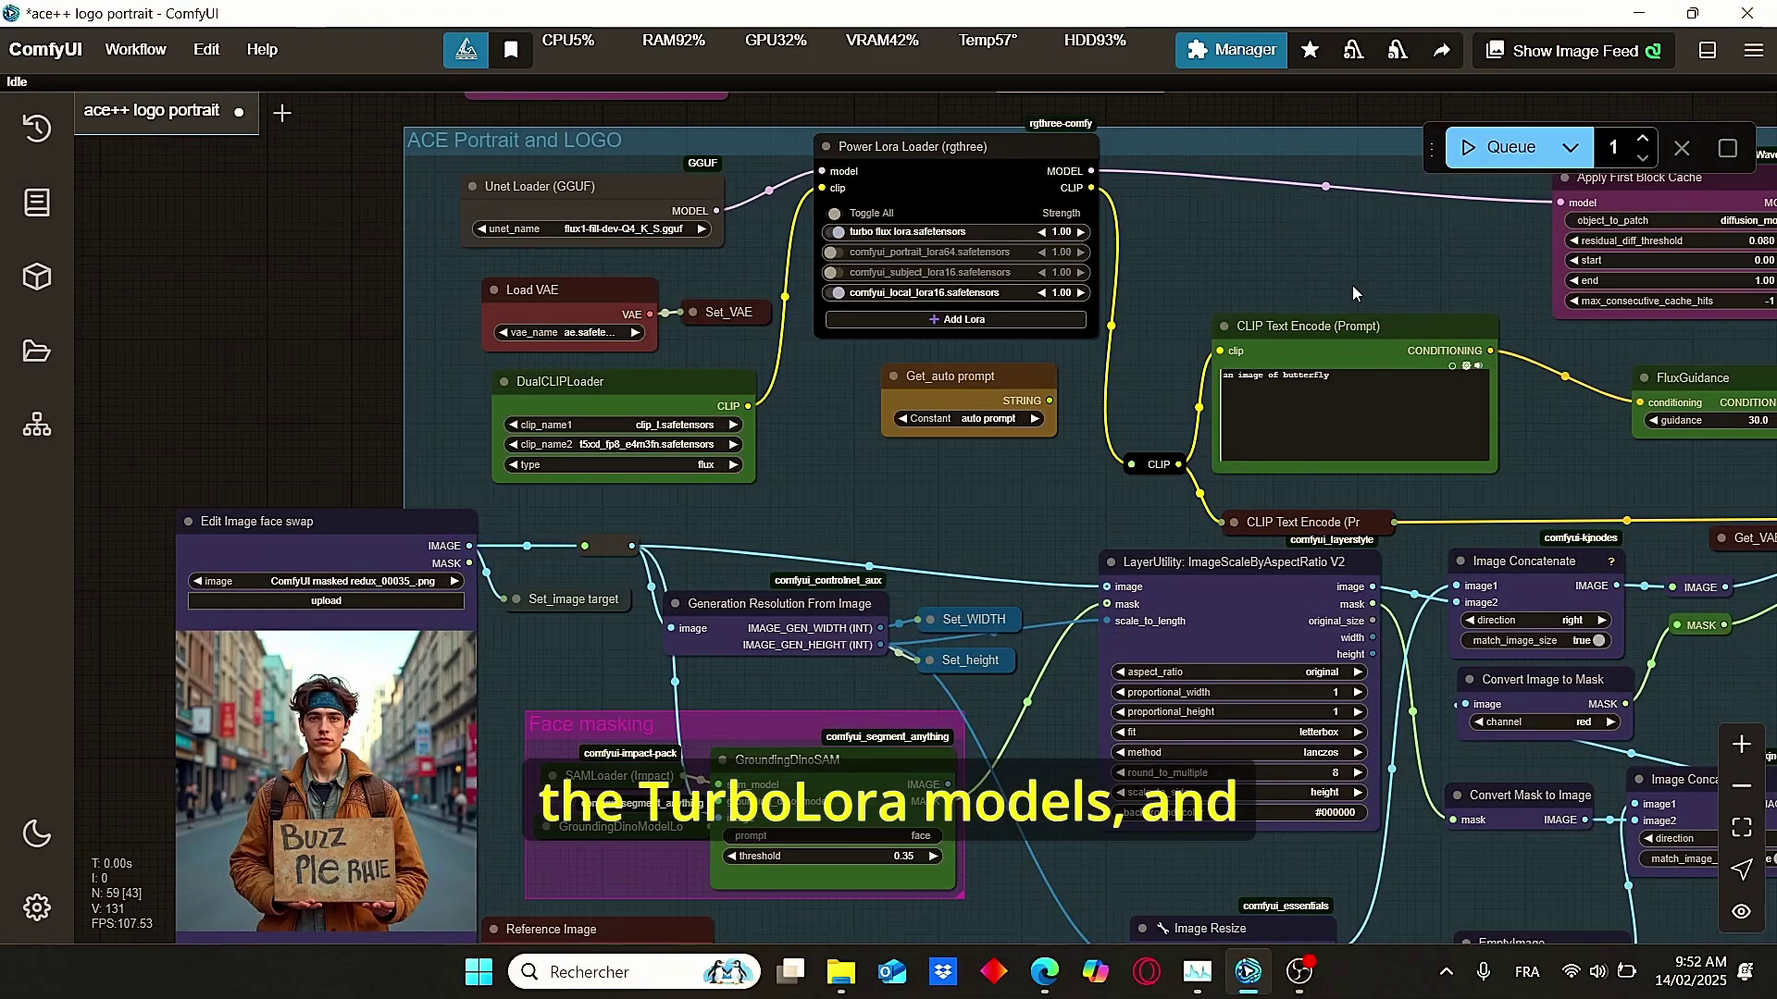
left_click_drag(1352, 287, 871, 366)
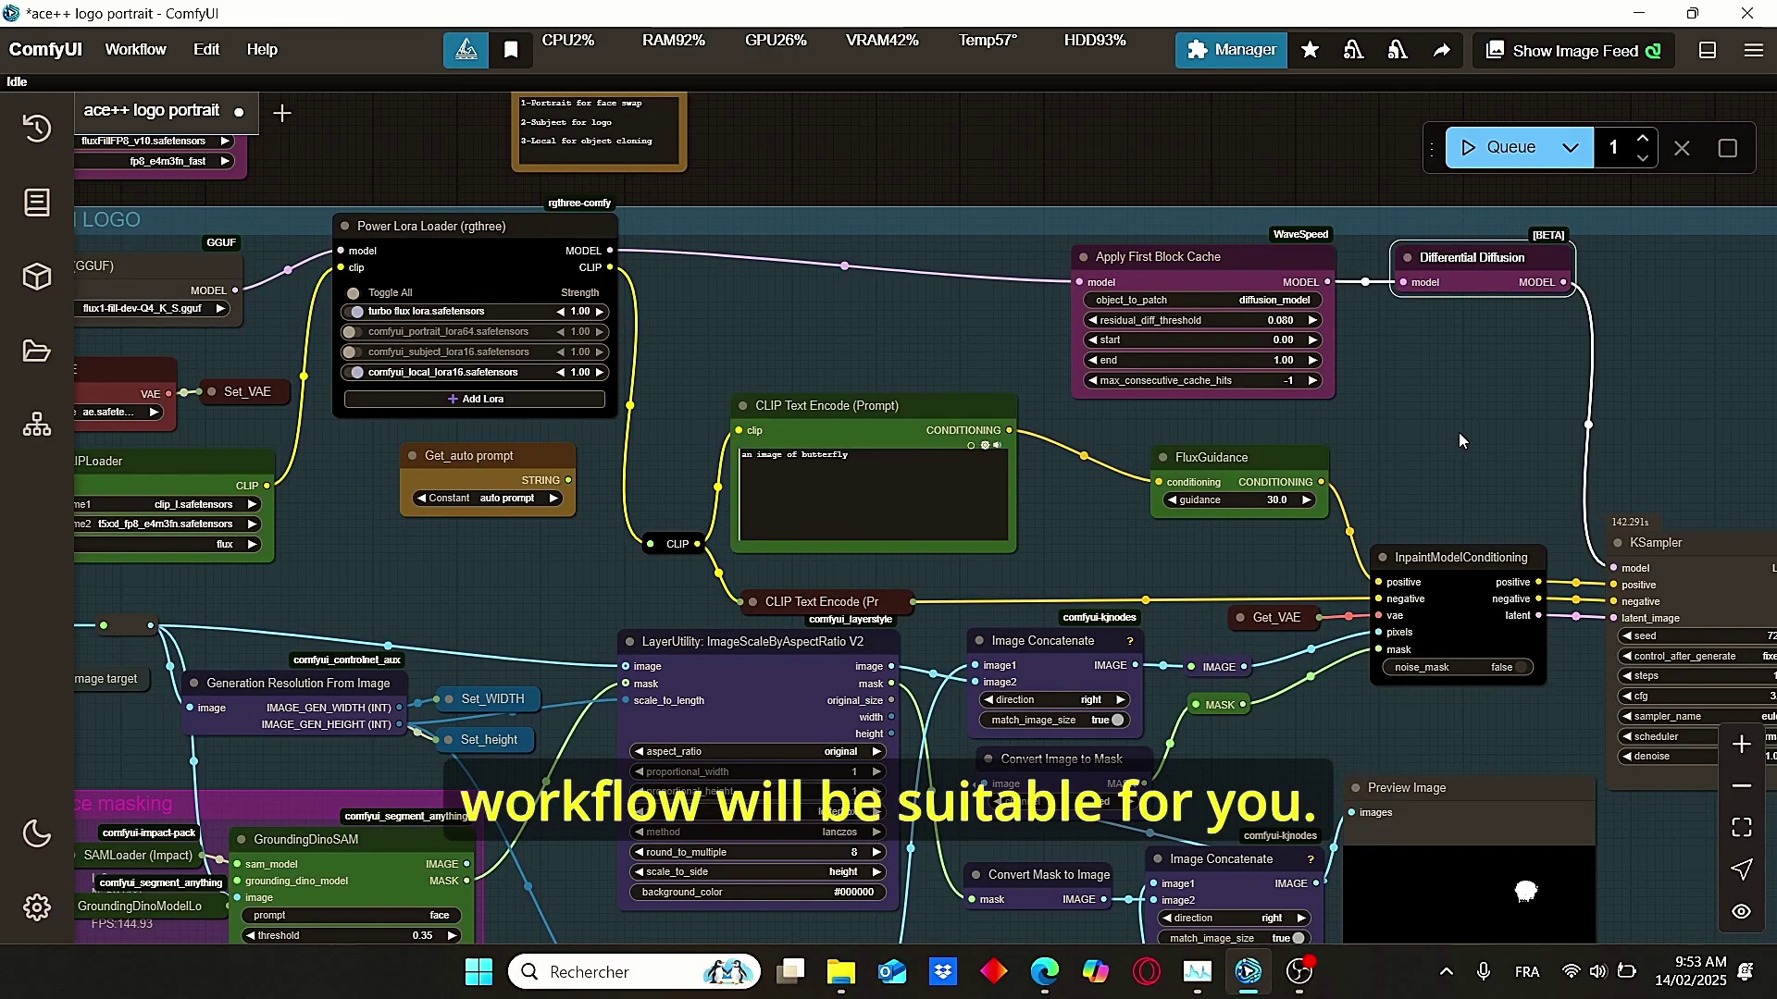
left_click_drag(1457, 433, 1161, 421)
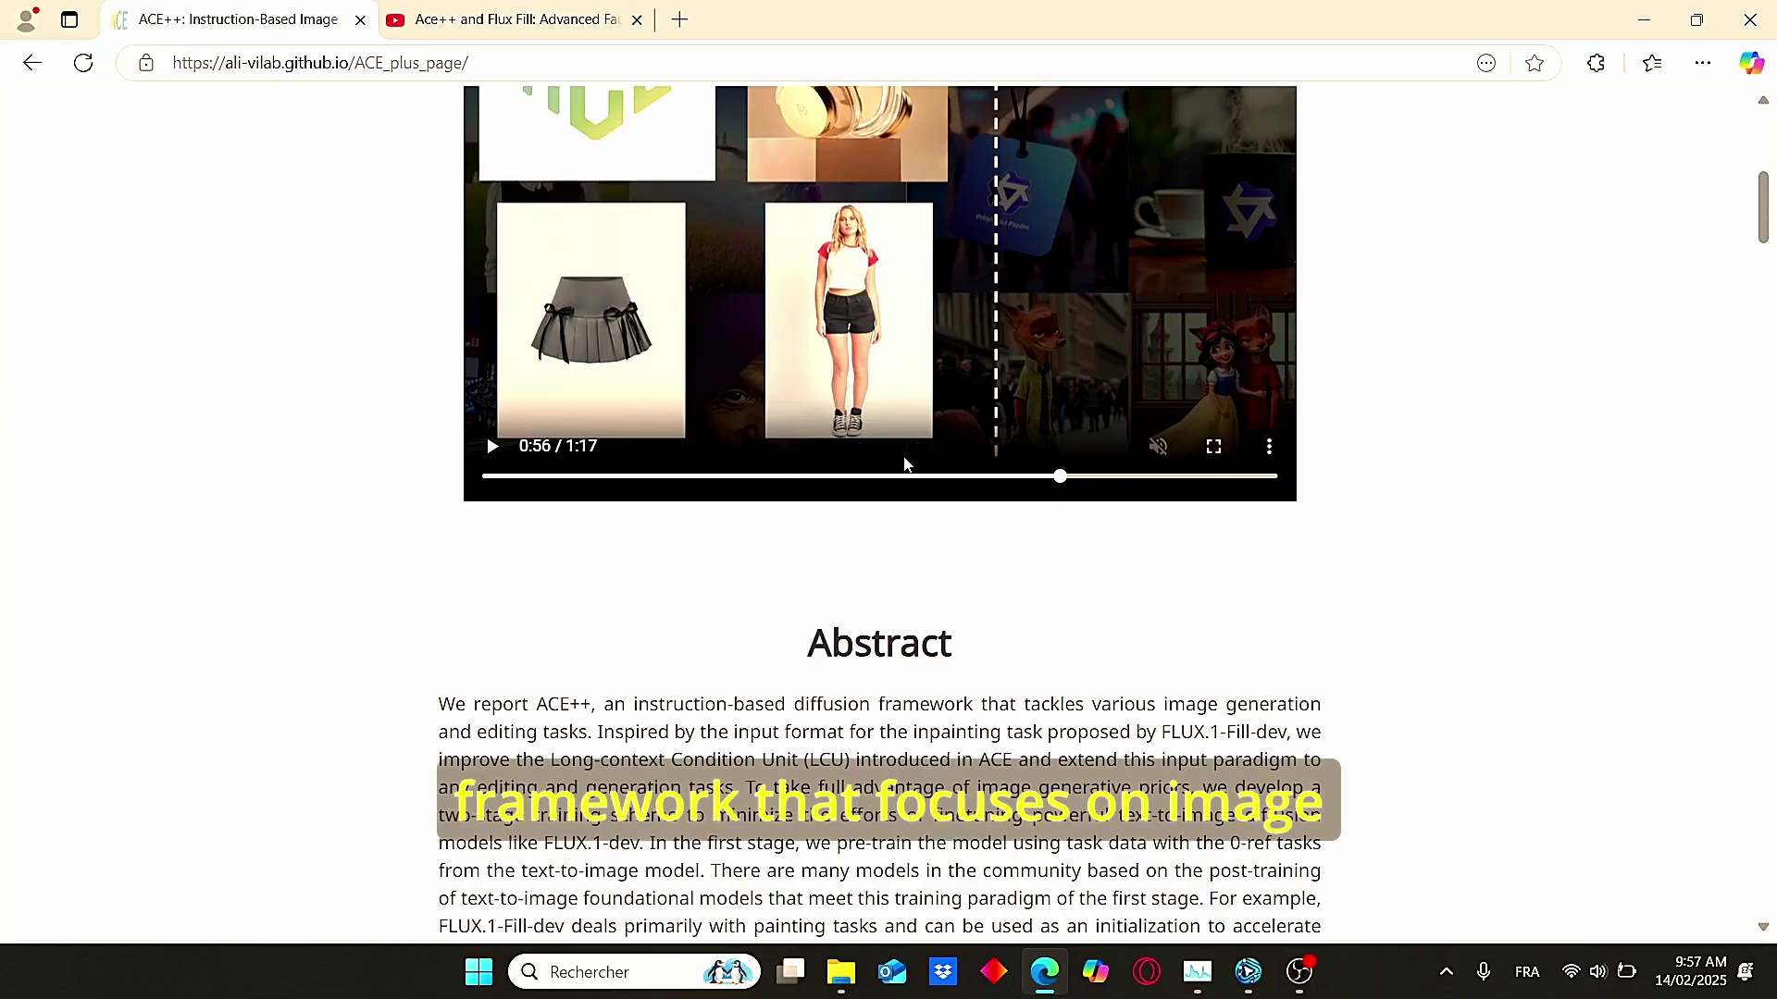
scroll(905, 463, "down", 1)
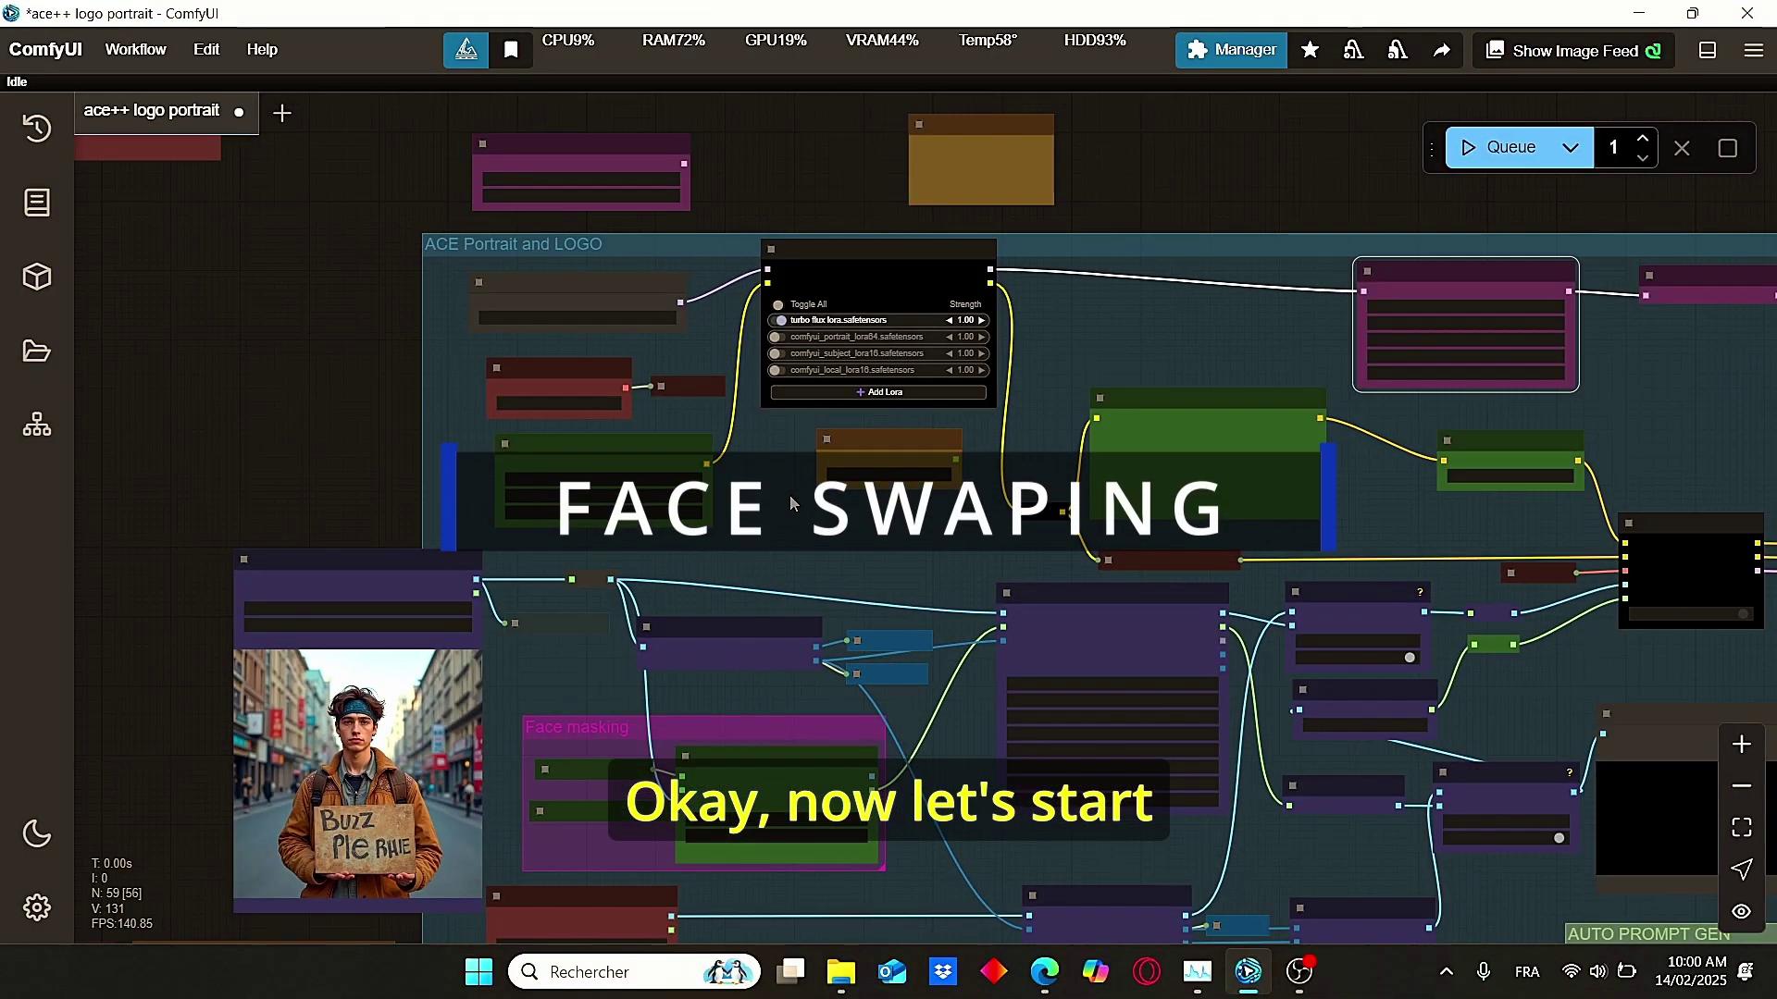
- Enable comfyui_portrait_lora64.safetensors in the Power Lora Loader node for face swapping
scroll(765, 560, "up", 5)
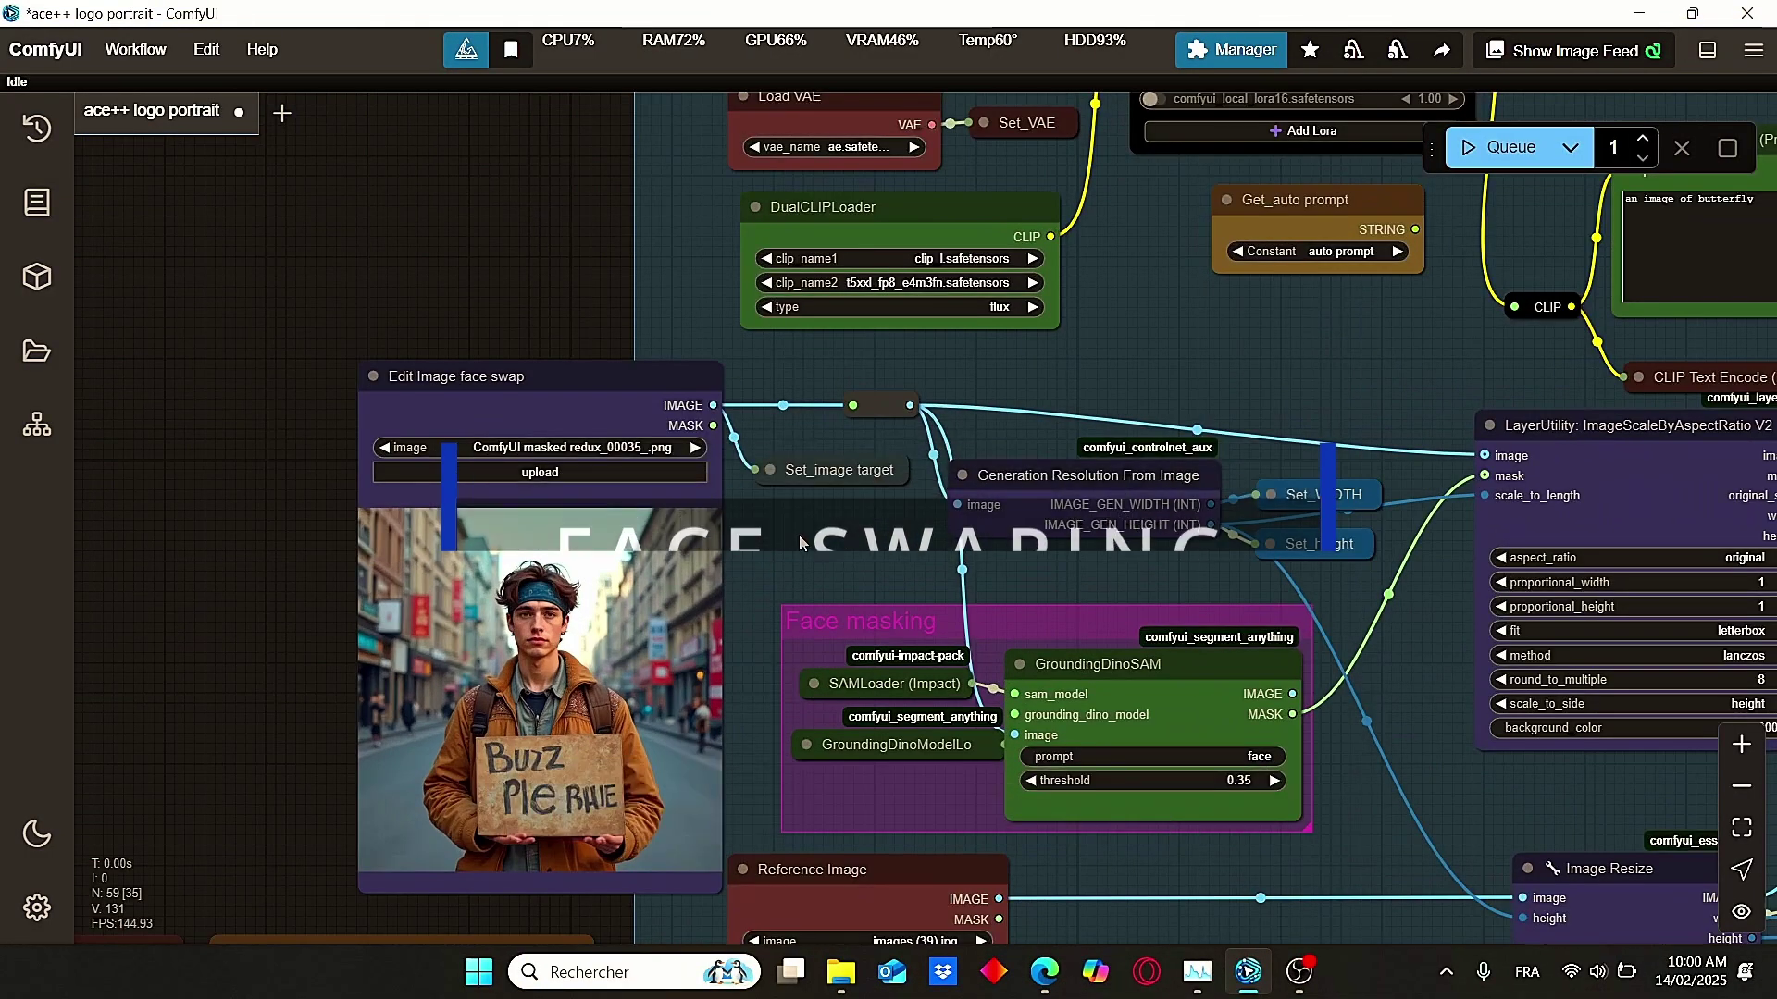
left_click_drag(1157, 330, 961, 507)
scroll(960, 507, "down", 2)
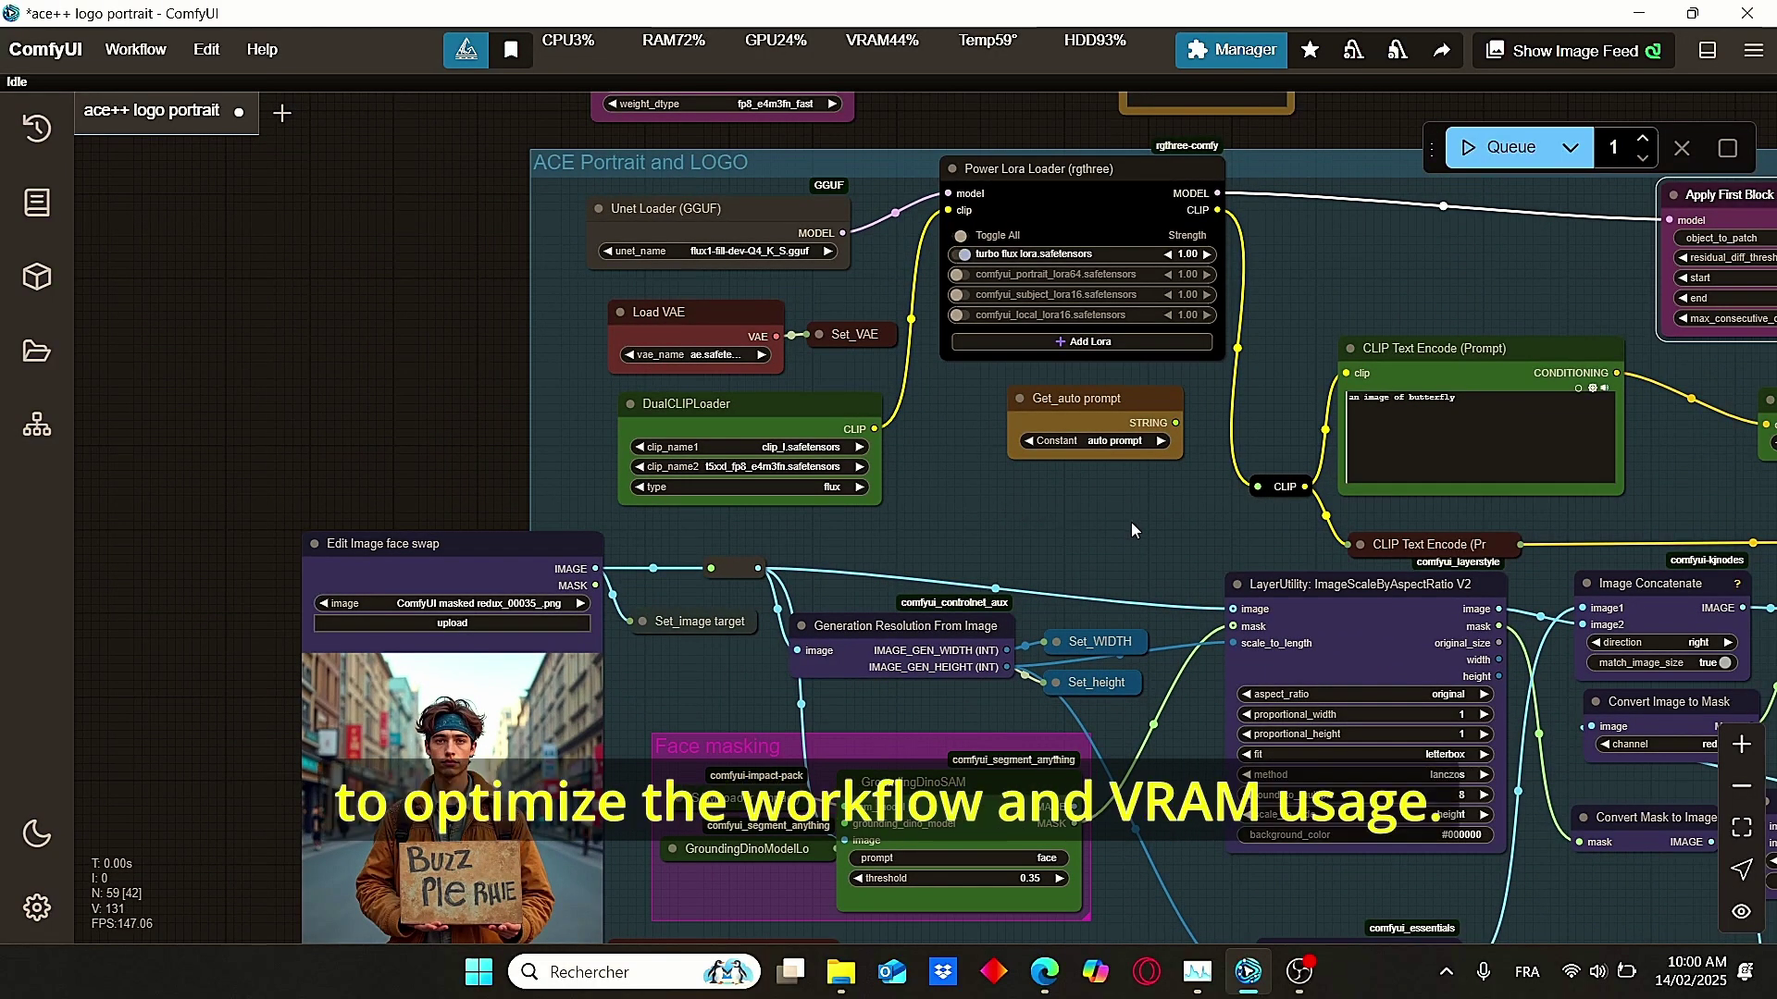
left_click_drag(1128, 526, 961, 526)
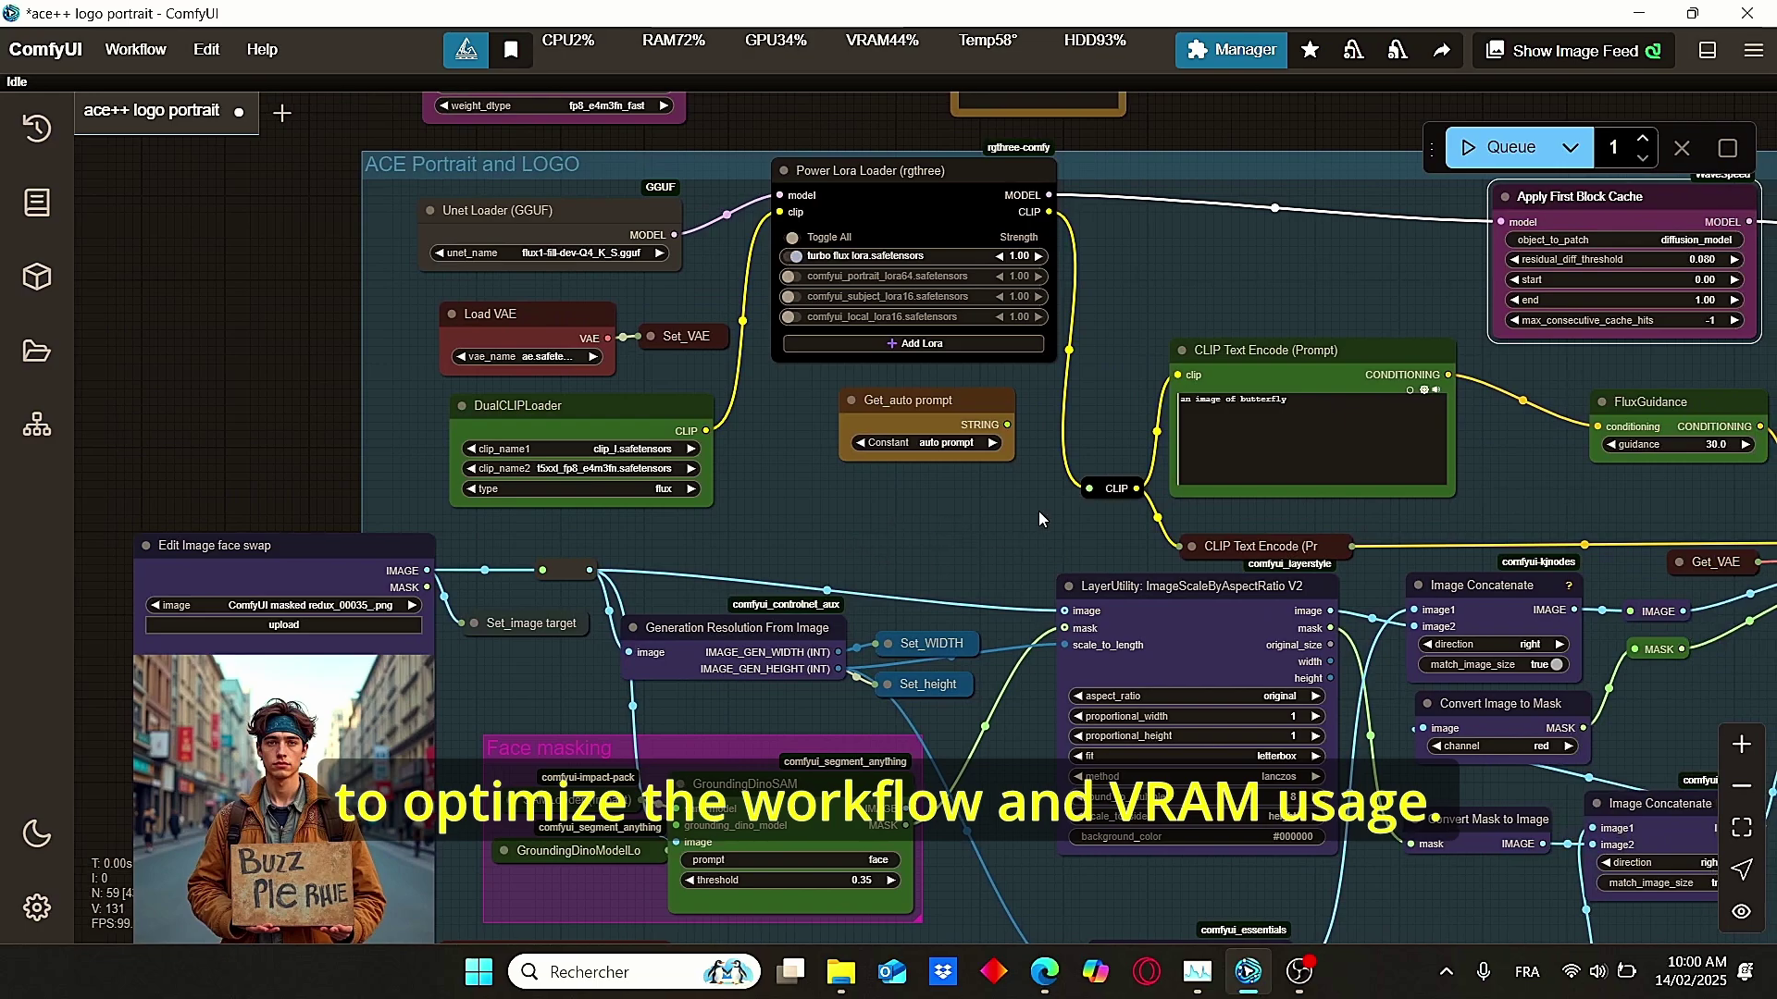
left_click_drag(1154, 295, 1109, 428)
scroll(1092, 427, "up", 2)
scroll(933, 412, "up", 2)
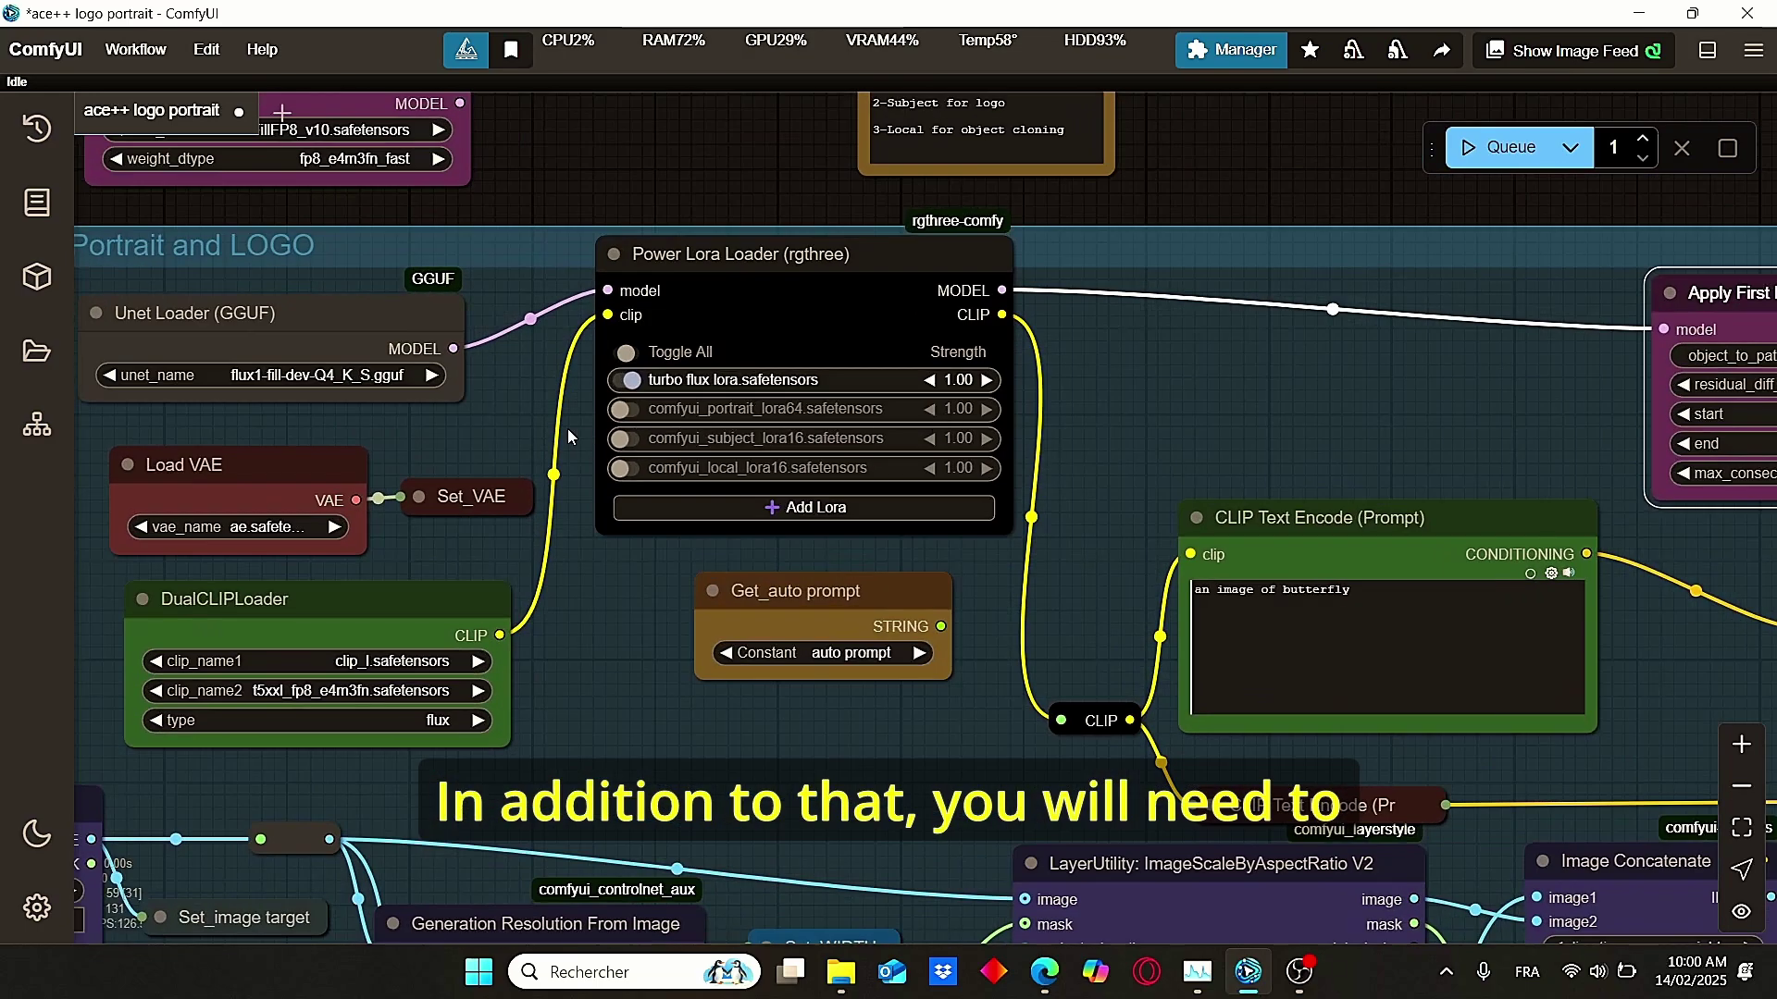
scroll(545, 425, "up", 2)
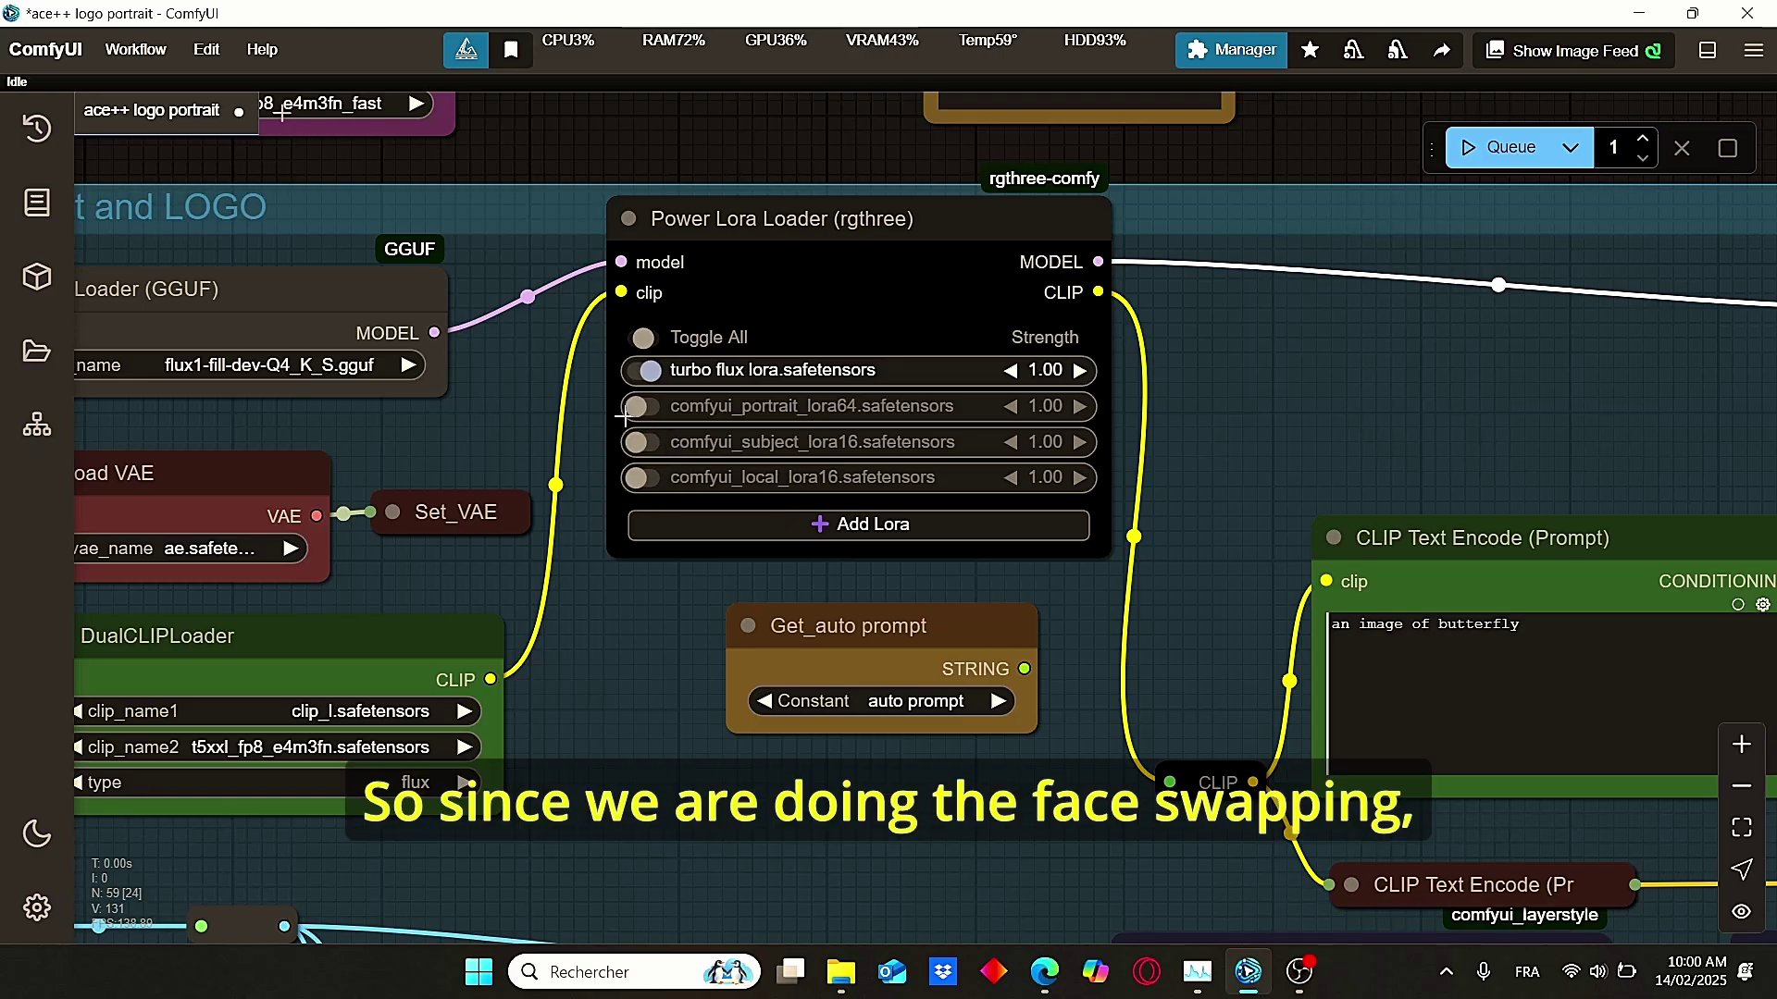
scroll(562, 426, "up", 3)
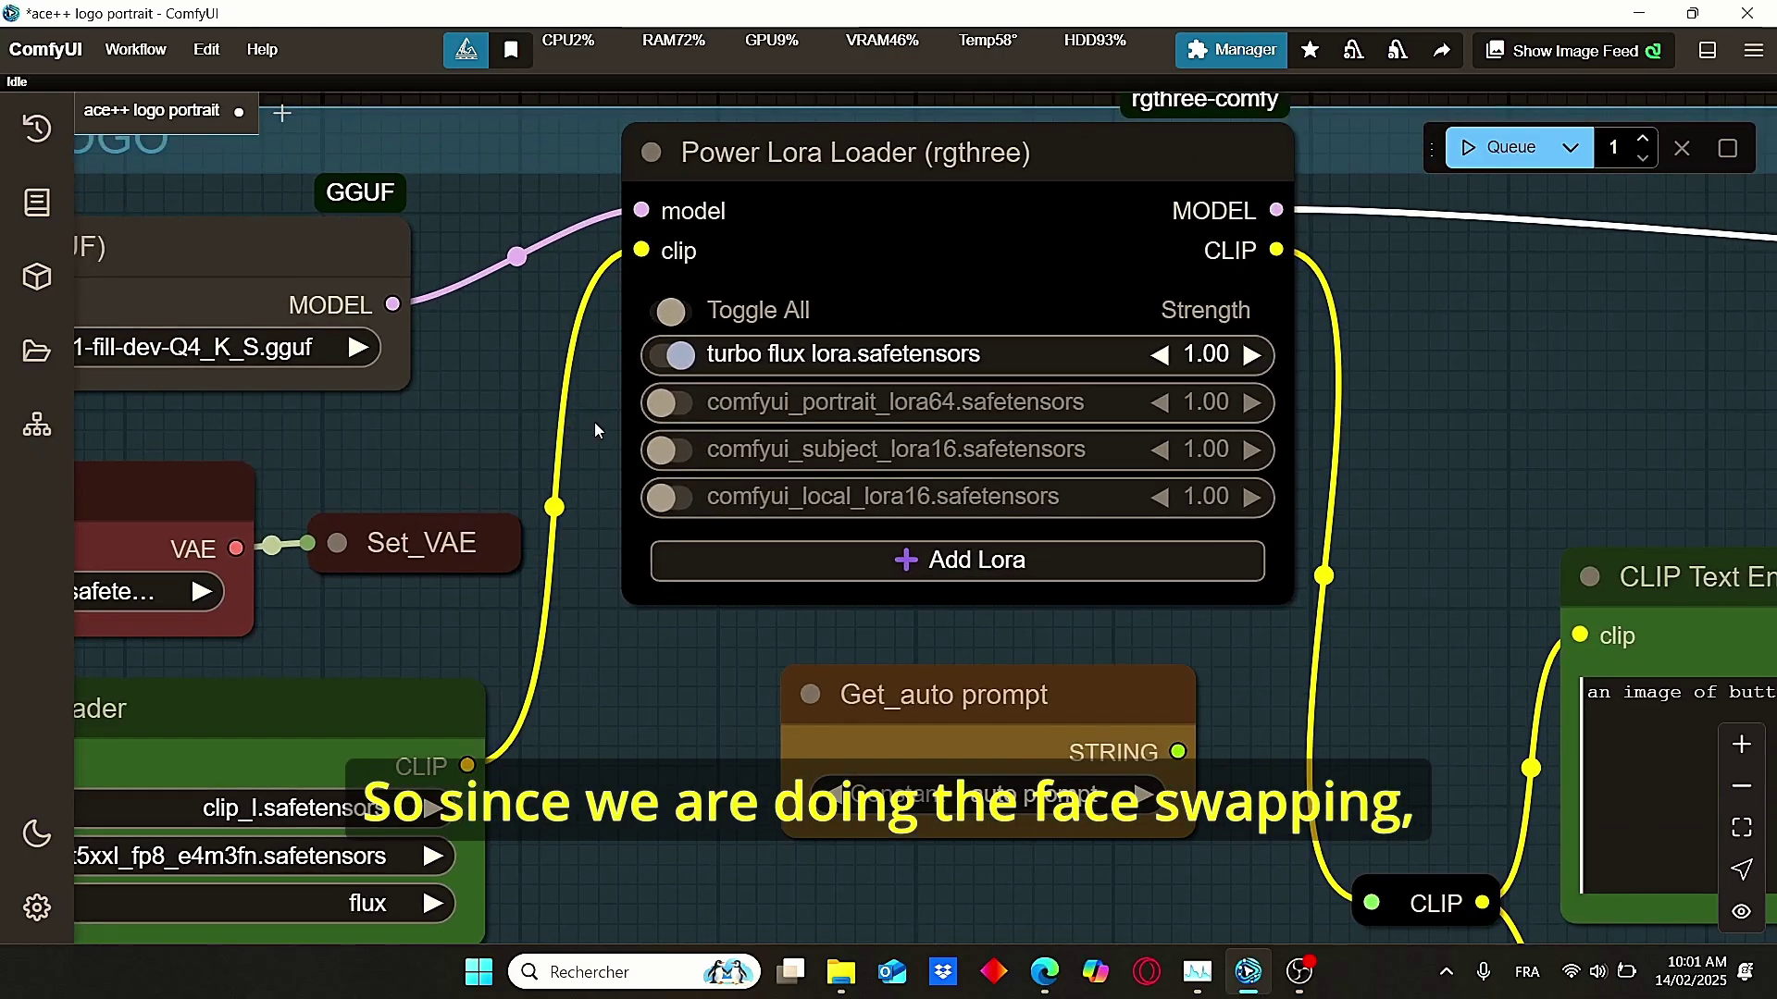
left_click_drag(594, 422, 602, 507)
scroll(611, 519, "up", 1)
left_click(683, 477)
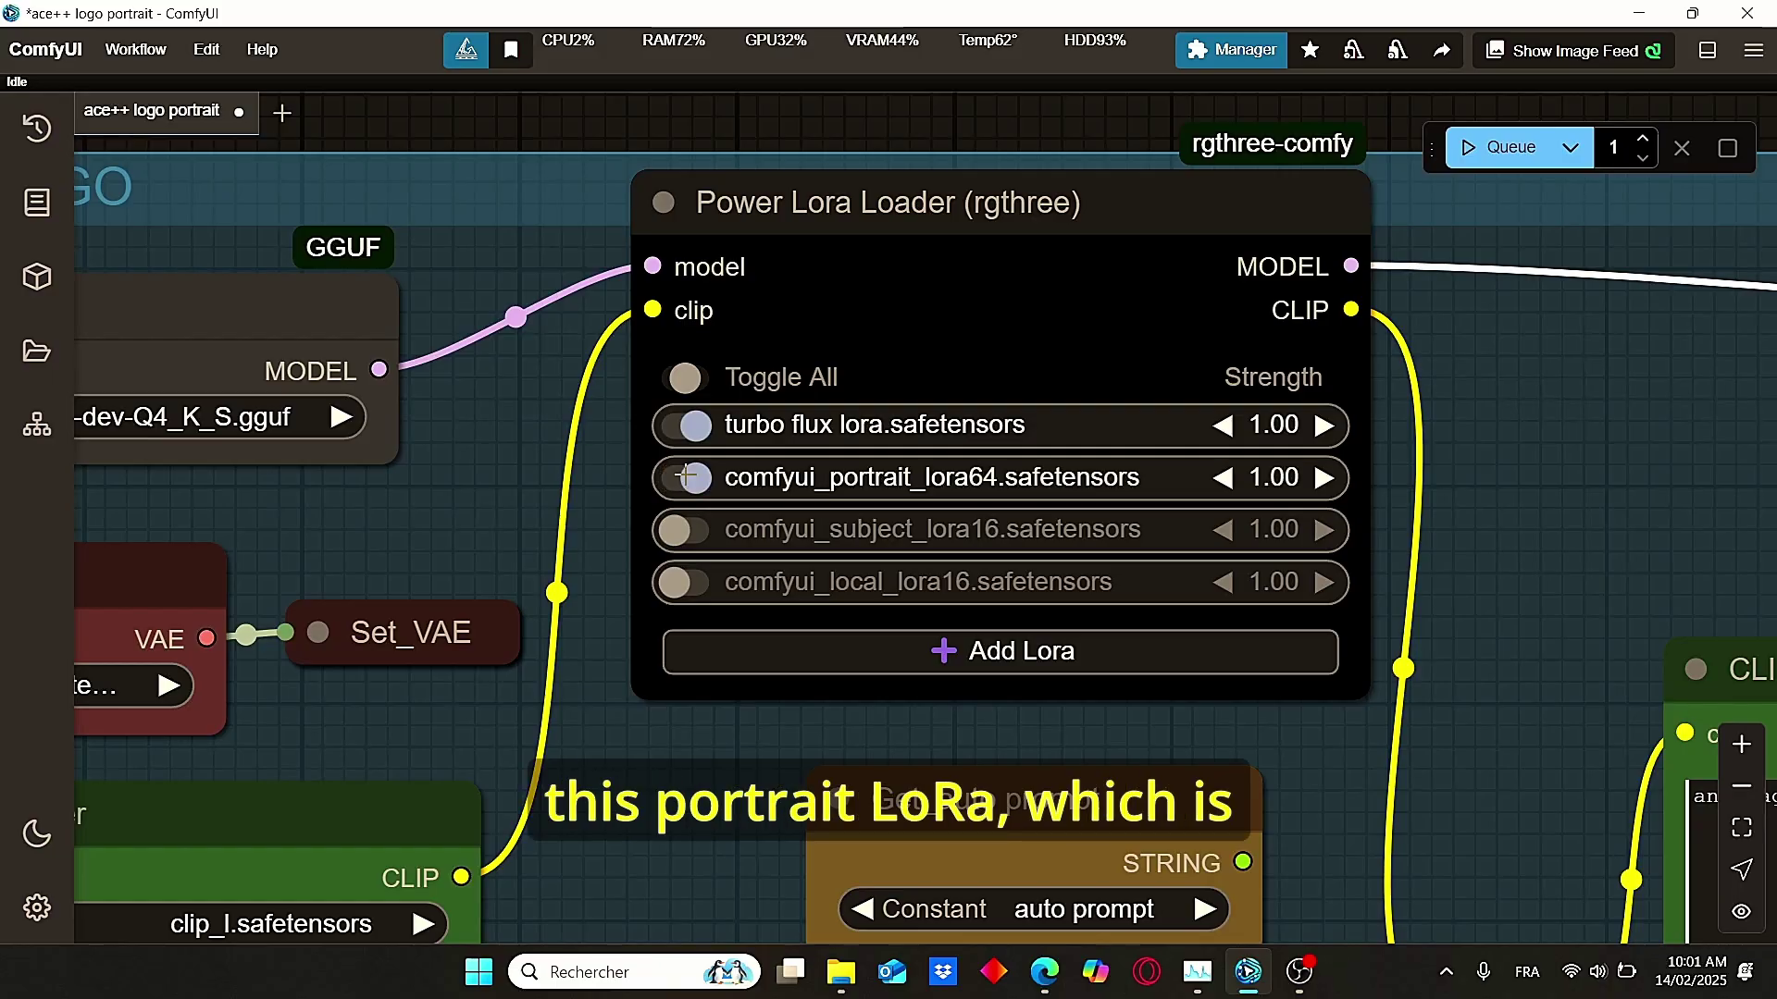
- Examine the chain of model nodes from the Unet Loader and Power Lora Loader through Apply First Block Cache to the KSampler settings
scroll(652, 606, "down", 2)
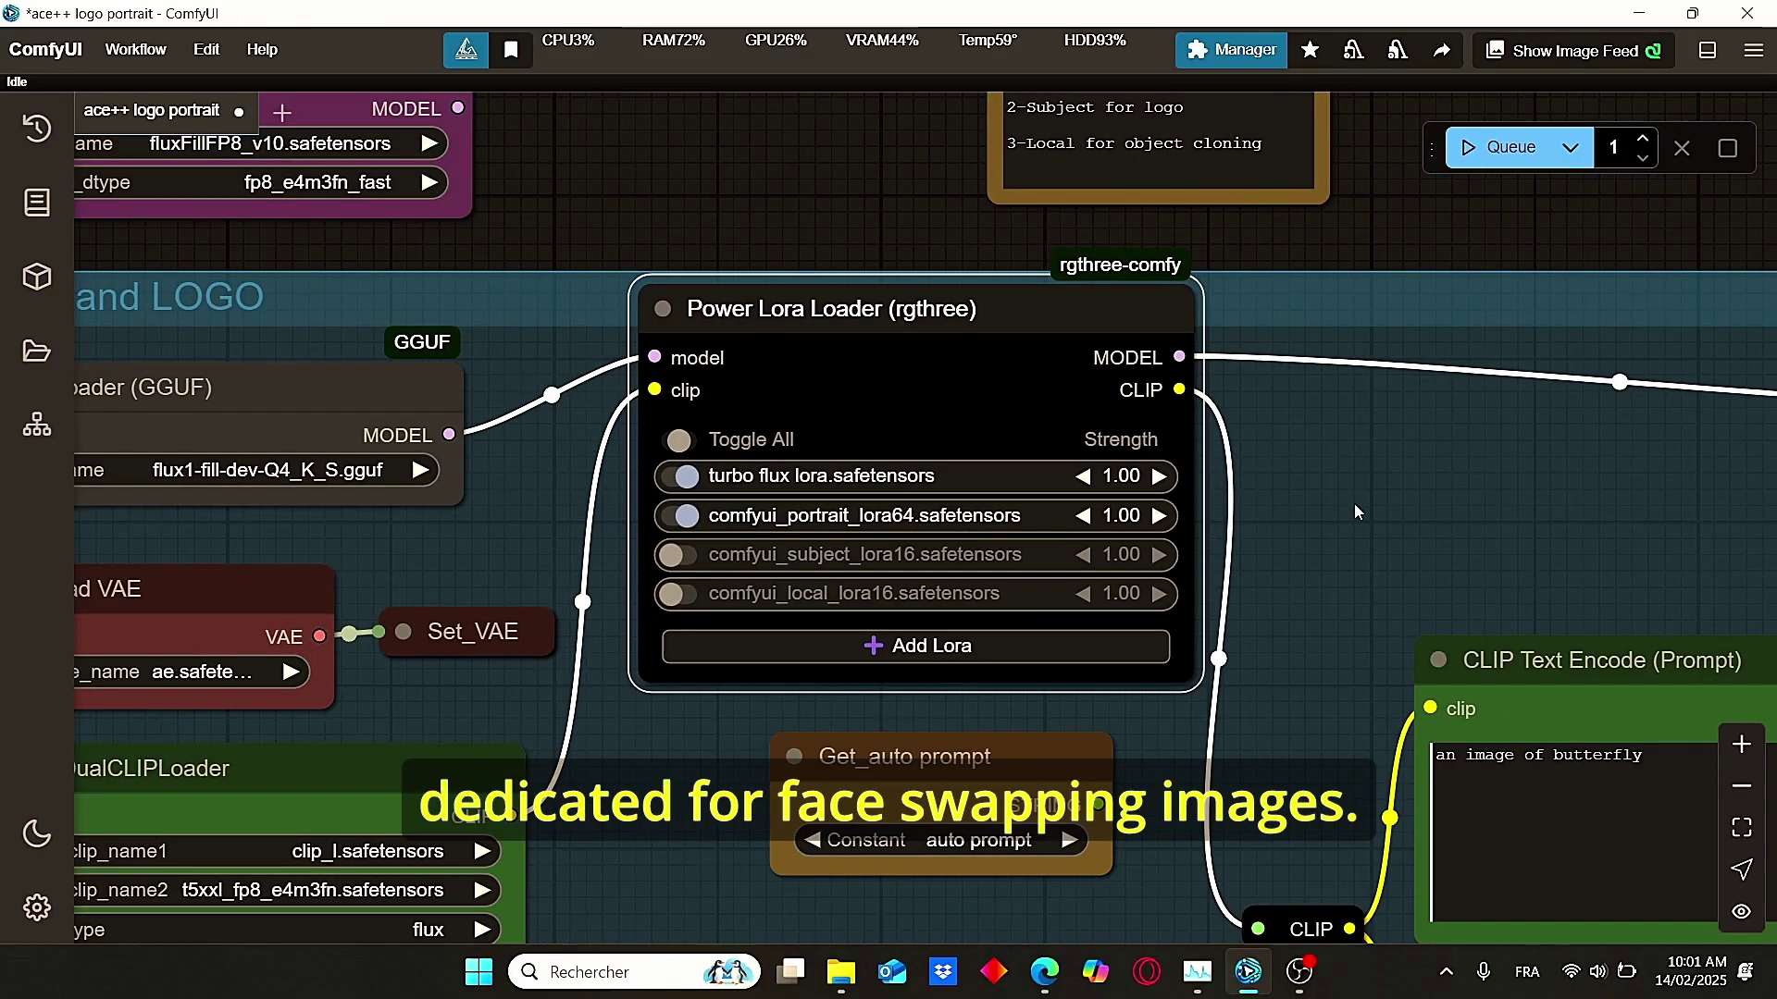
scroll(1352, 505, "down", 2)
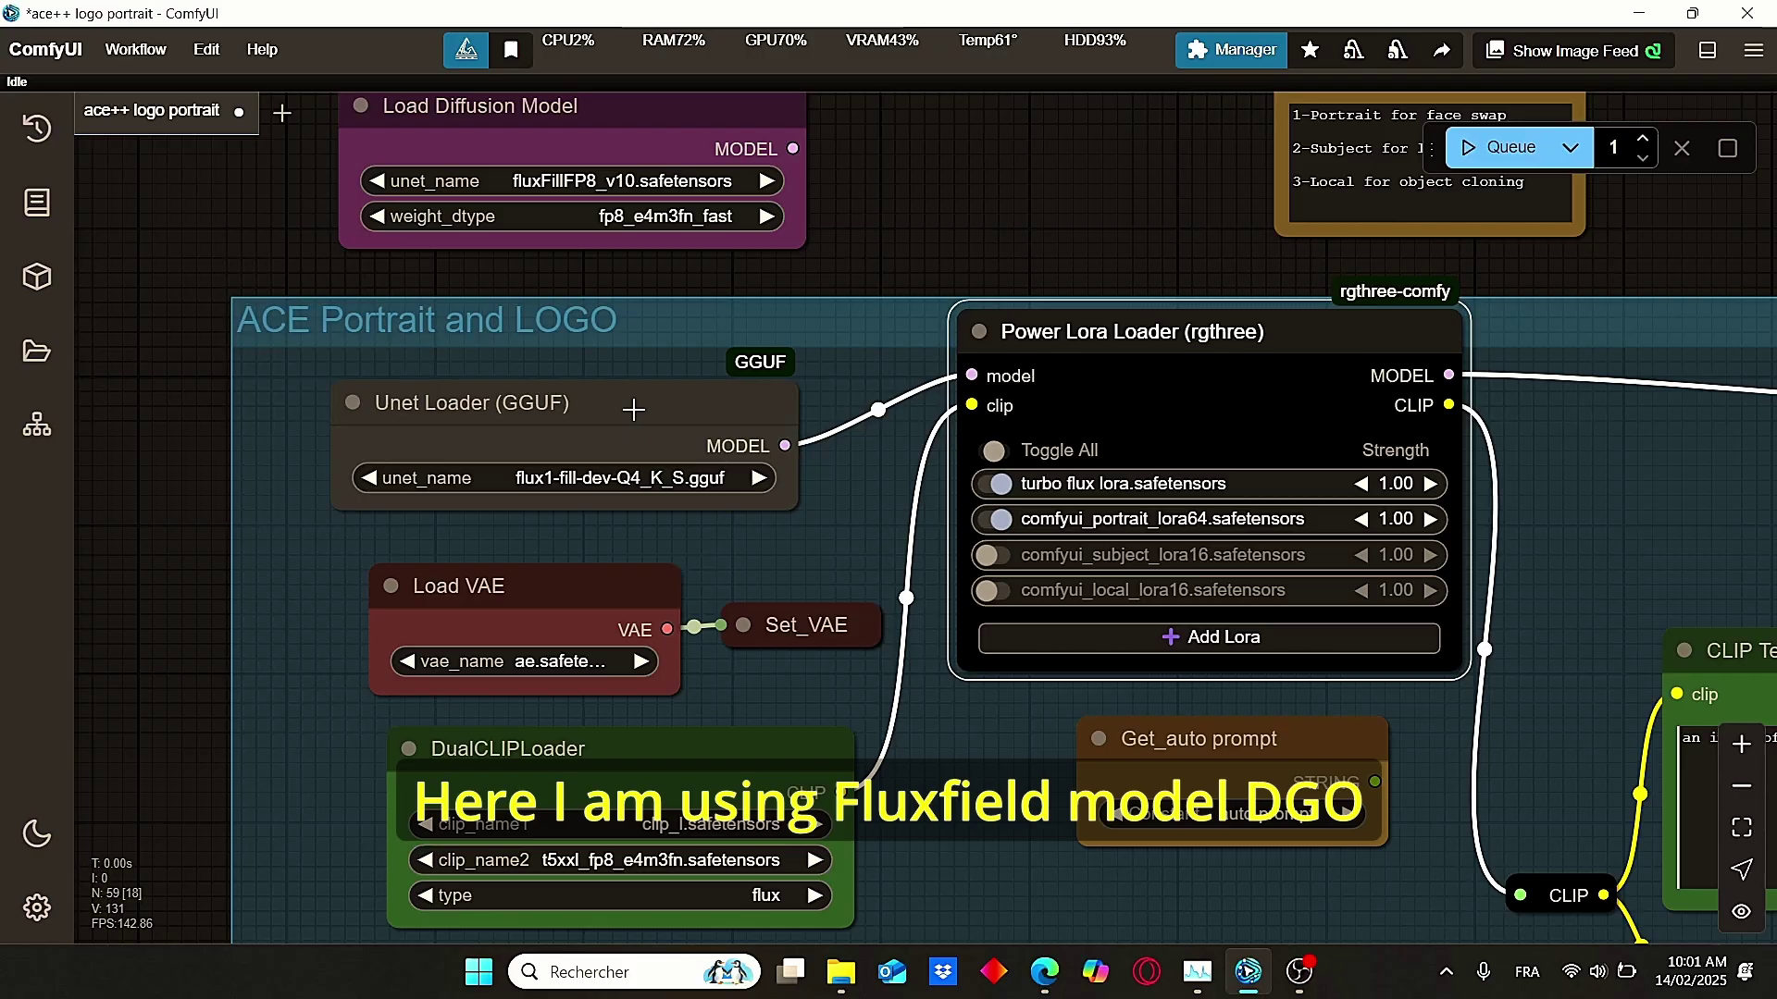
scroll(902, 561, "down", 2)
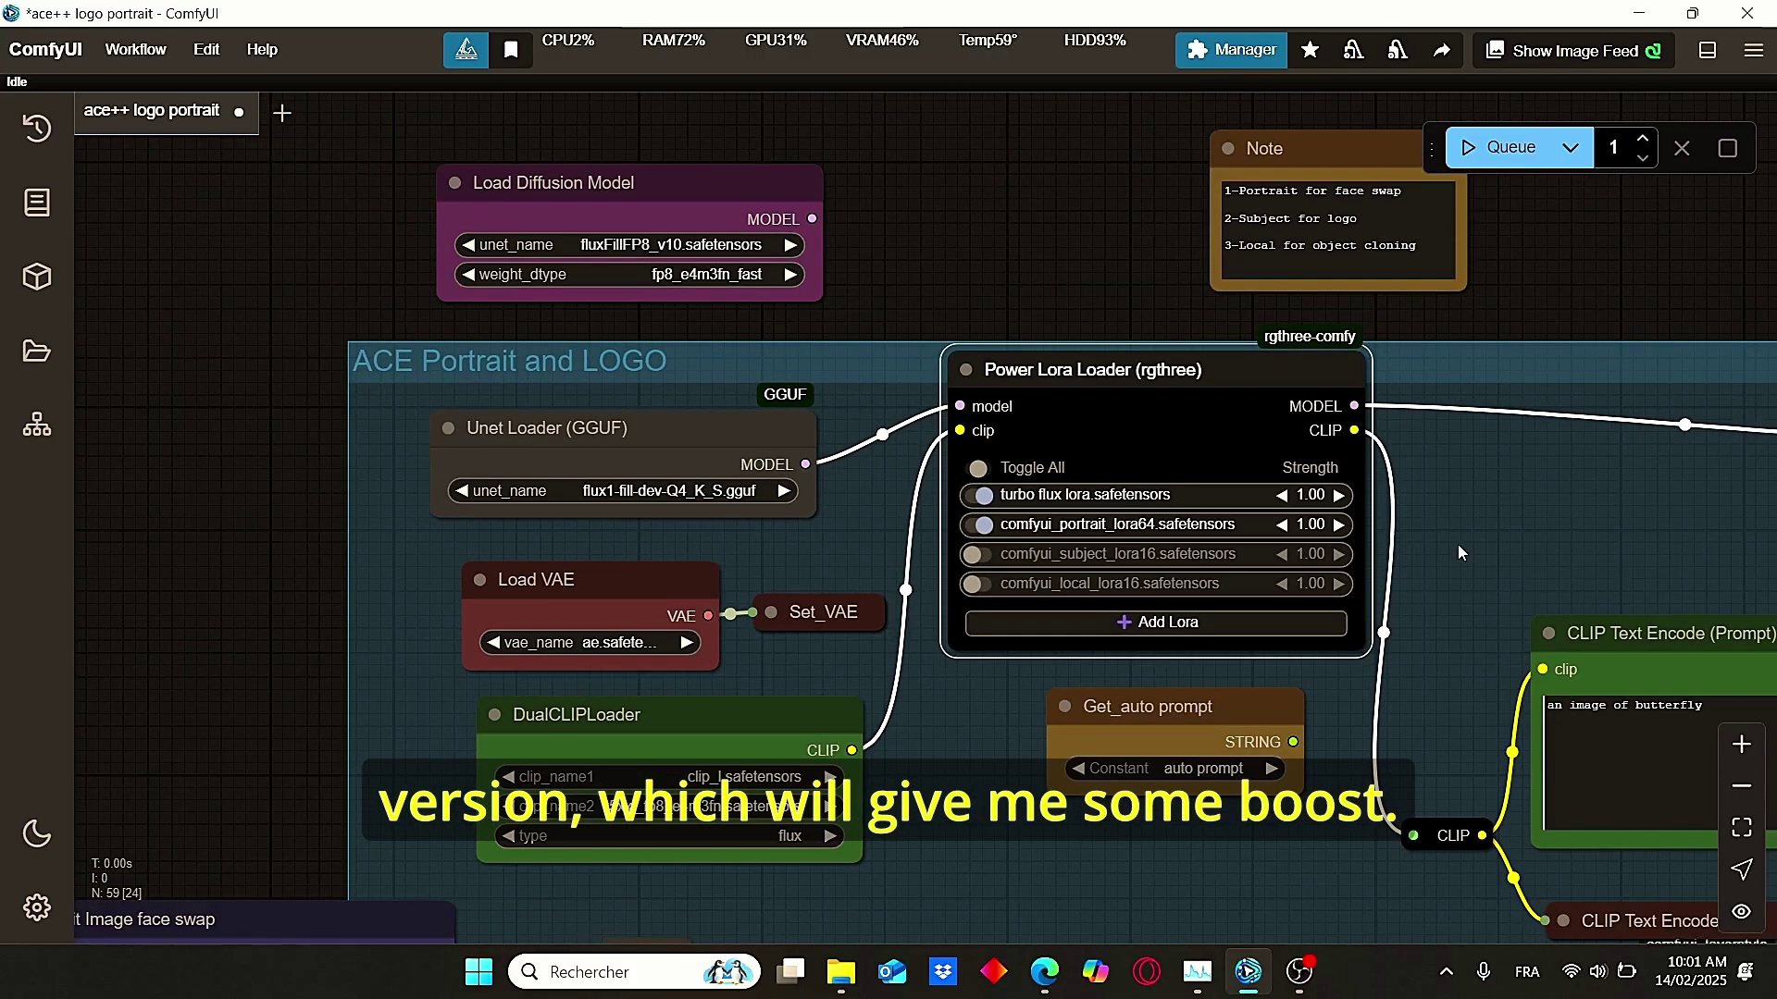
left_click_drag(1552, 546, 931, 568)
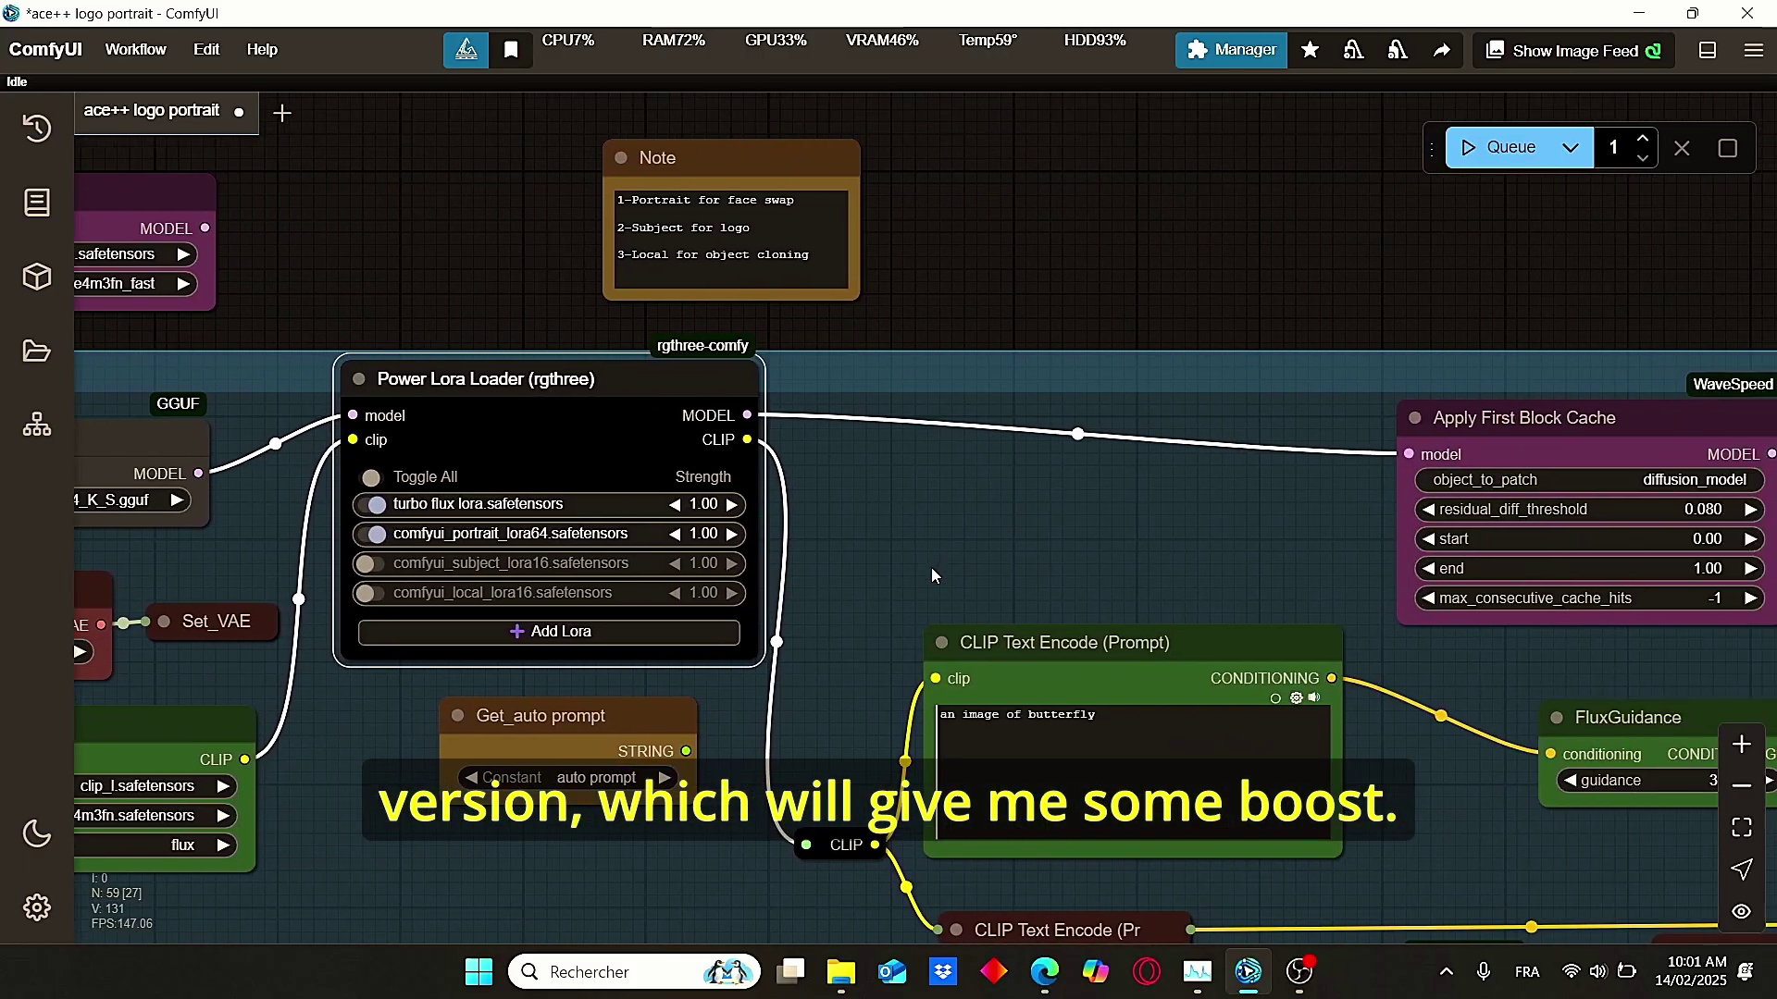
scroll(599, 603, "up", 4)
left_click_drag(571, 583, 822, 592)
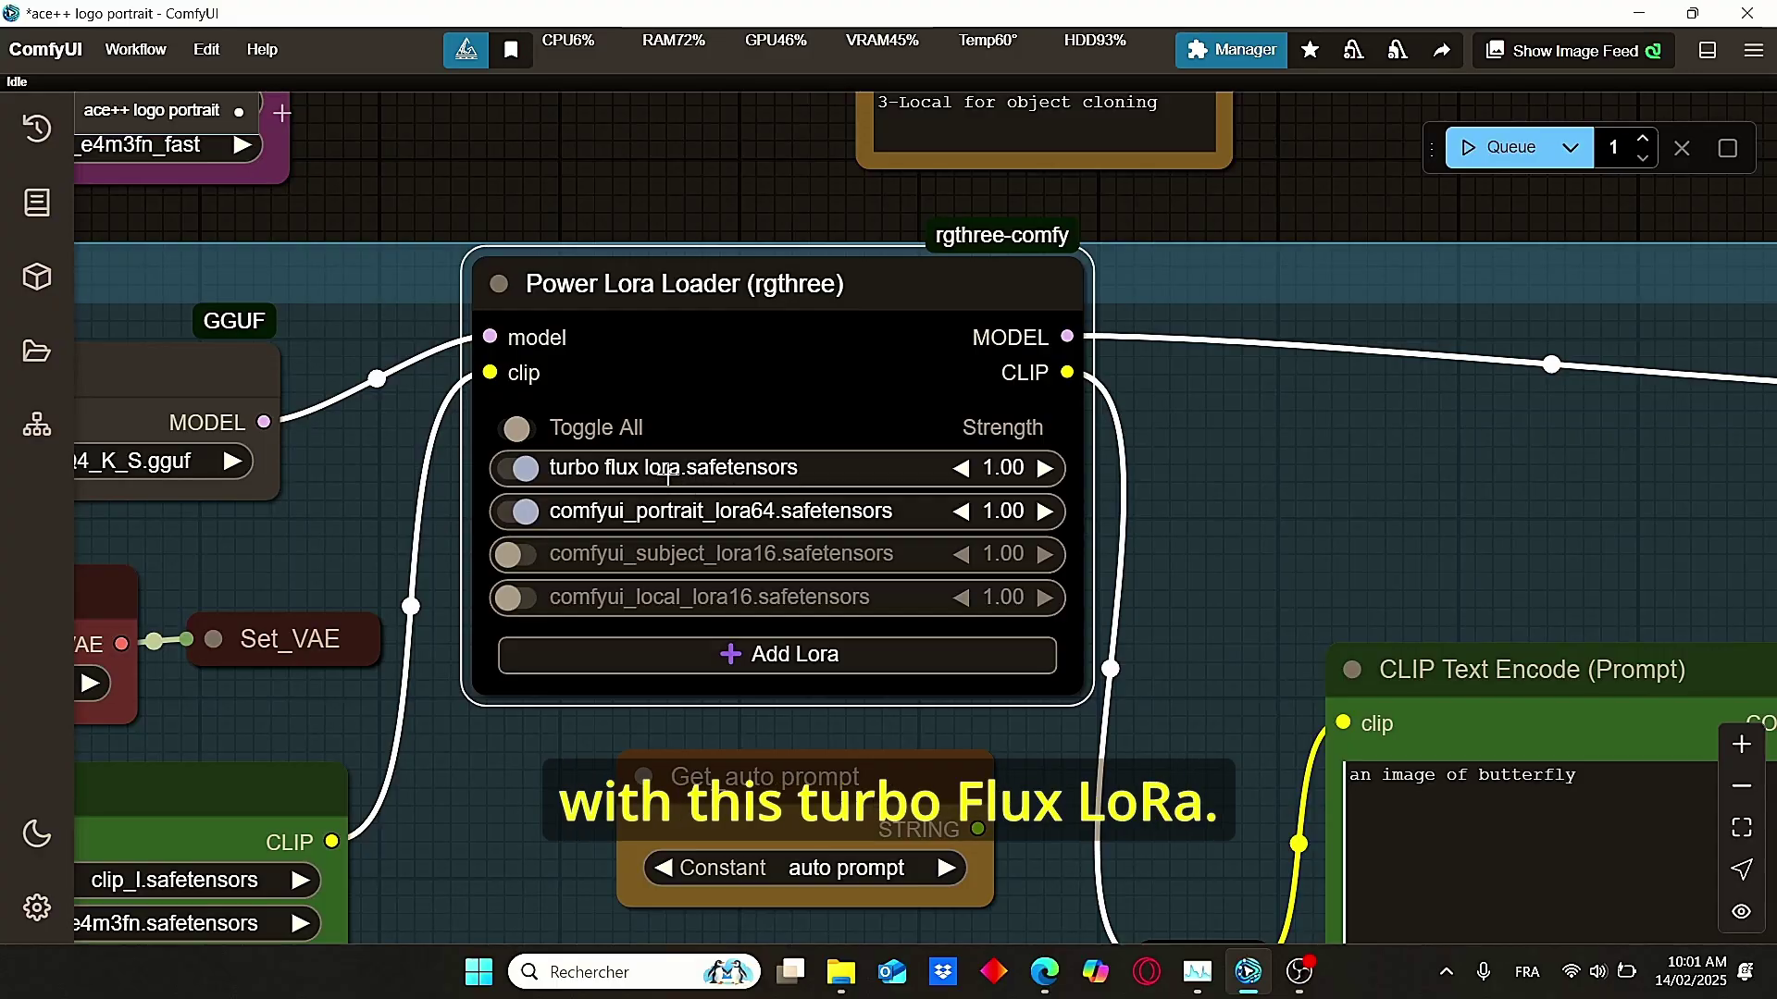
left_click_drag(1073, 507, 780, 509)
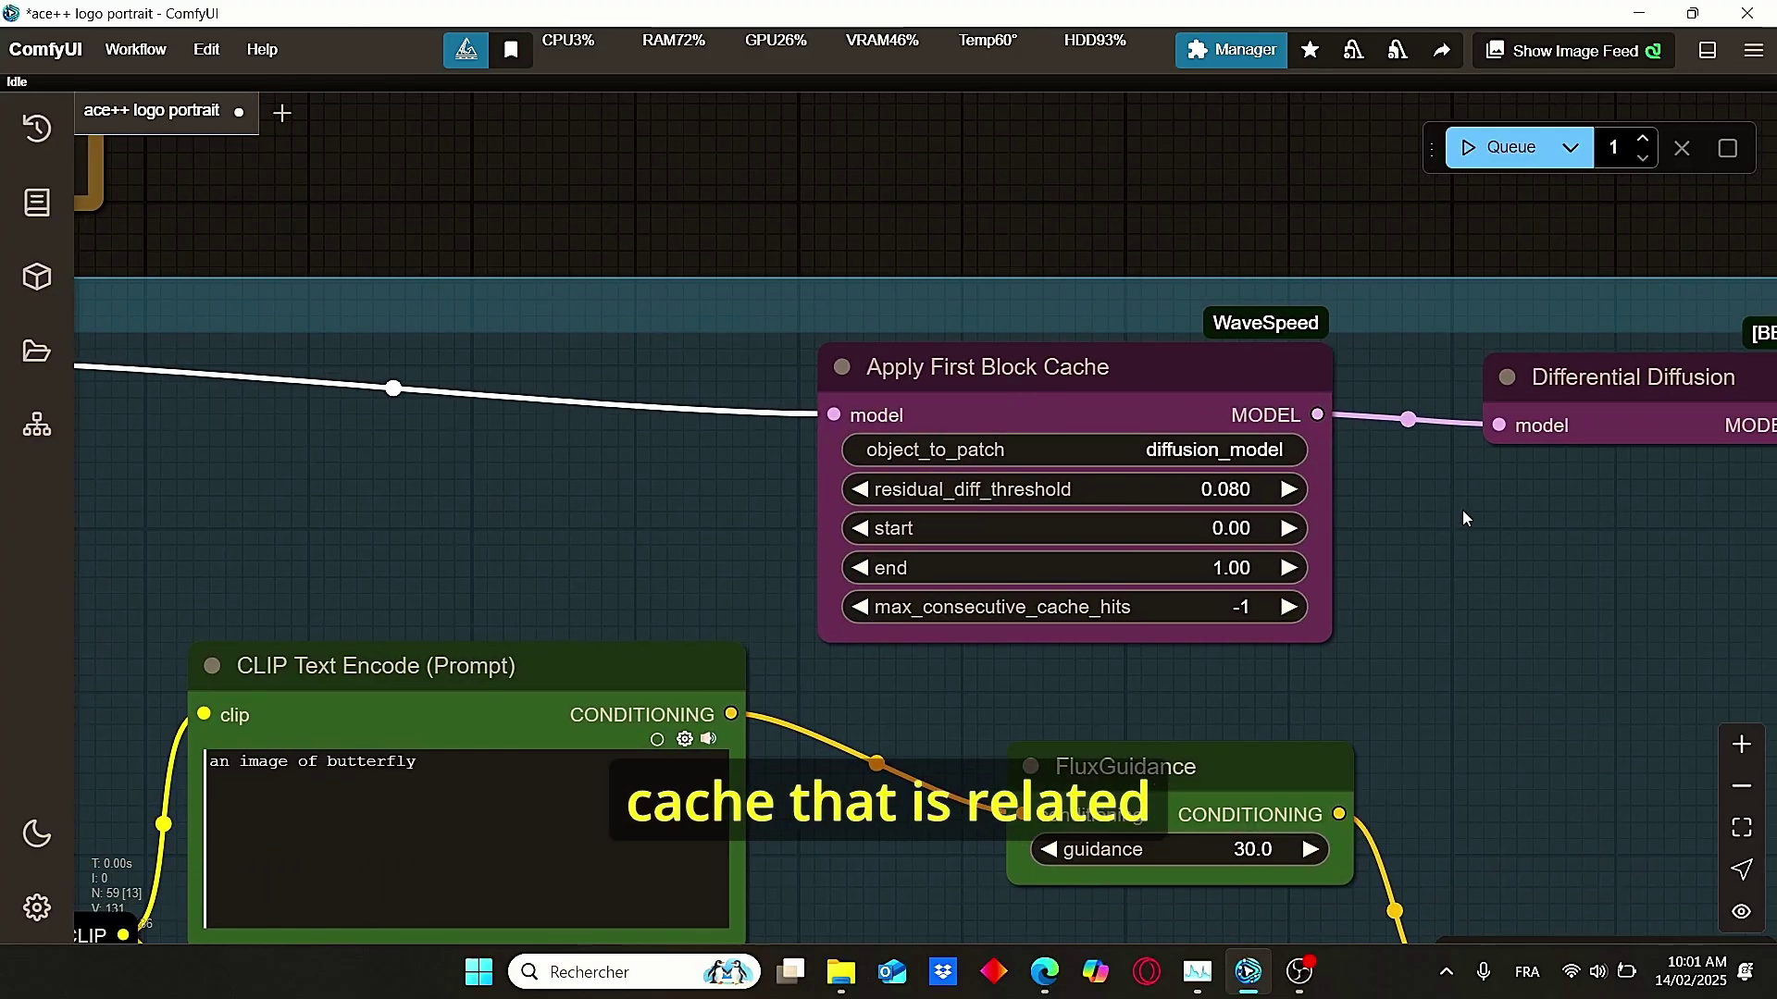
left_click_drag(1446, 566, 1330, 564)
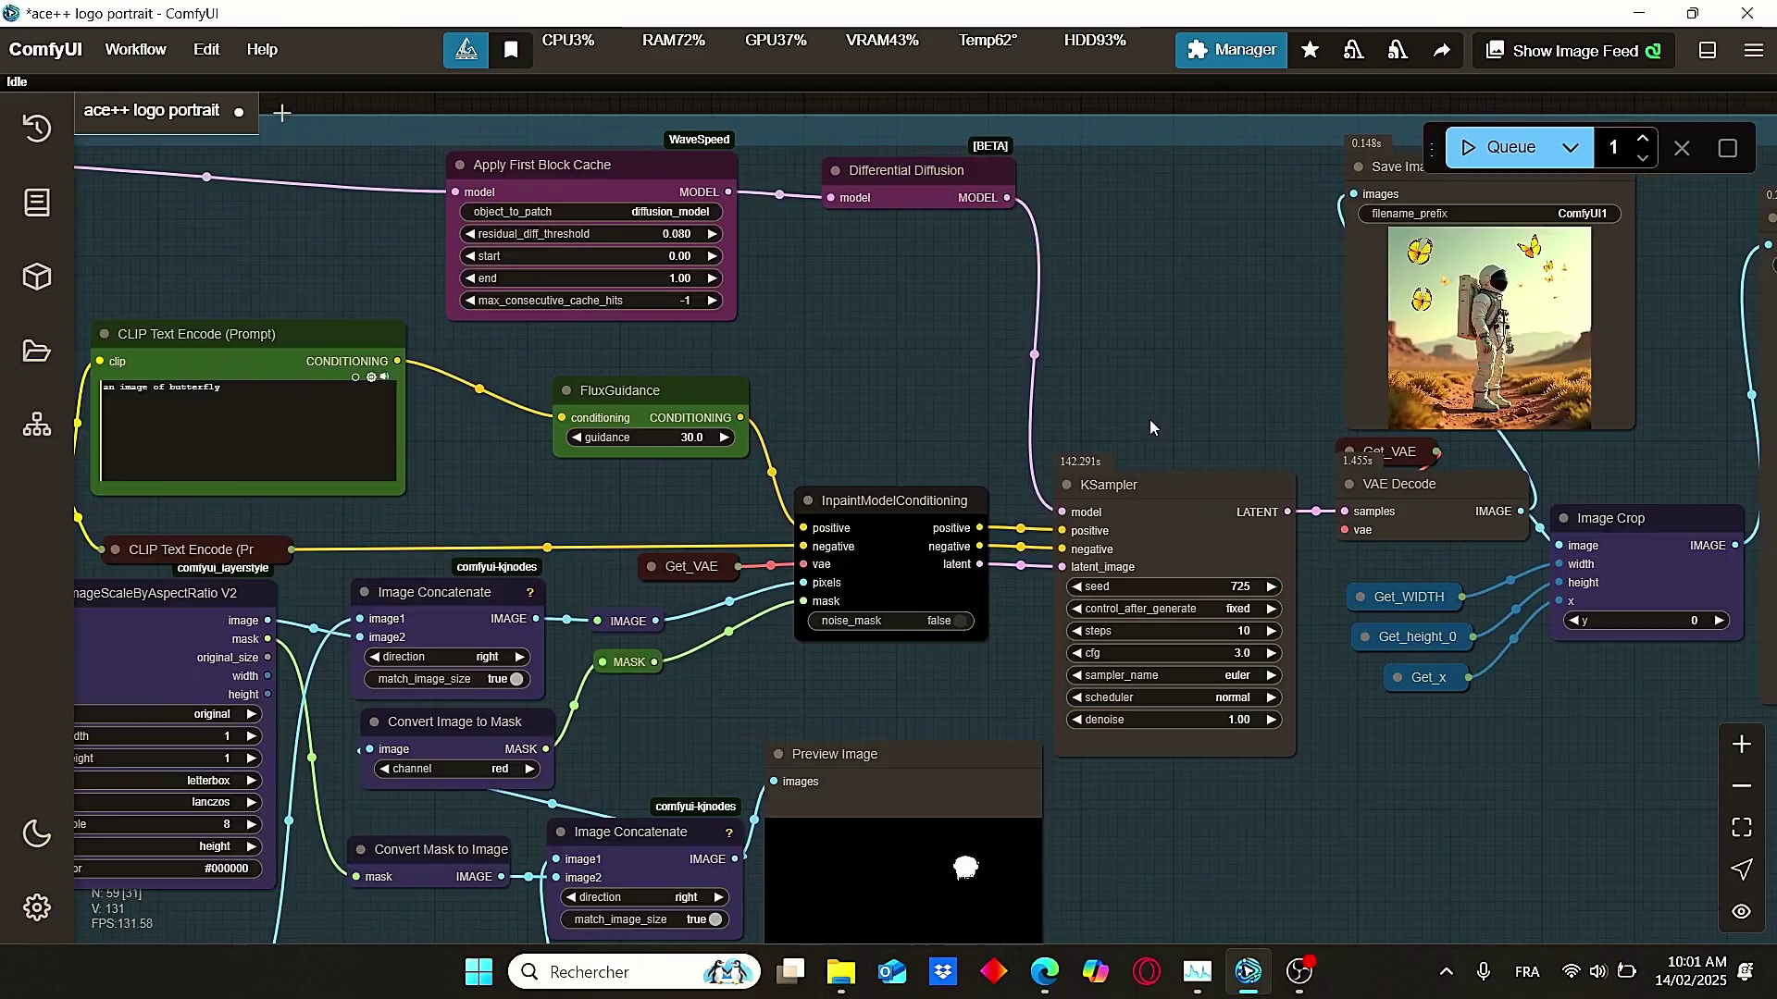
scroll(1123, 435, "up", 4)
left_click_drag(1100, 475, 1077, 396)
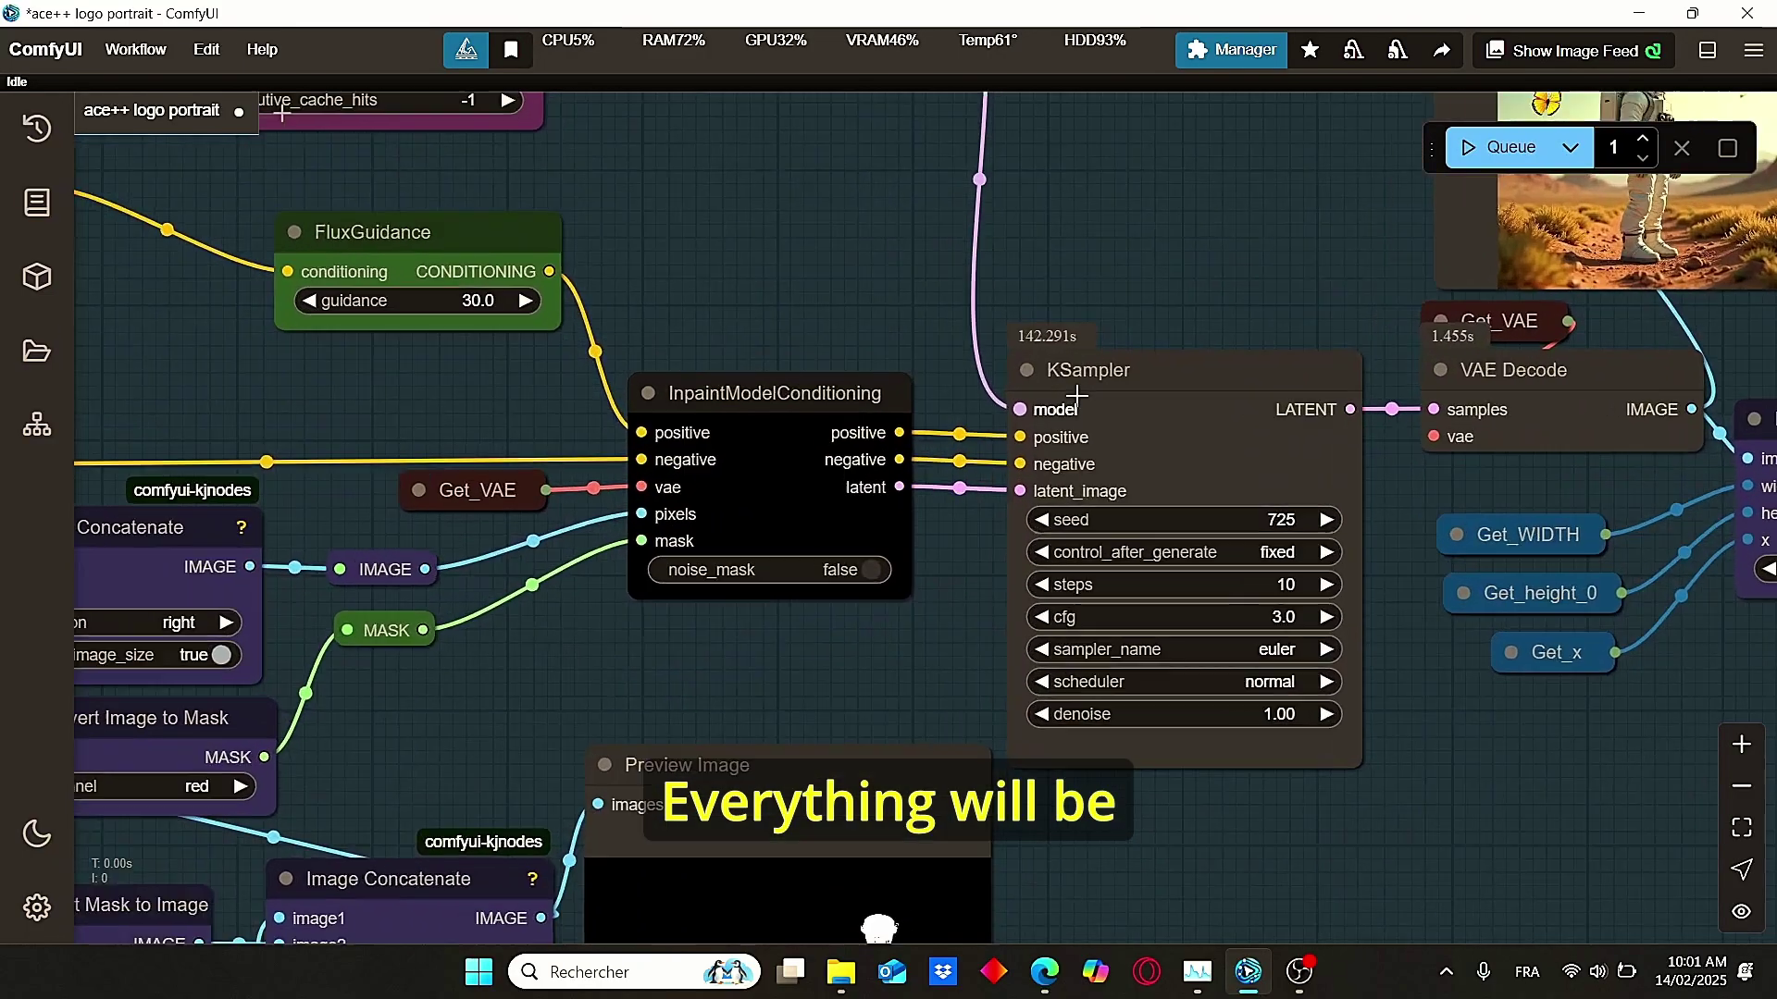
scroll(1077, 396, "up", 1)
left_click(1131, 426)
- Examine the two image inputs for the face swap, in the Edit Image face swap and Reference Image nodes
scroll(607, 282, "down", 3)
left_click_drag(741, 279, 907, 286)
scroll(907, 286, "down", 2)
left_click_drag(573, 353, 932, 414)
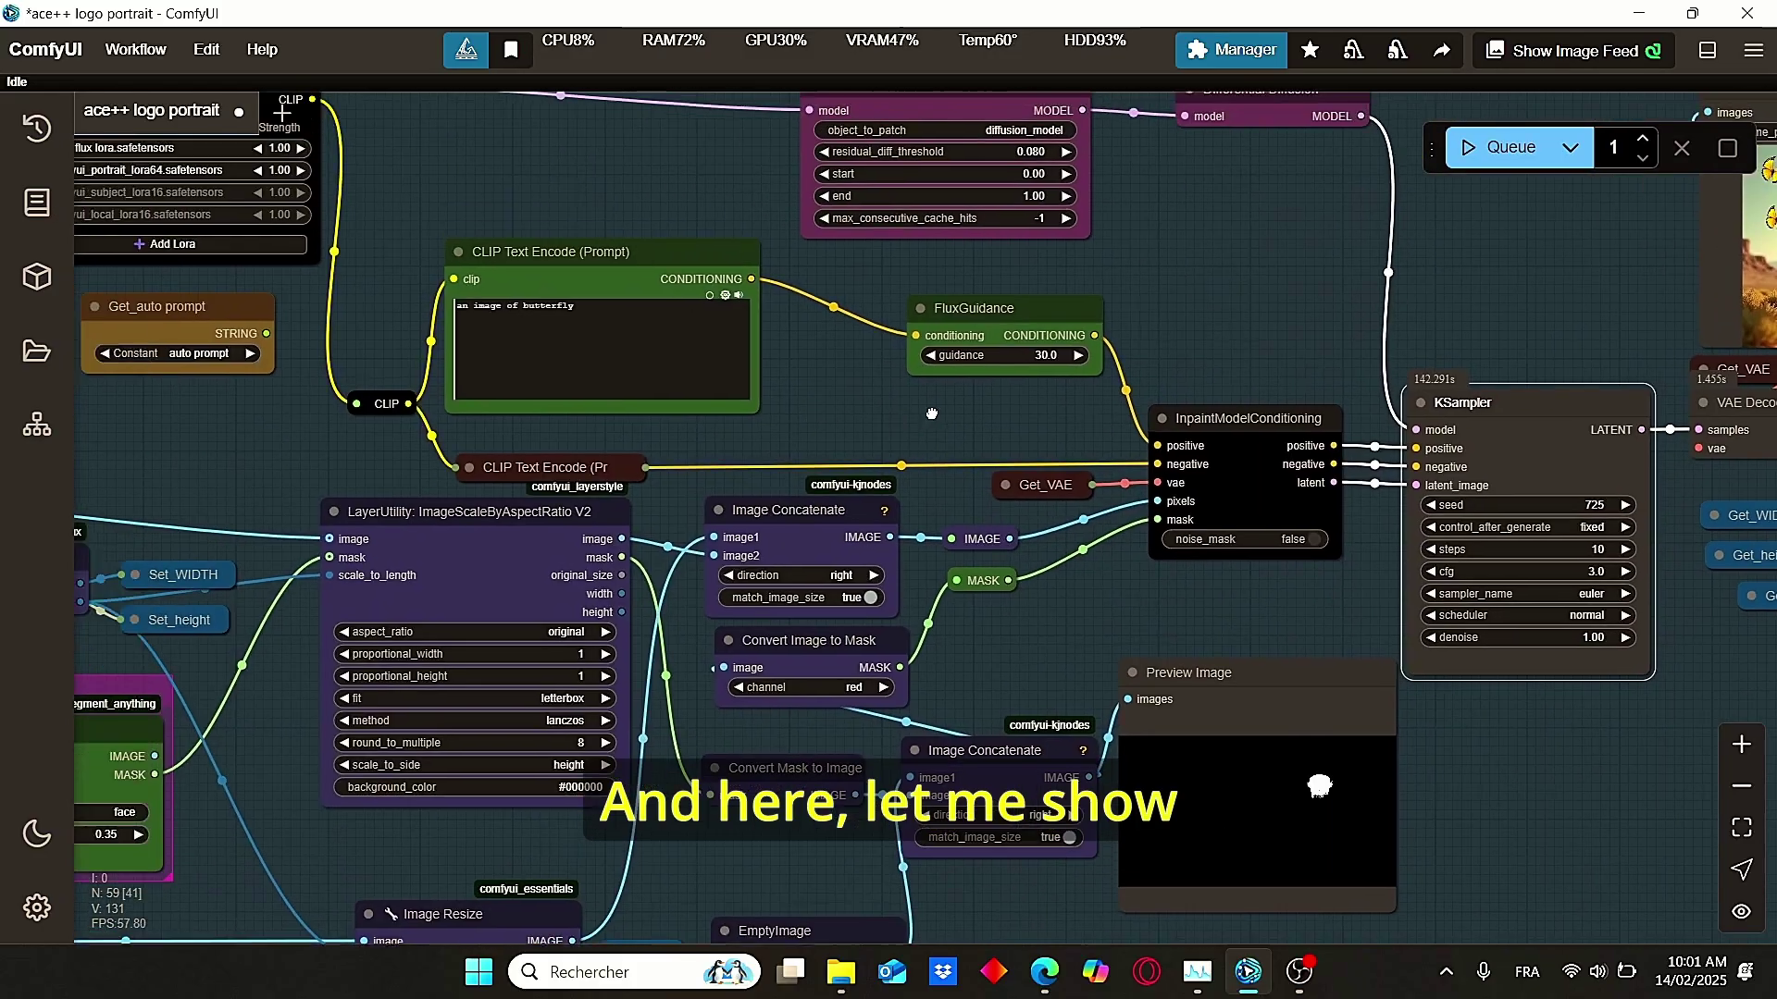
left_click_drag(290, 426, 933, 457)
scroll(914, 462, "up", 1)
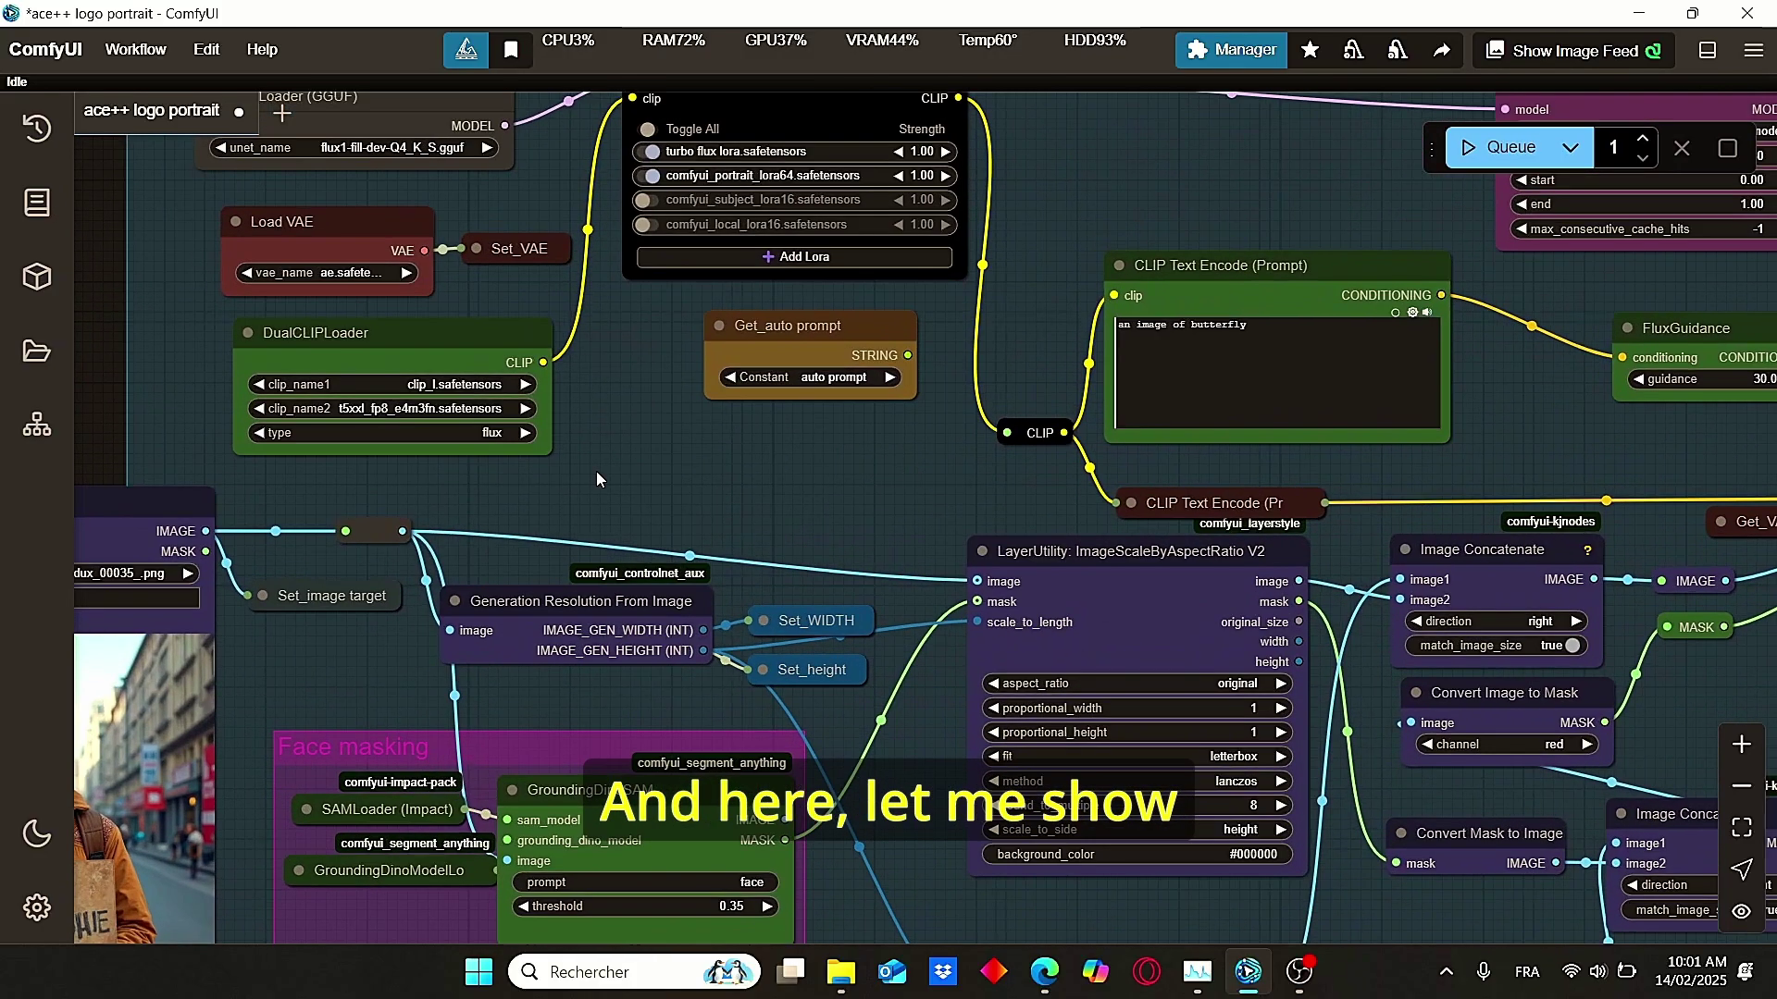
left_click_drag(597, 473, 942, 350)
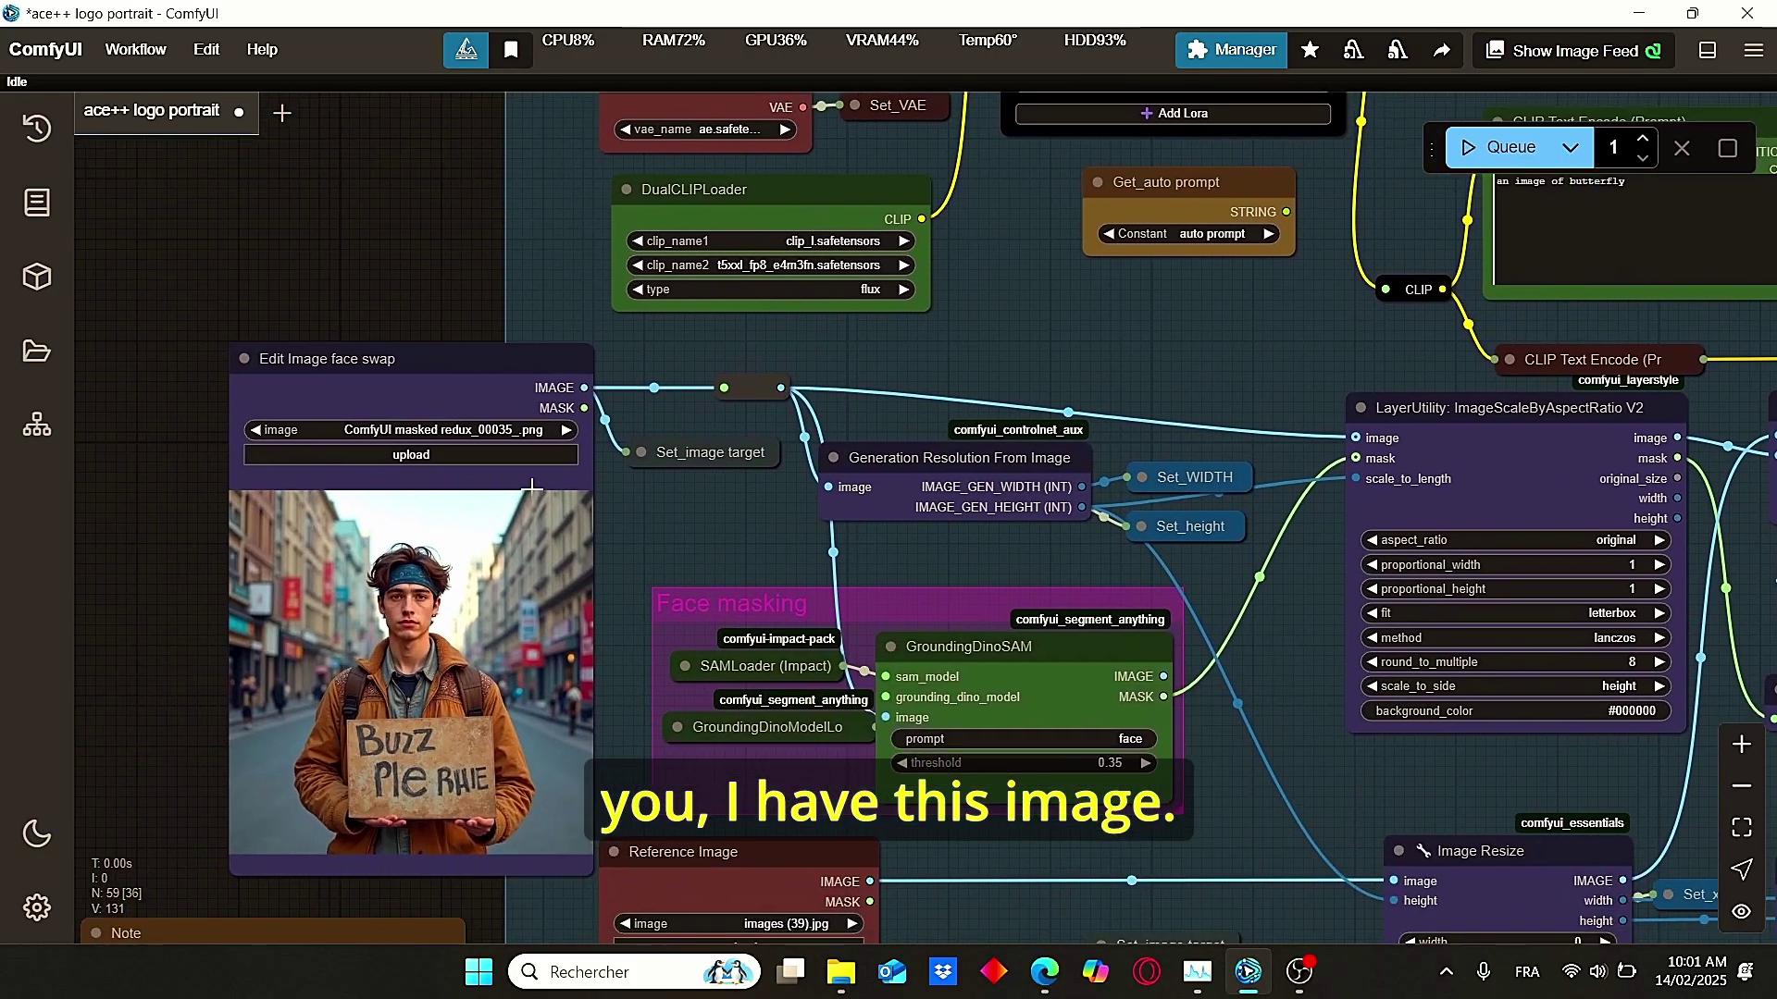
left_click_drag(618, 530, 652, 443)
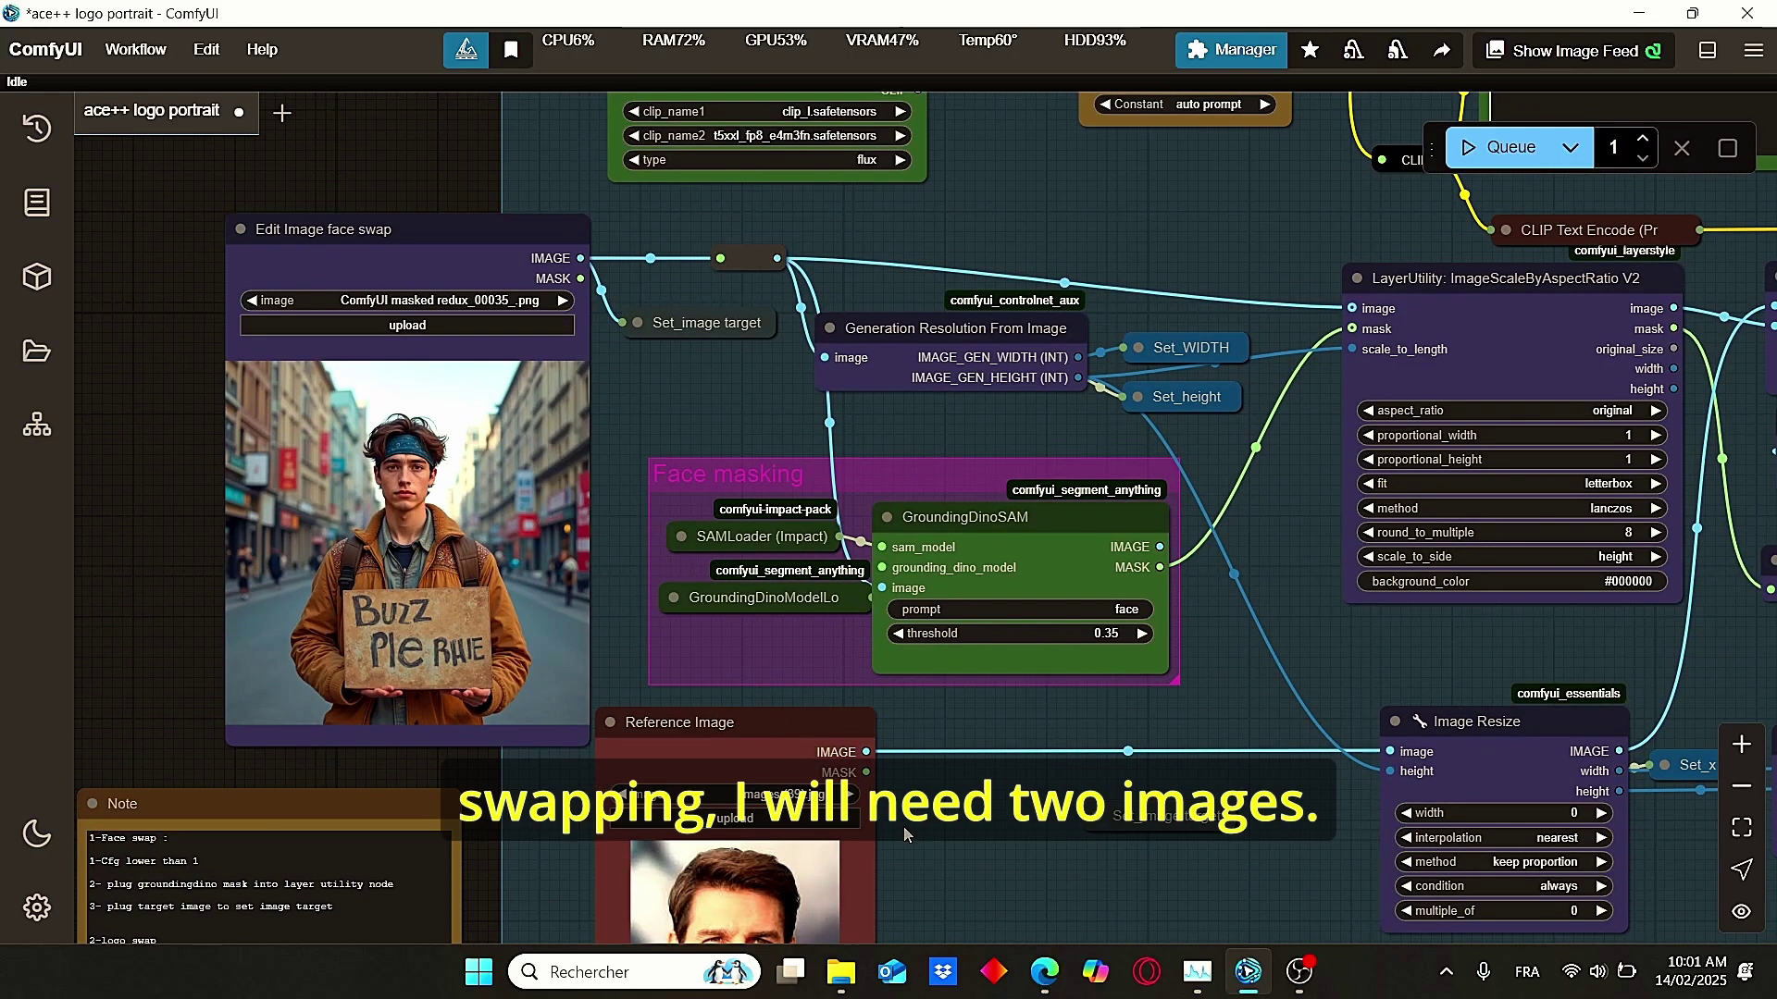
left_click_drag(904, 825, 960, 677)
scroll(833, 754, "up", 1)
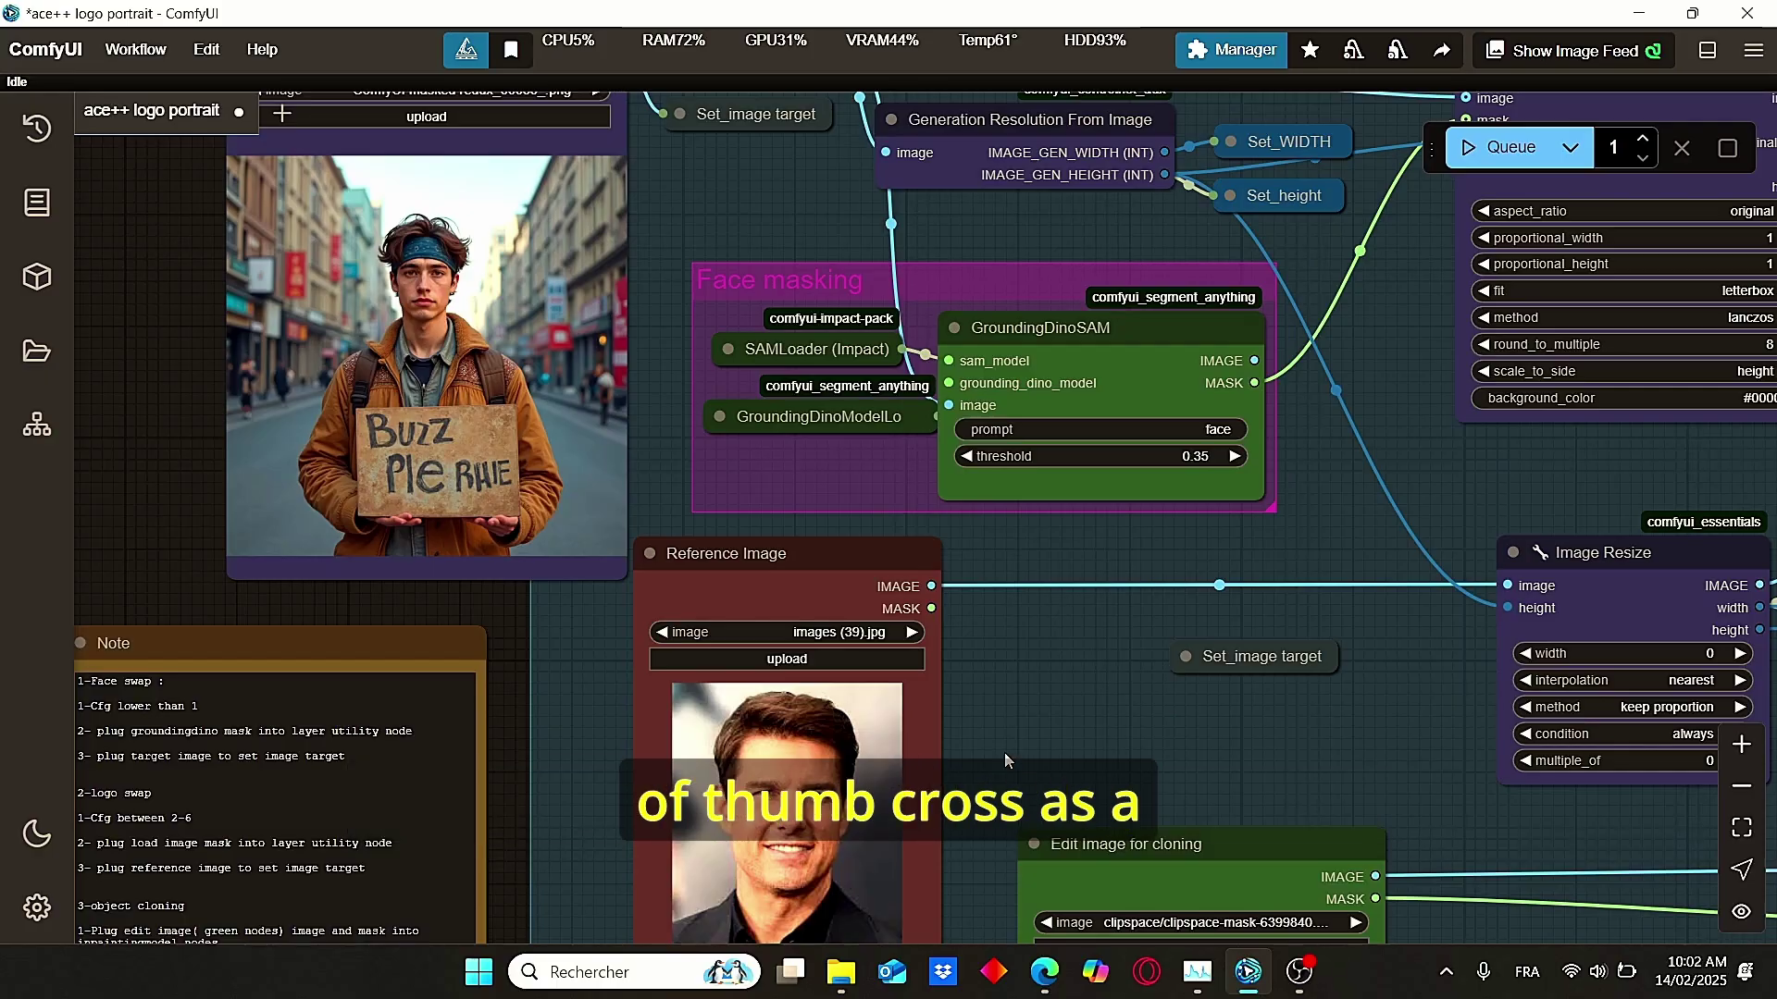
left_click_drag(636, 436, 879, 557)
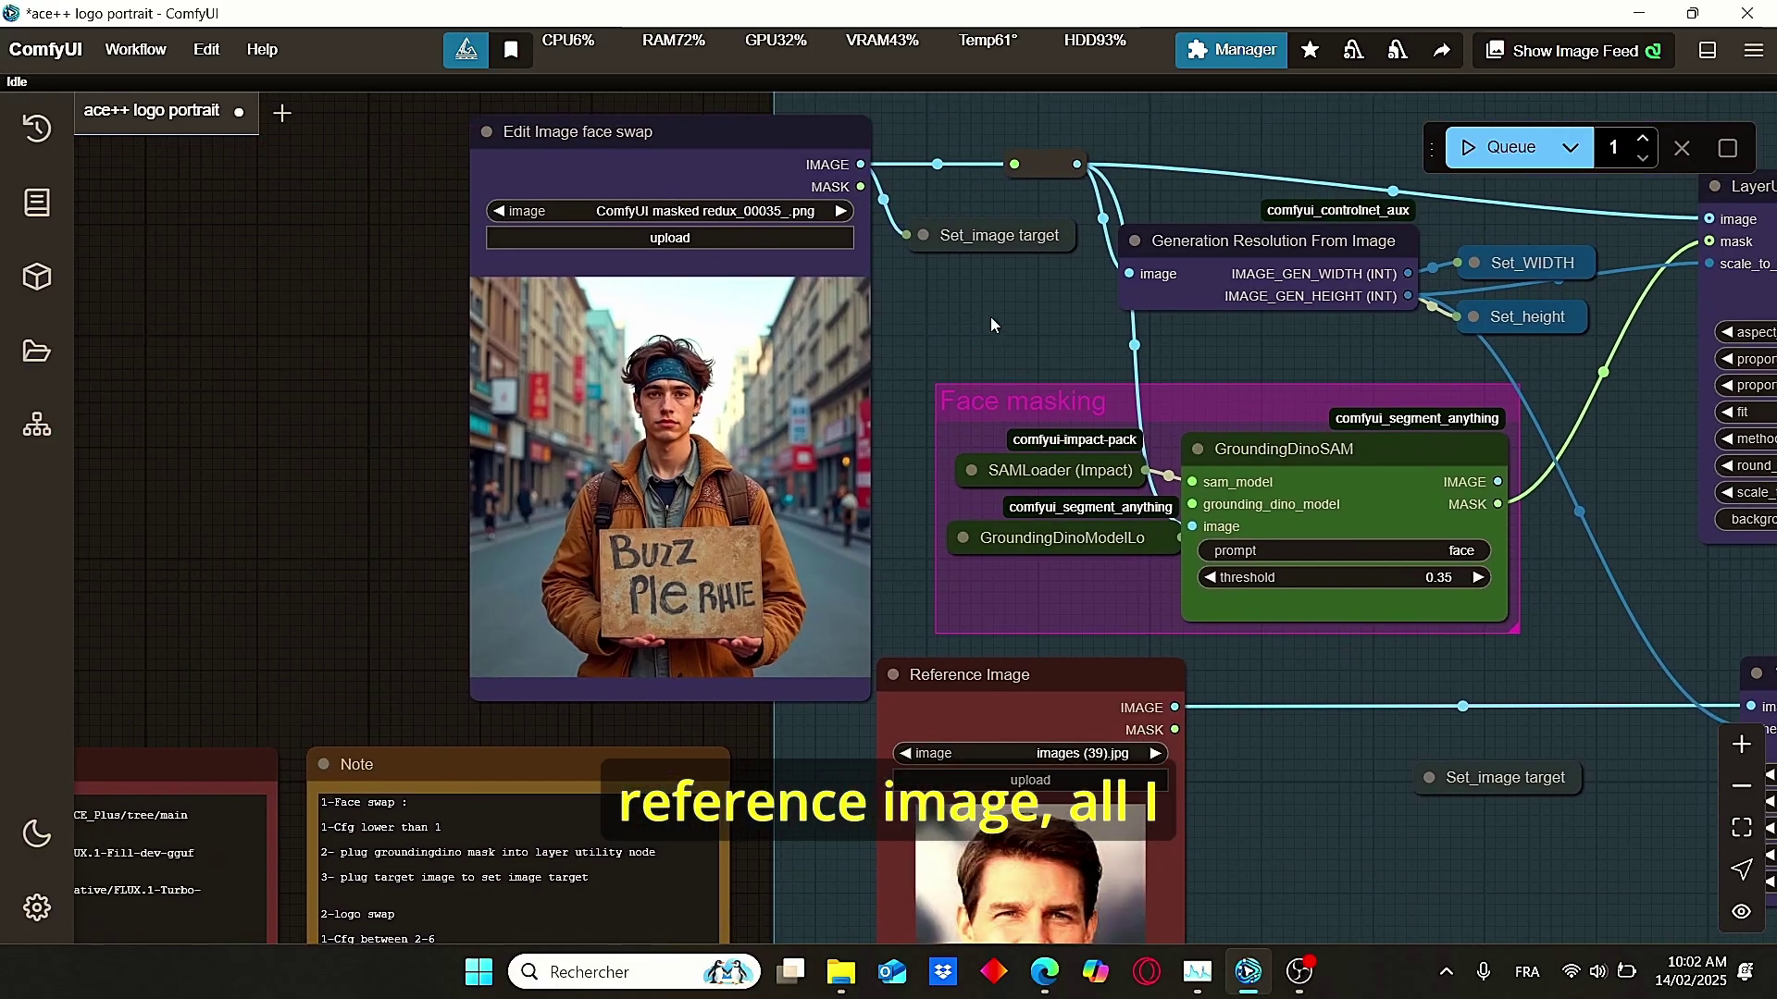
- Paint a mask over the man's face in the Edit Image face swap picture with the MaskEditor and save it
left_click_drag(990, 317, 740, 485)
scroll(400, 520, "up", 2)
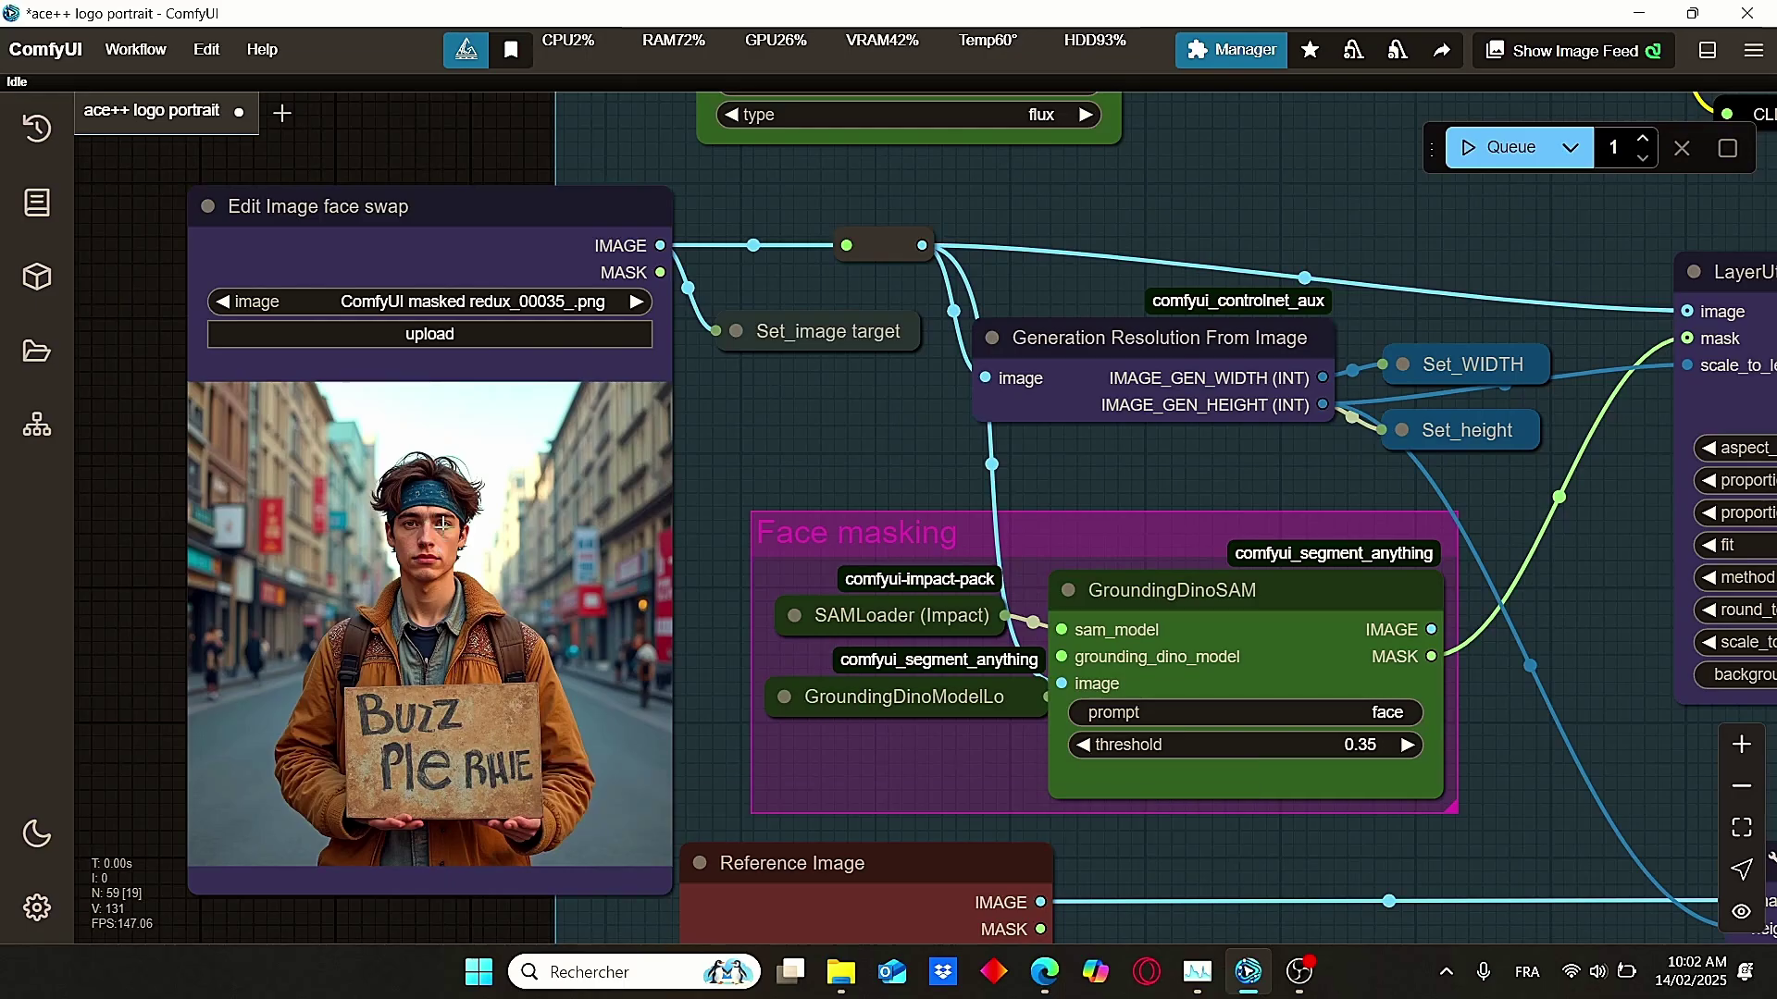
right_click(451, 553)
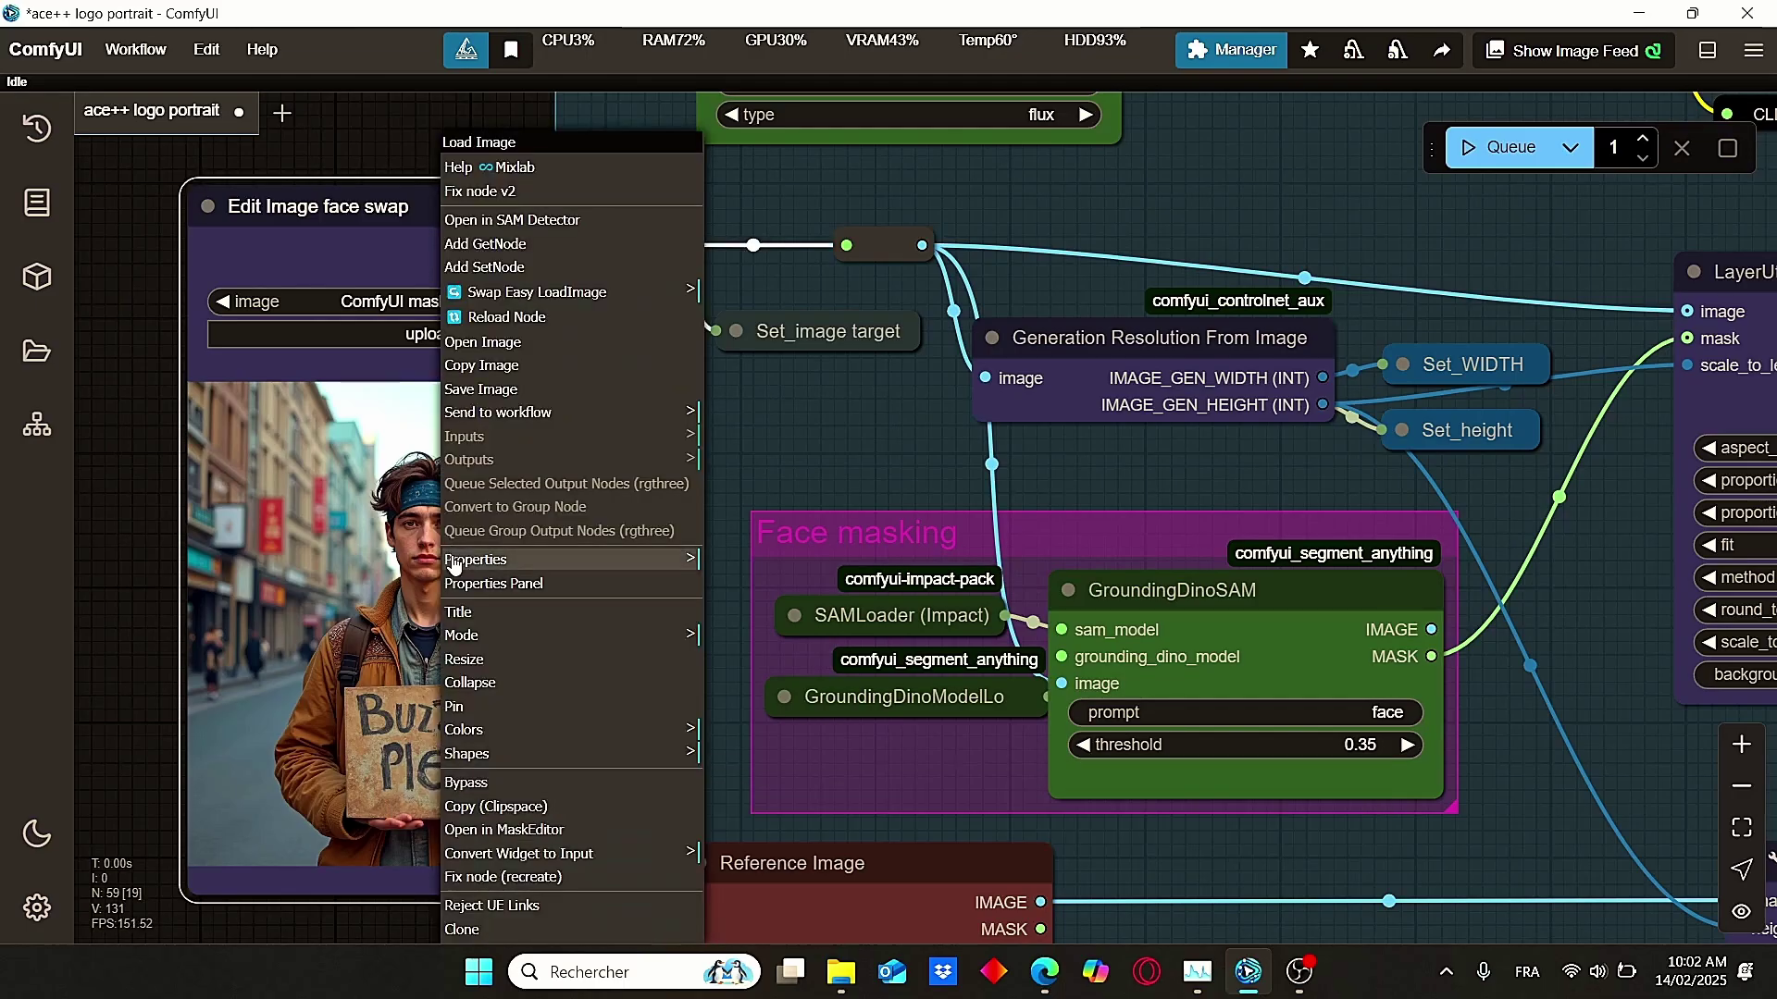
left_click(503, 831)
mouse_move(749, 296)
left_mouse_down()
mouse_move(795, 367)
mouse_move(817, 332)
mouse_move(767, 326)
mouse_move(831, 386)
mouse_move(756, 359)
mouse_move(783, 359)
mouse_move(750, 375)
mouse_move(813, 321)
mouse_move(808, 408)
left_mouse_up()
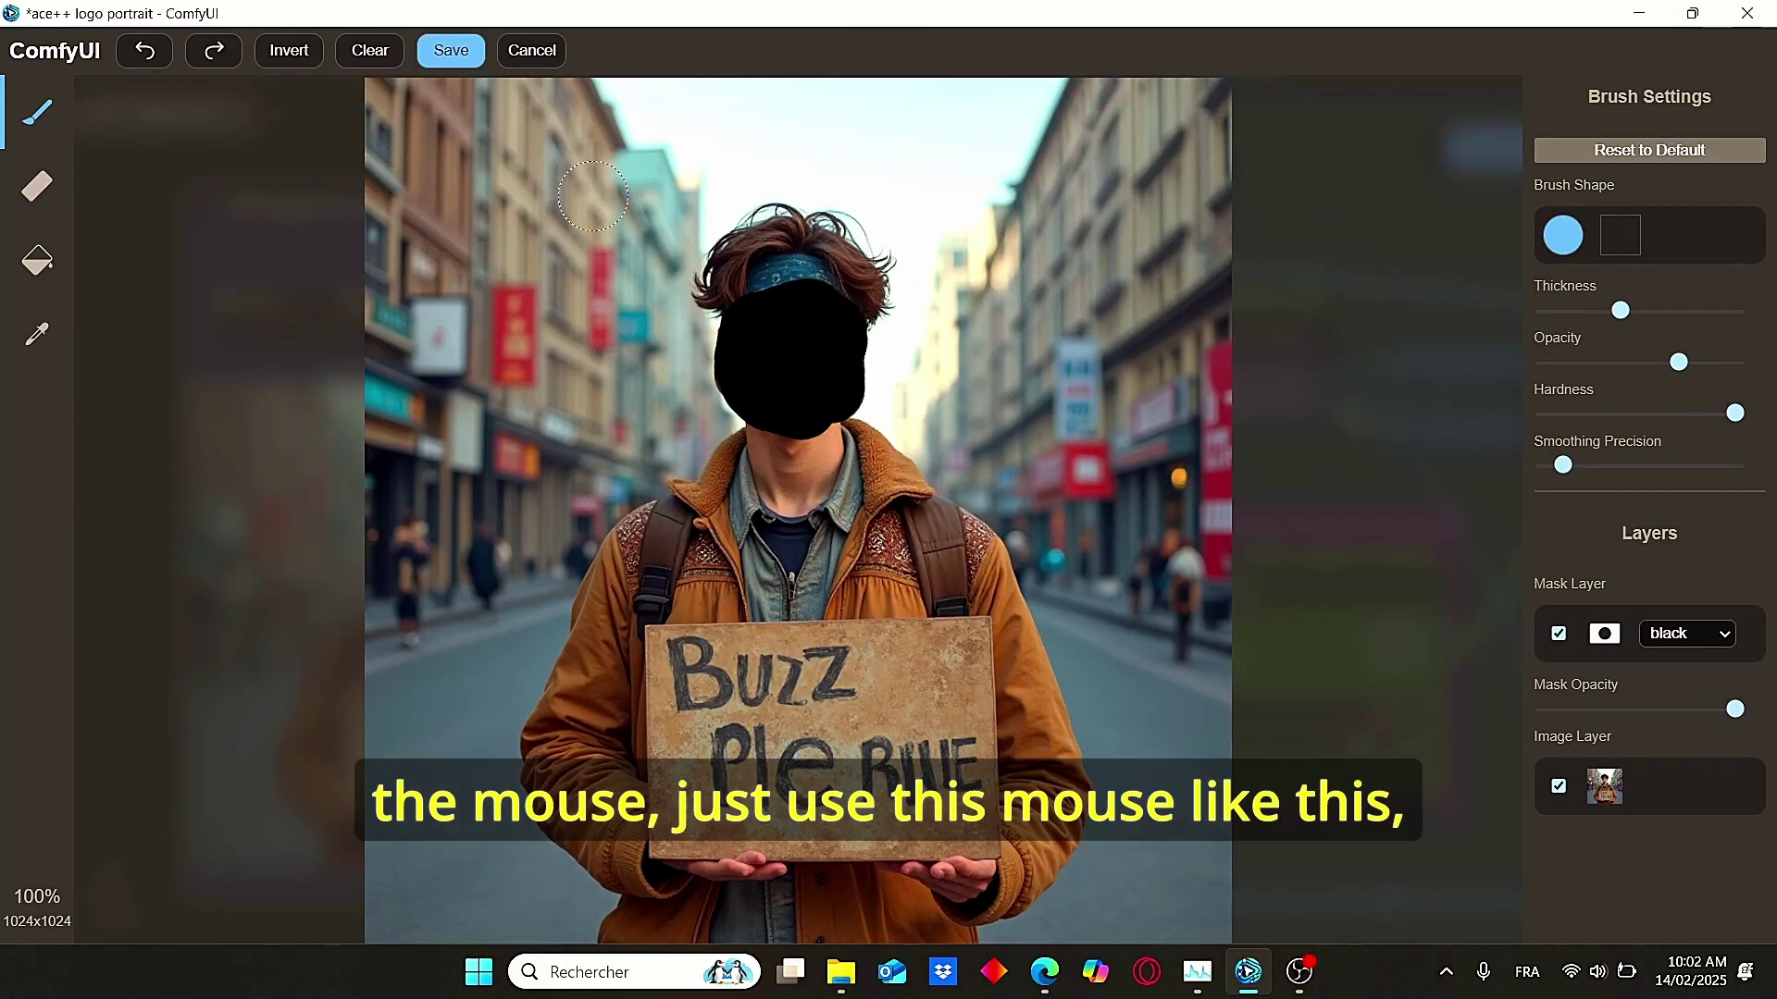
left_click(452, 52)
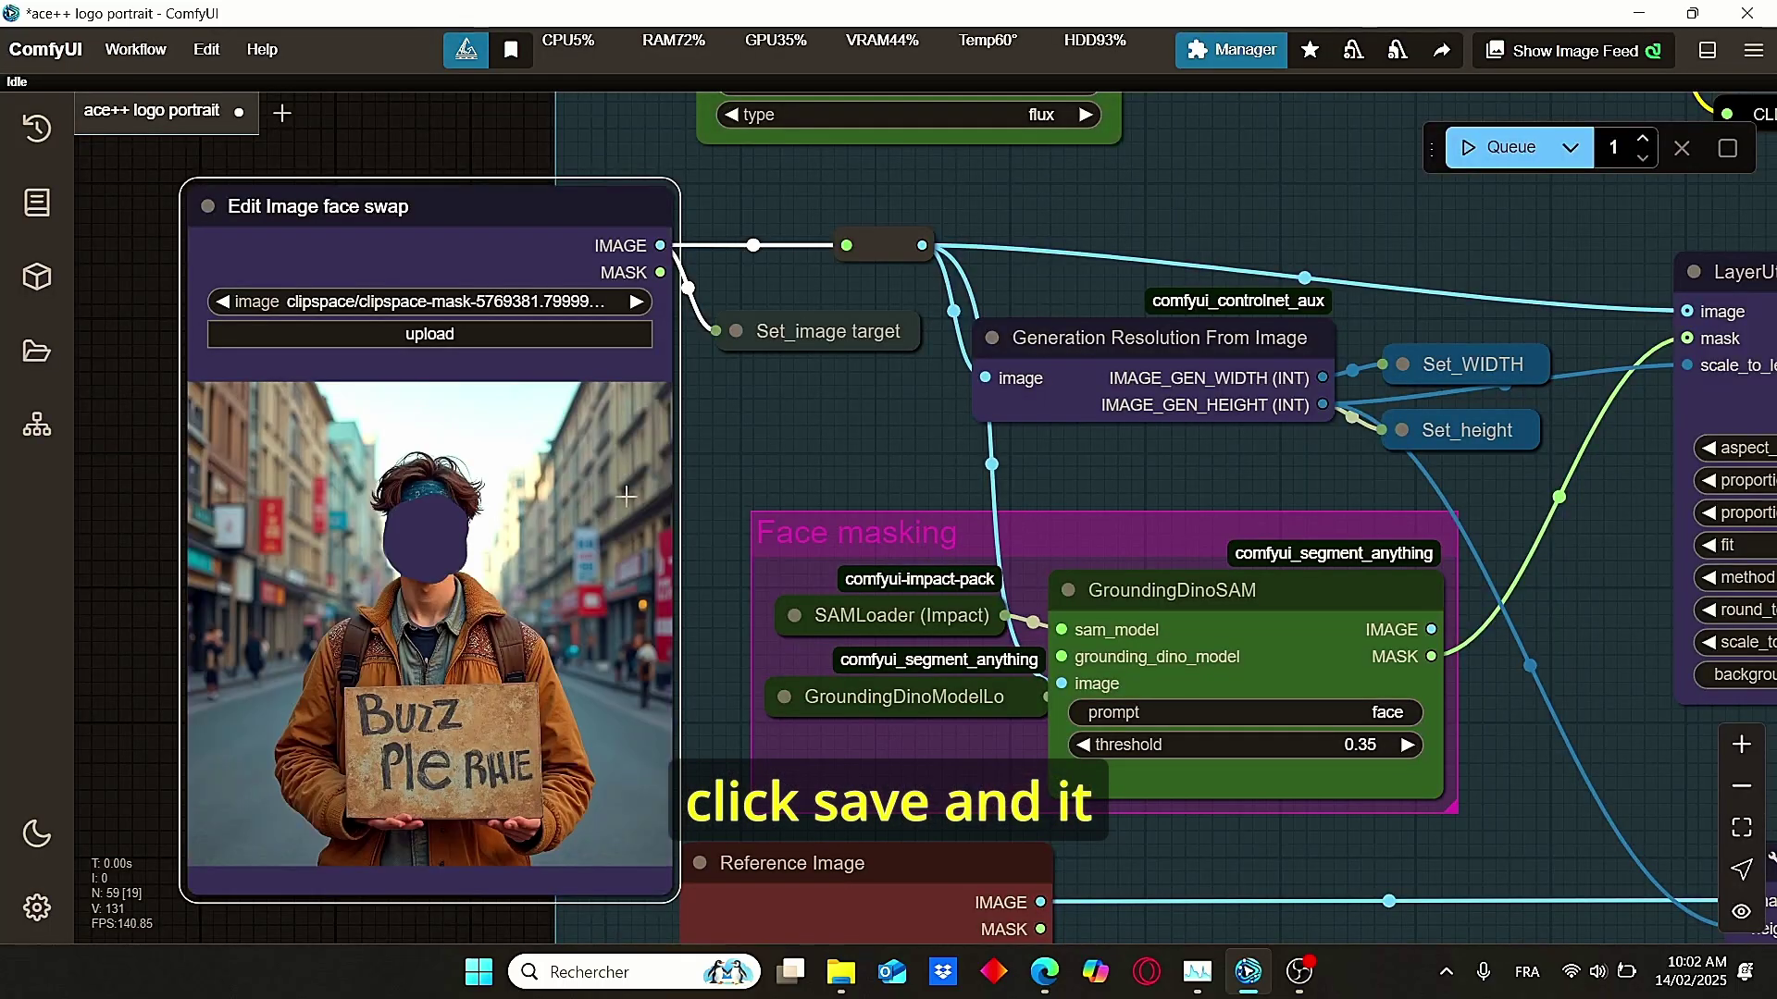
- Clear the painted face mask from the Edit Image face swap picture and save the unmasked image
right_click(501, 532)
left_click(561, 876)
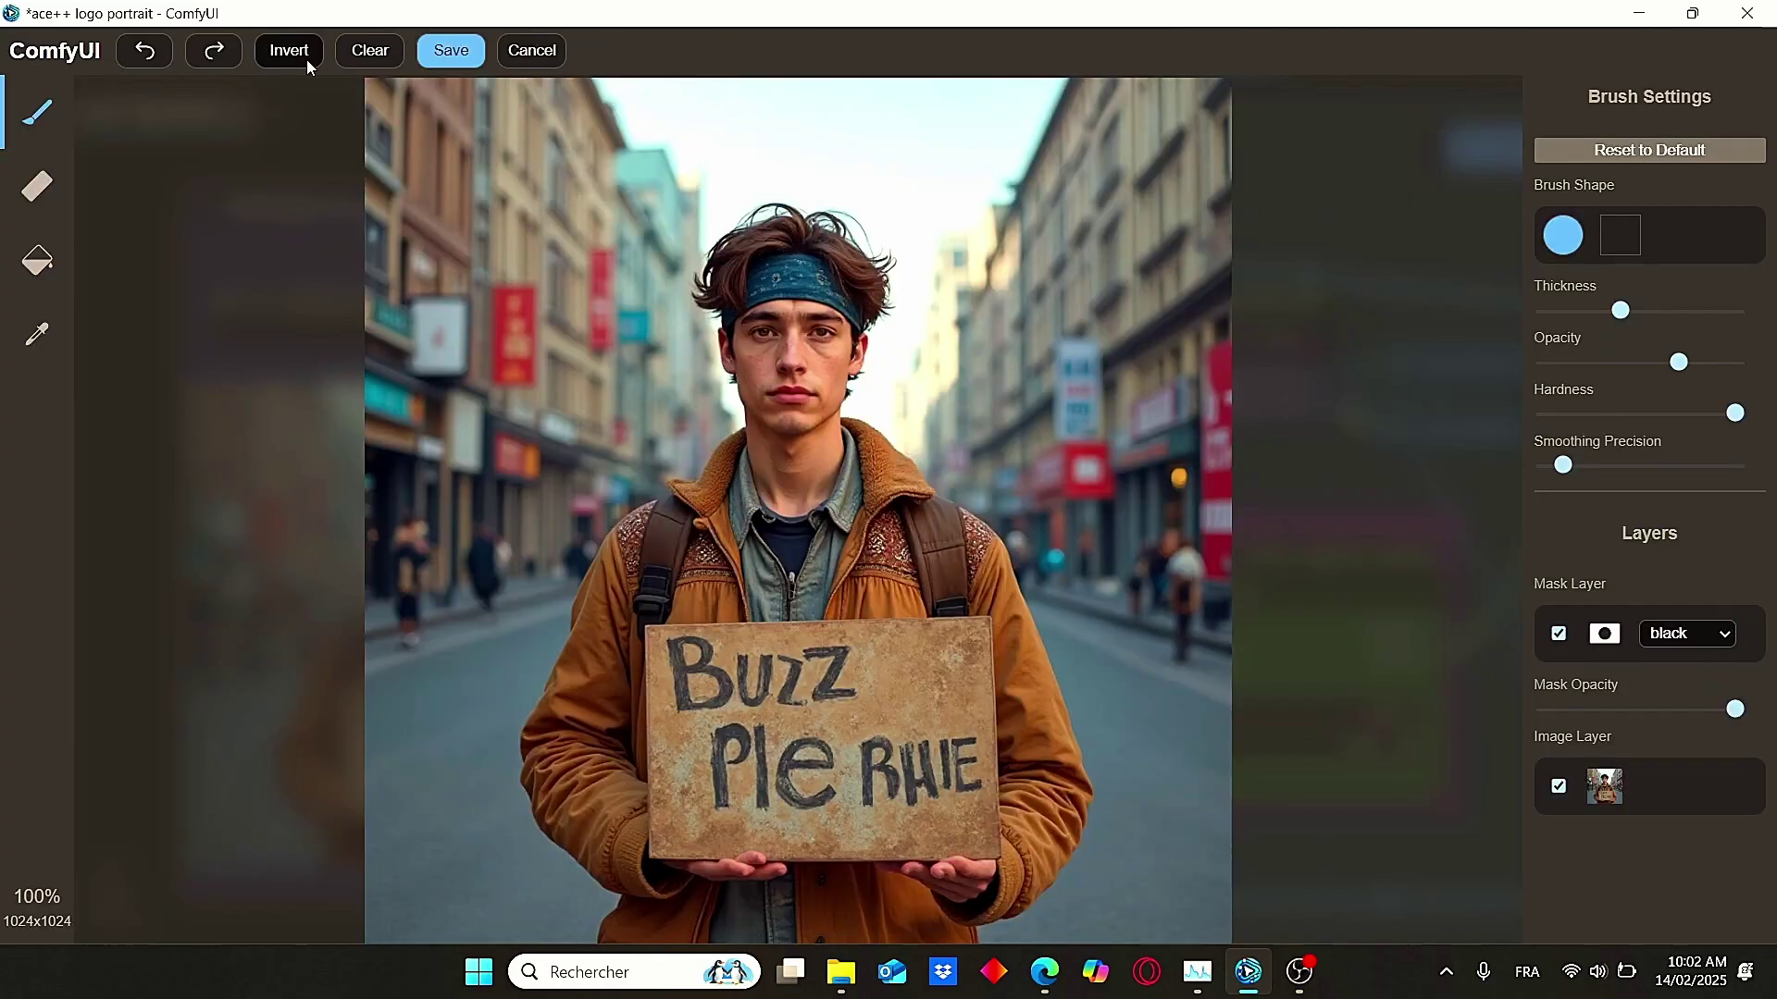
left_click(450, 50)
- Examine the Face masking group, including the GroundingDinoSAM node's prompt and its mask connection to the ImageScaleByAspectRatio V2 node
left_click_drag(942, 458, 900, 450)
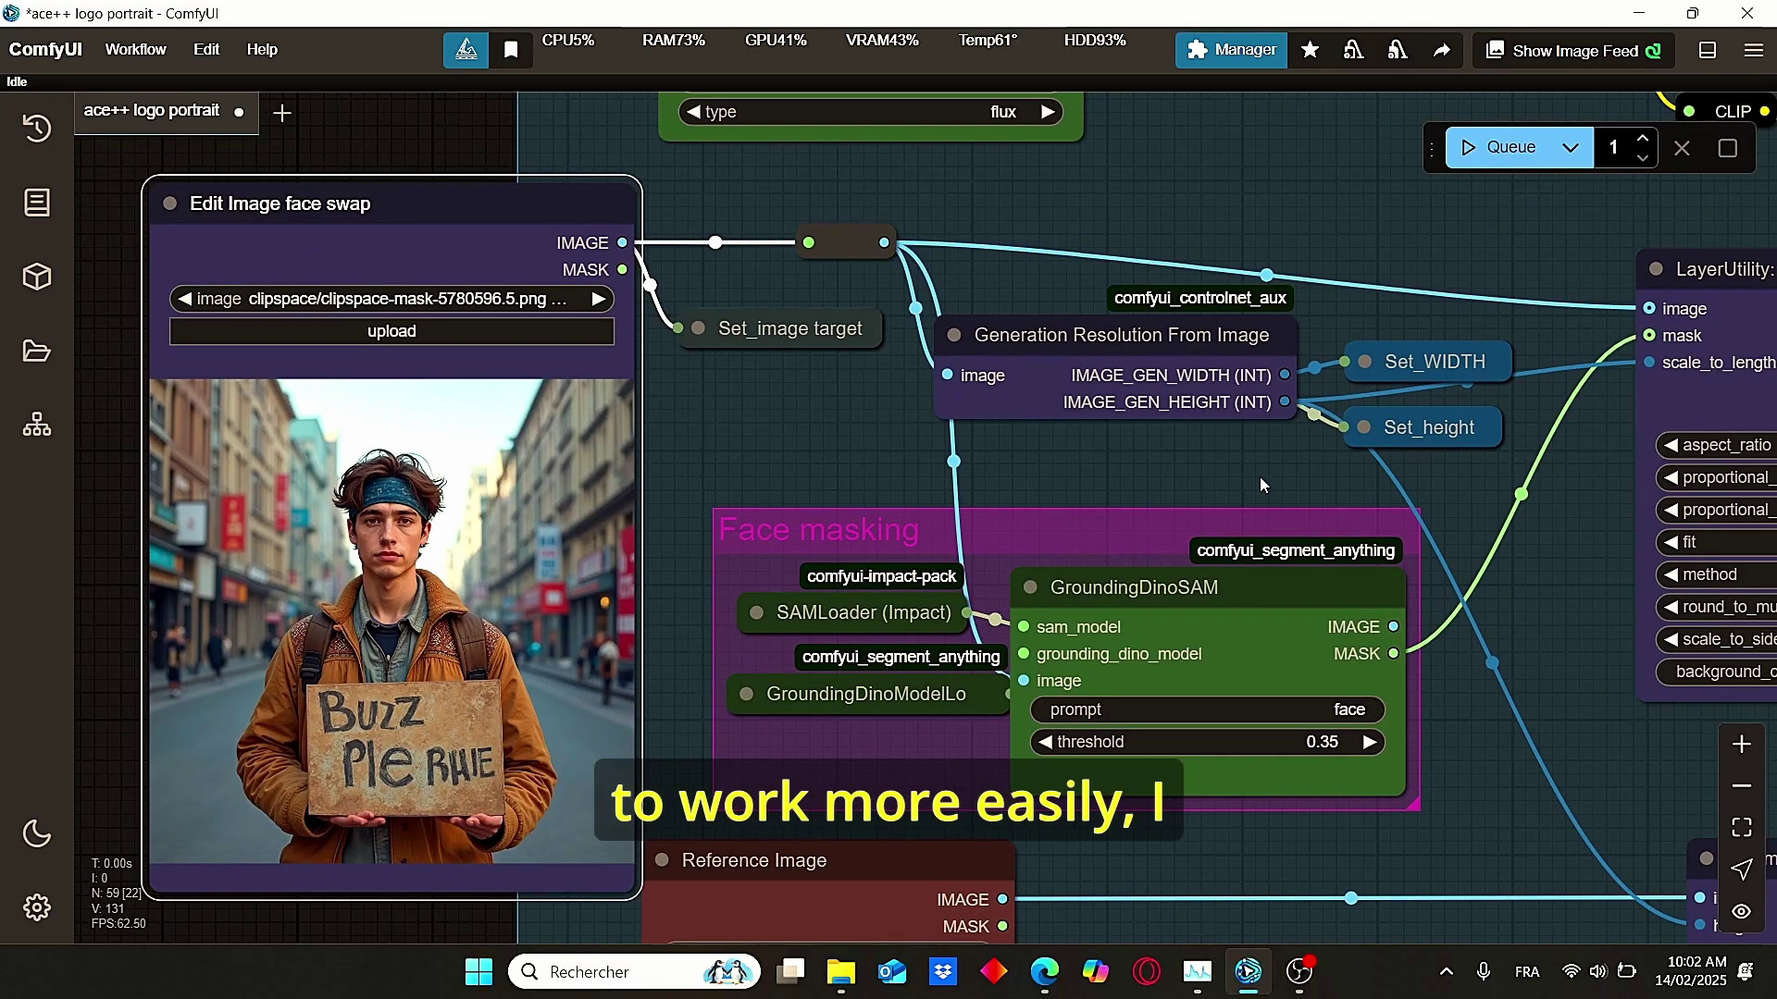
left_click_drag(1258, 476, 1059, 474)
left_click_drag(608, 560, 666, 547)
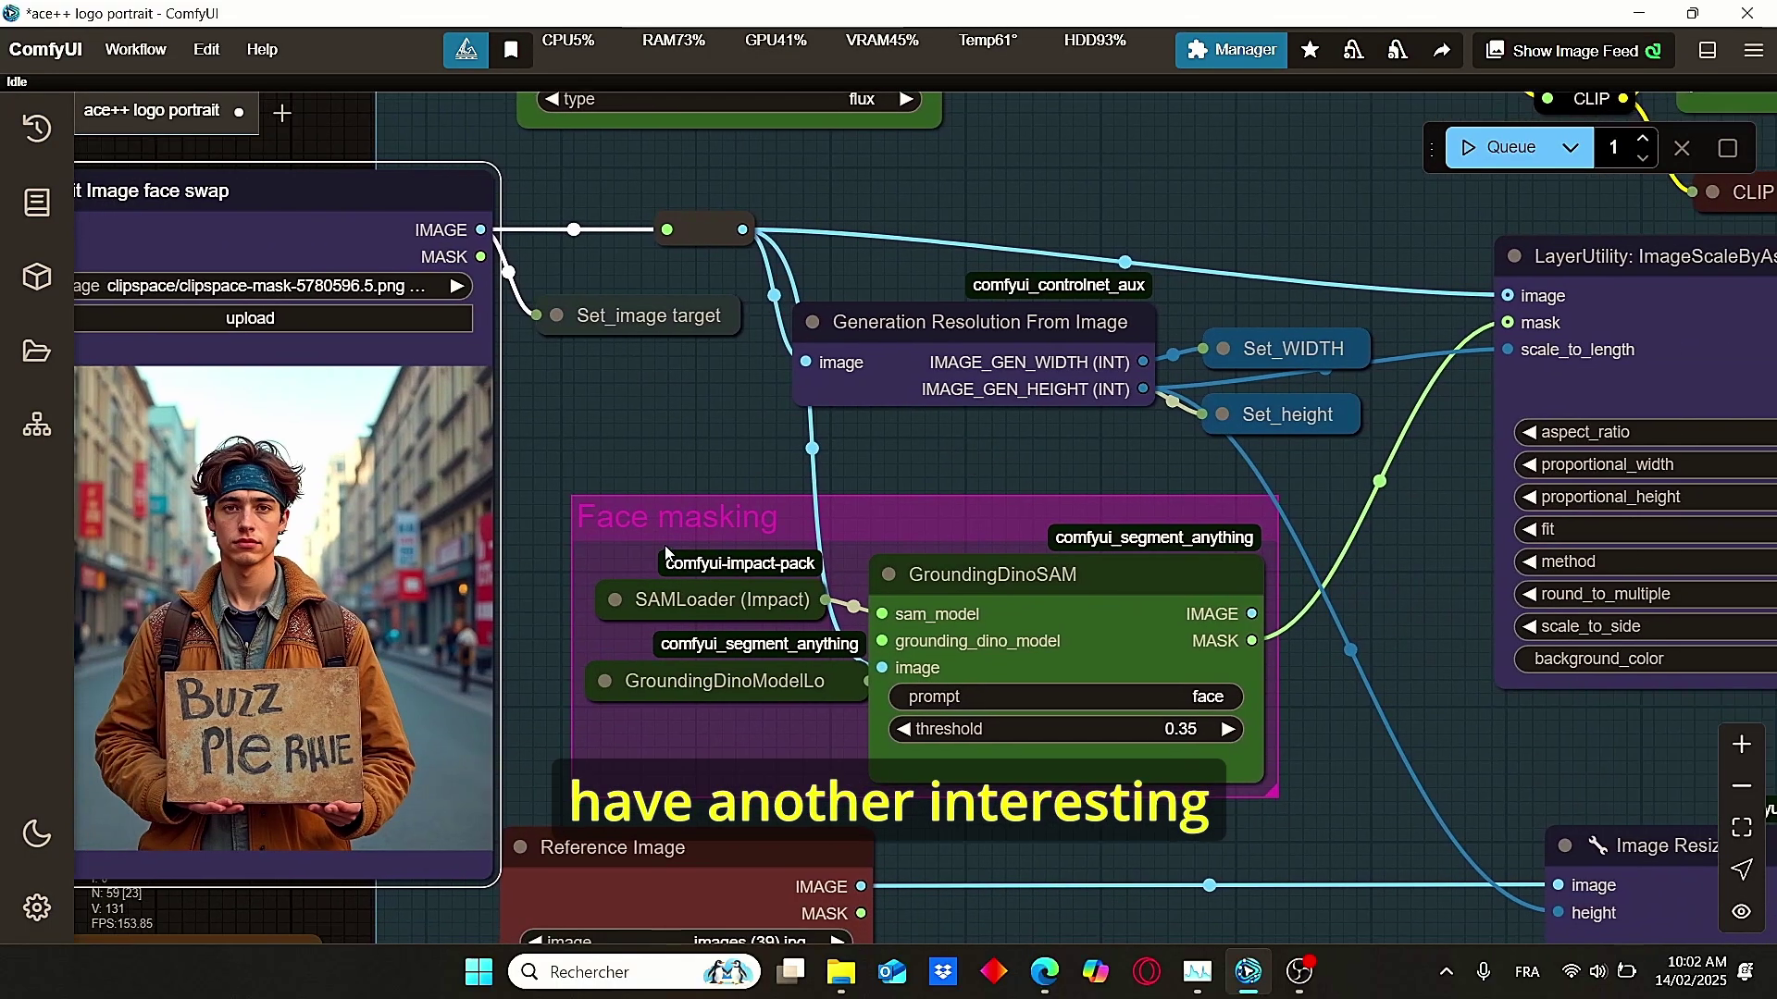
scroll(981, 510, "up", 2)
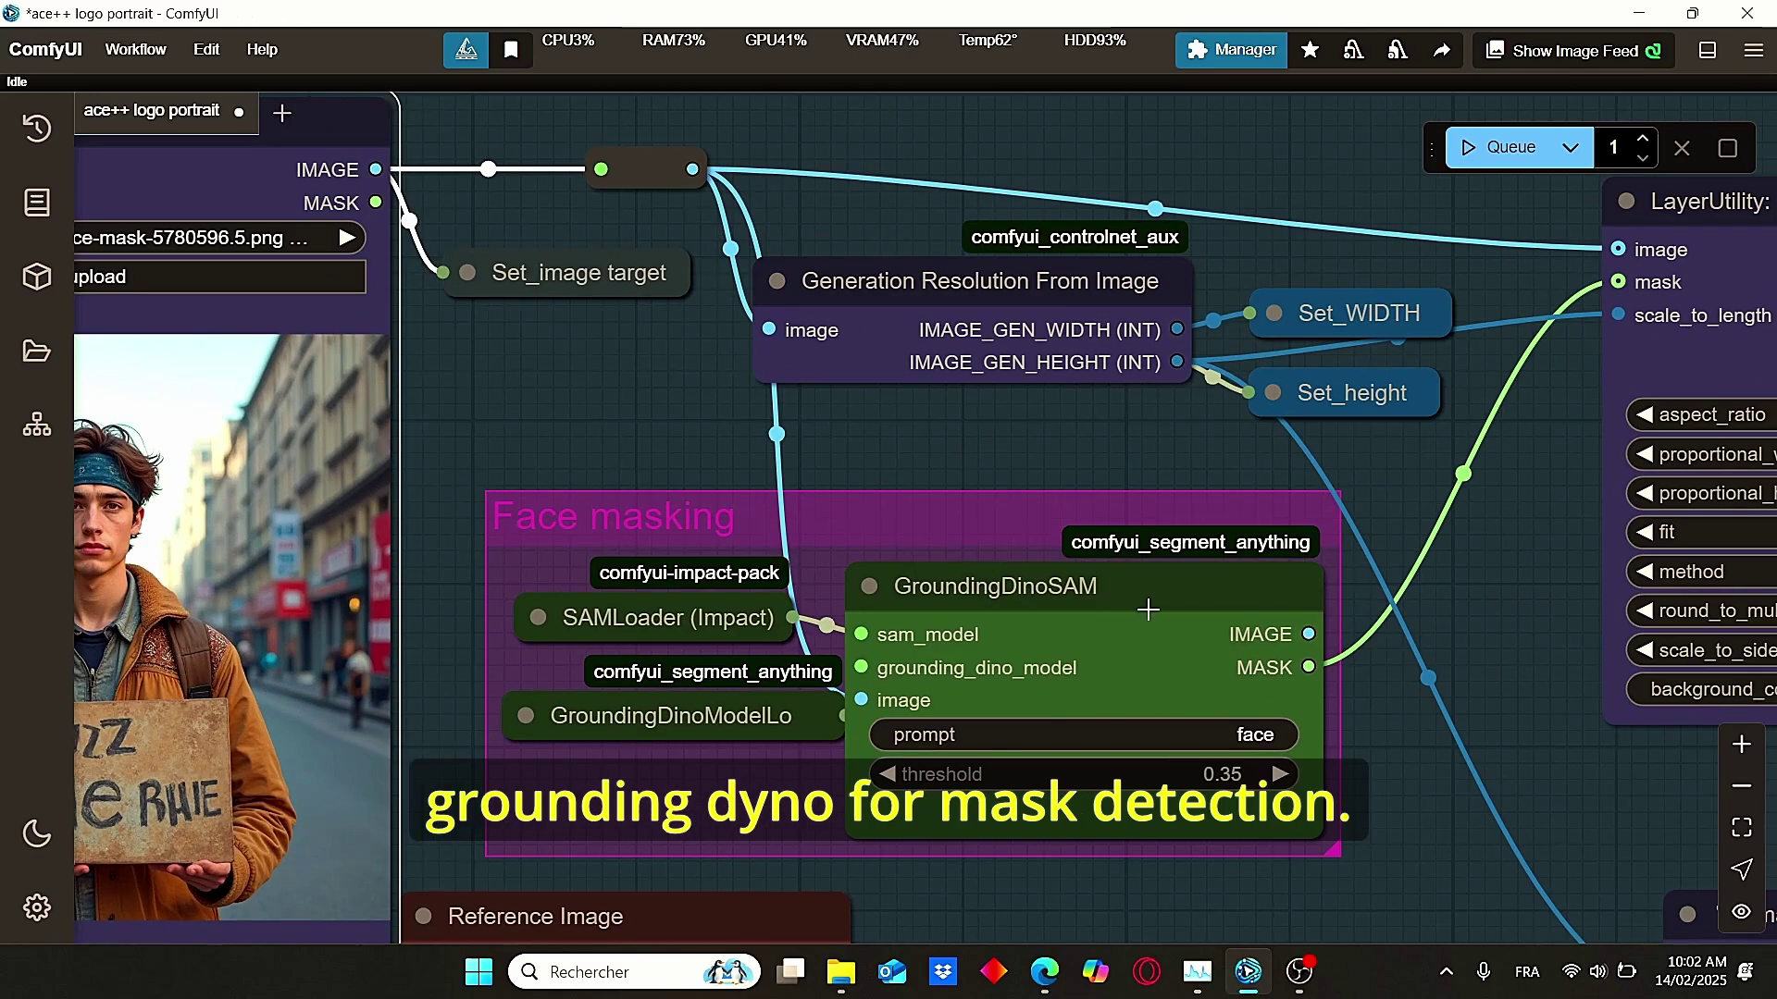
scroll(992, 488, "down", 2)
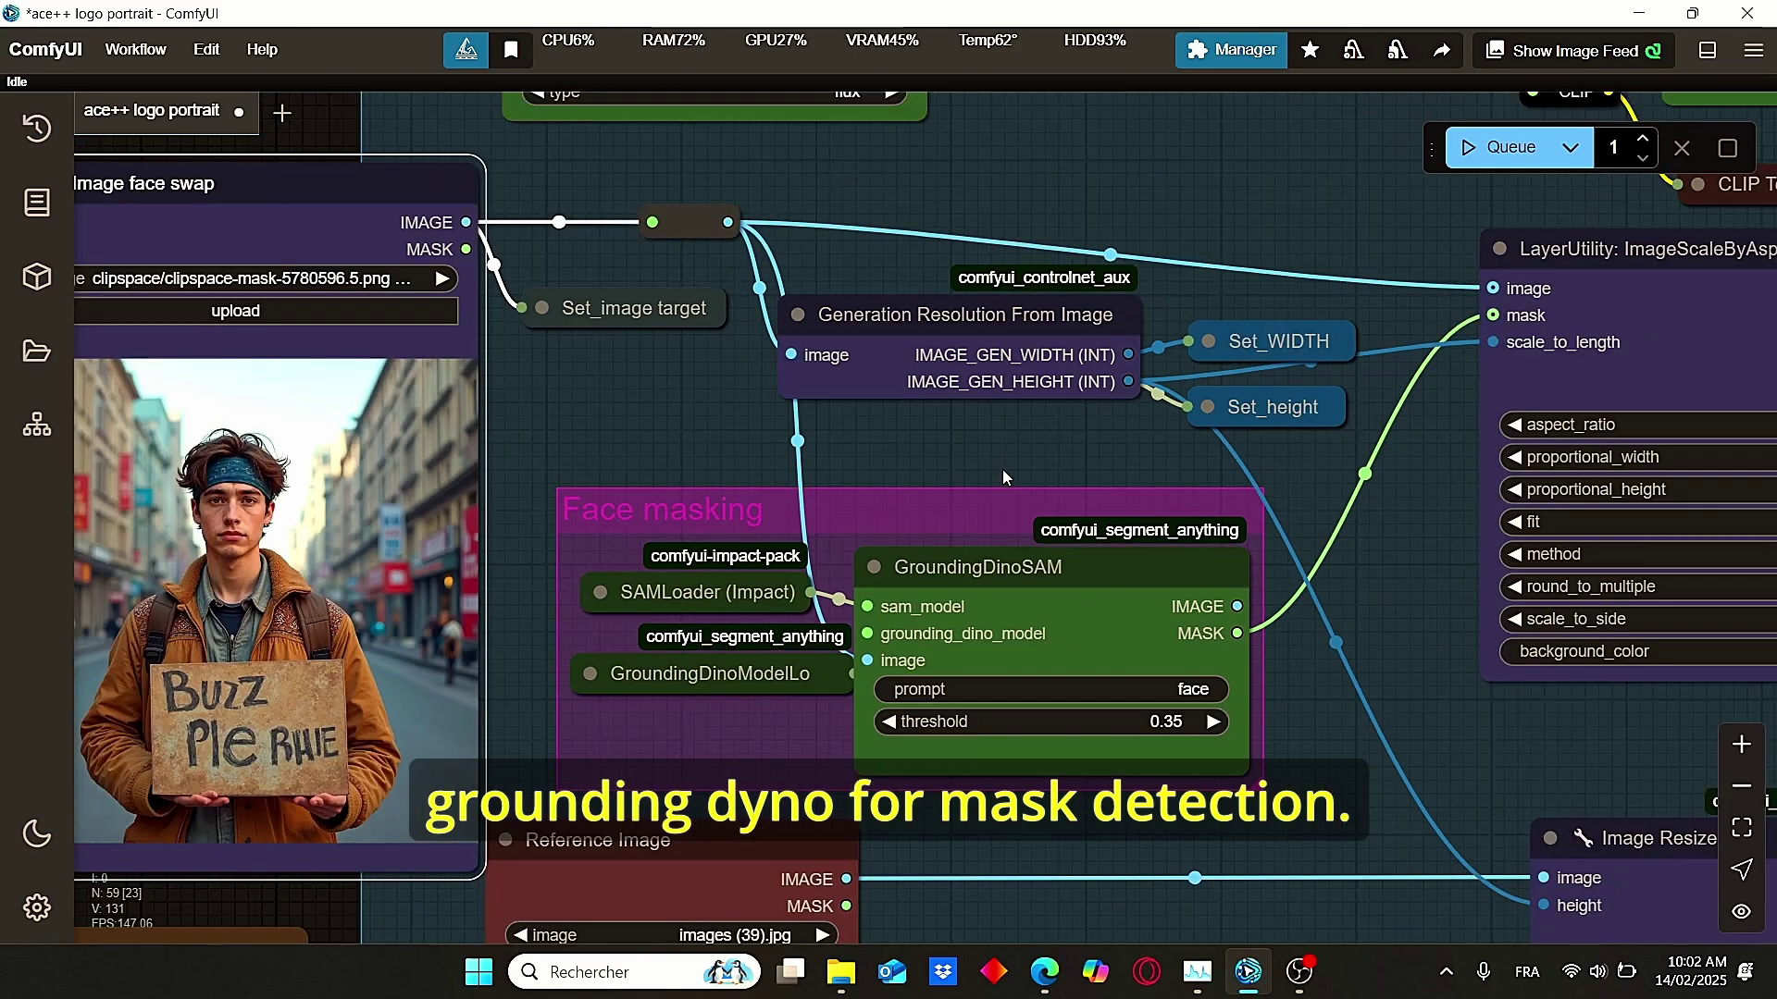
scroll(1003, 470, "up", 1)
scroll(918, 731, "up", 1)
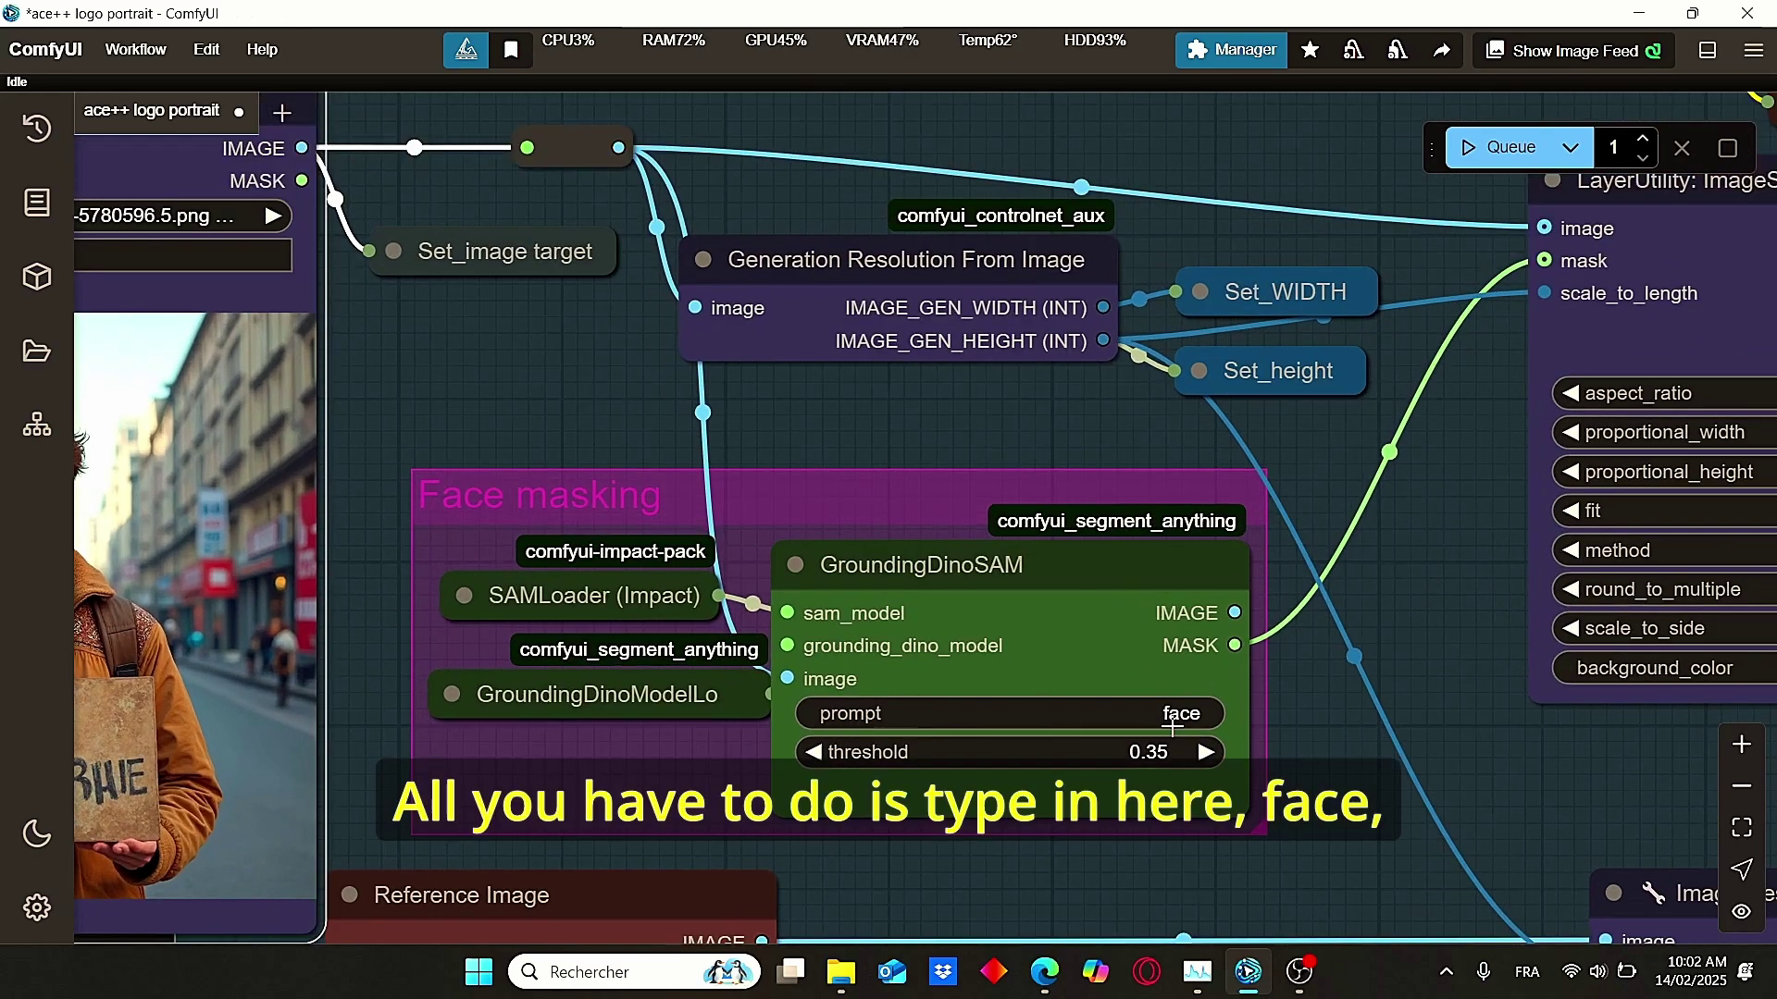
scroll(1306, 639, "down", 3)
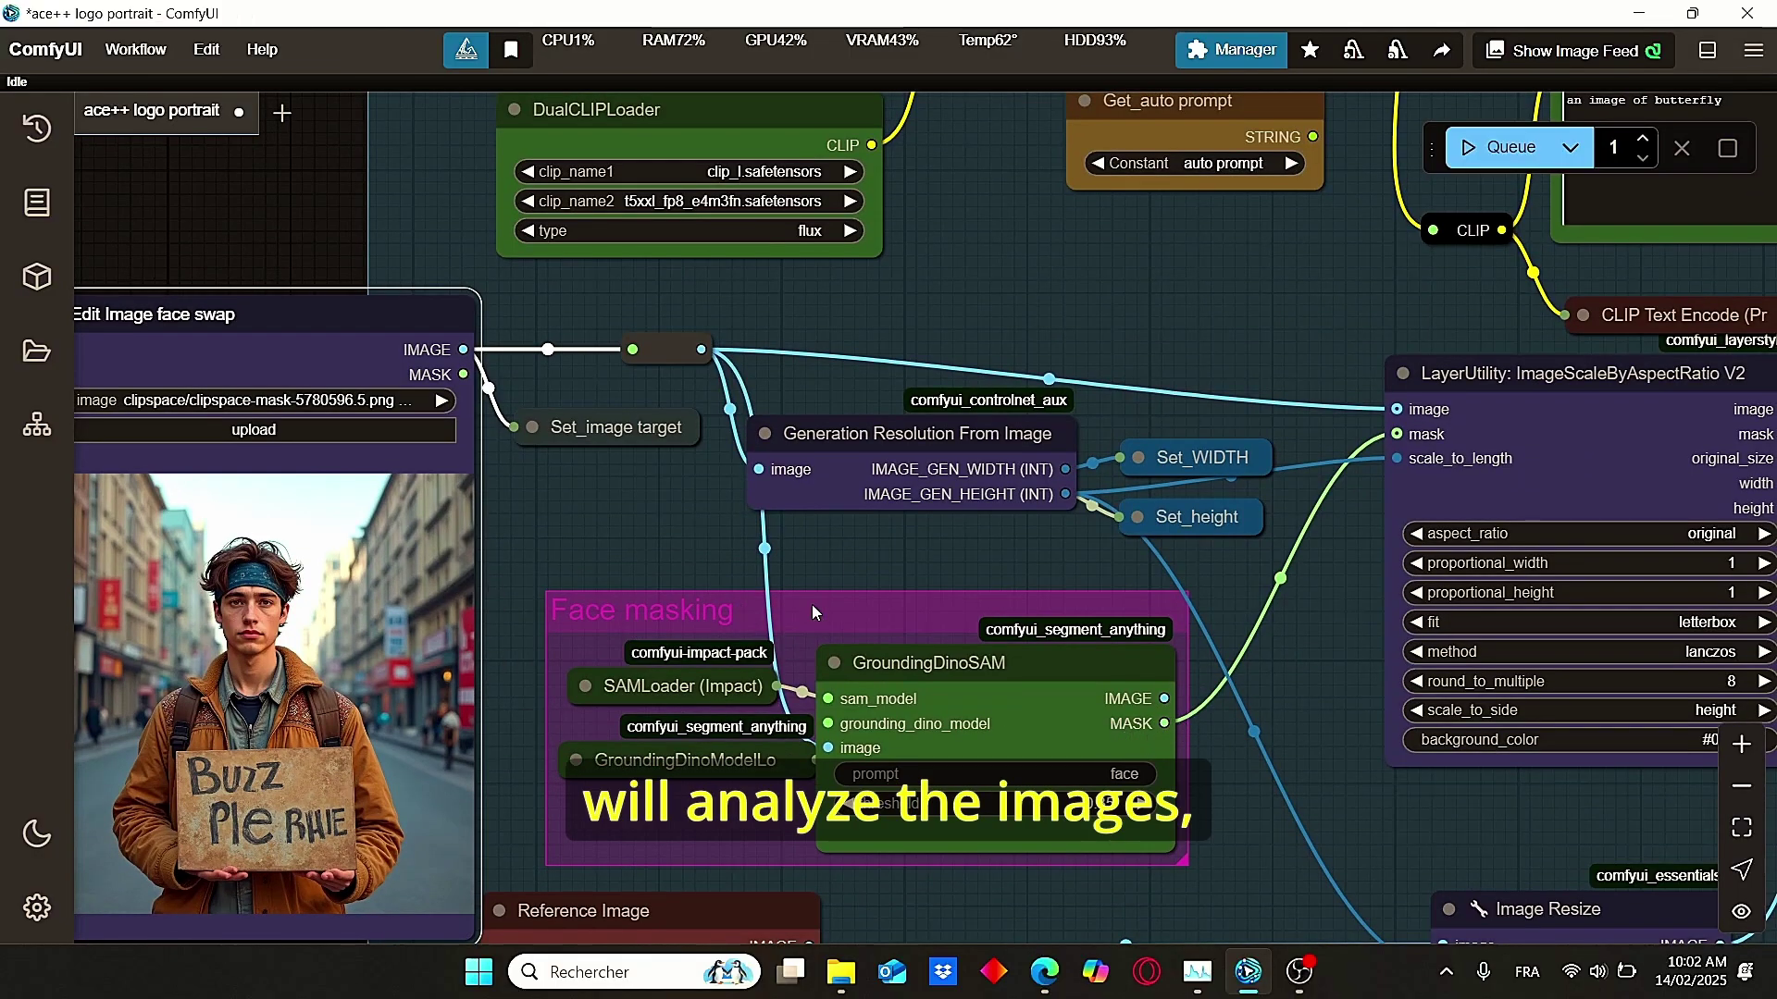
- Examine how the ImageScaleByAspectRatio V2 outputs pass through the Image Concatenate and mask conversion nodes into InpaintModelConditioning
left_click_drag(1192, 733, 1055, 819)
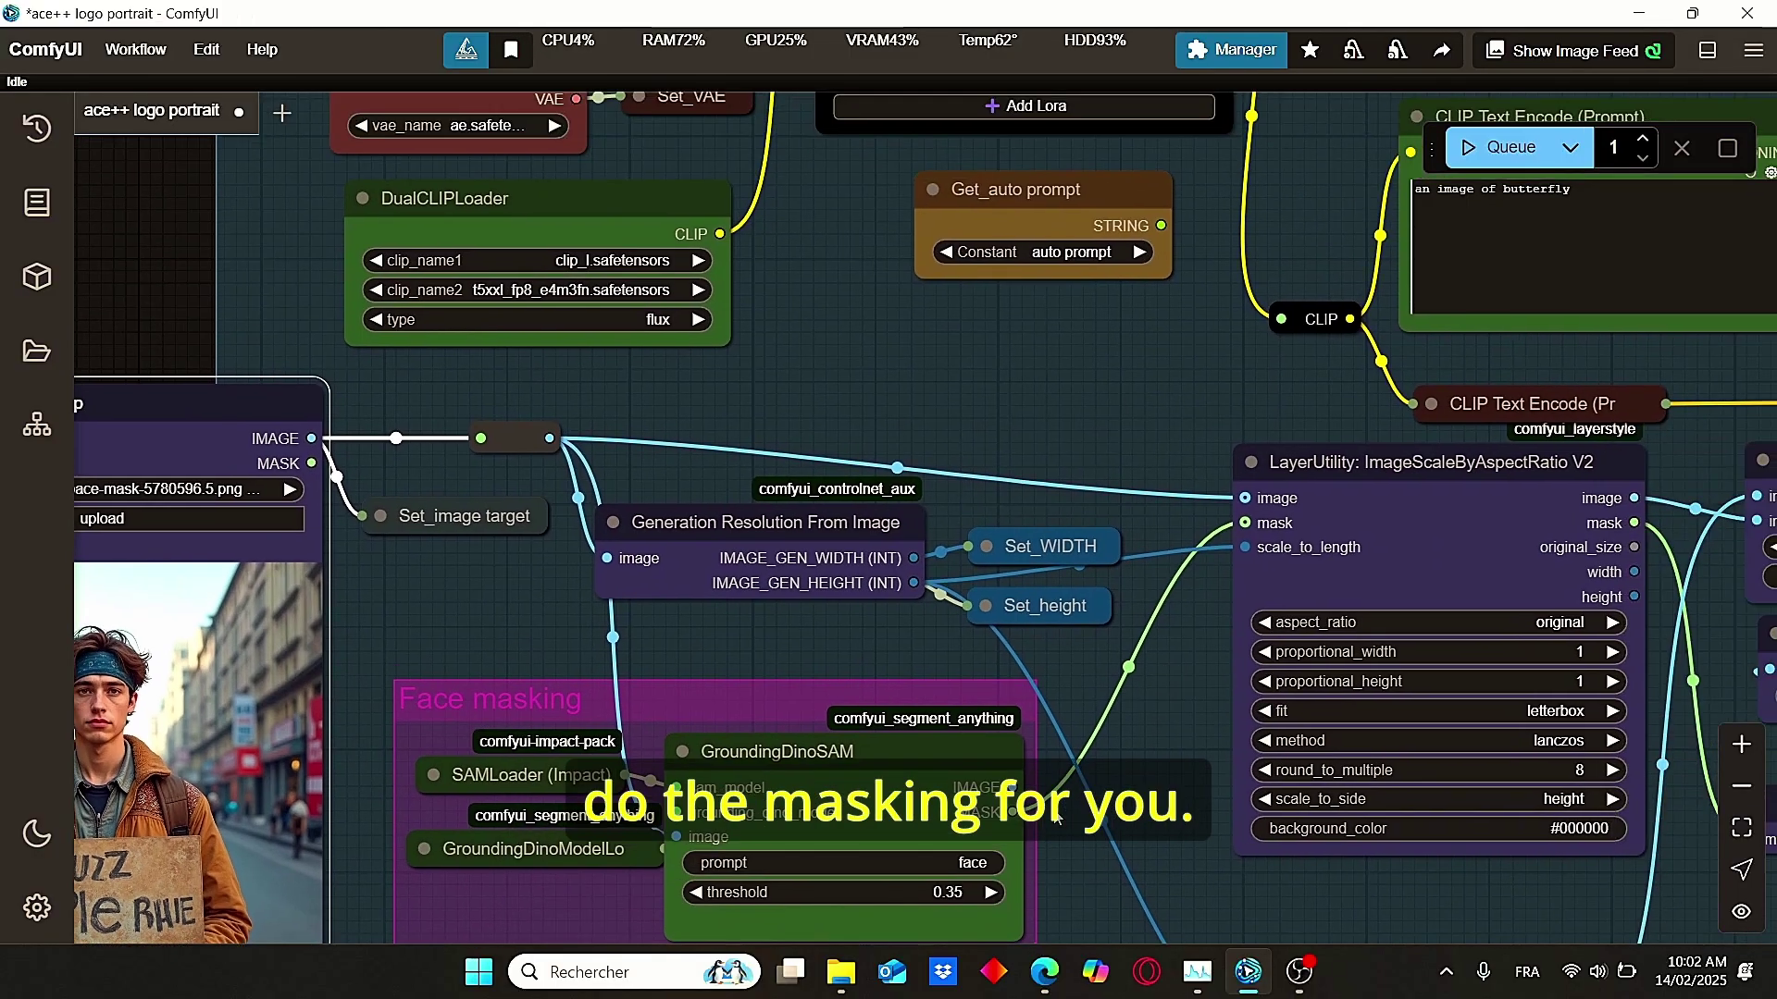
scroll(906, 652, "down", 1)
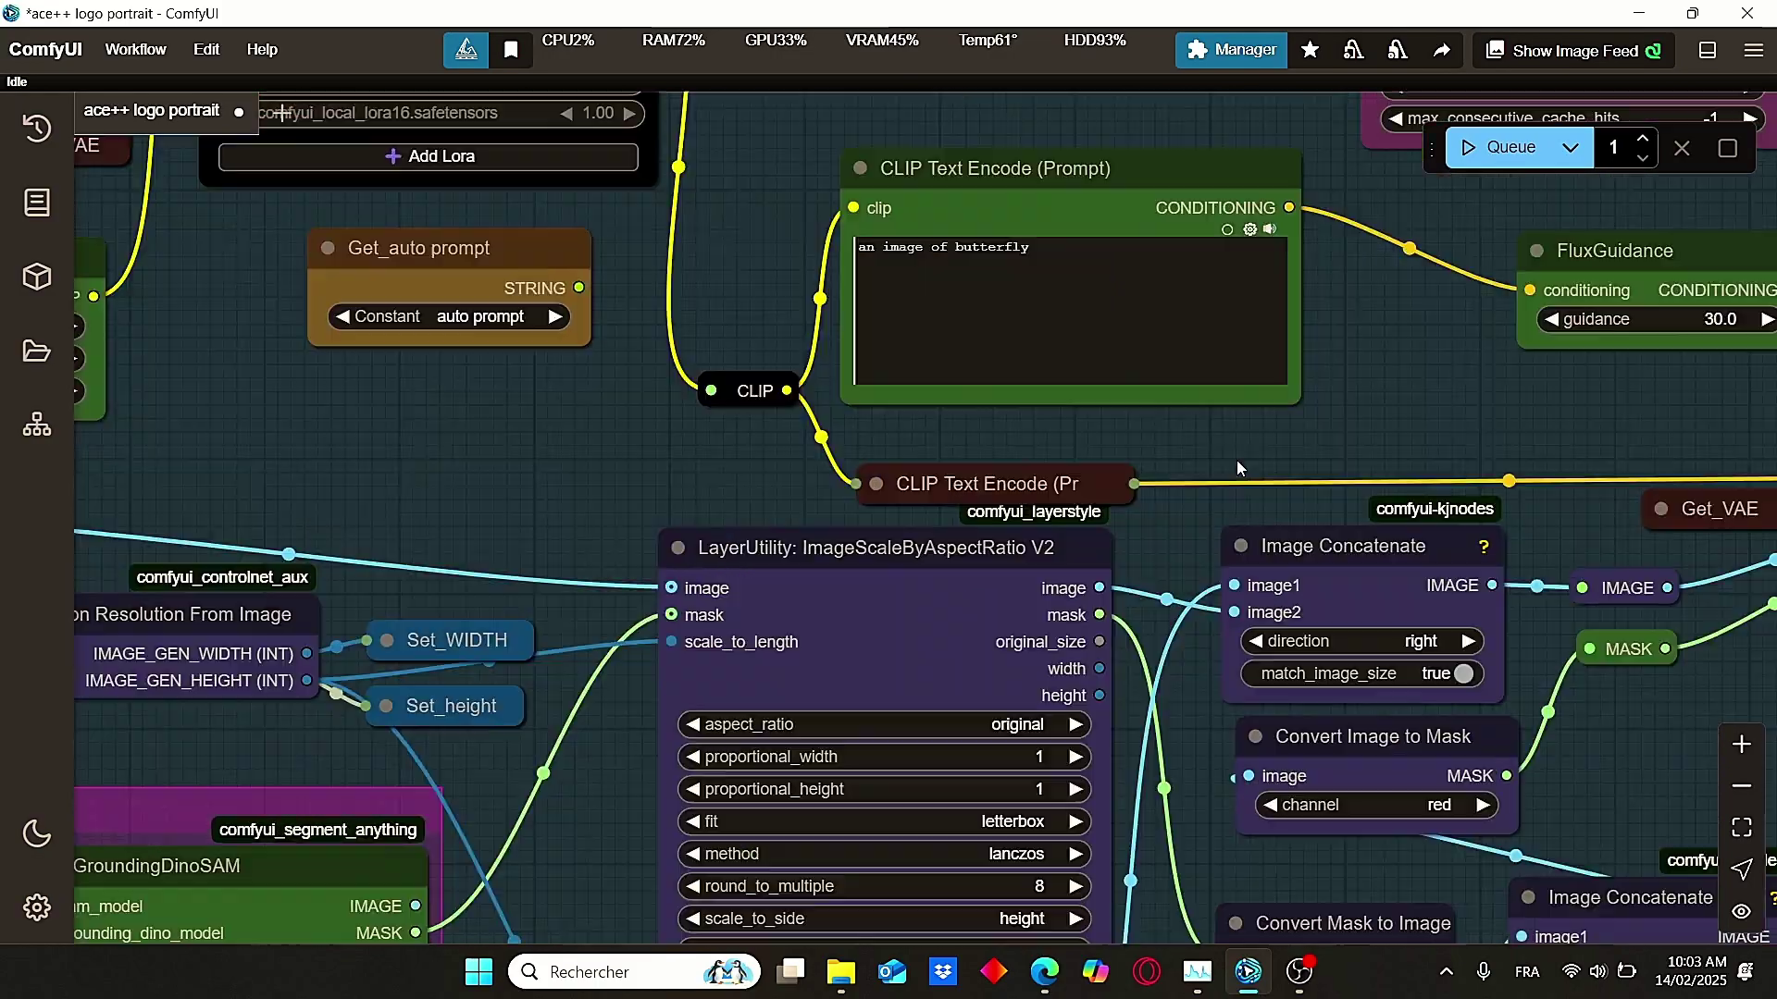
left_click_drag(1280, 425, 1145, 296)
scroll(1019, 431, "down", 2)
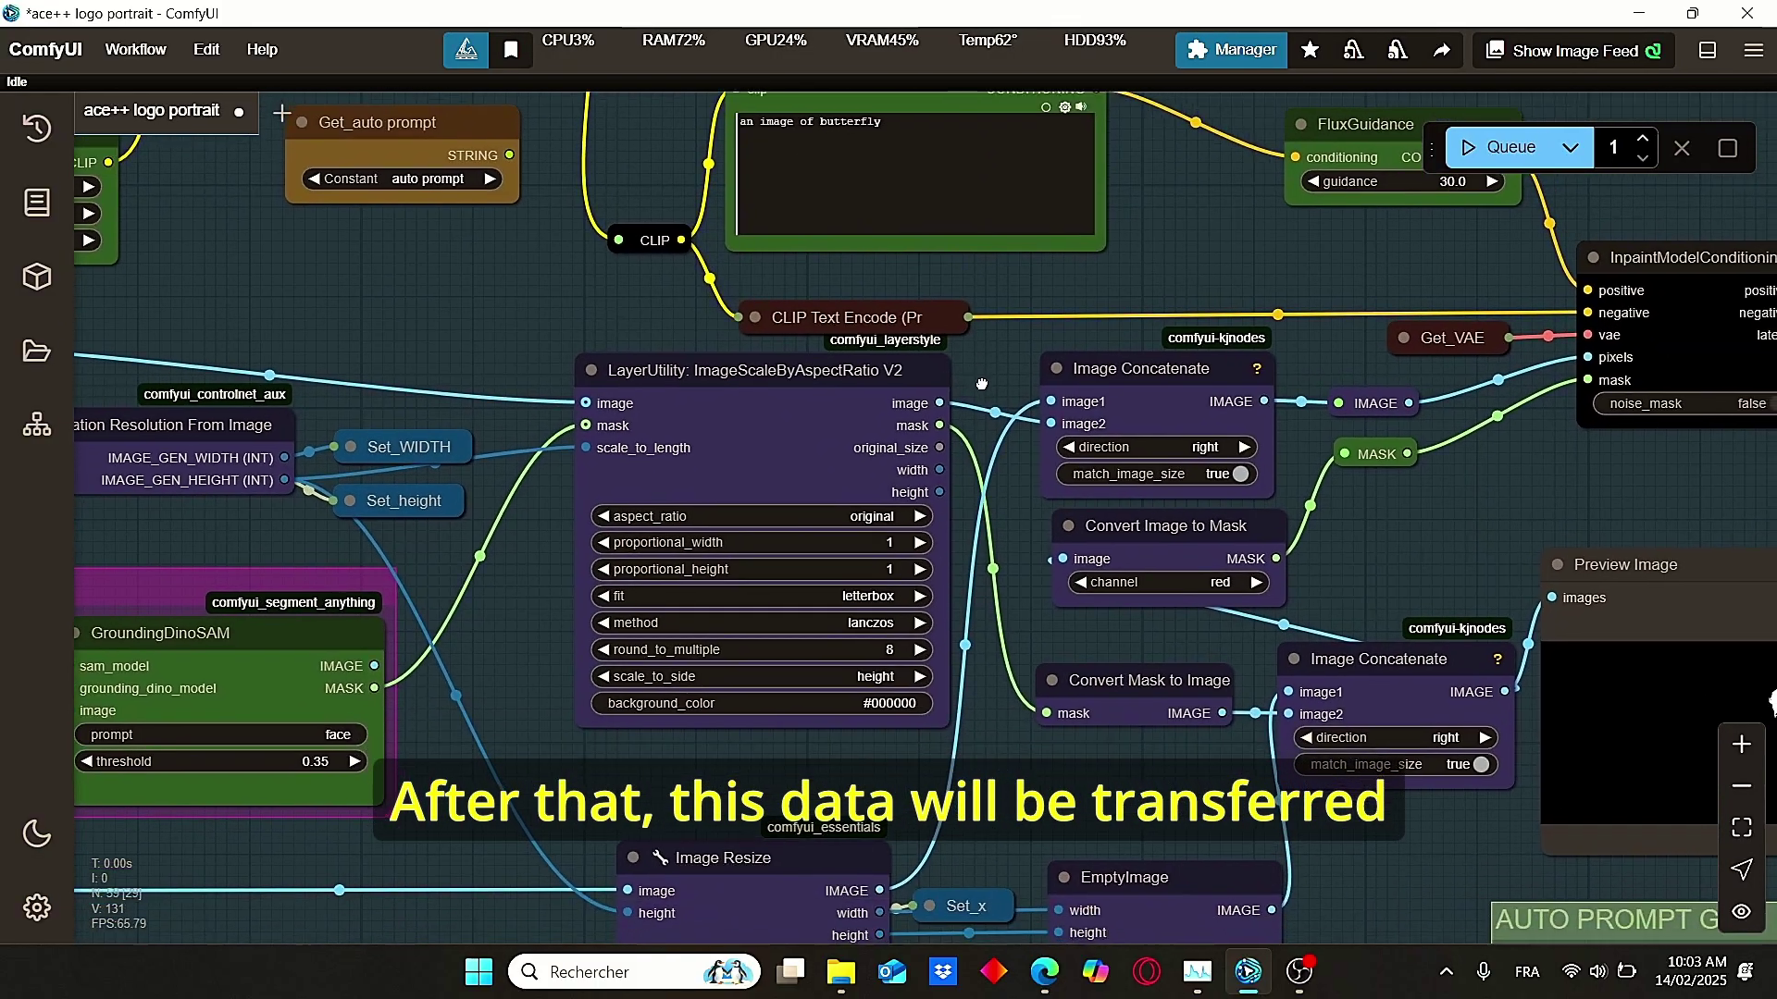
scroll(1328, 414, "up", 3)
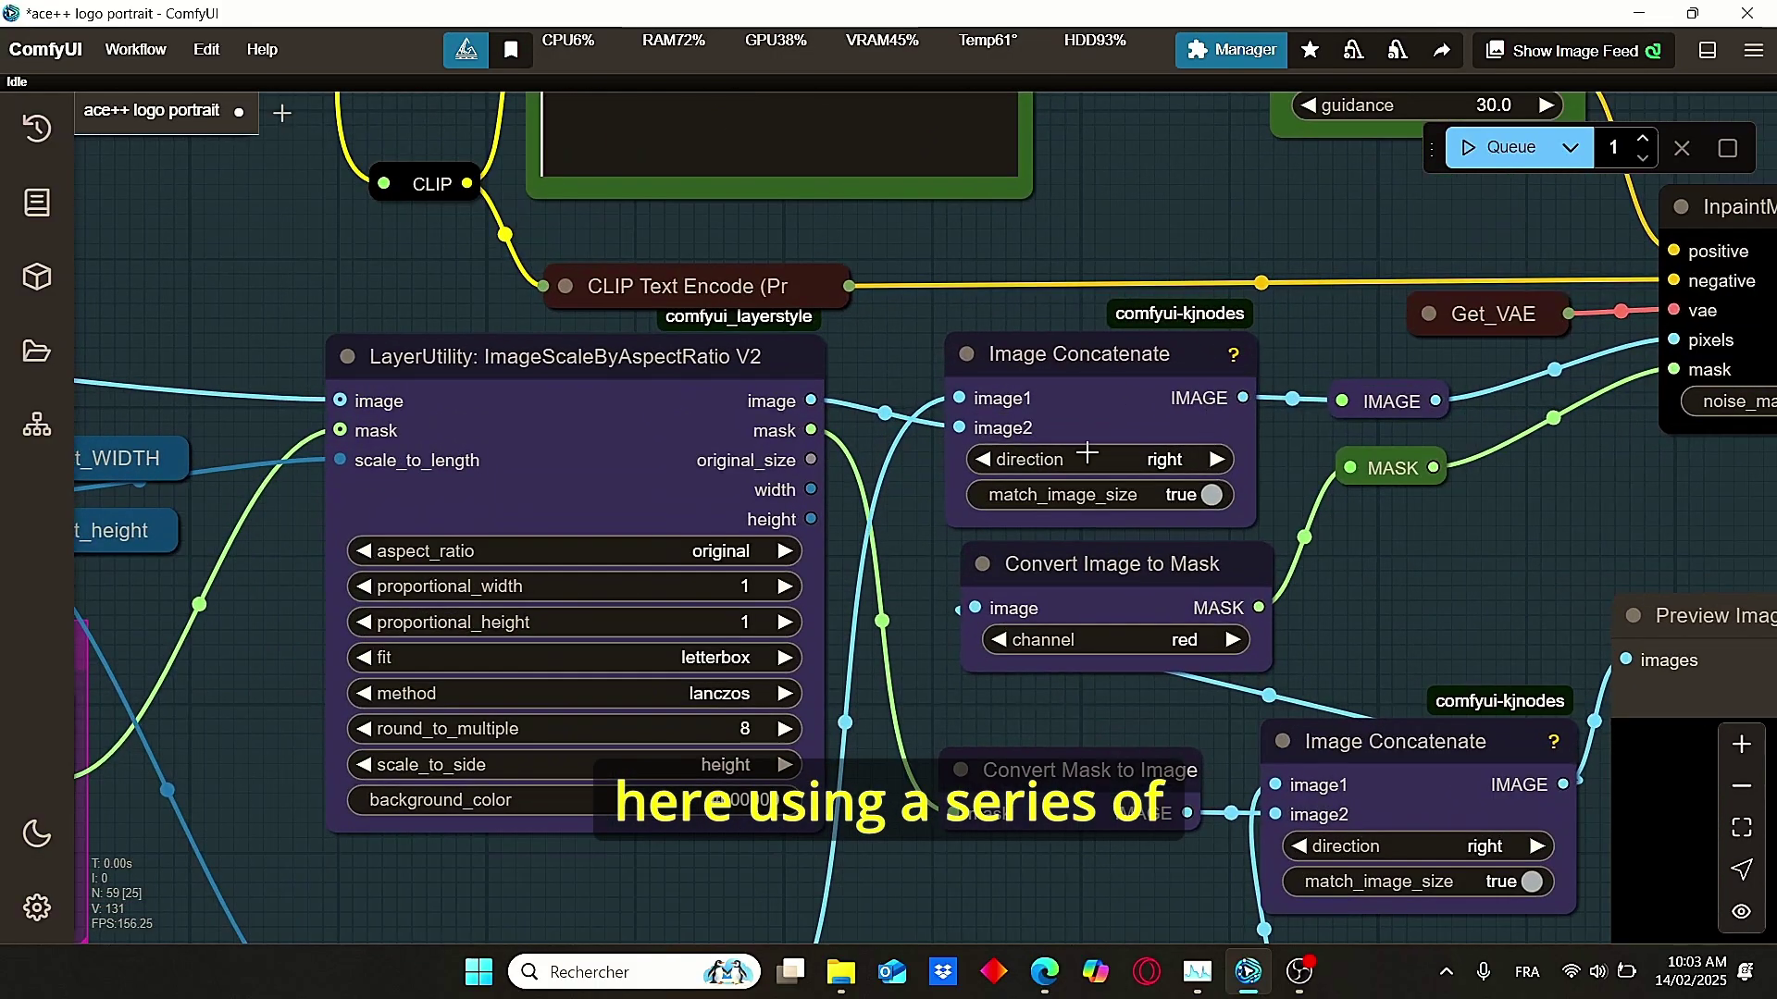
left_click_drag(1390, 576, 1216, 632)
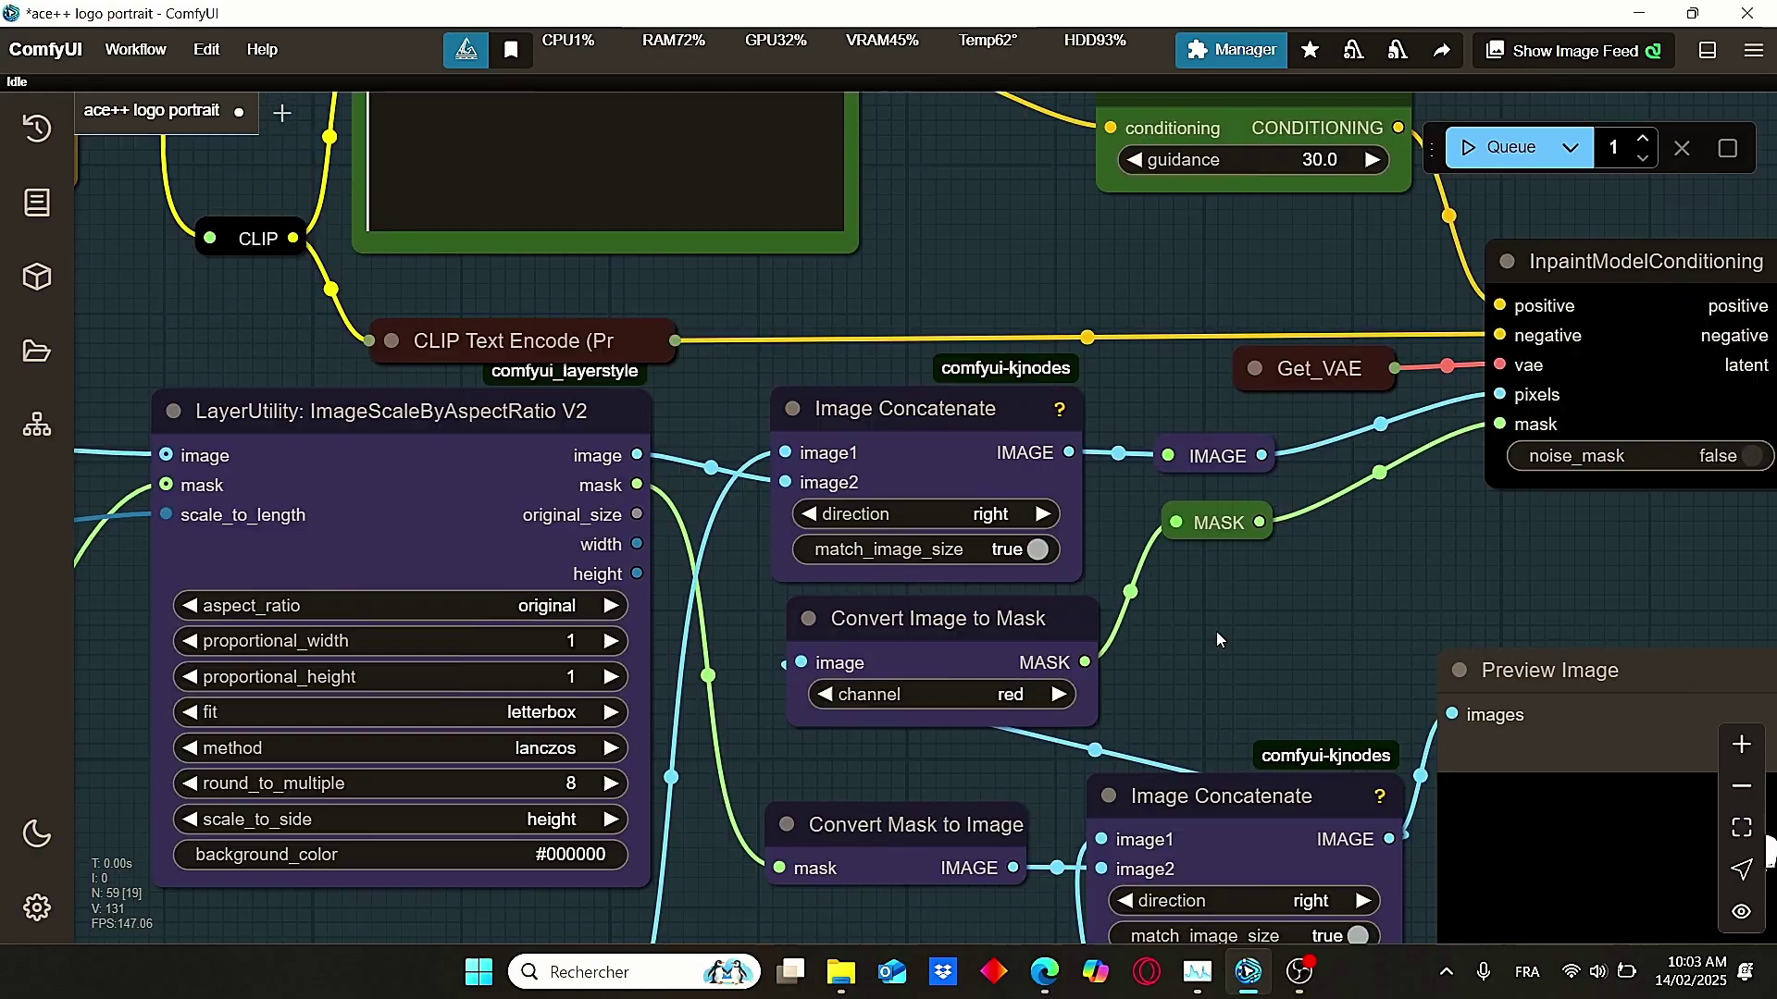
scroll(1217, 633, "down", 1)
left_click_drag(1349, 552, 1116, 665)
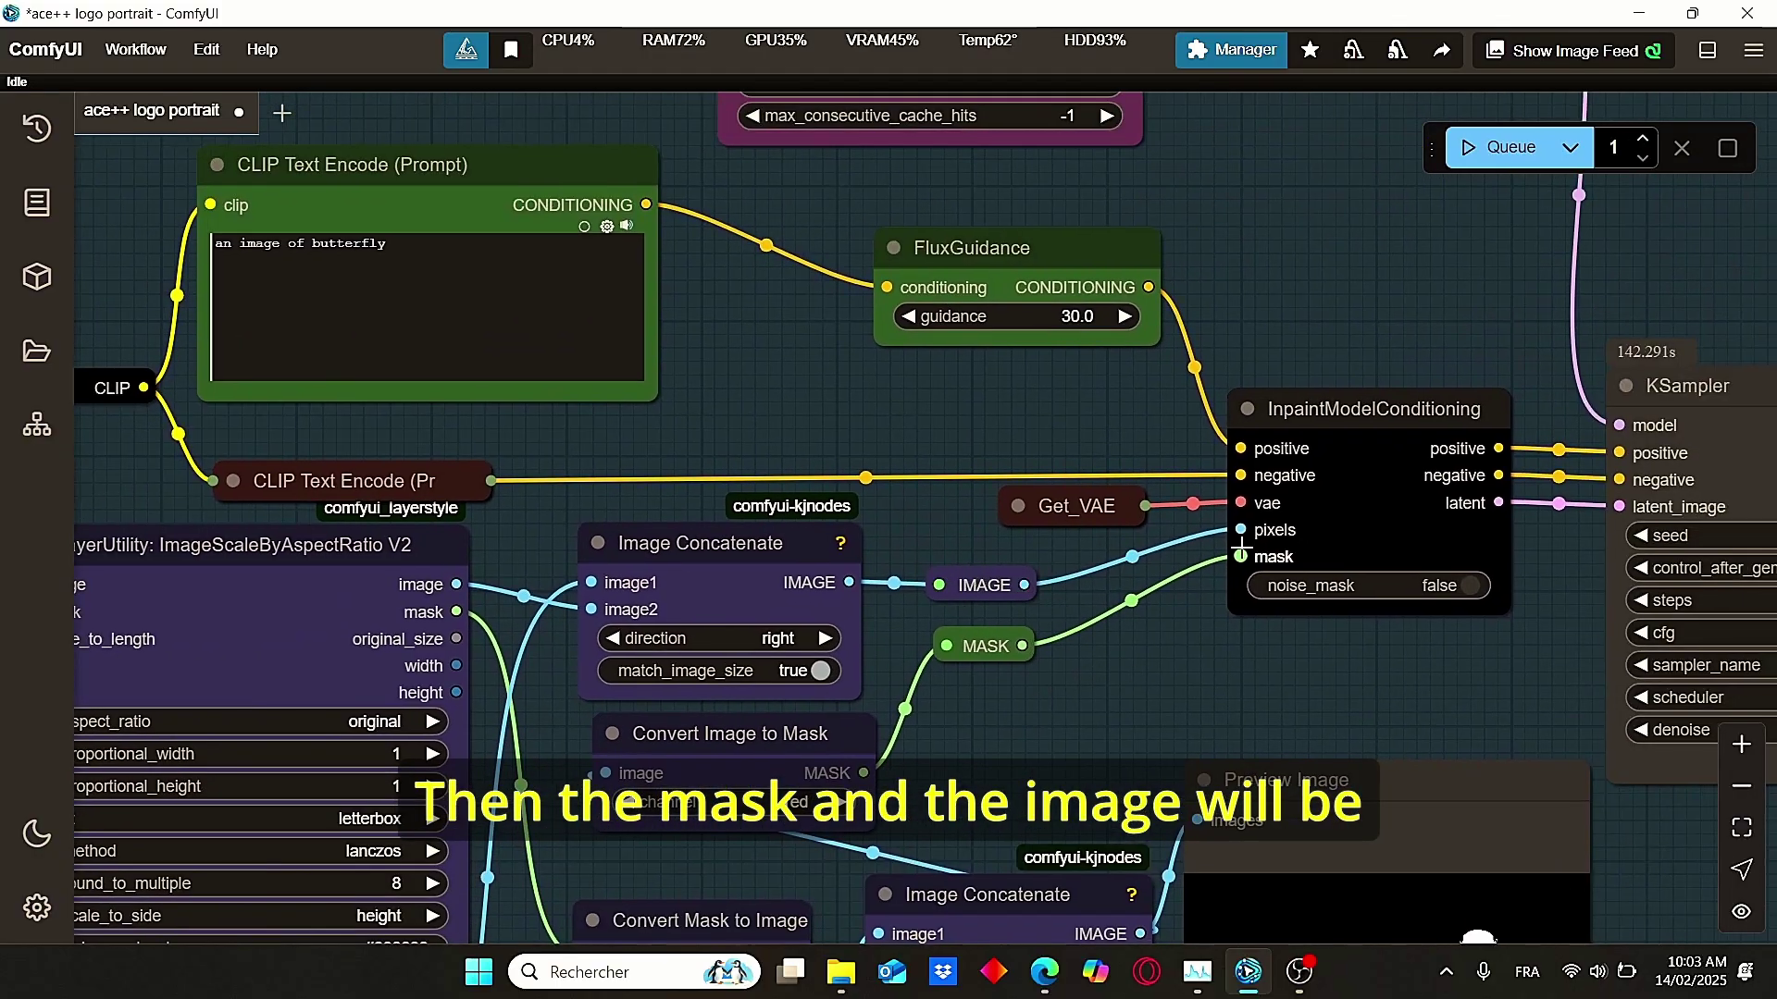
left_click(1376, 492)
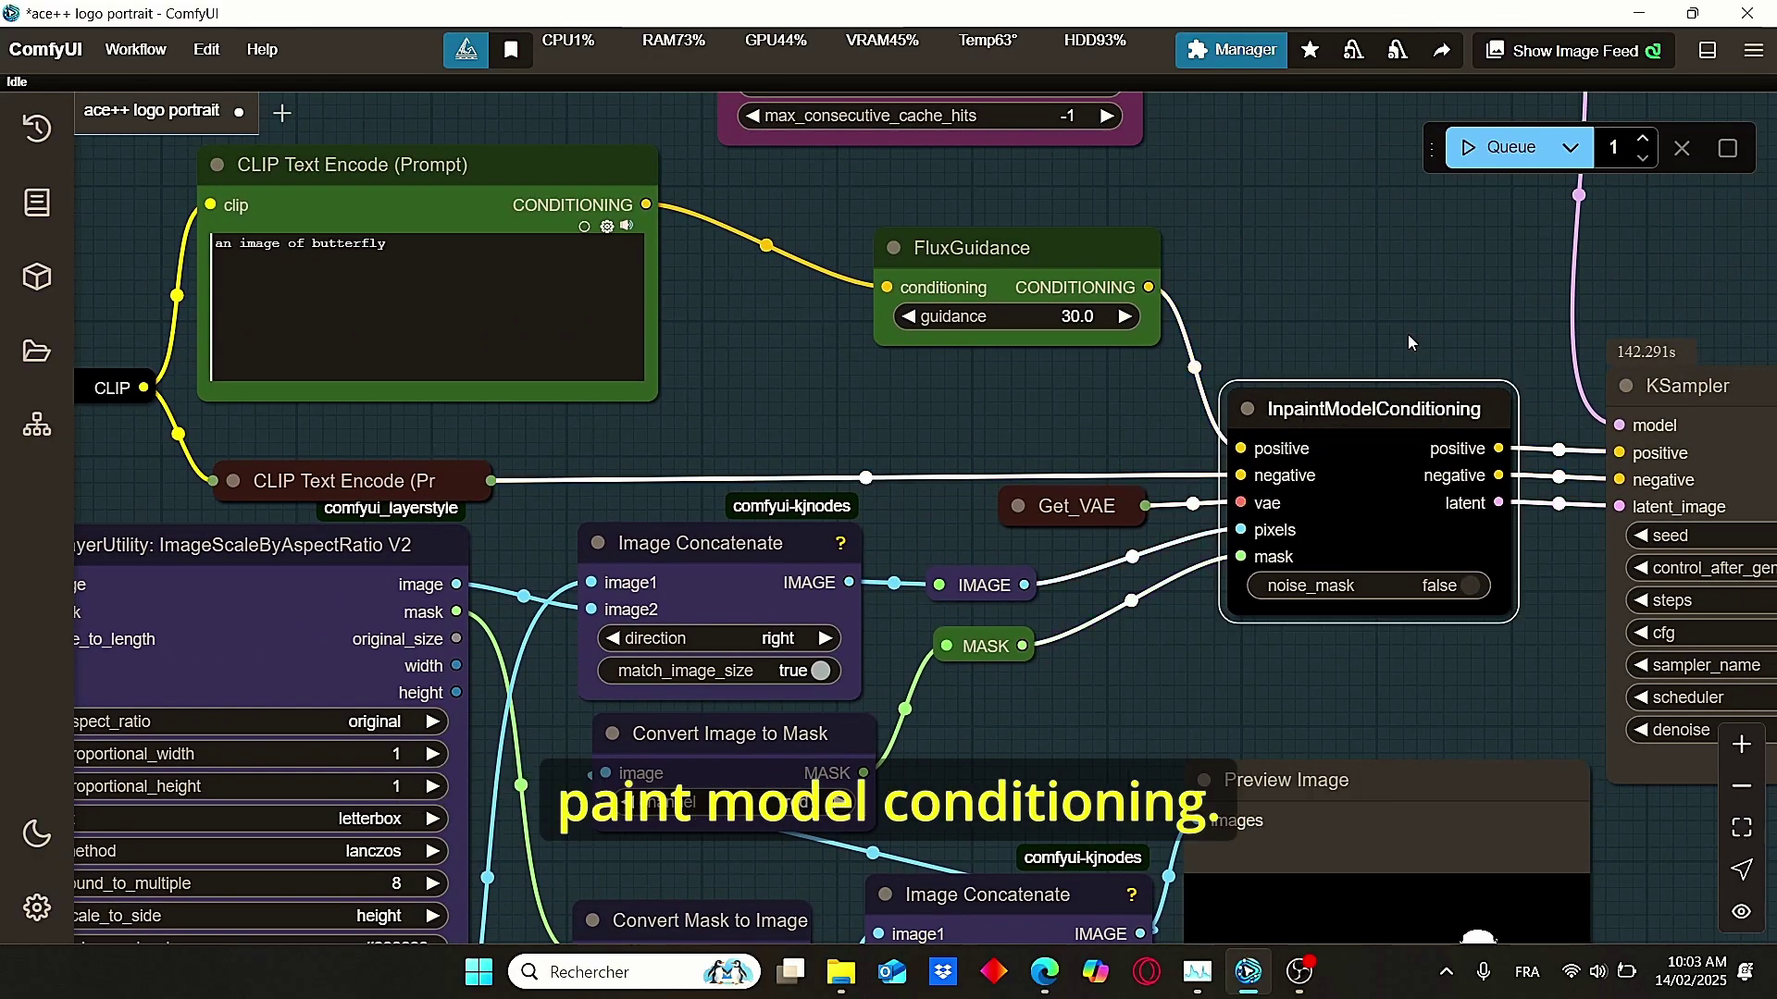
- Convert the CLIP Text Encode (Prompt) node's text widget to an input and connect it to the Get_auto prompt STRING output
scroll(1070, 419, "down", 1)
left_click_drag(1070, 422, 1519, 479)
left_click_drag(798, 489, 1013, 546)
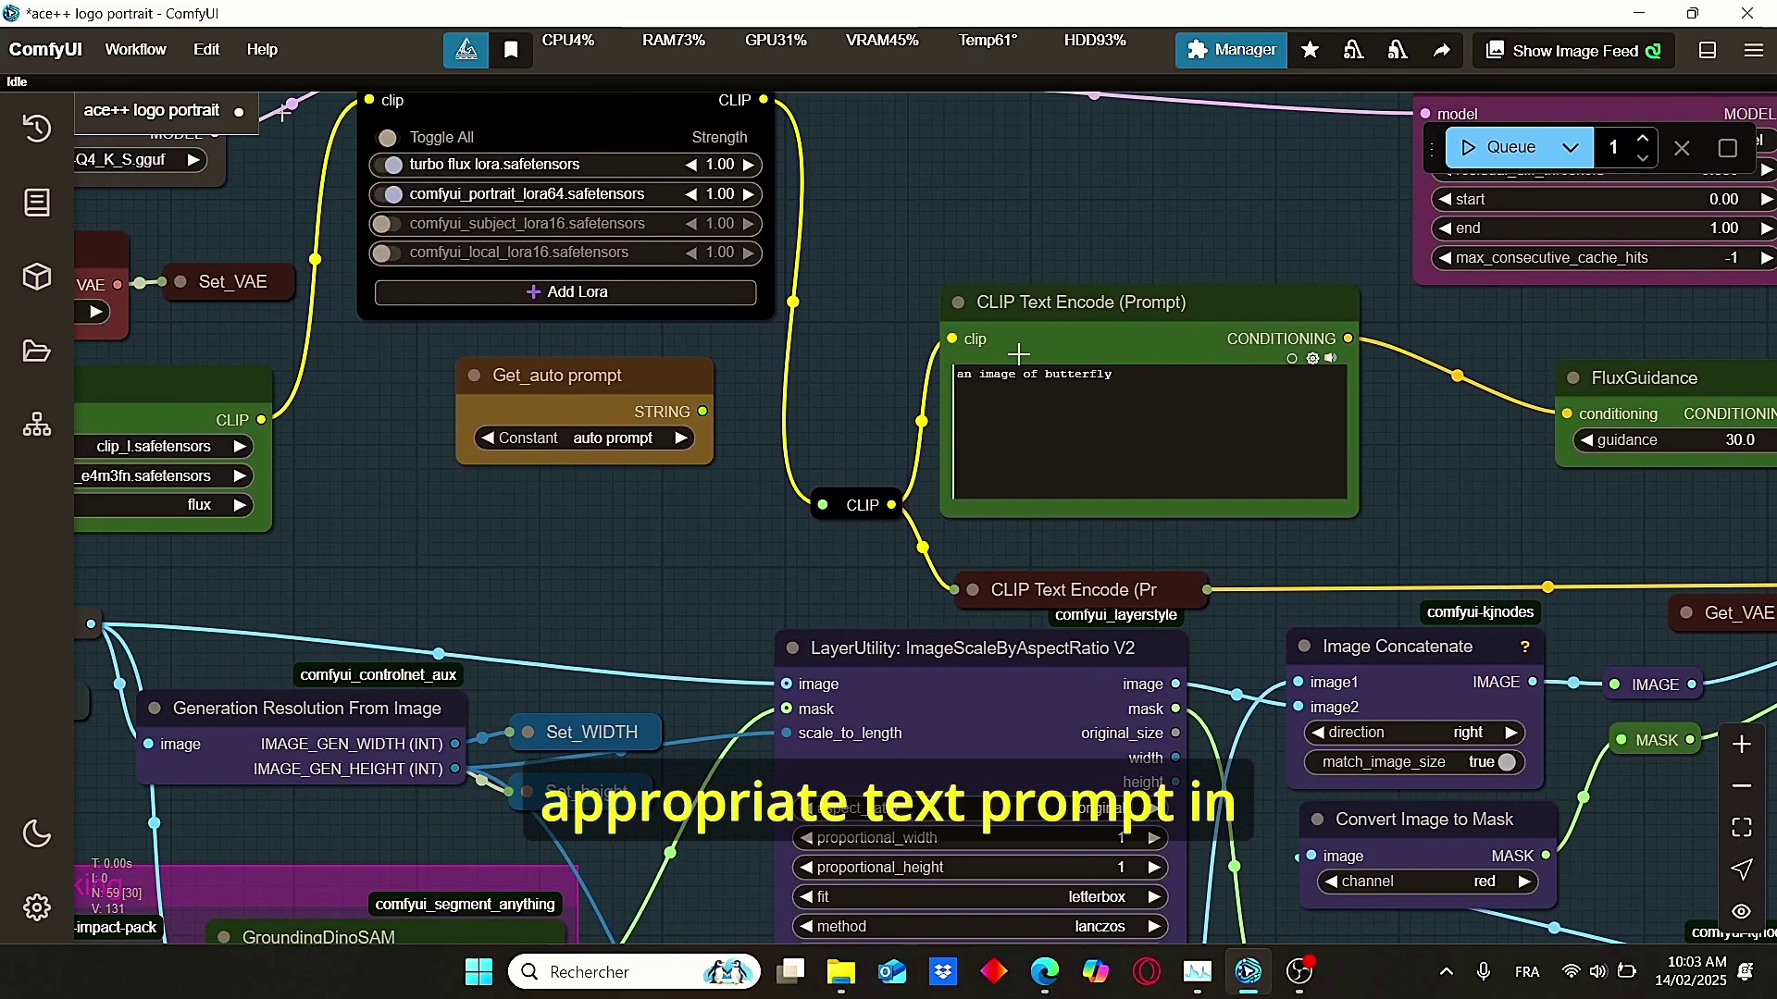
scroll(1018, 354, "up", 2)
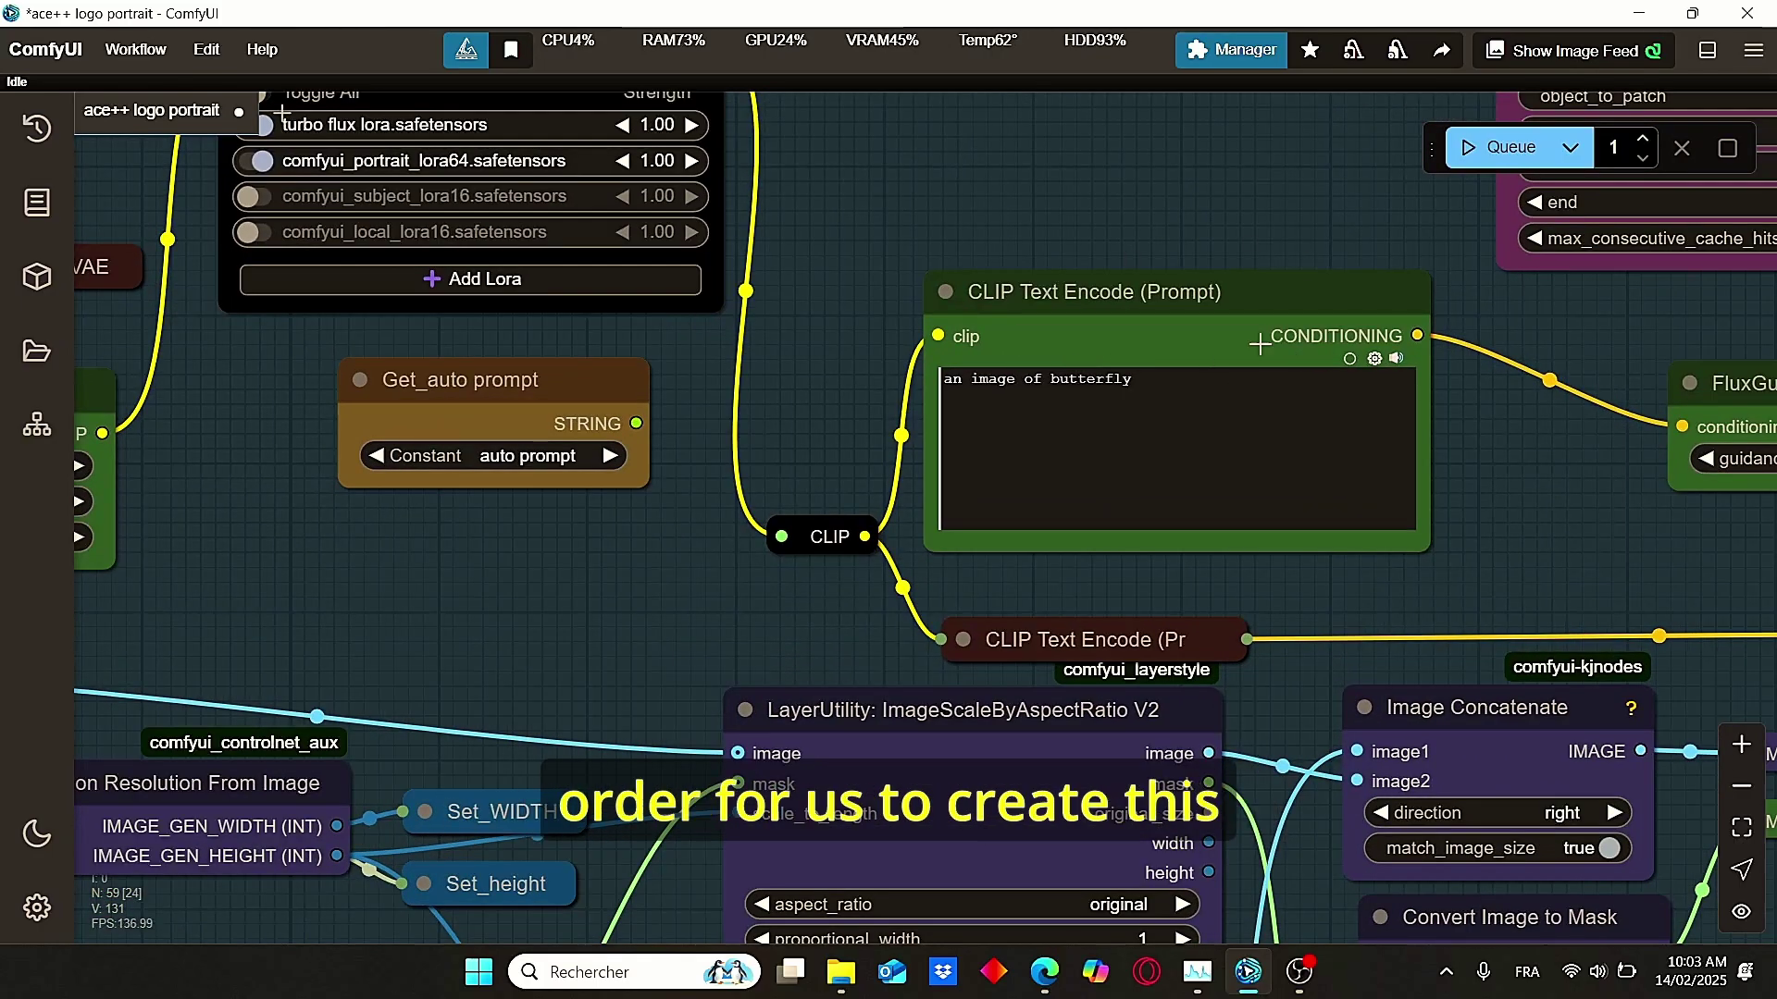
left_click(1148, 356)
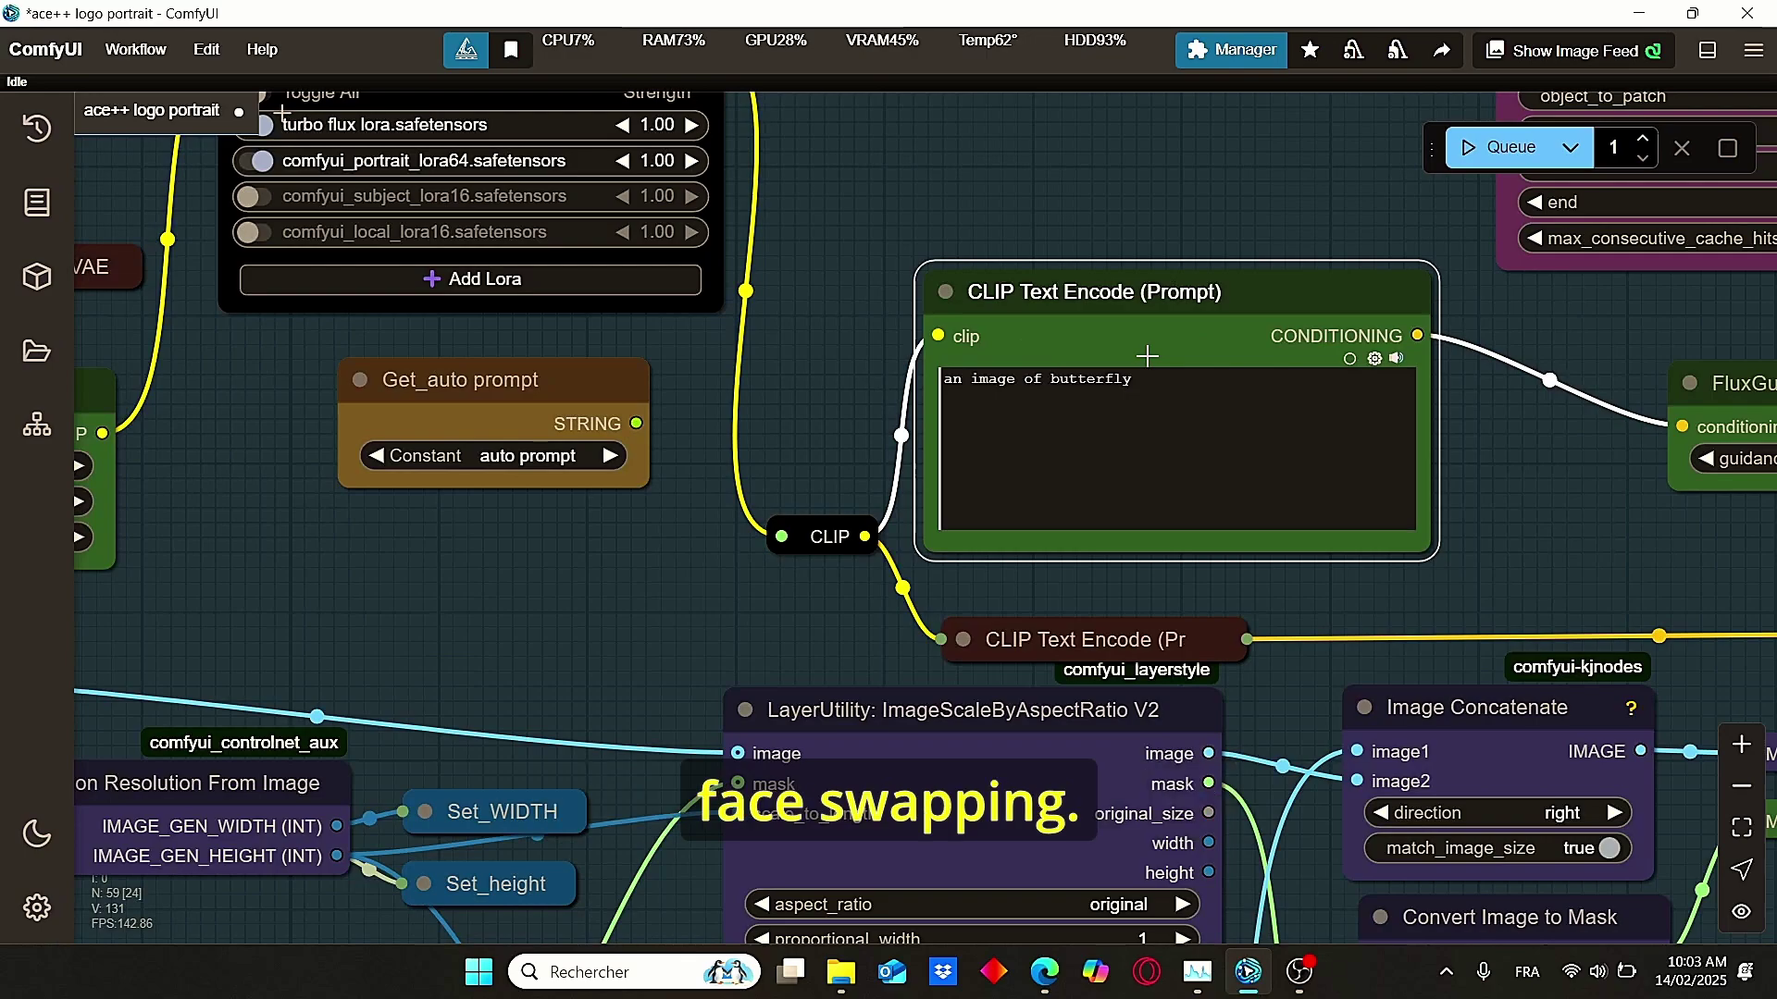
right_click(1149, 359)
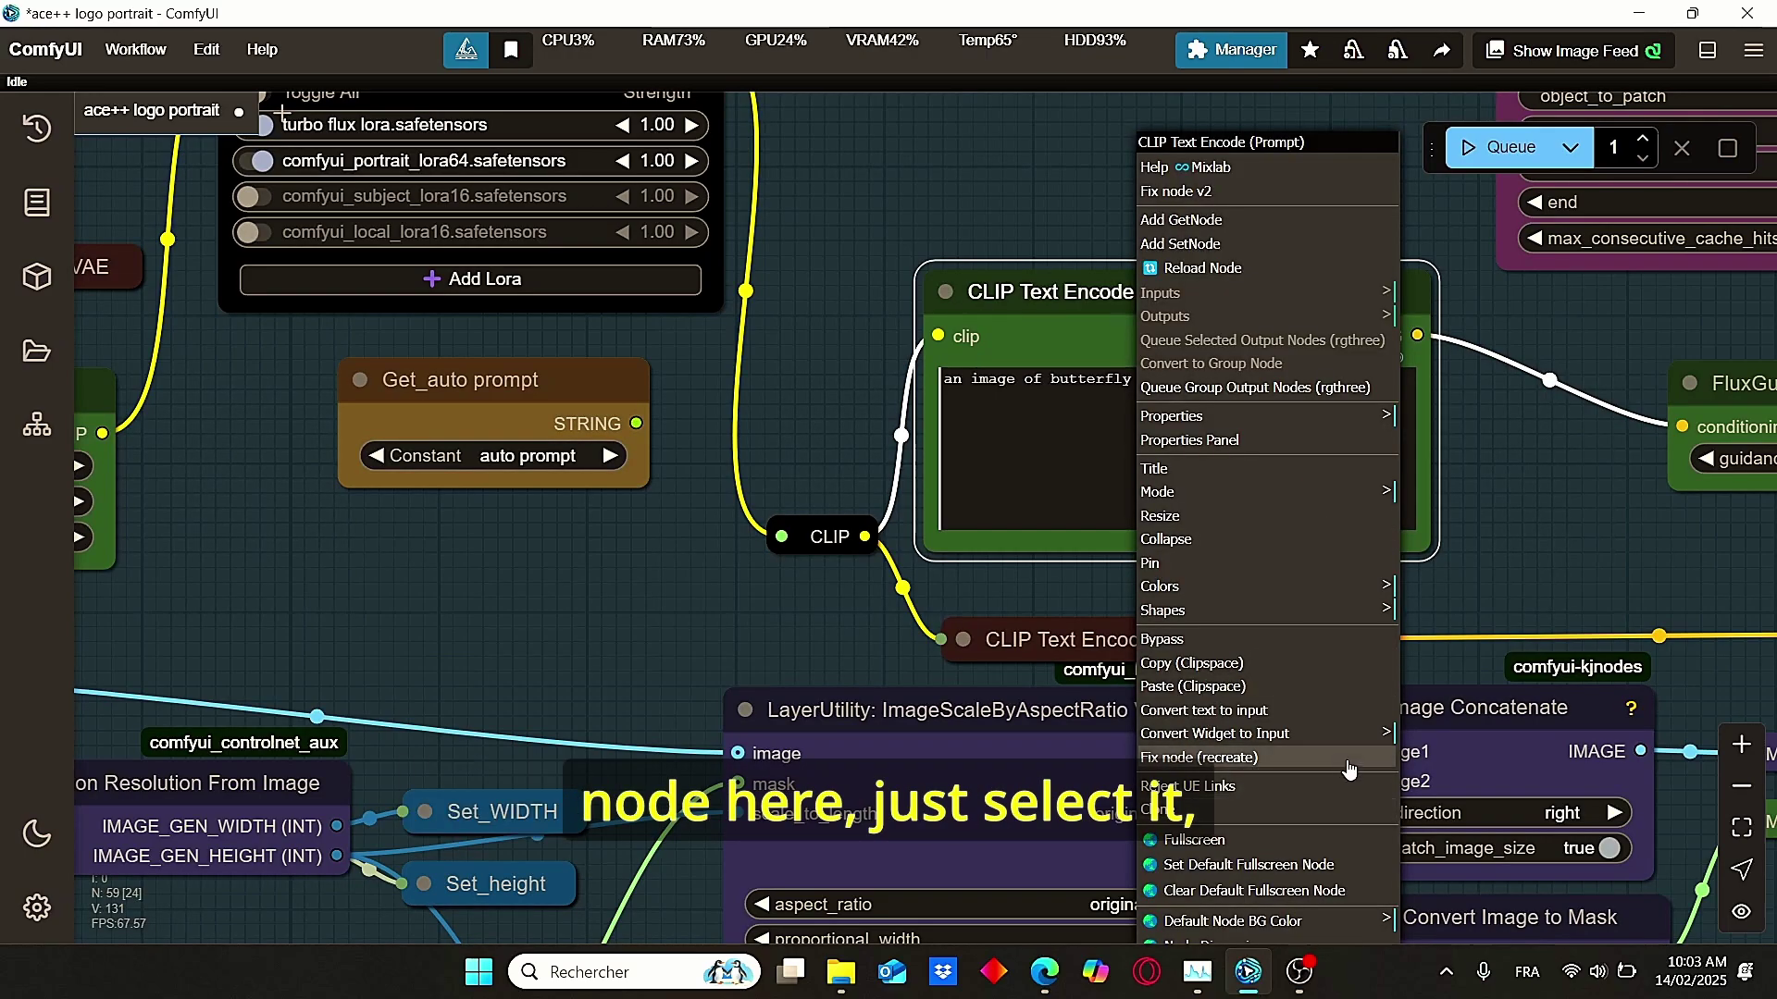
mouse_move(1353, 748)
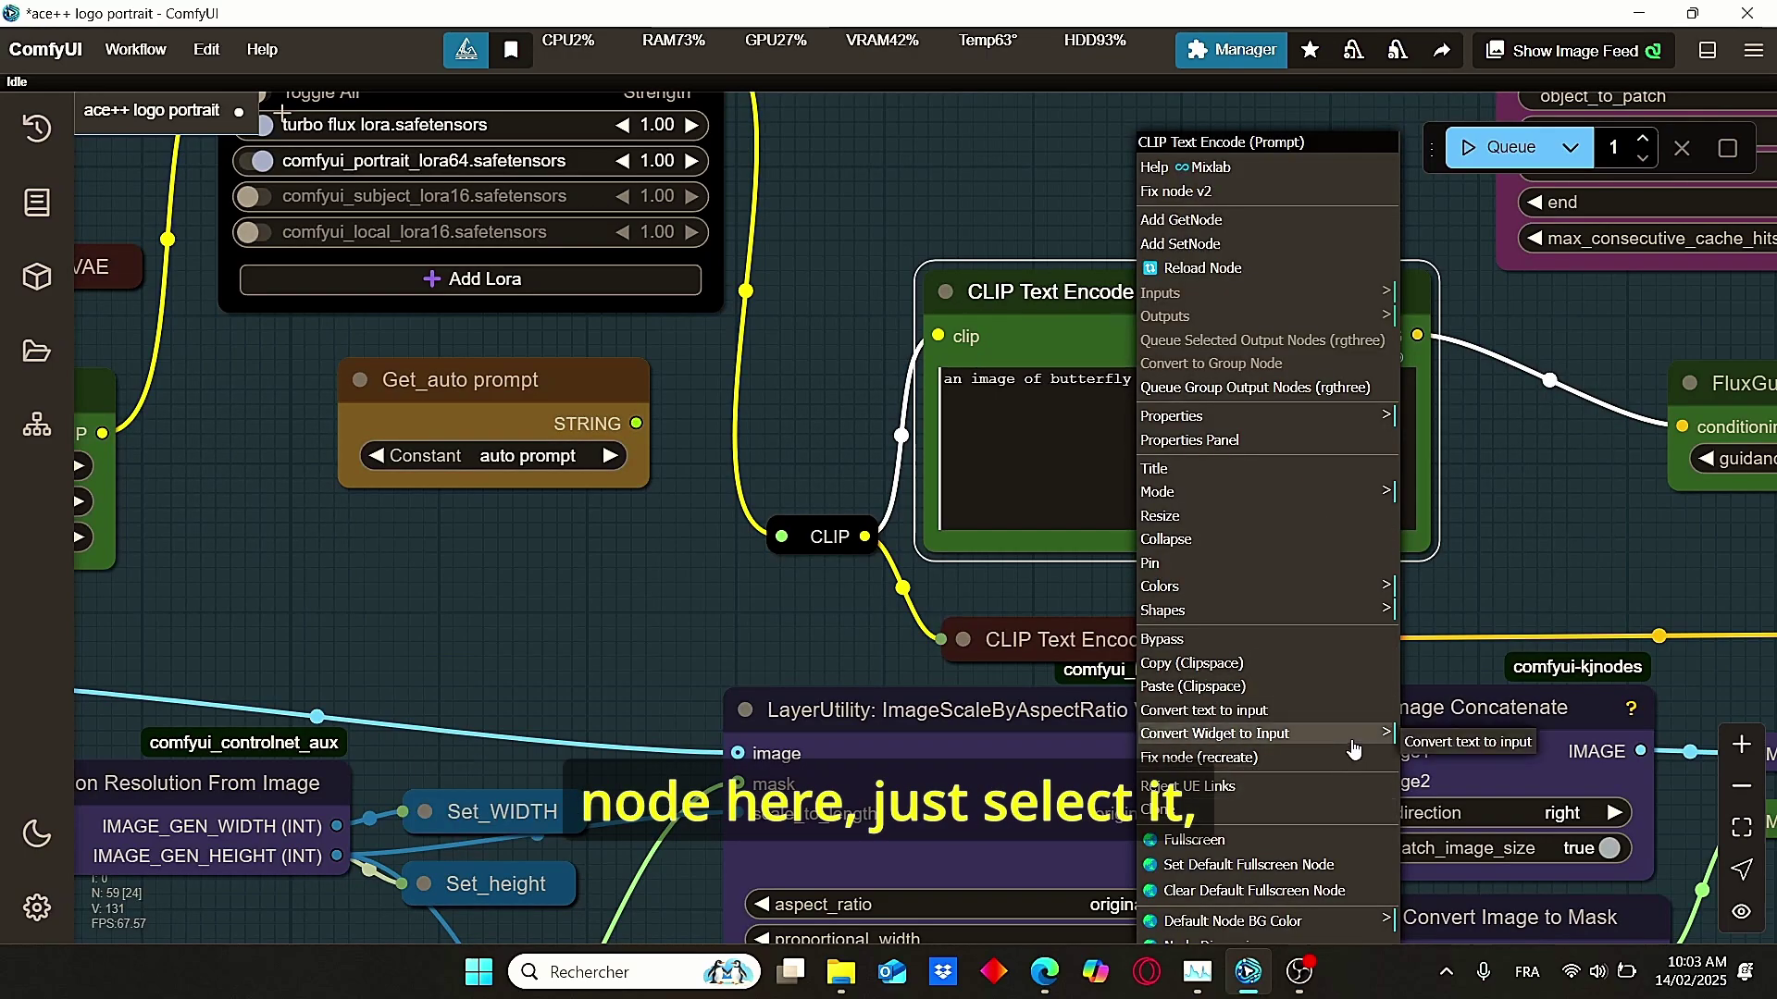
left_click(1439, 743)
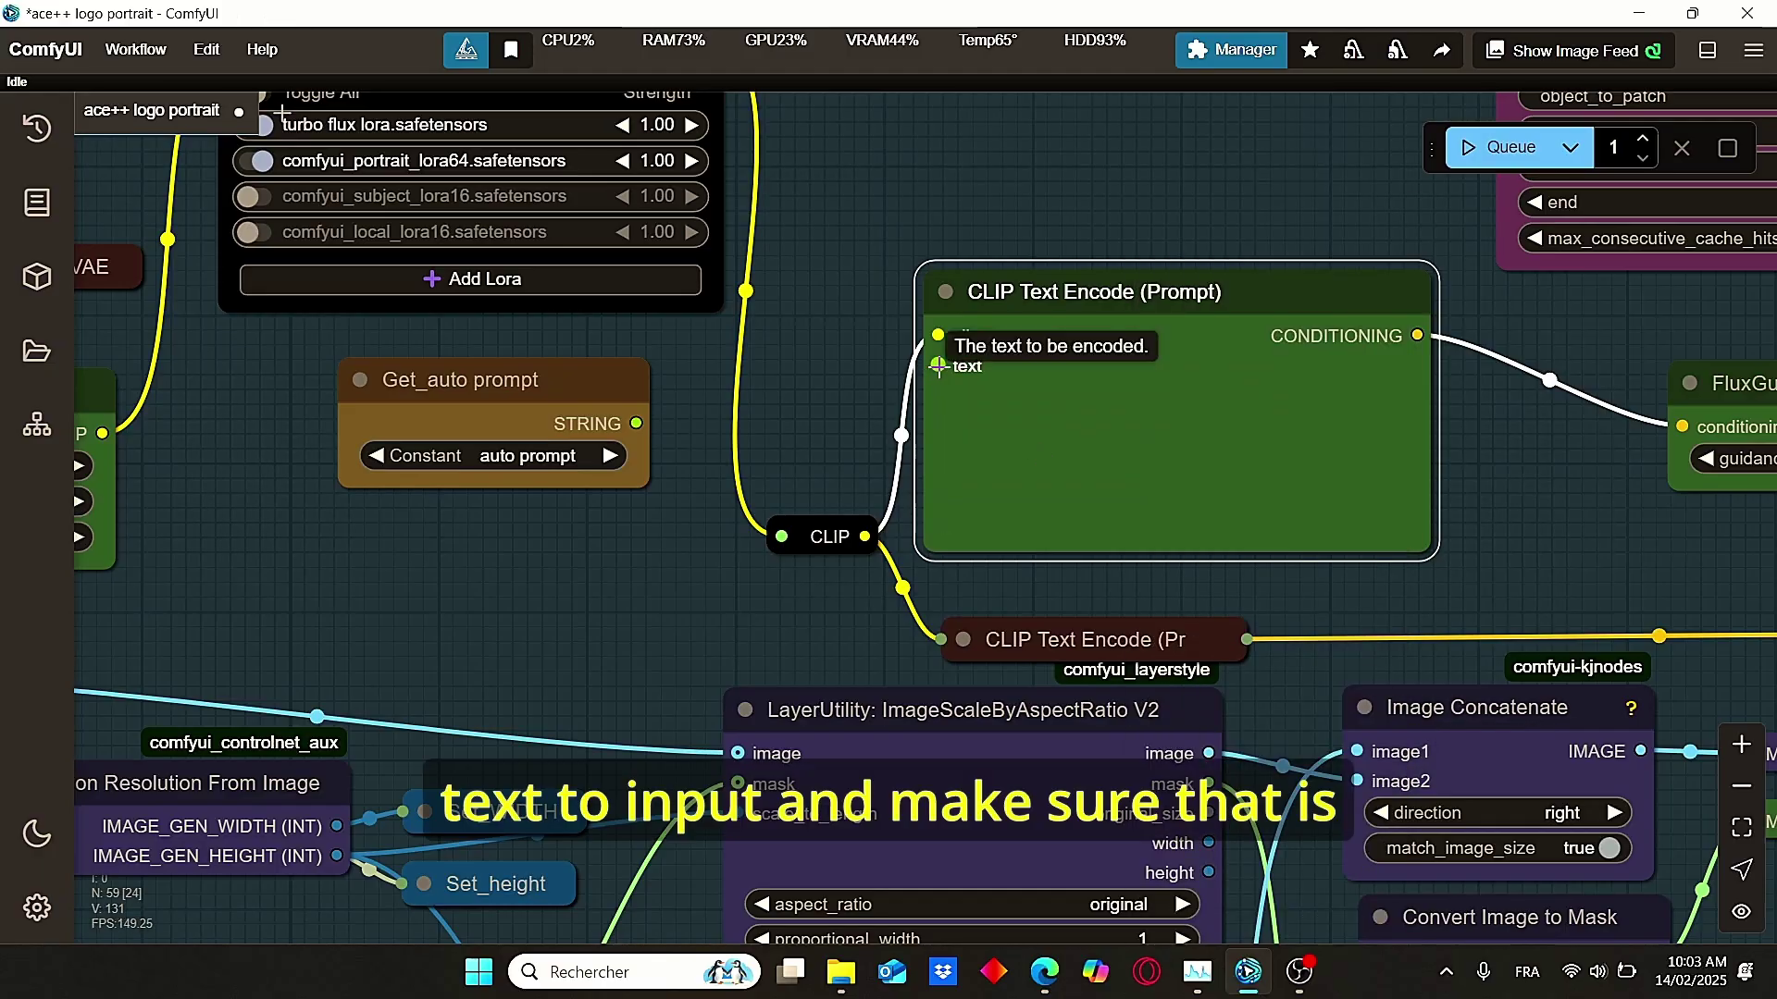
left_click_drag(939, 366, 636, 423)
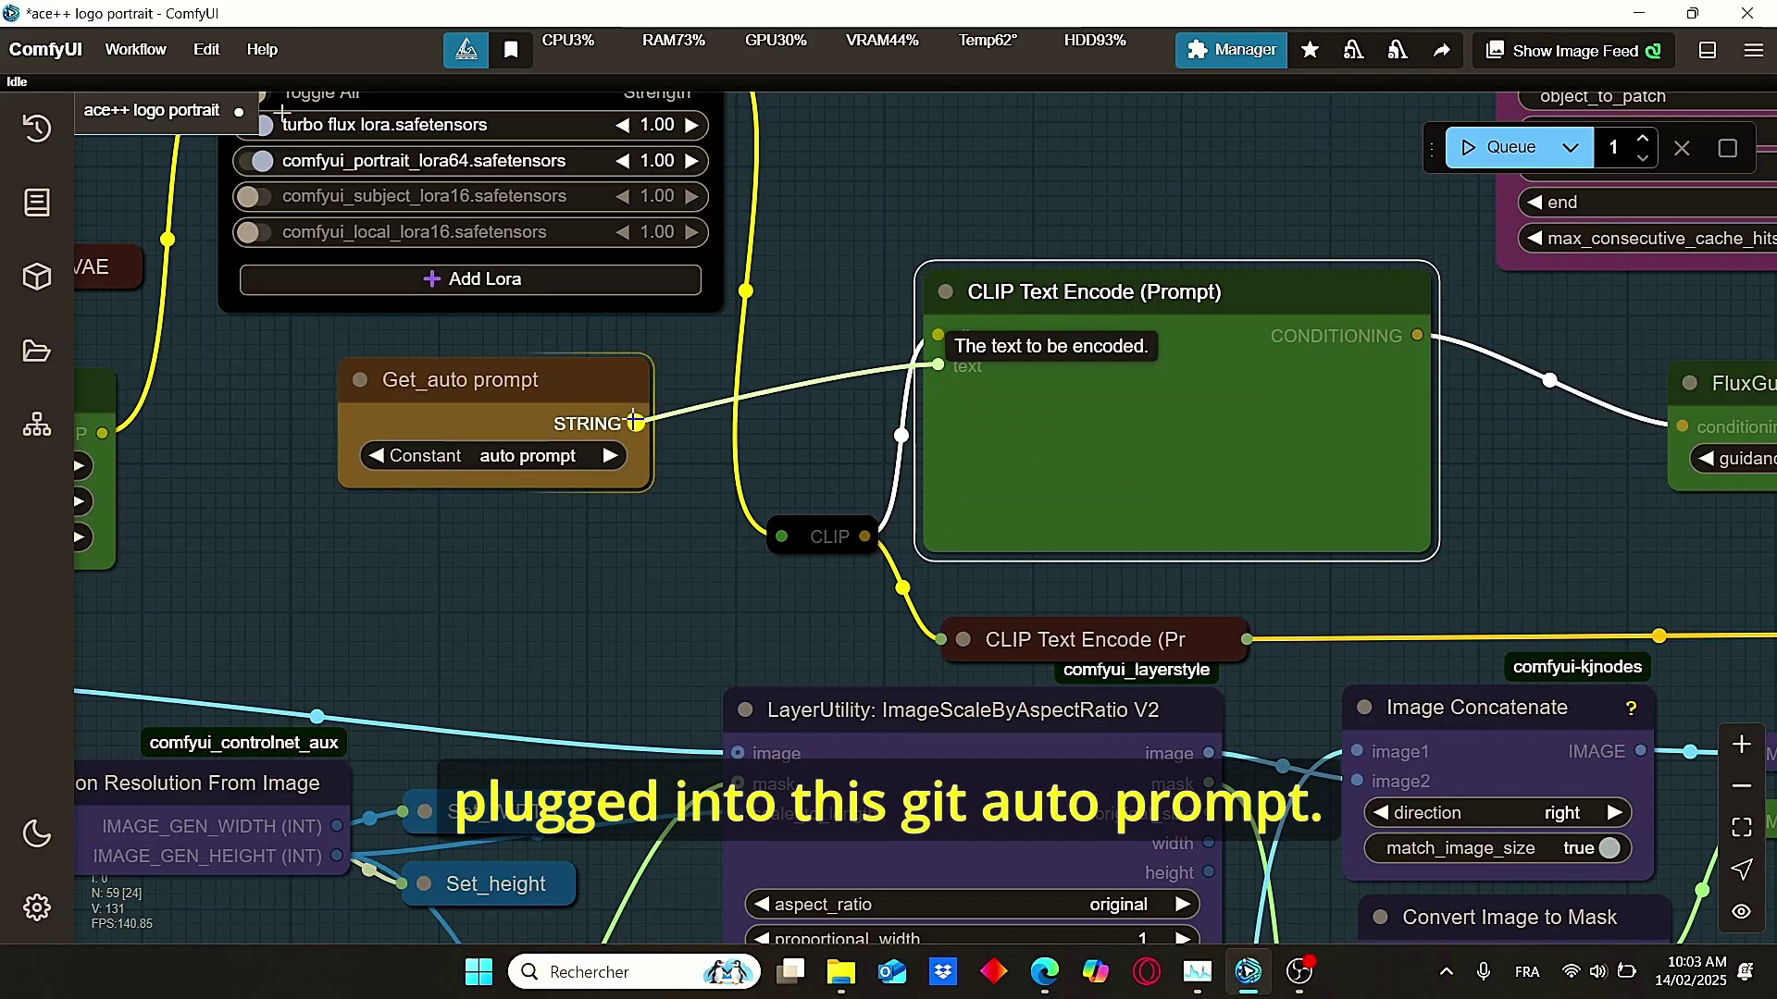
- Examine the AUTO PROMPT GEN group and its chain of nodes from the Florence2 model loader to Set_auto prompt
scroll(625, 513, "down", 5)
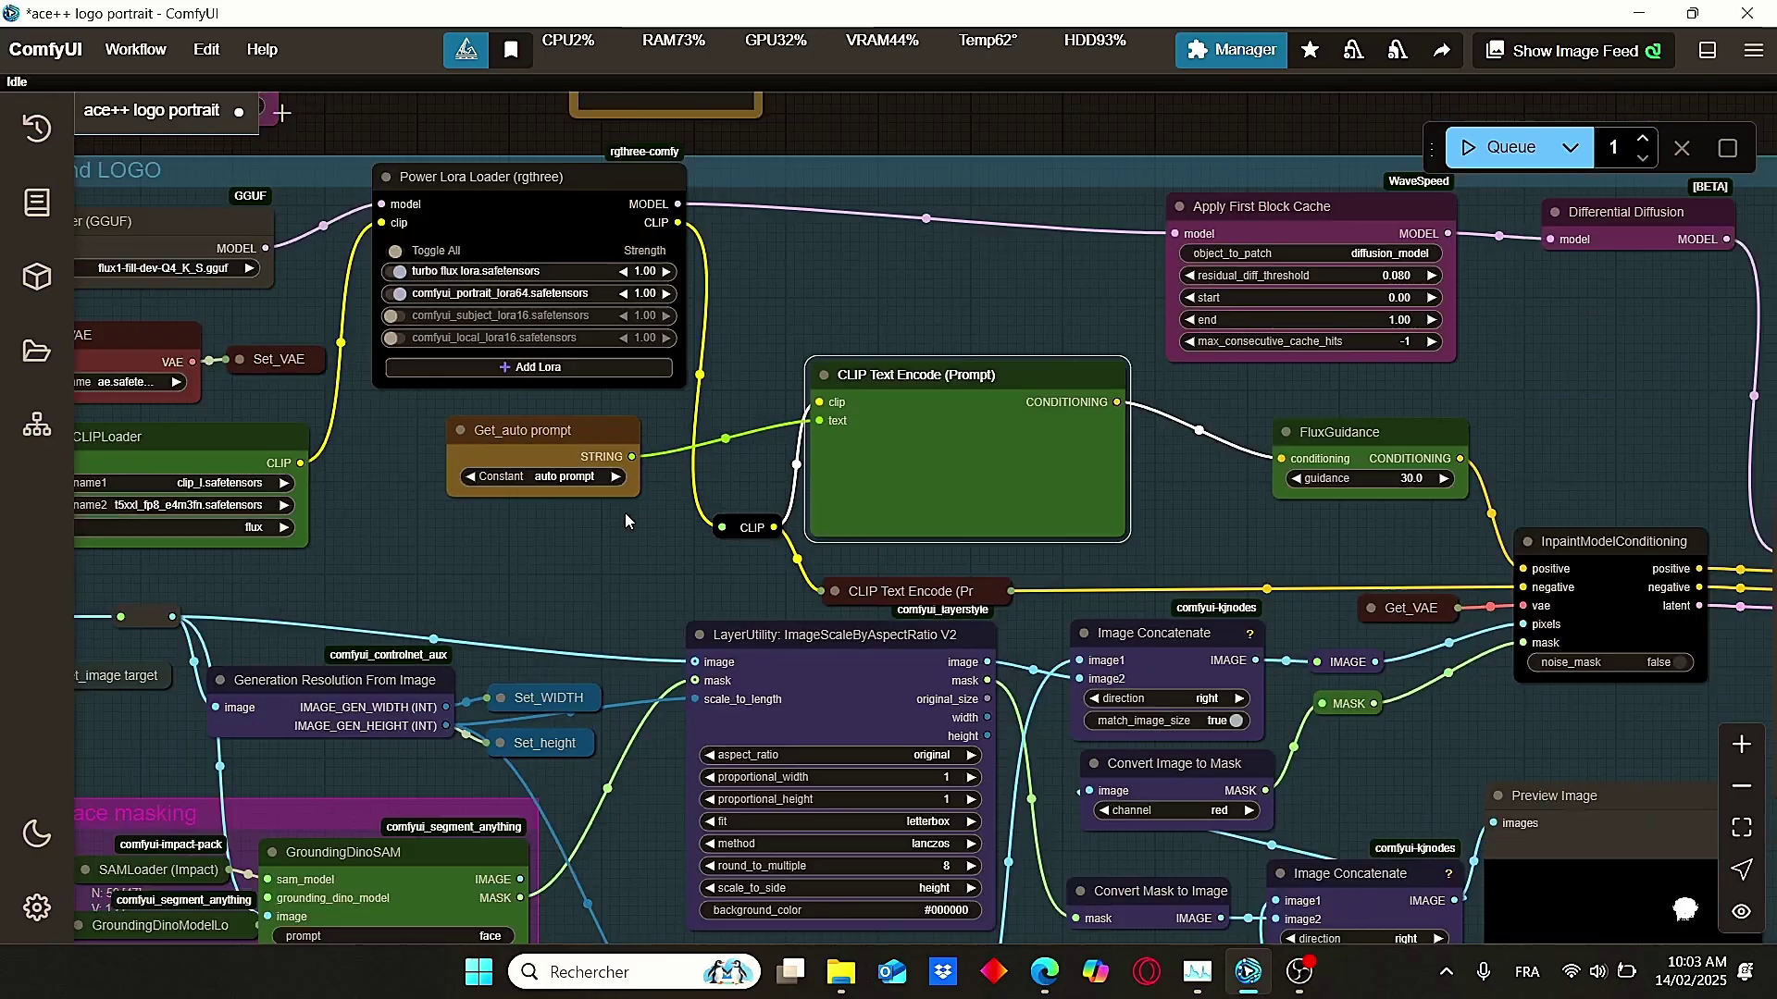
left_click_drag(750, 786, 516, 157)
left_click_drag(1193, 646, 647, 618)
scroll(738, 709, "up", 3)
left_click_drag(739, 701, 572, 665)
scroll(1248, 192, "down", 2)
left_click_drag(1248, 192, 974, 200)
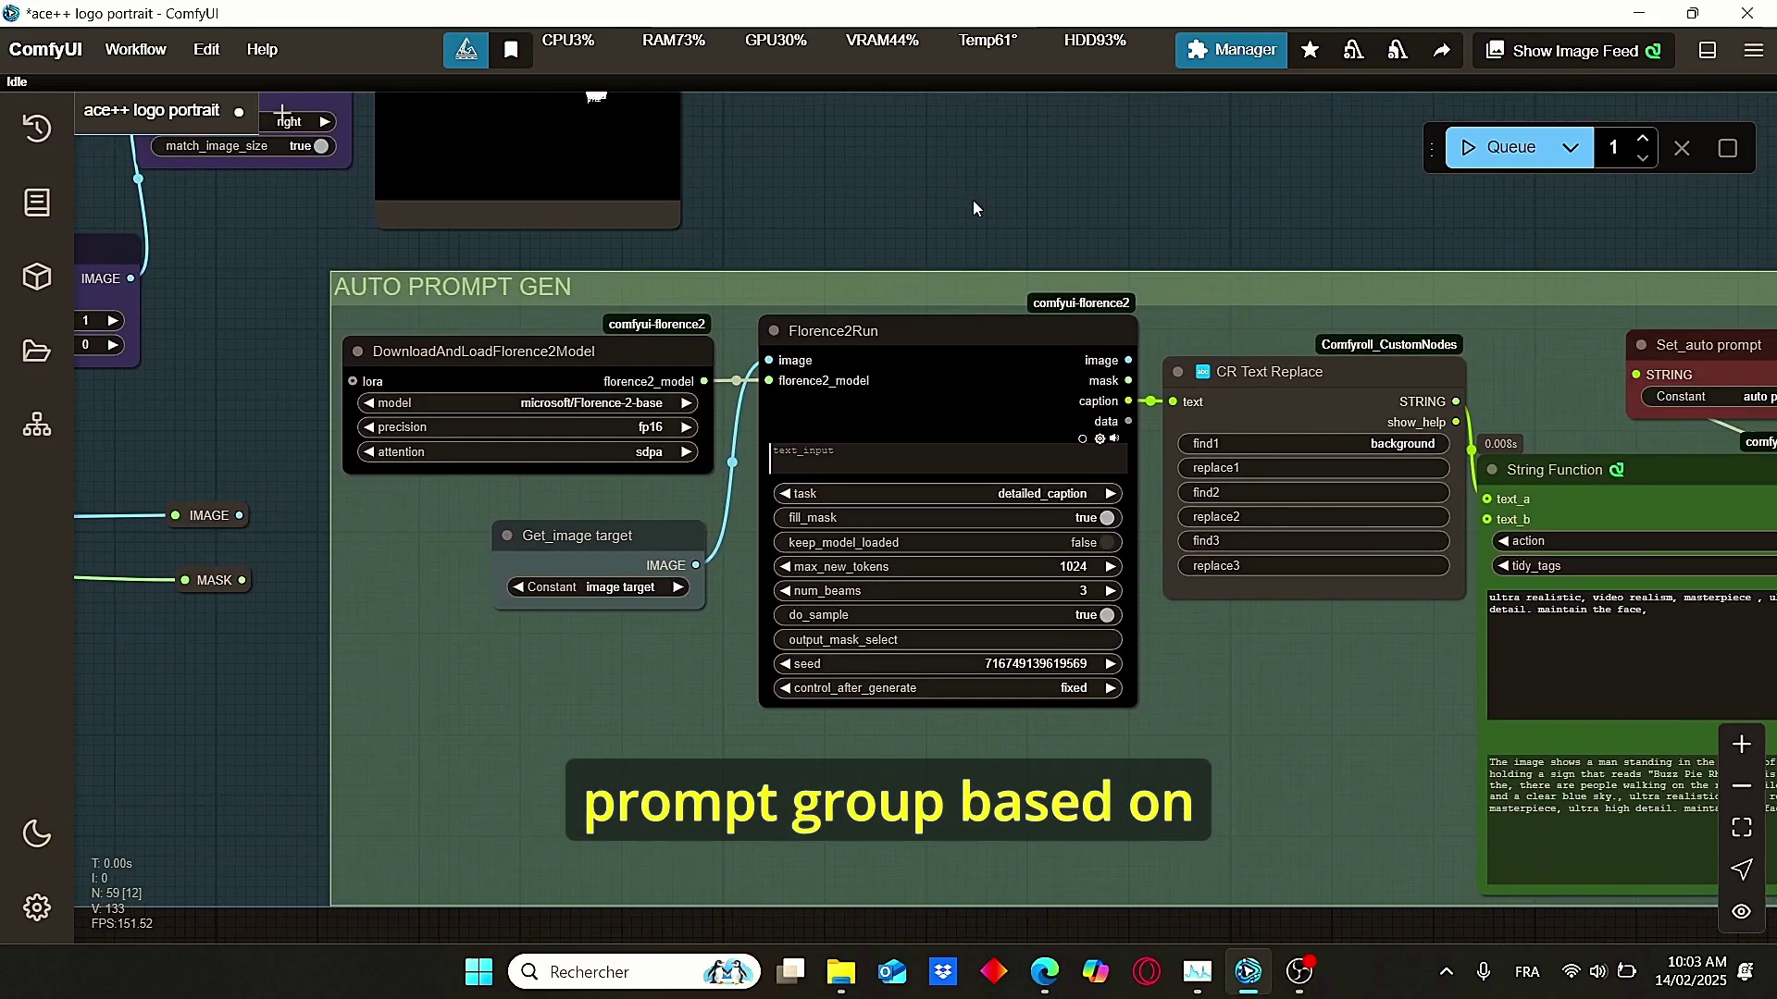
left_click_drag(1225, 257, 1019, 246)
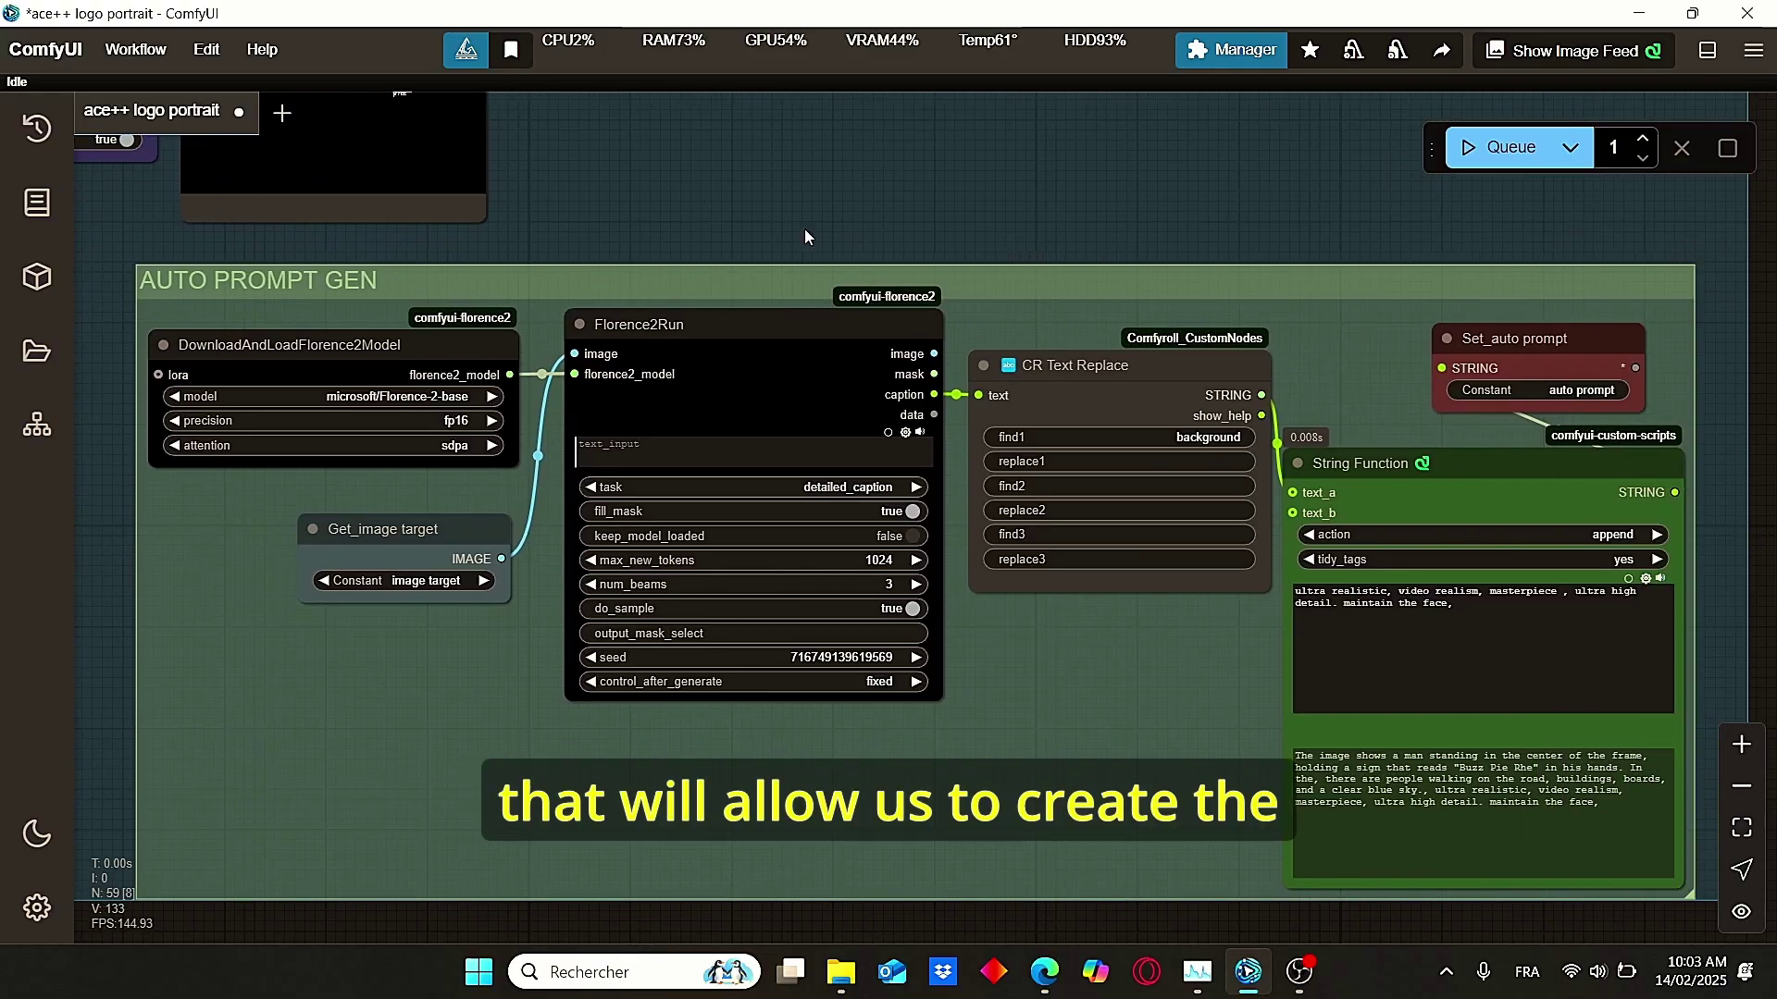
scroll(1013, 486, "down", 3)
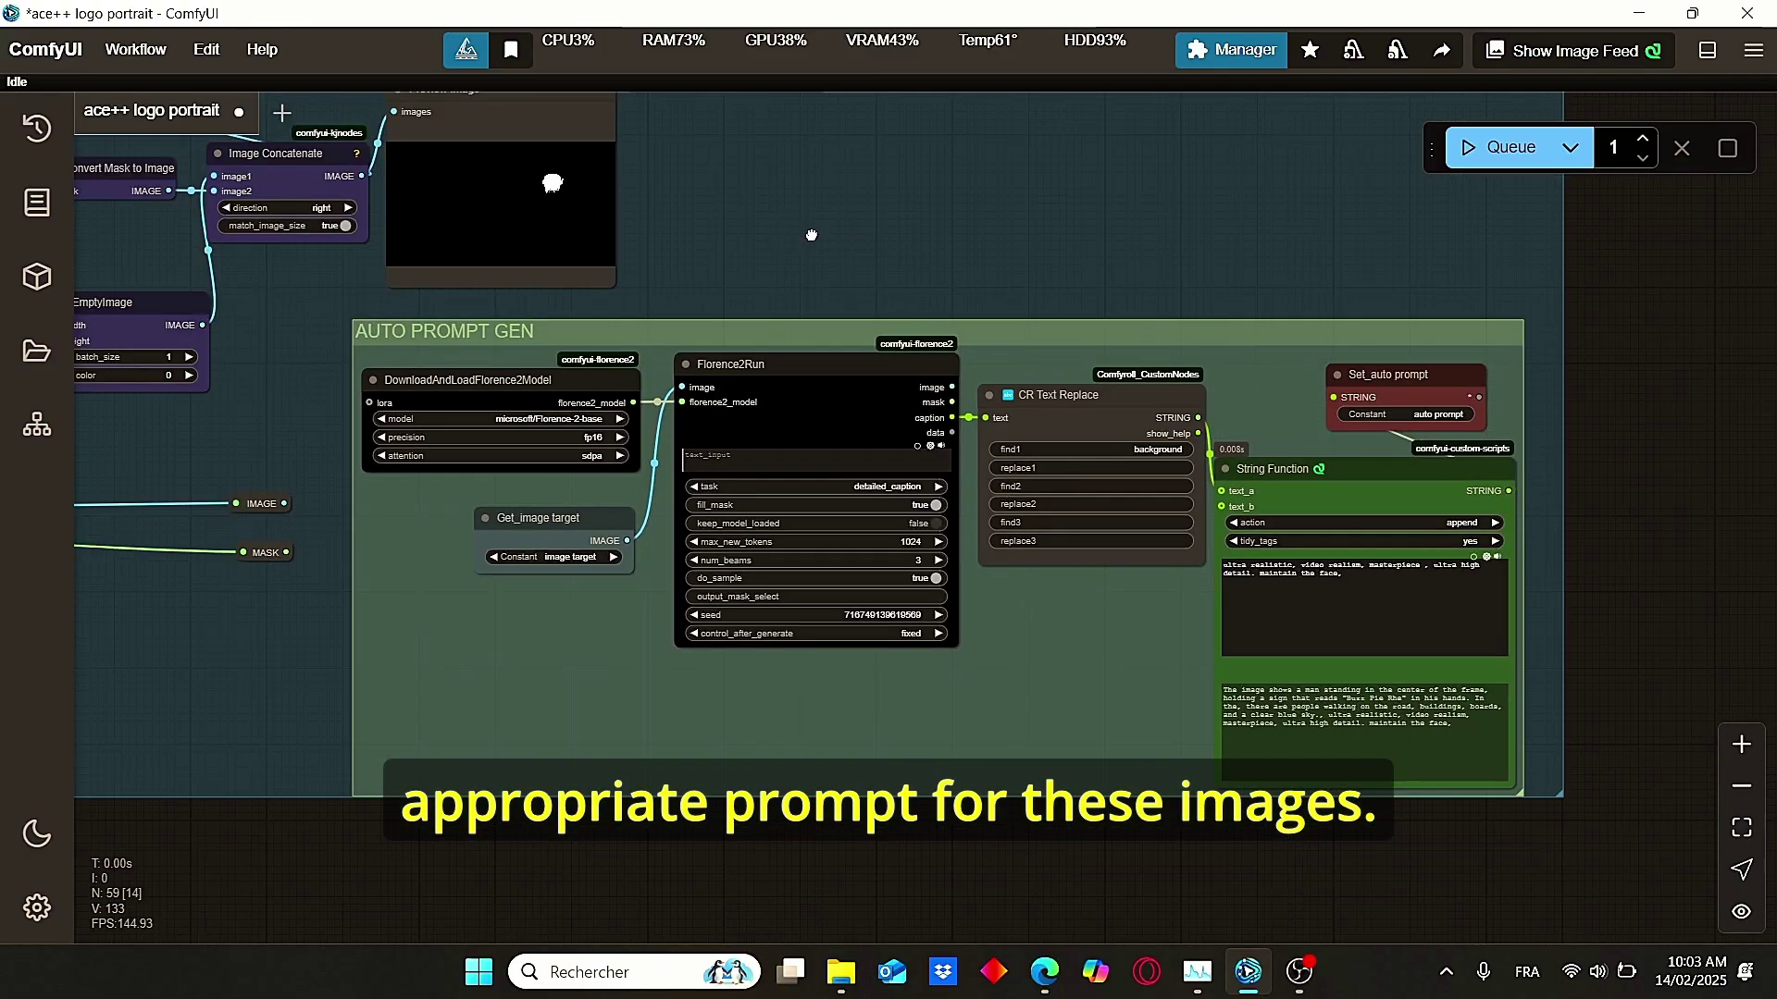
- Check that the Edit Image face swap node's IMAGE output is connected to the Set_image target node
left_click_drag(812, 235, 1084, 562)
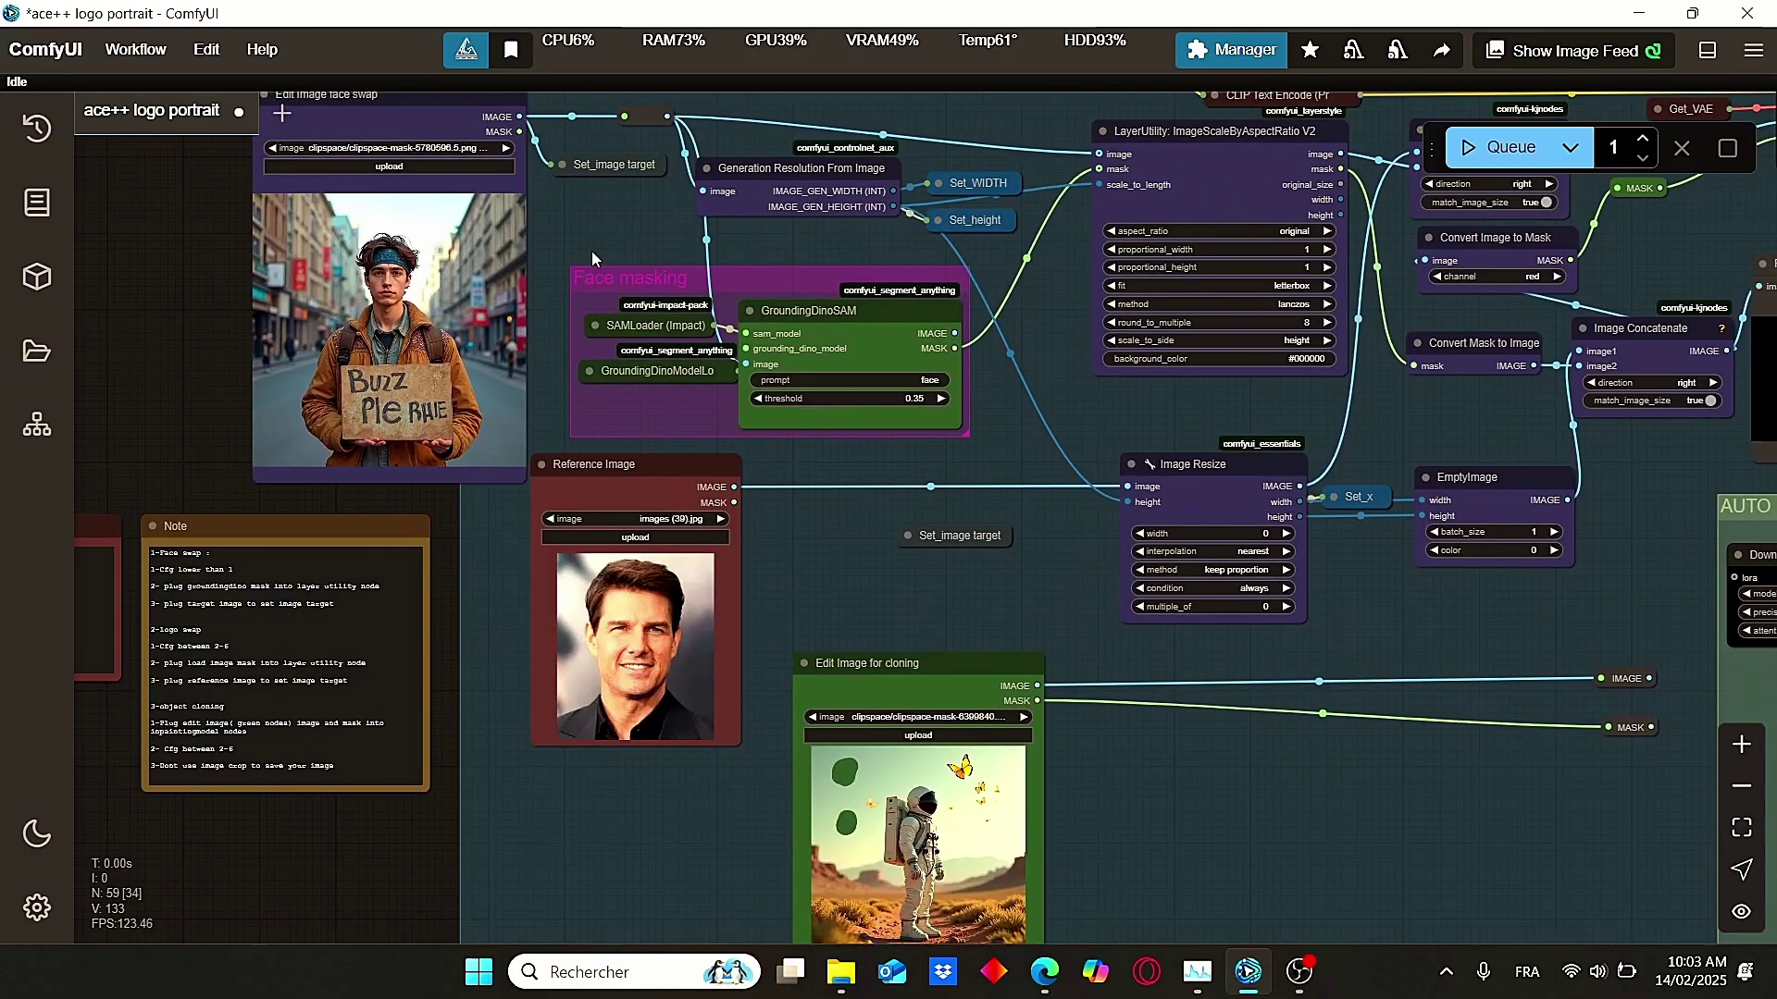
left_click_drag(592, 252, 689, 451)
scroll(689, 452, "up", 3)
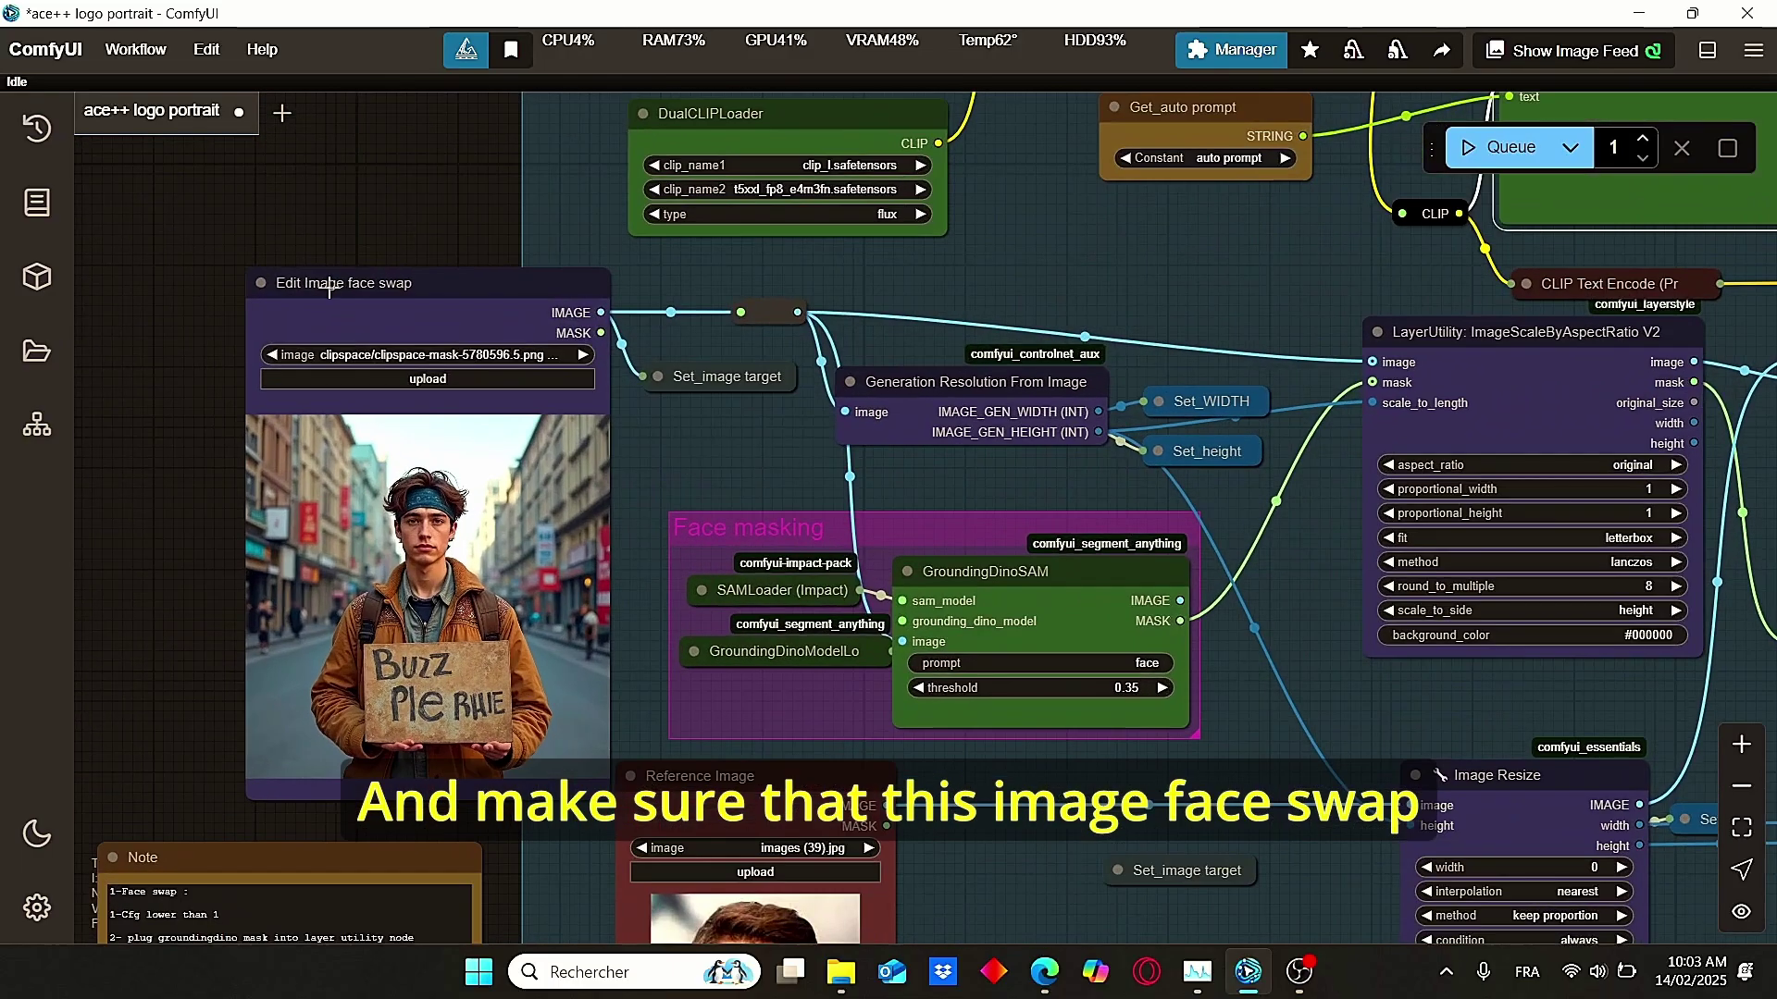
scroll(301, 300, "up", 2)
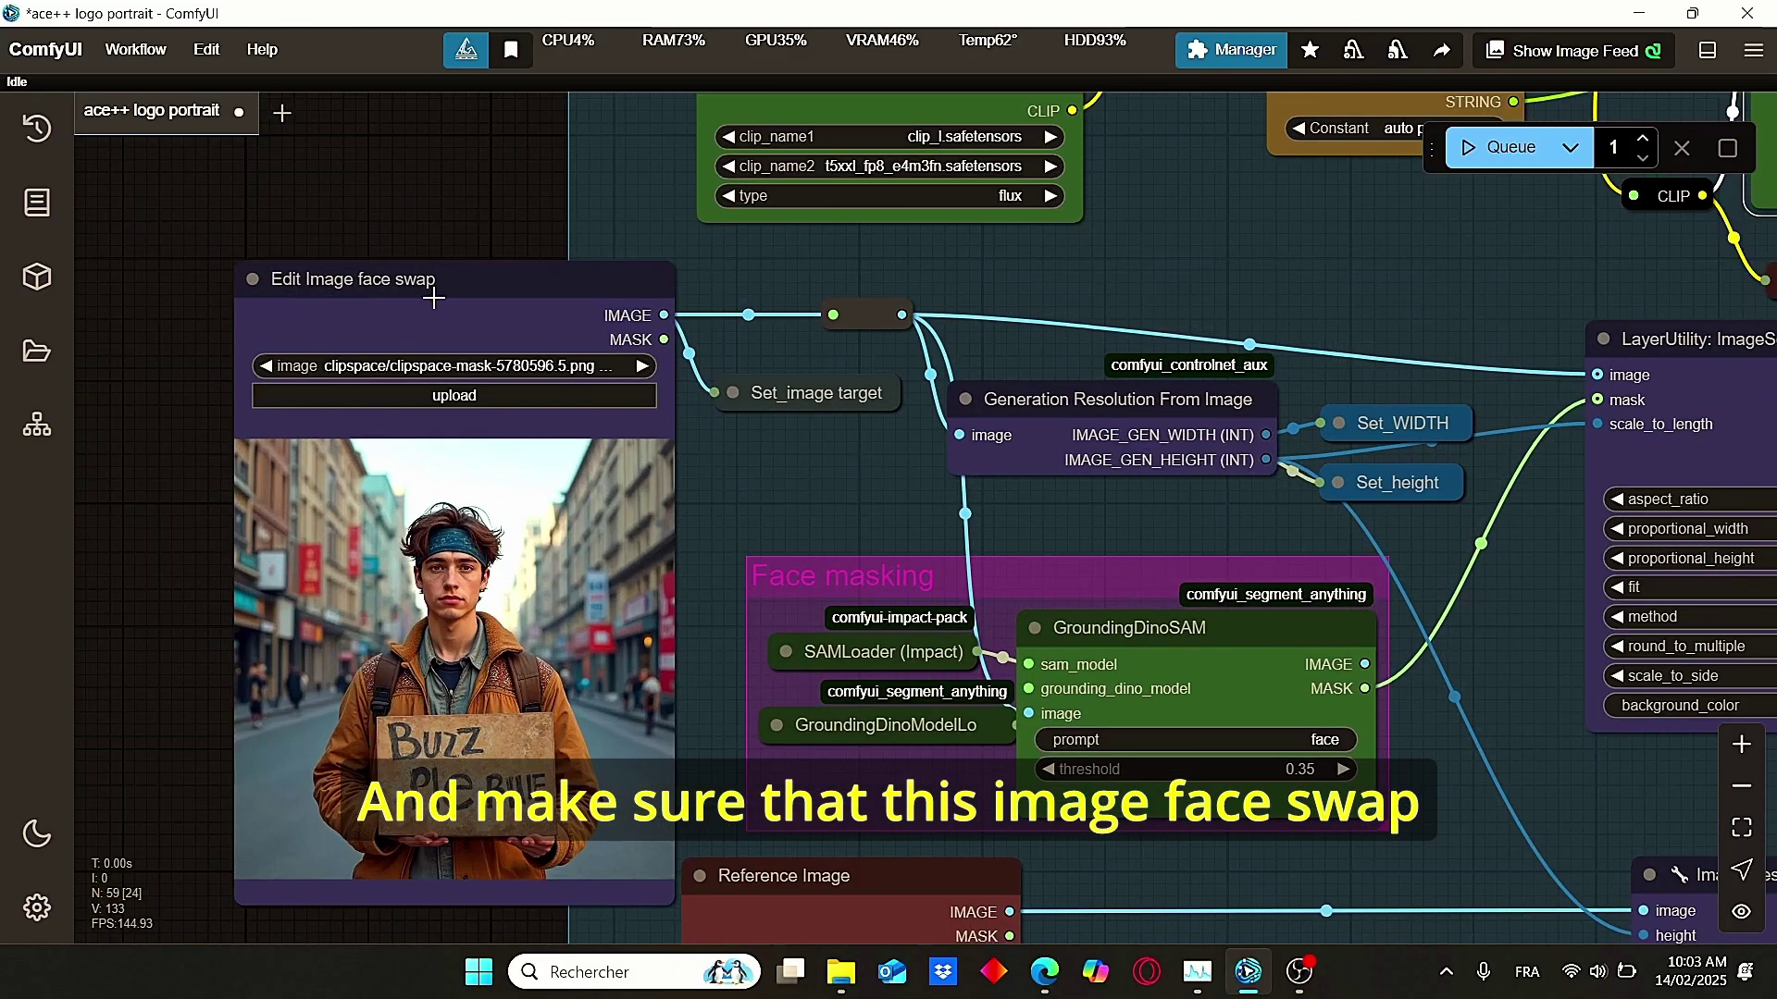
left_click_drag(803, 408, 817, 412)
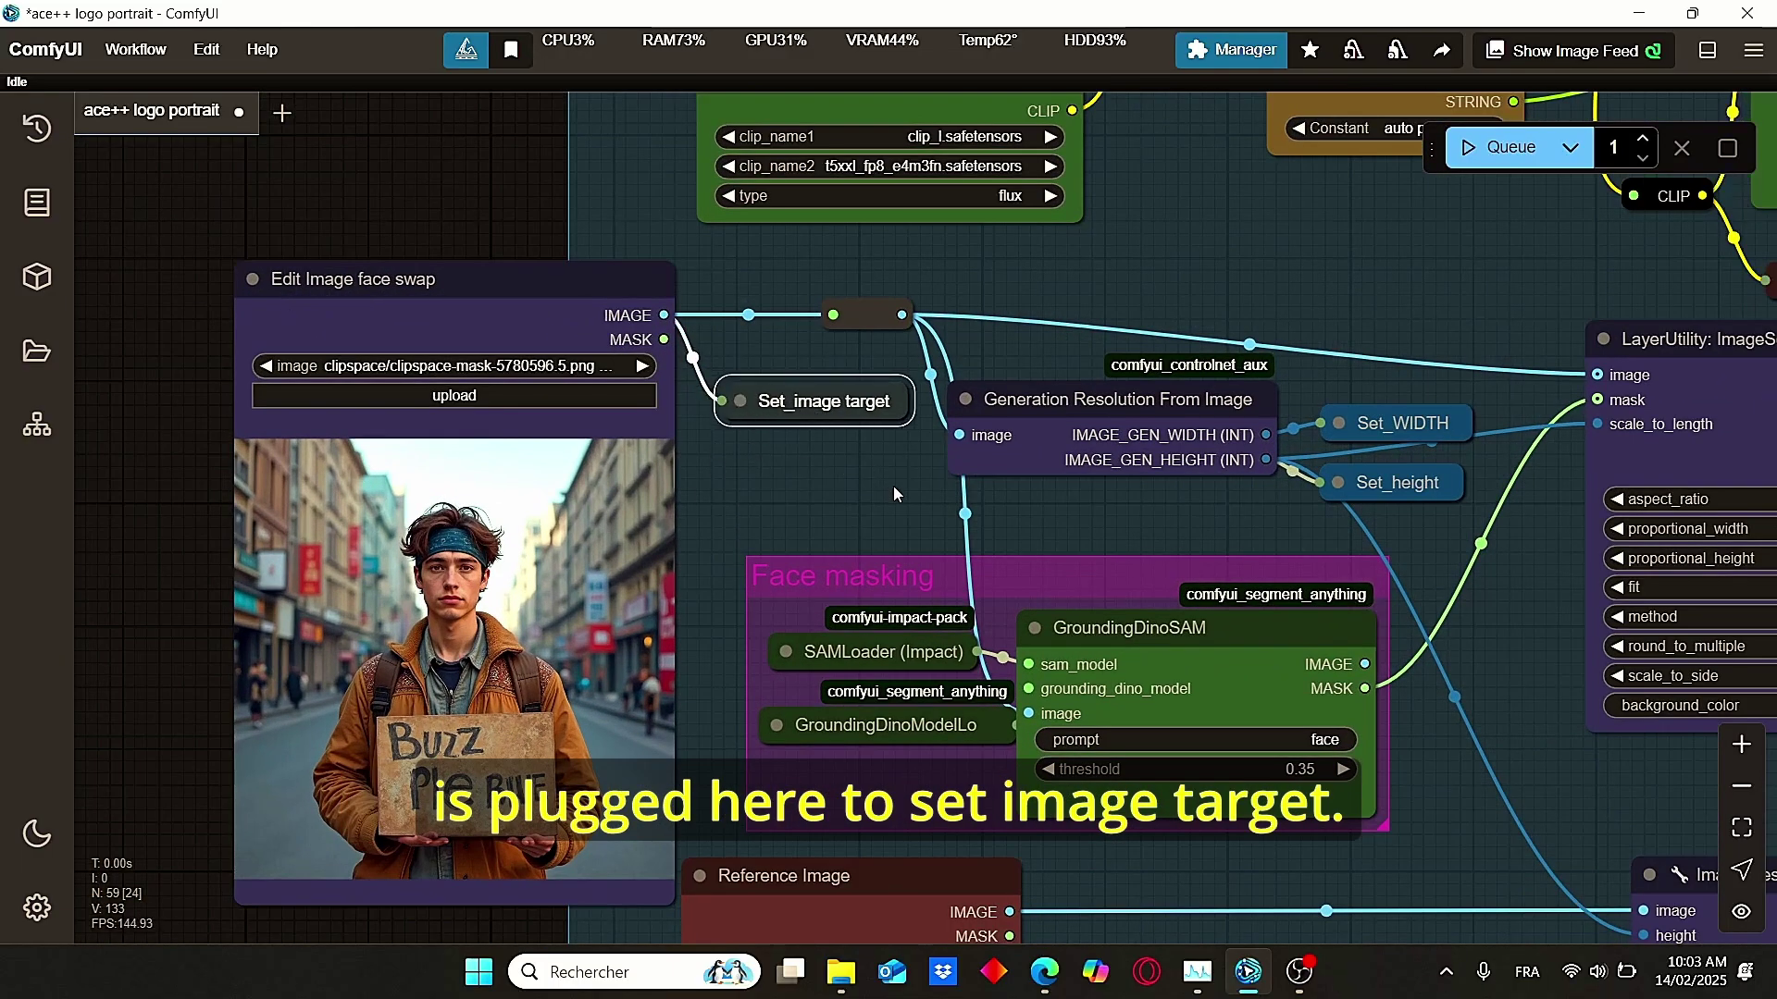
- Inspect the Florence2Run captioning settings and the CR Text Replace node that receives its caption
scroll(1369, 630, "down", 3)
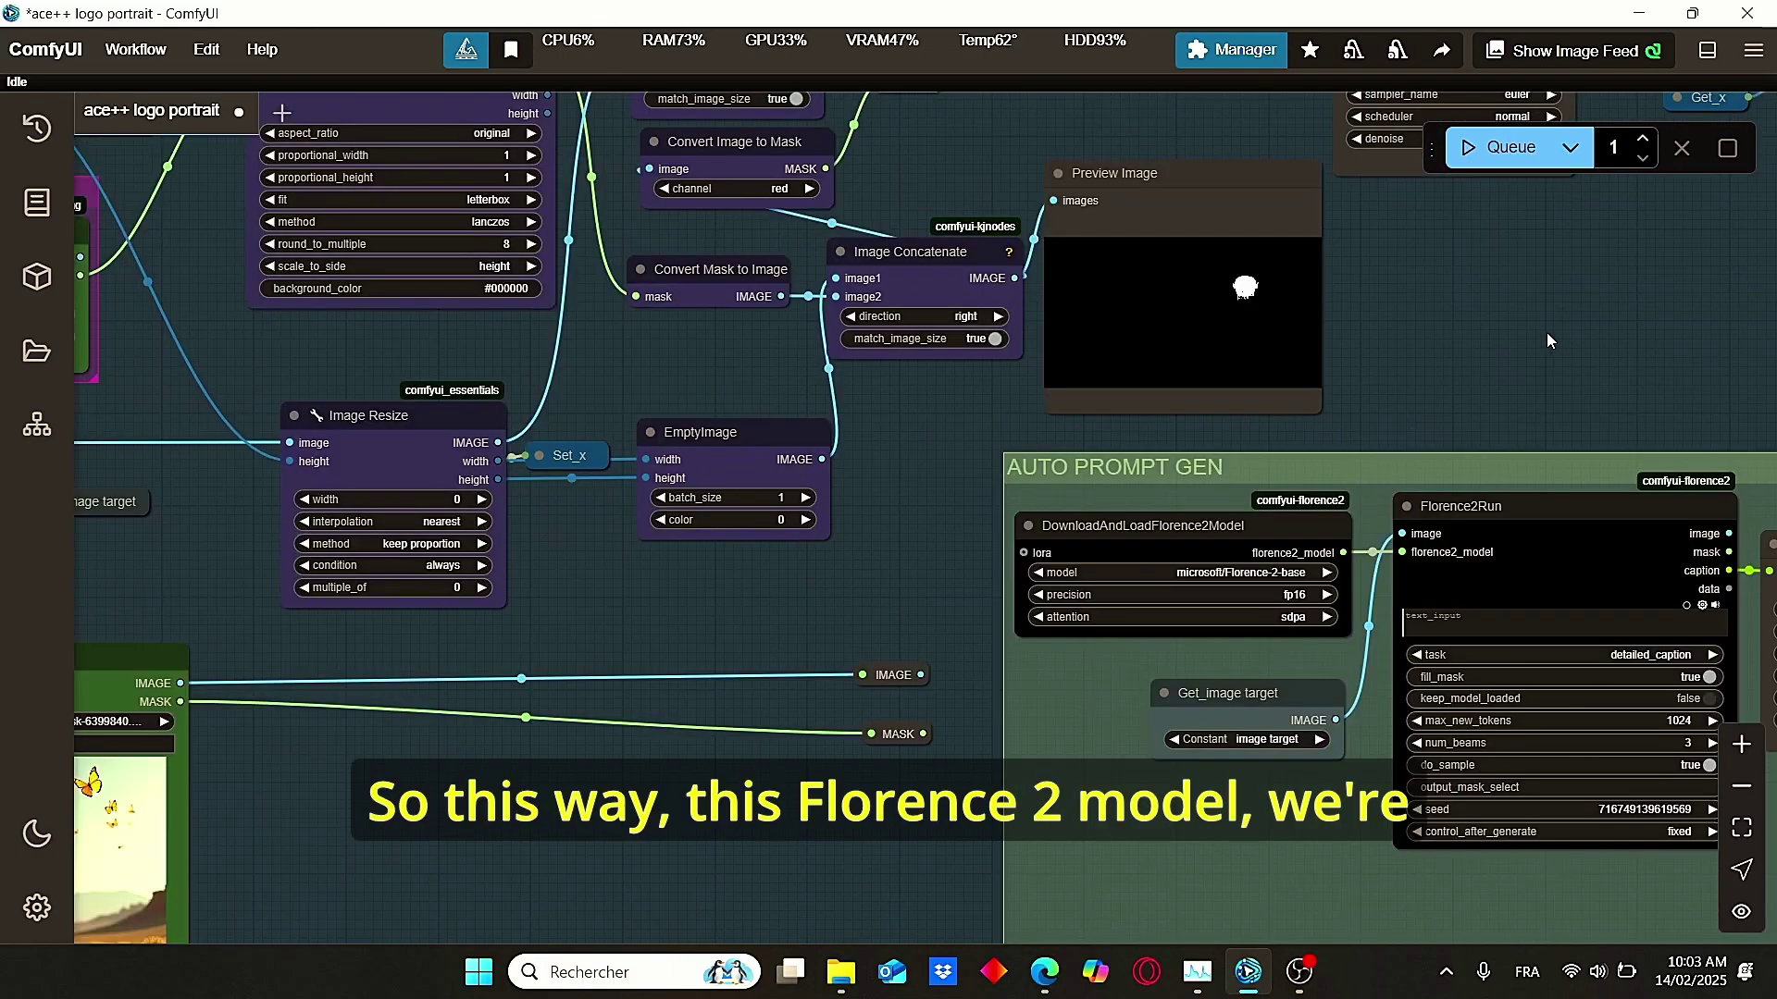
left_click_drag(1546, 332, 963, 224)
scroll(1013, 300, "up", 3)
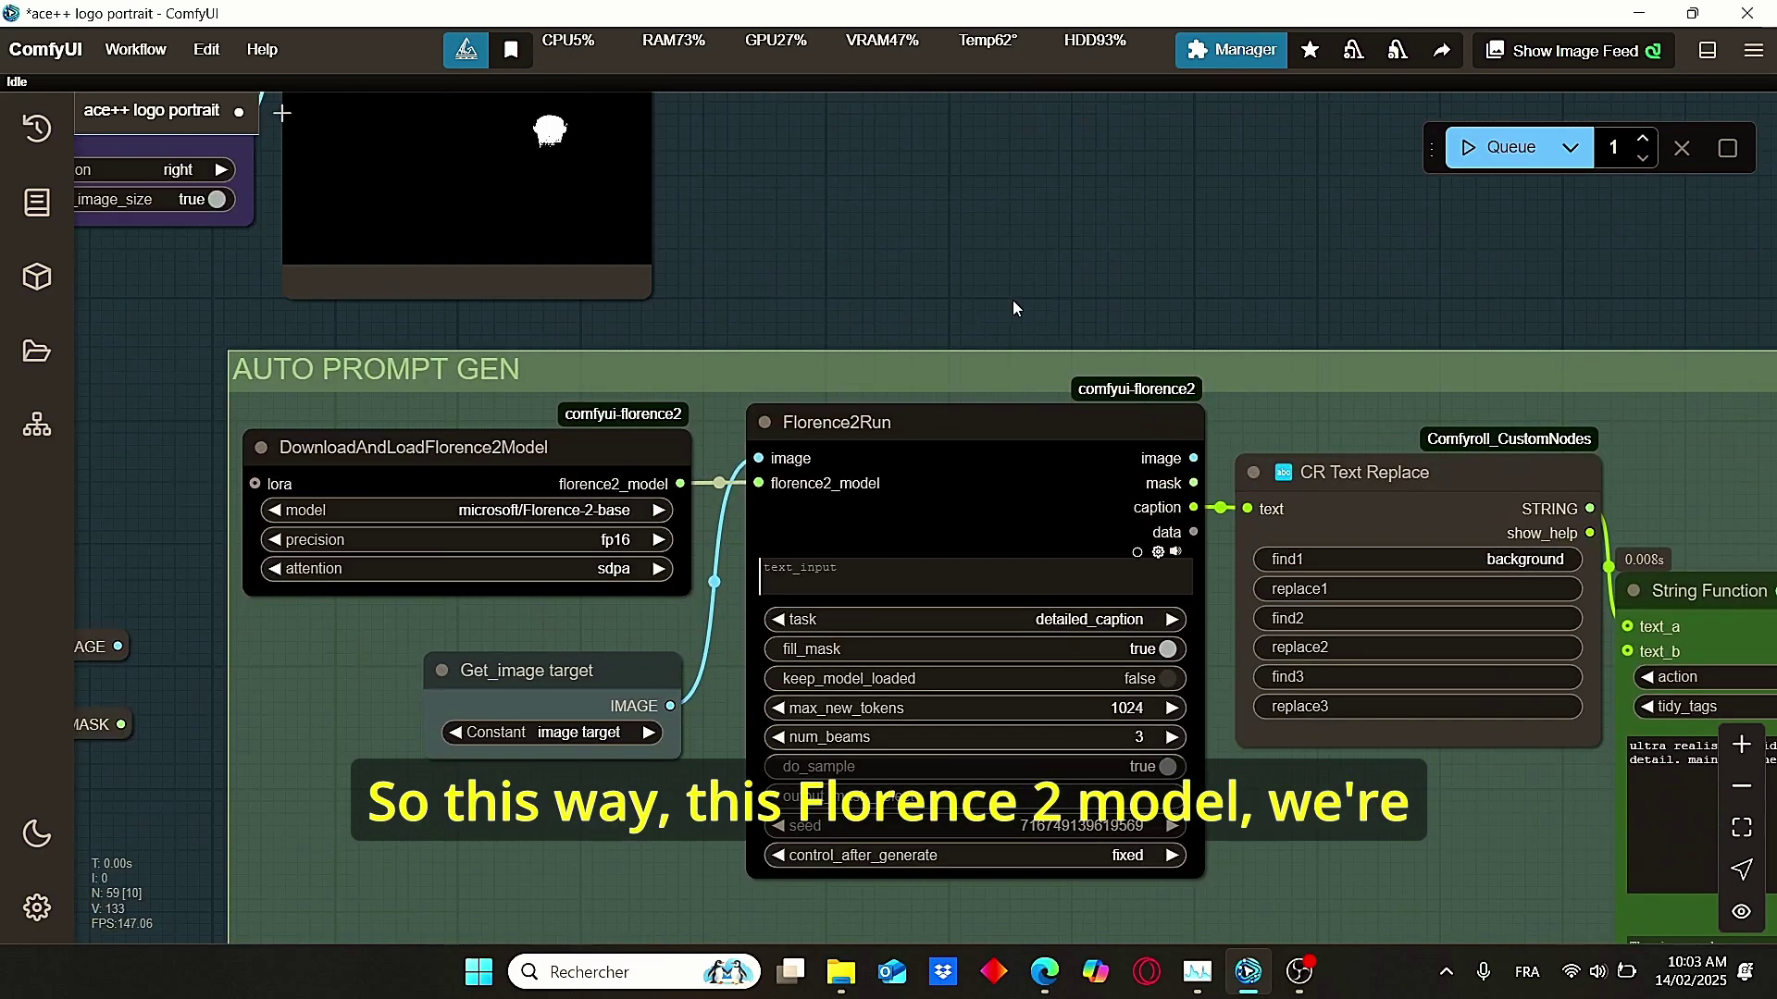
left_click_drag(1013, 300, 743, 137)
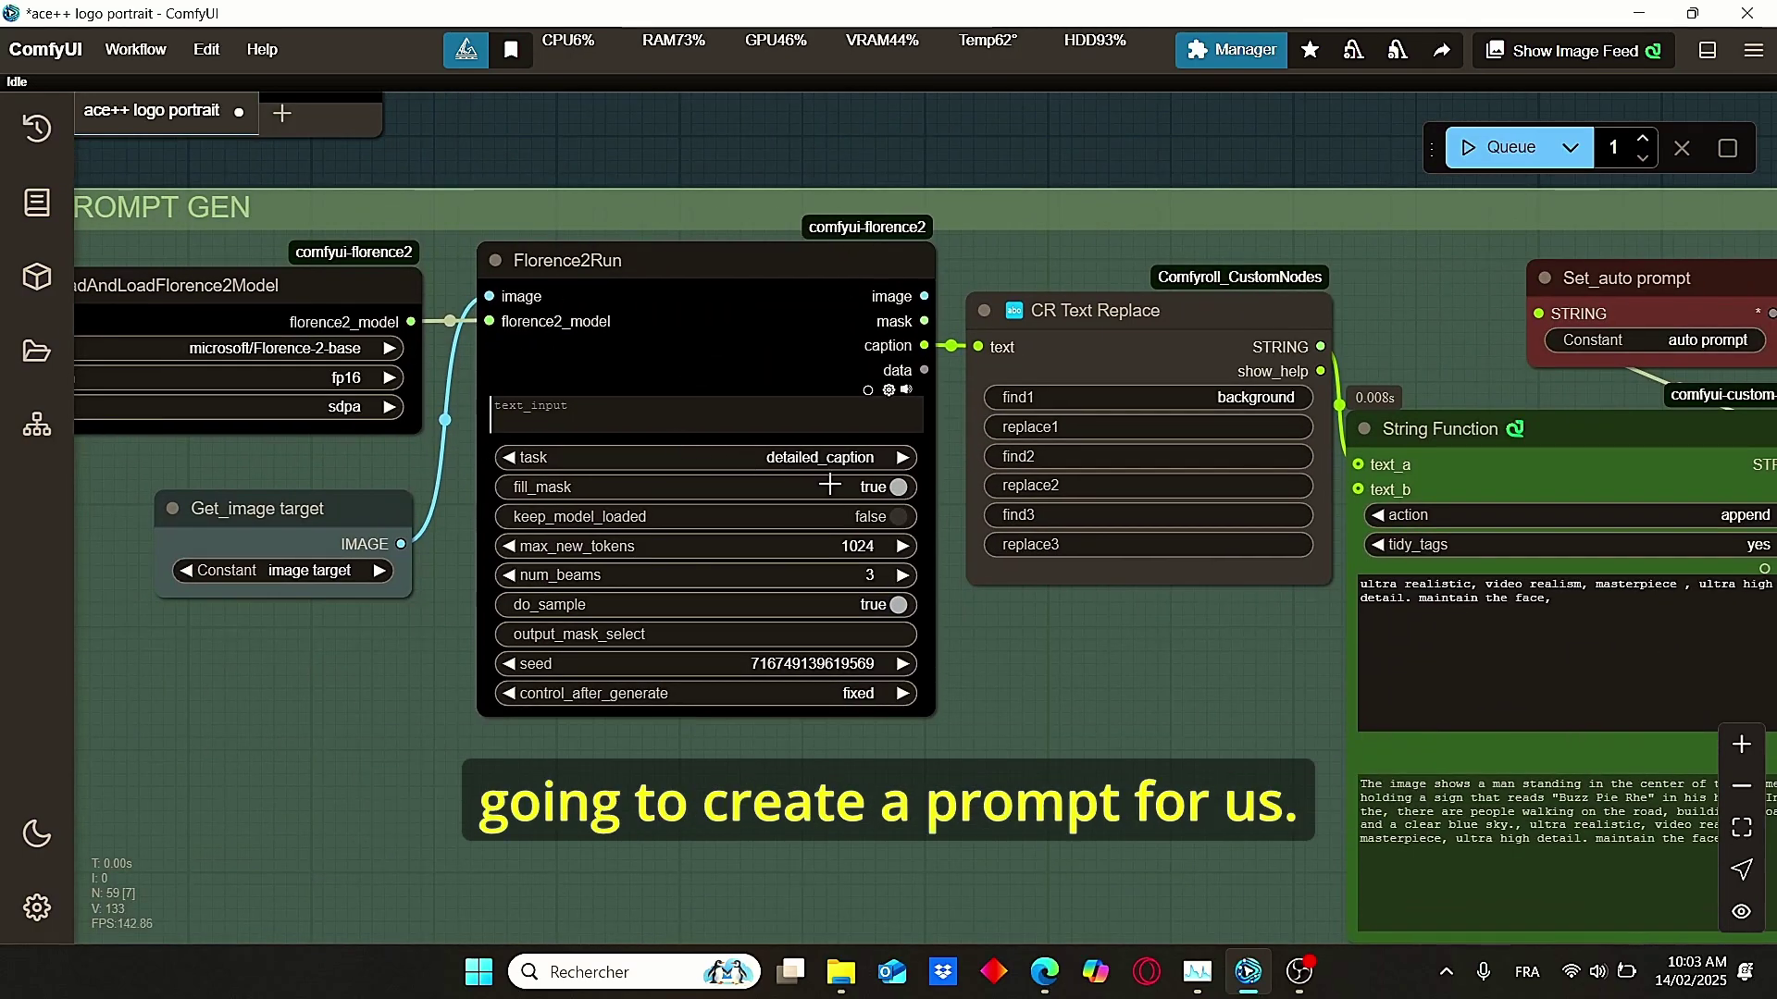
left_click_drag(1168, 693, 695, 615)
scroll(404, 147, "up", 3)
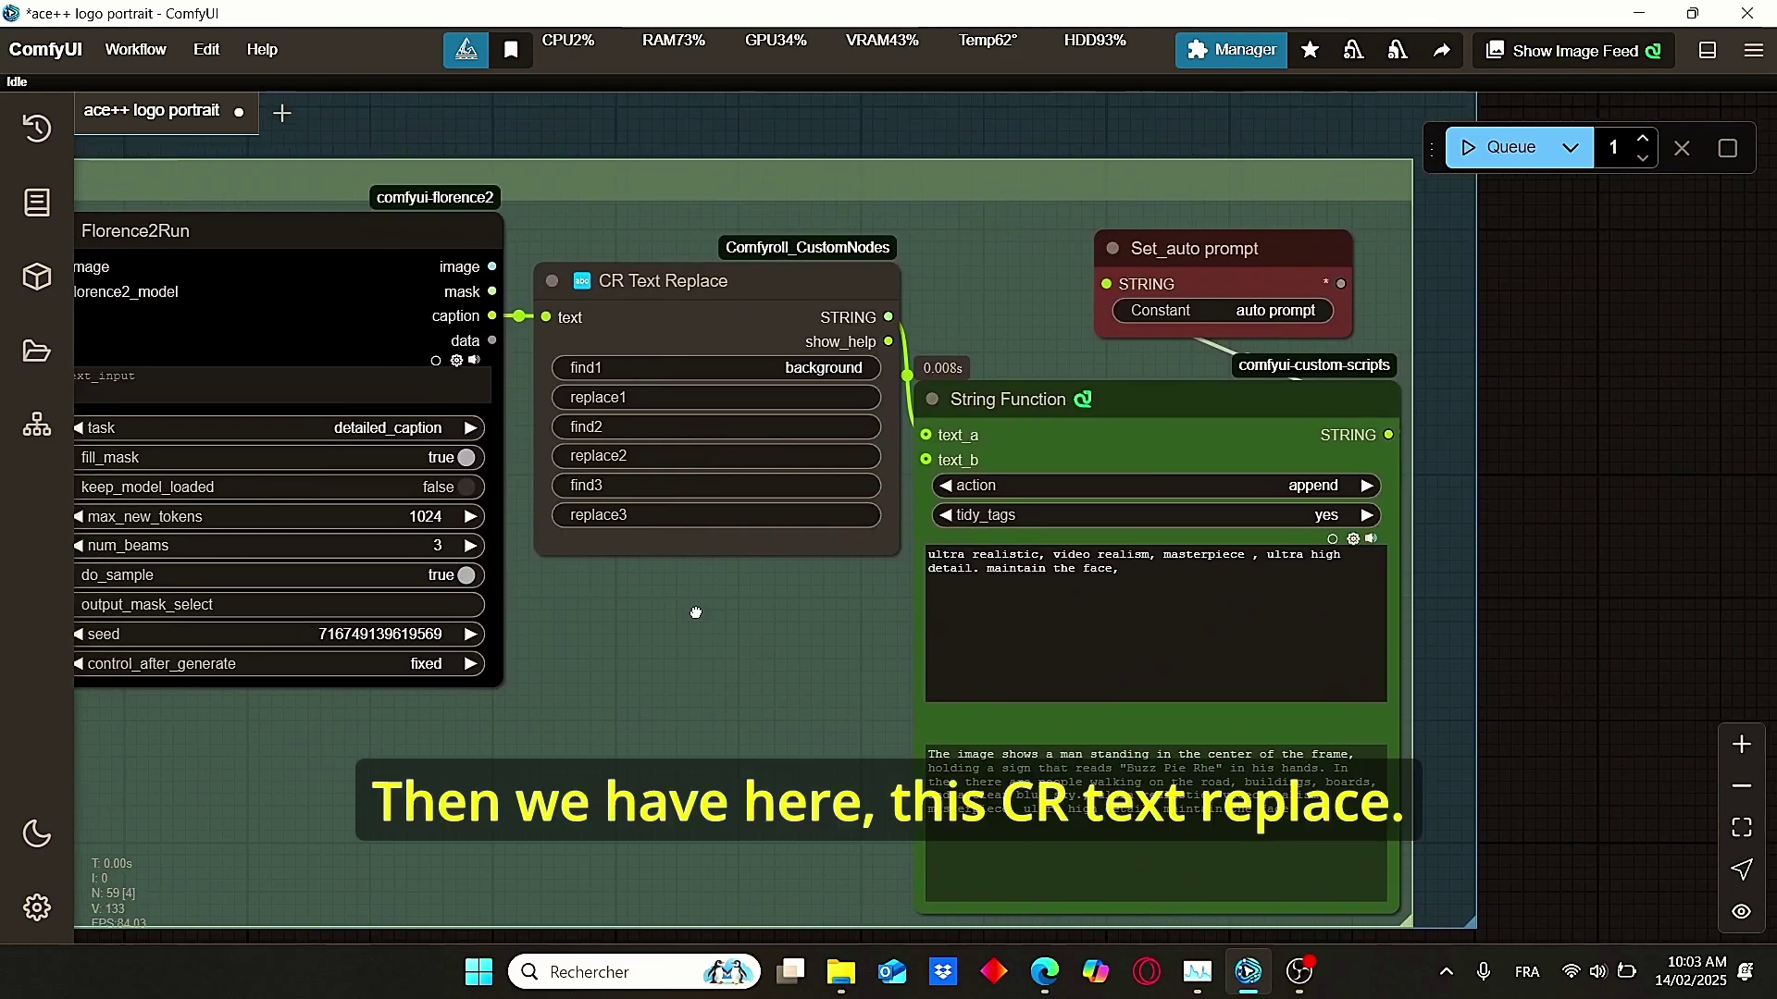
left_click(786, 331)
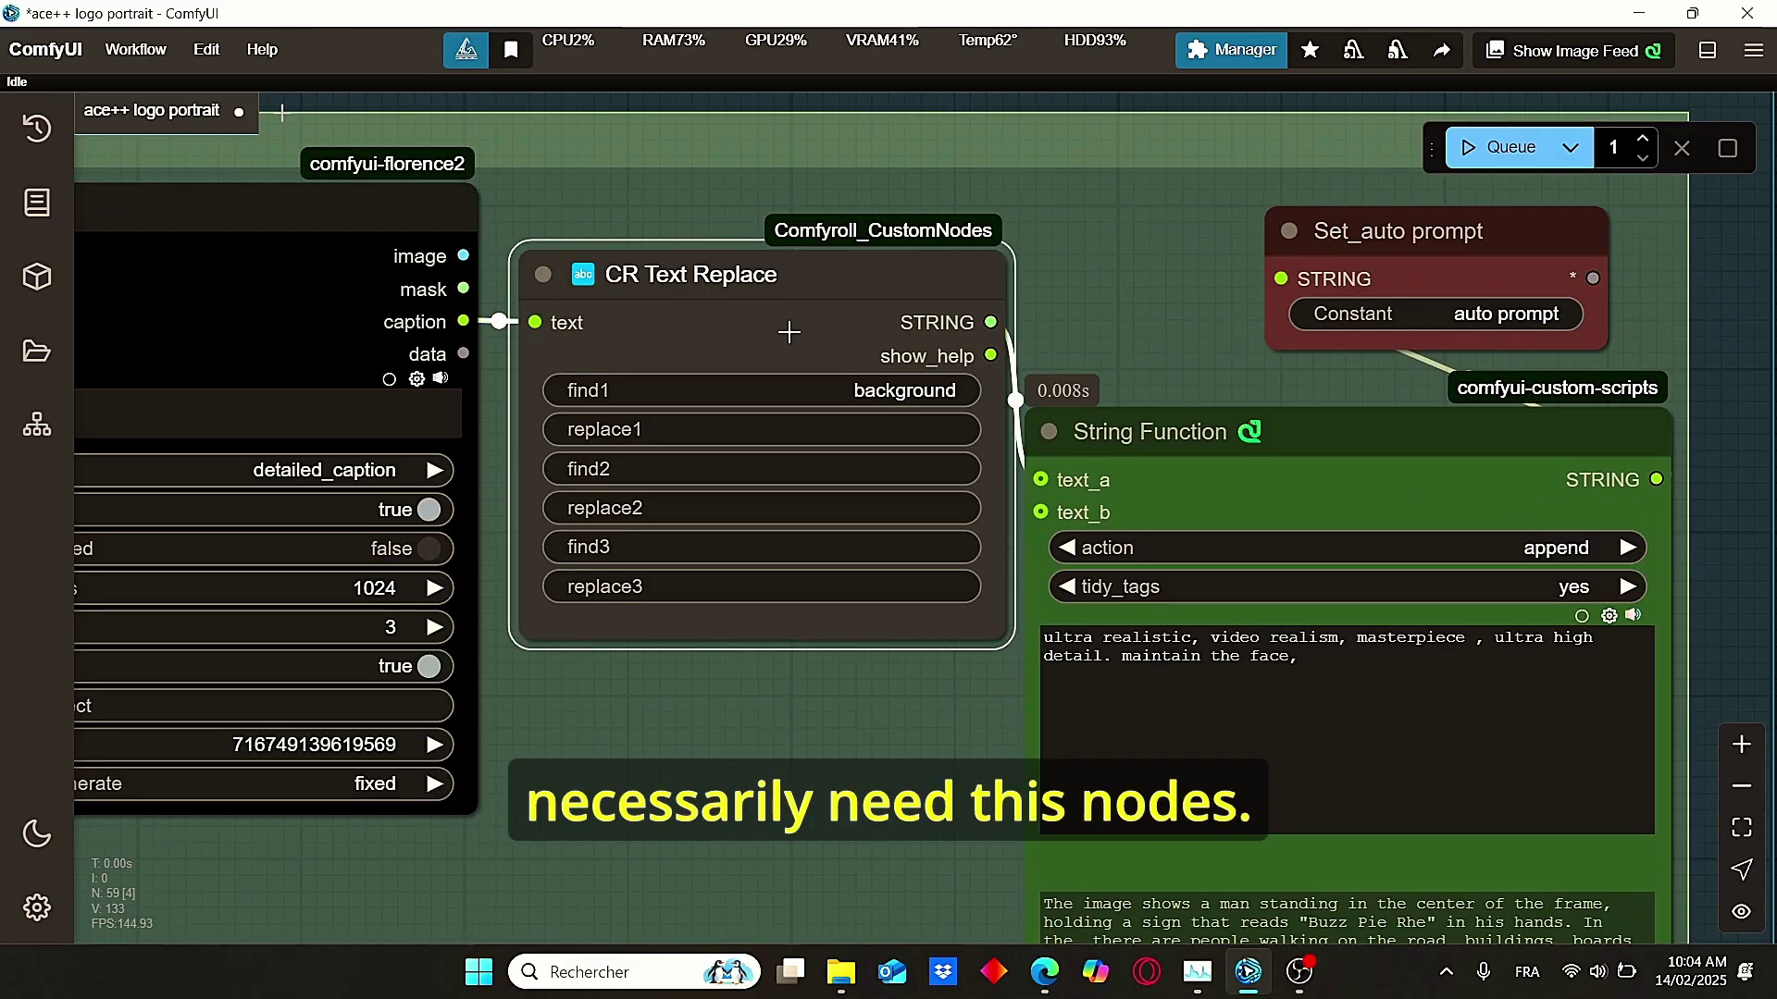
left_click(1203, 366)
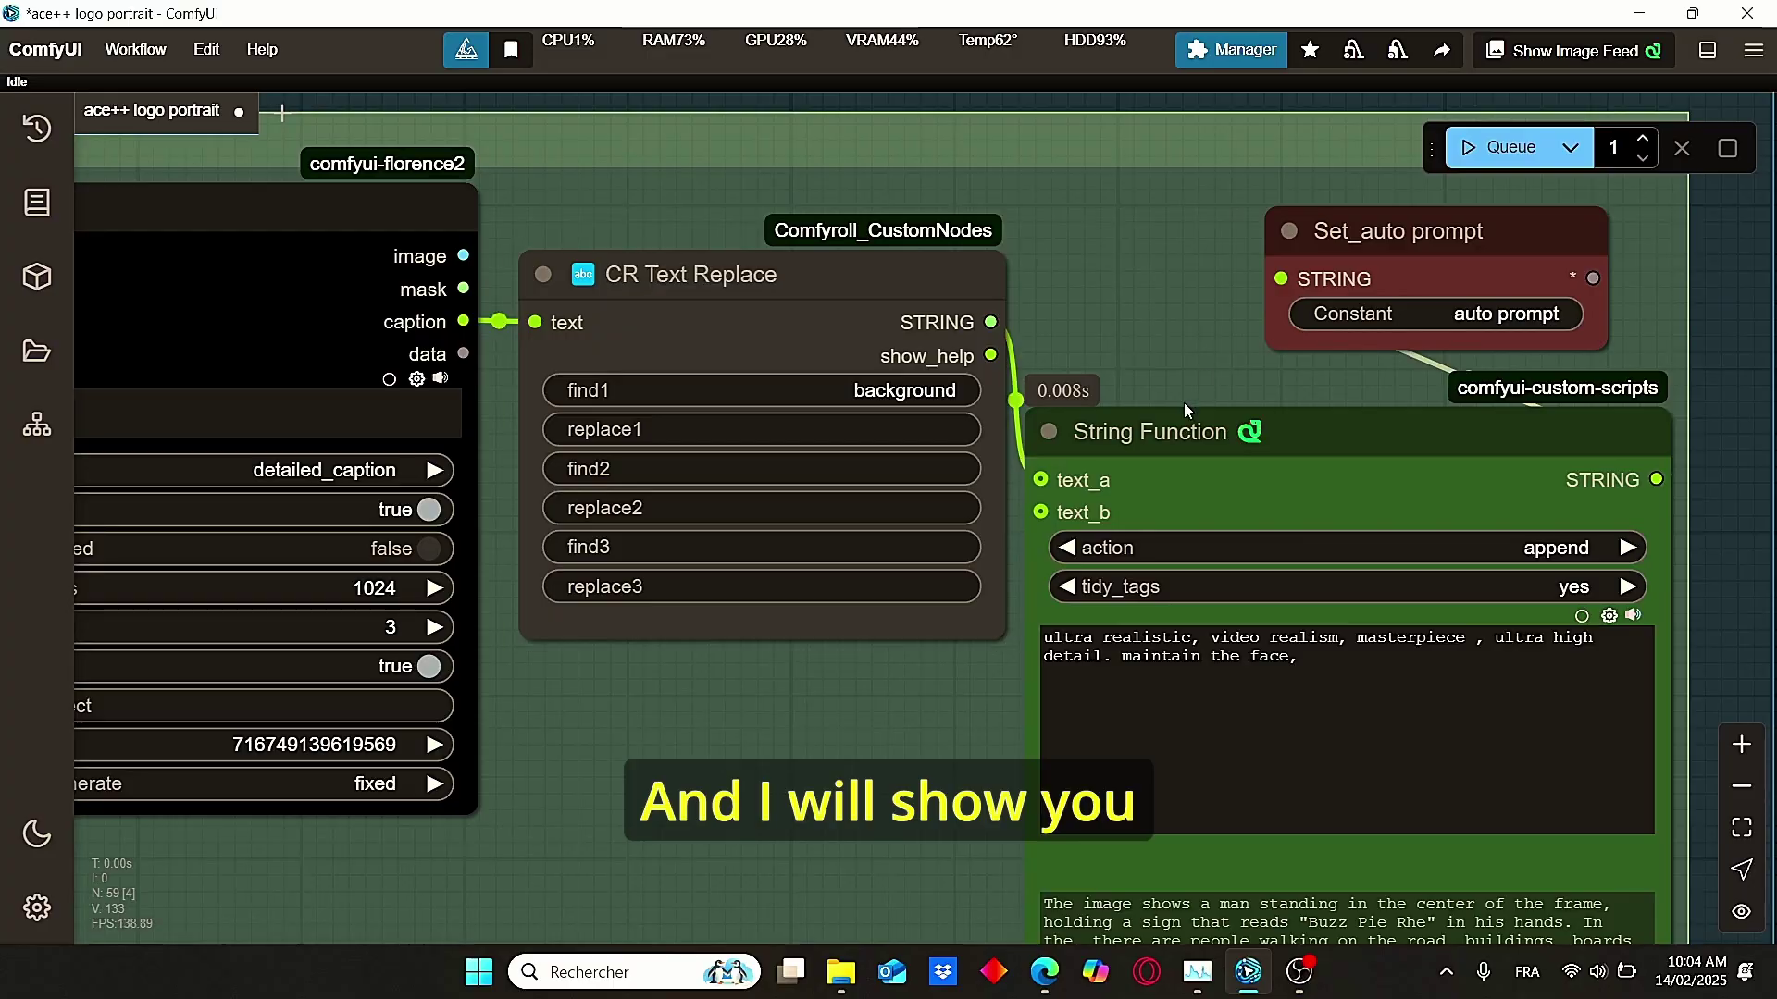
- Inspect the String Function node and the Set_auto prompt node linked to its output
left_click_drag(1164, 387, 866, 166)
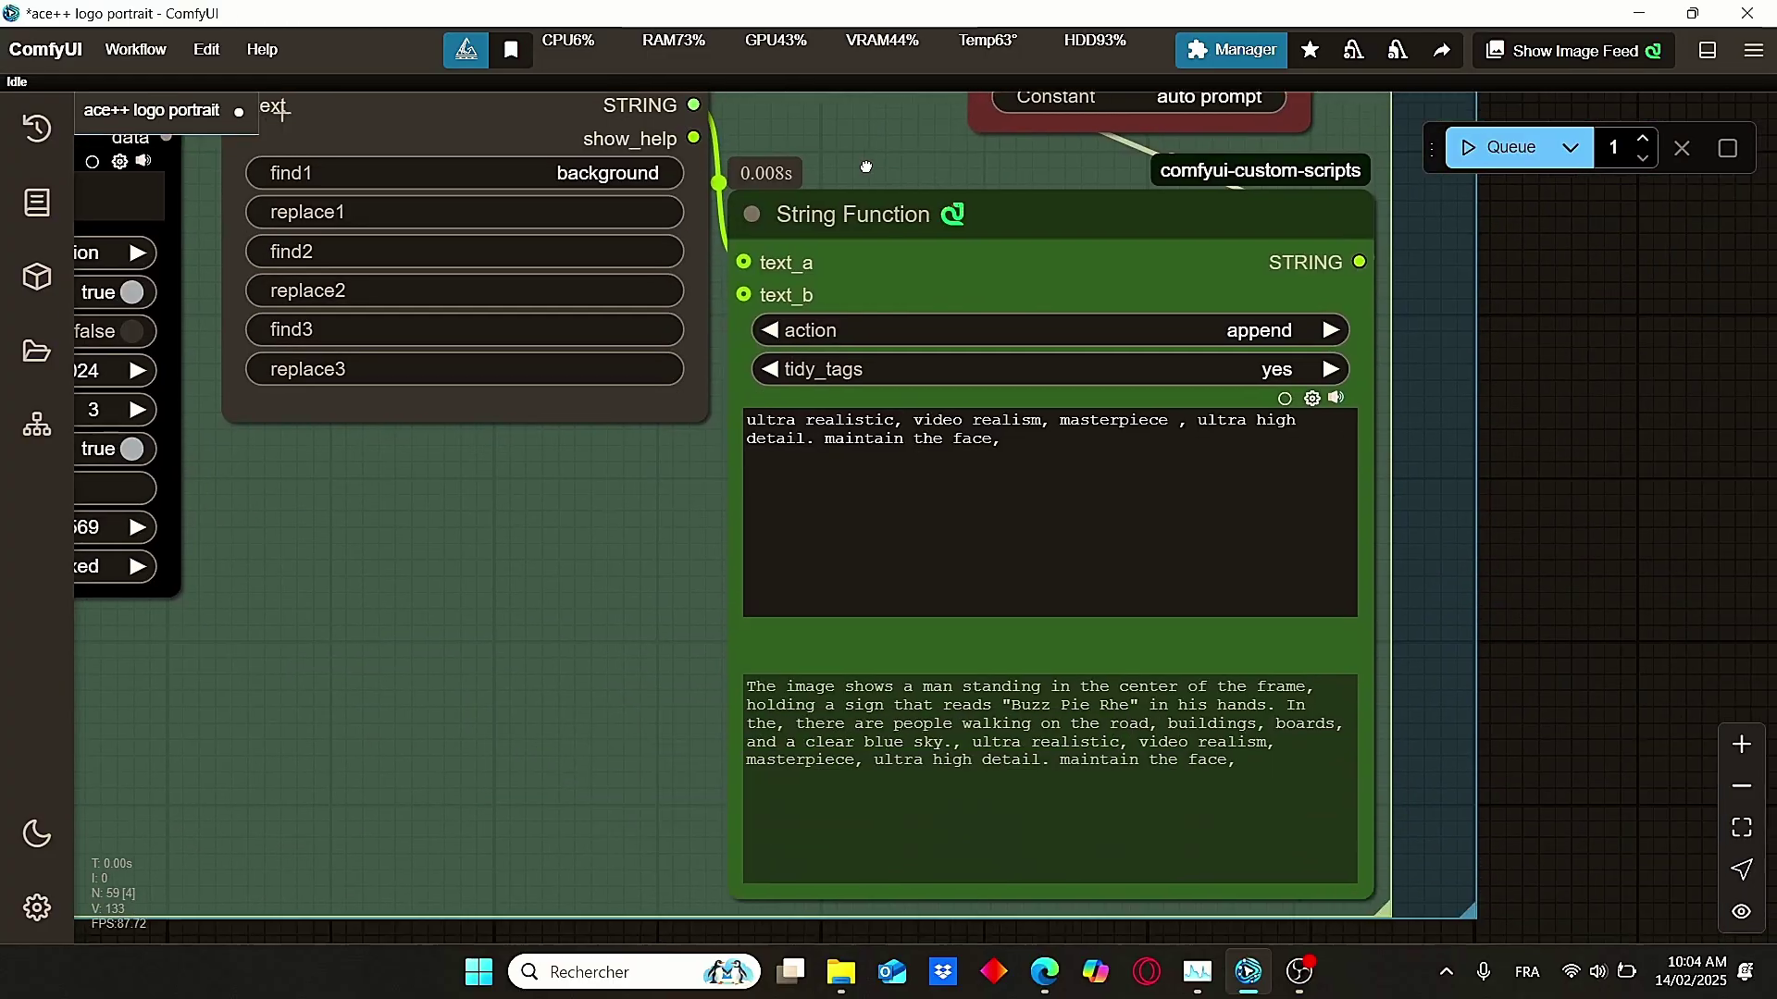
left_click(1043, 287)
left_click_drag(750, 164, 751, 341)
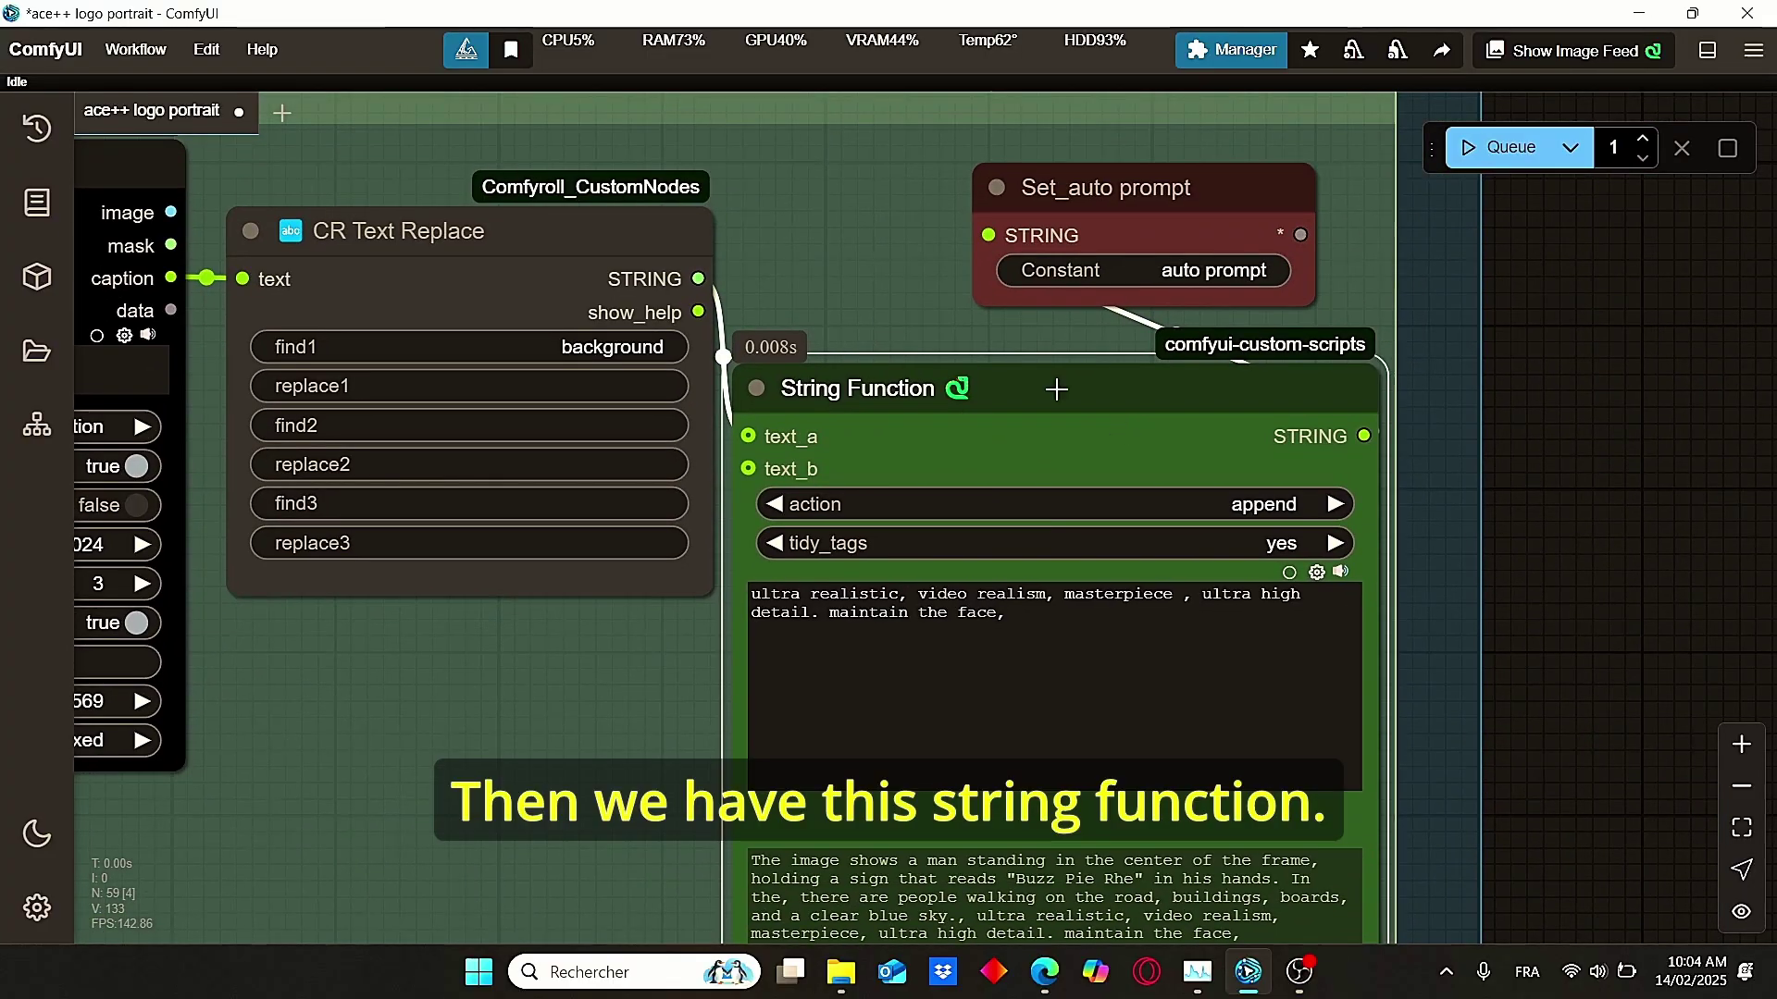
left_click_drag(1198, 241, 1205, 233)
left_click_drag(1026, 270, 964, 396)
scroll(964, 396, "up", 1)
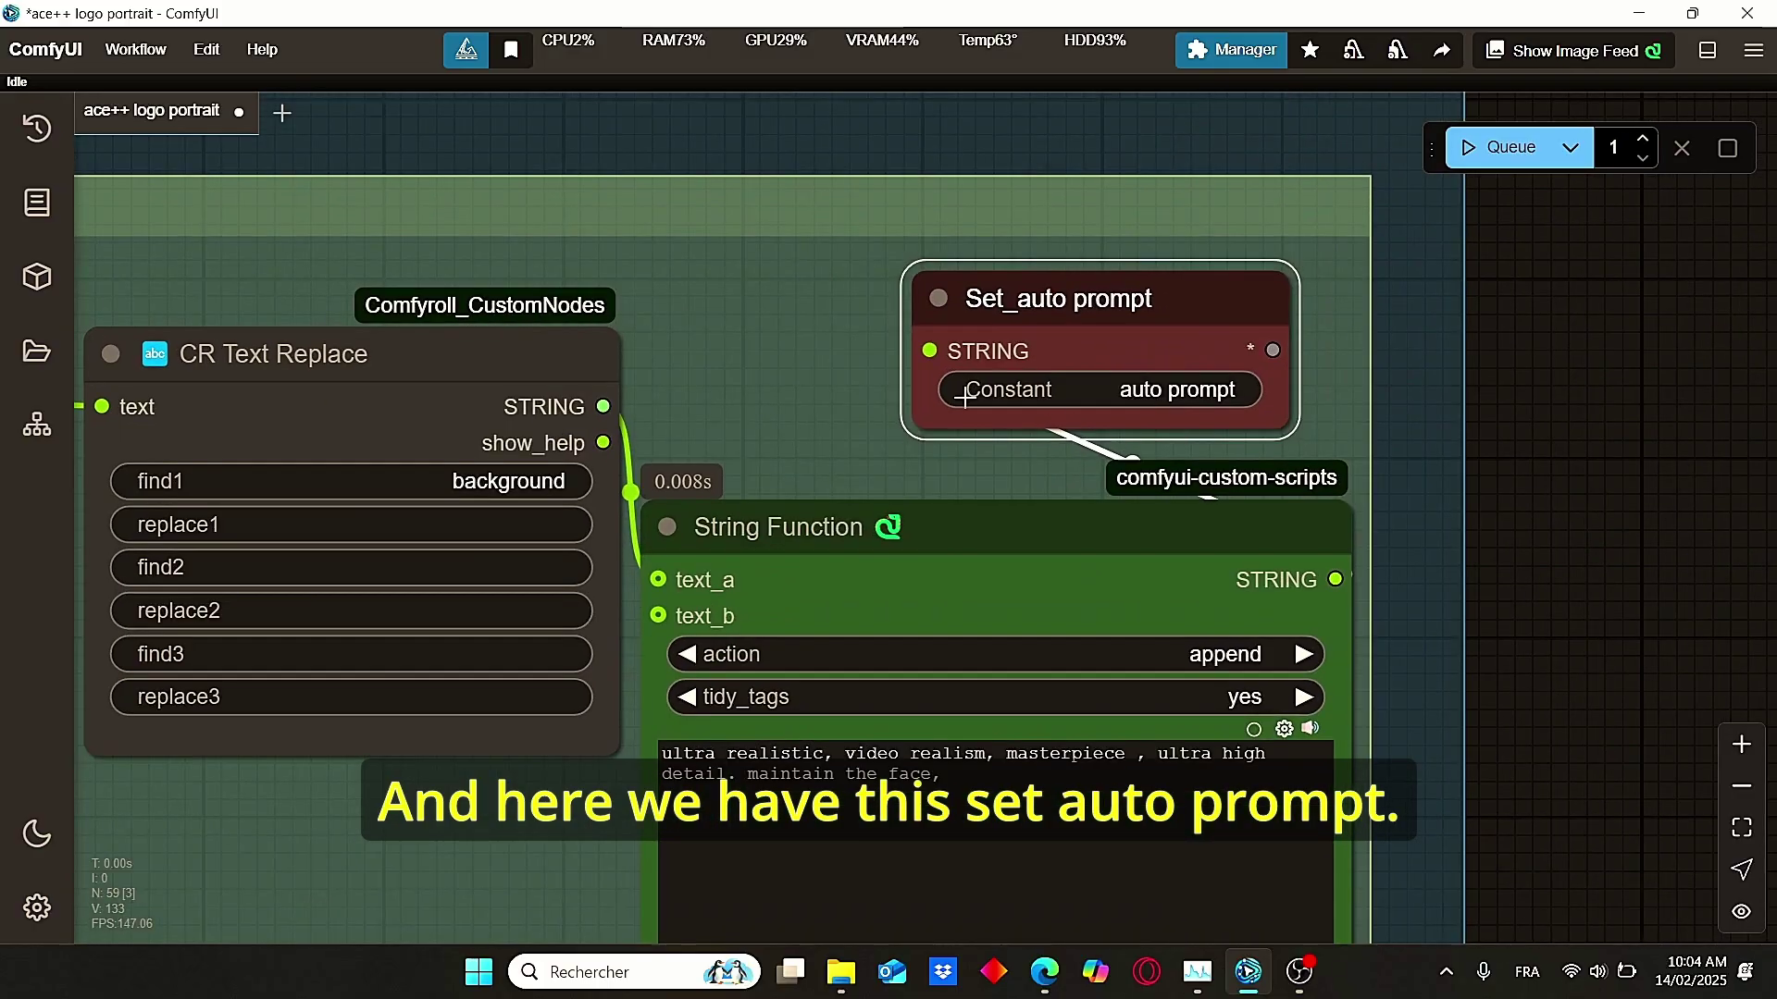
scroll(1311, 507, "down", 4)
- Review the additional prompt text in the String Function node and highlight the phrase "maintain the face"
scroll(1310, 507, "up", 5)
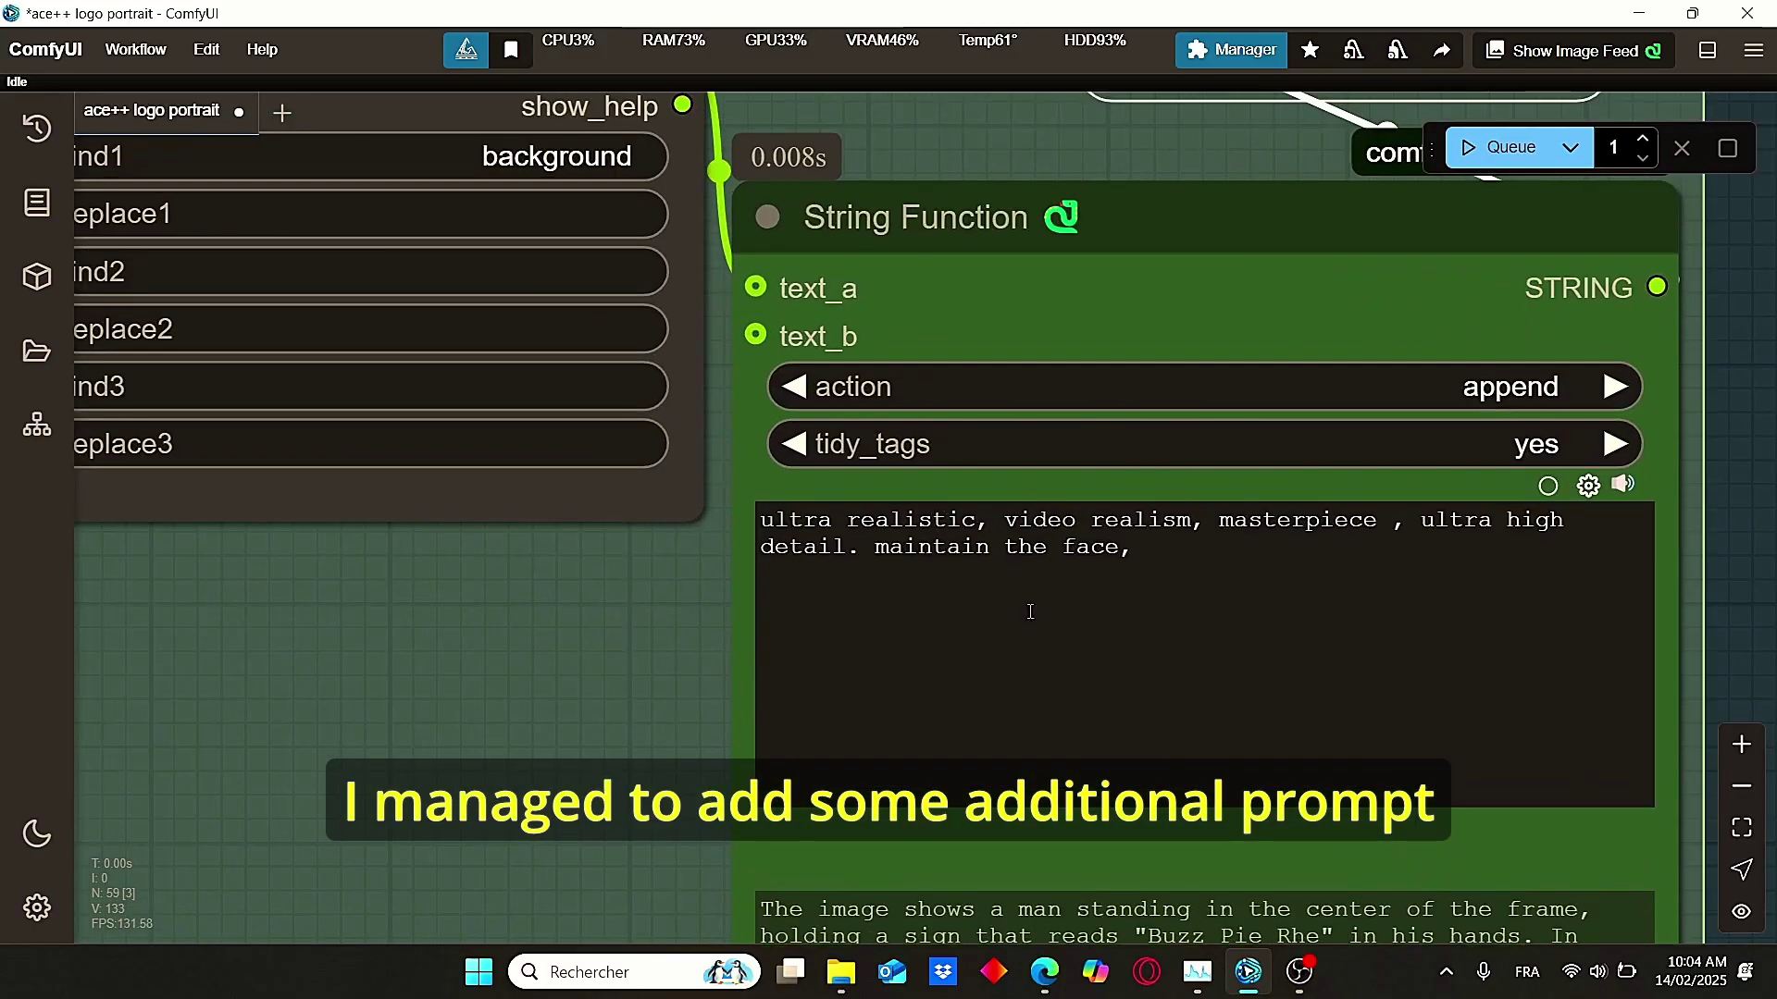
scroll(582, 685, "down", 1)
left_click_drag(582, 685, 455, 442)
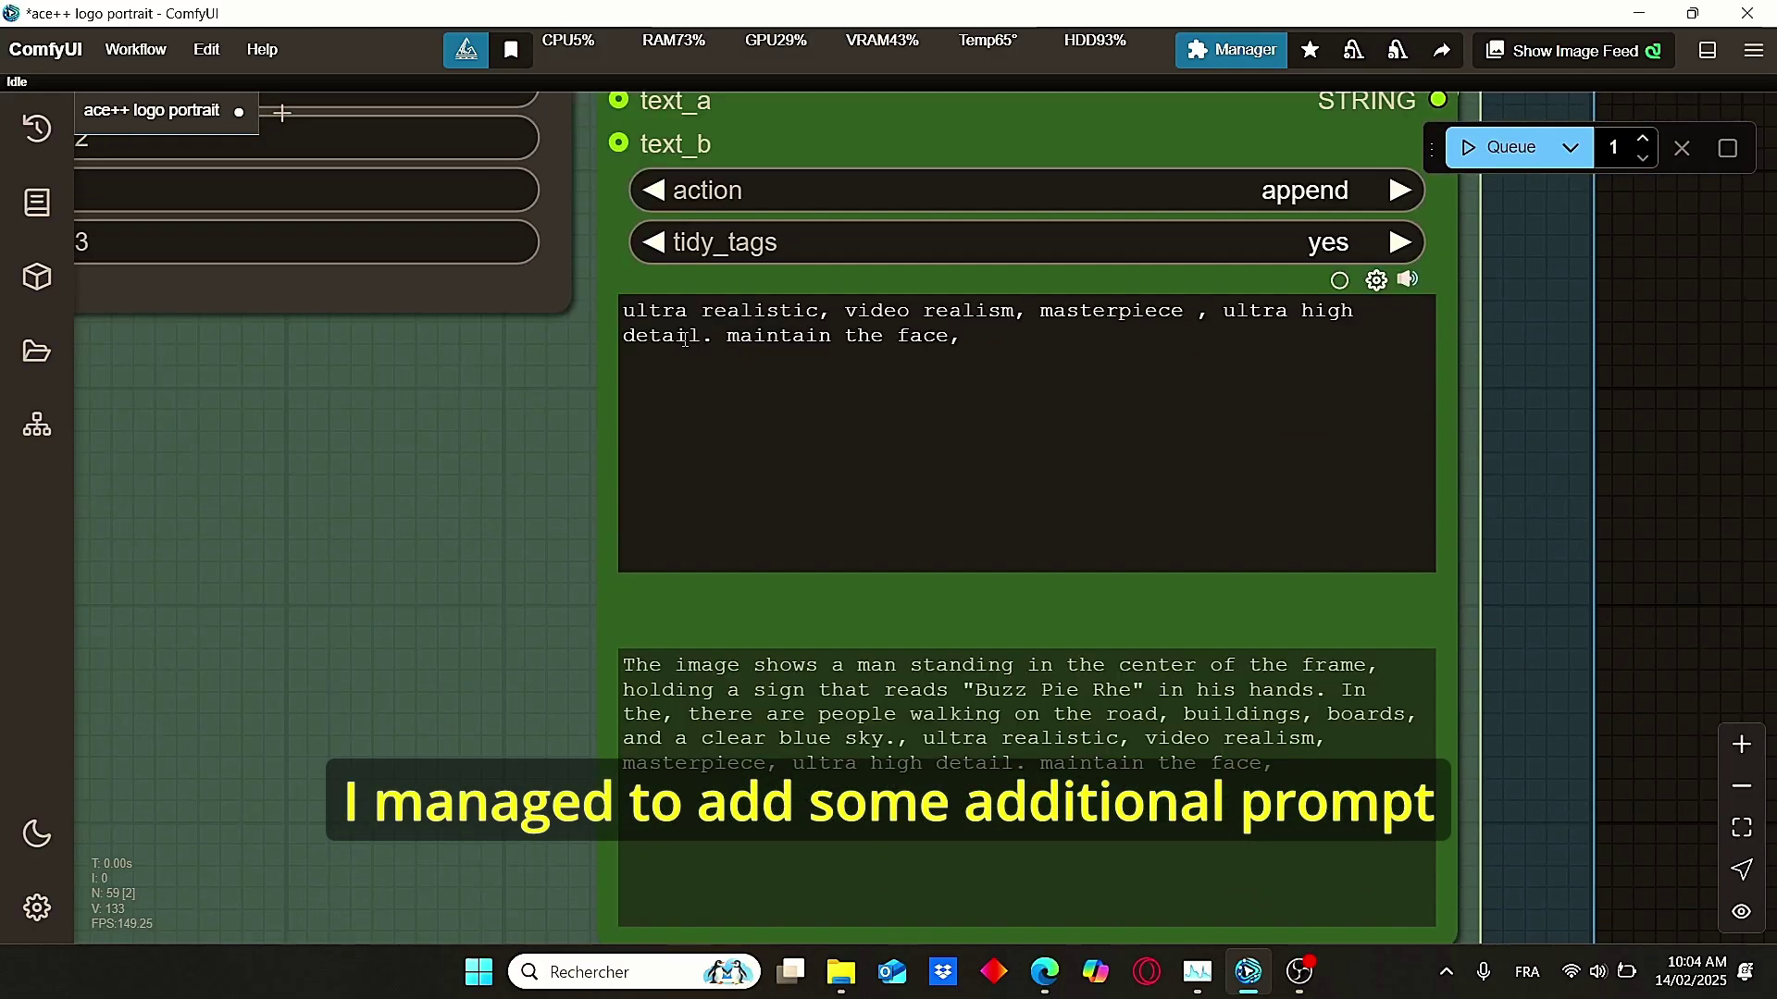
left_click(674, 336)
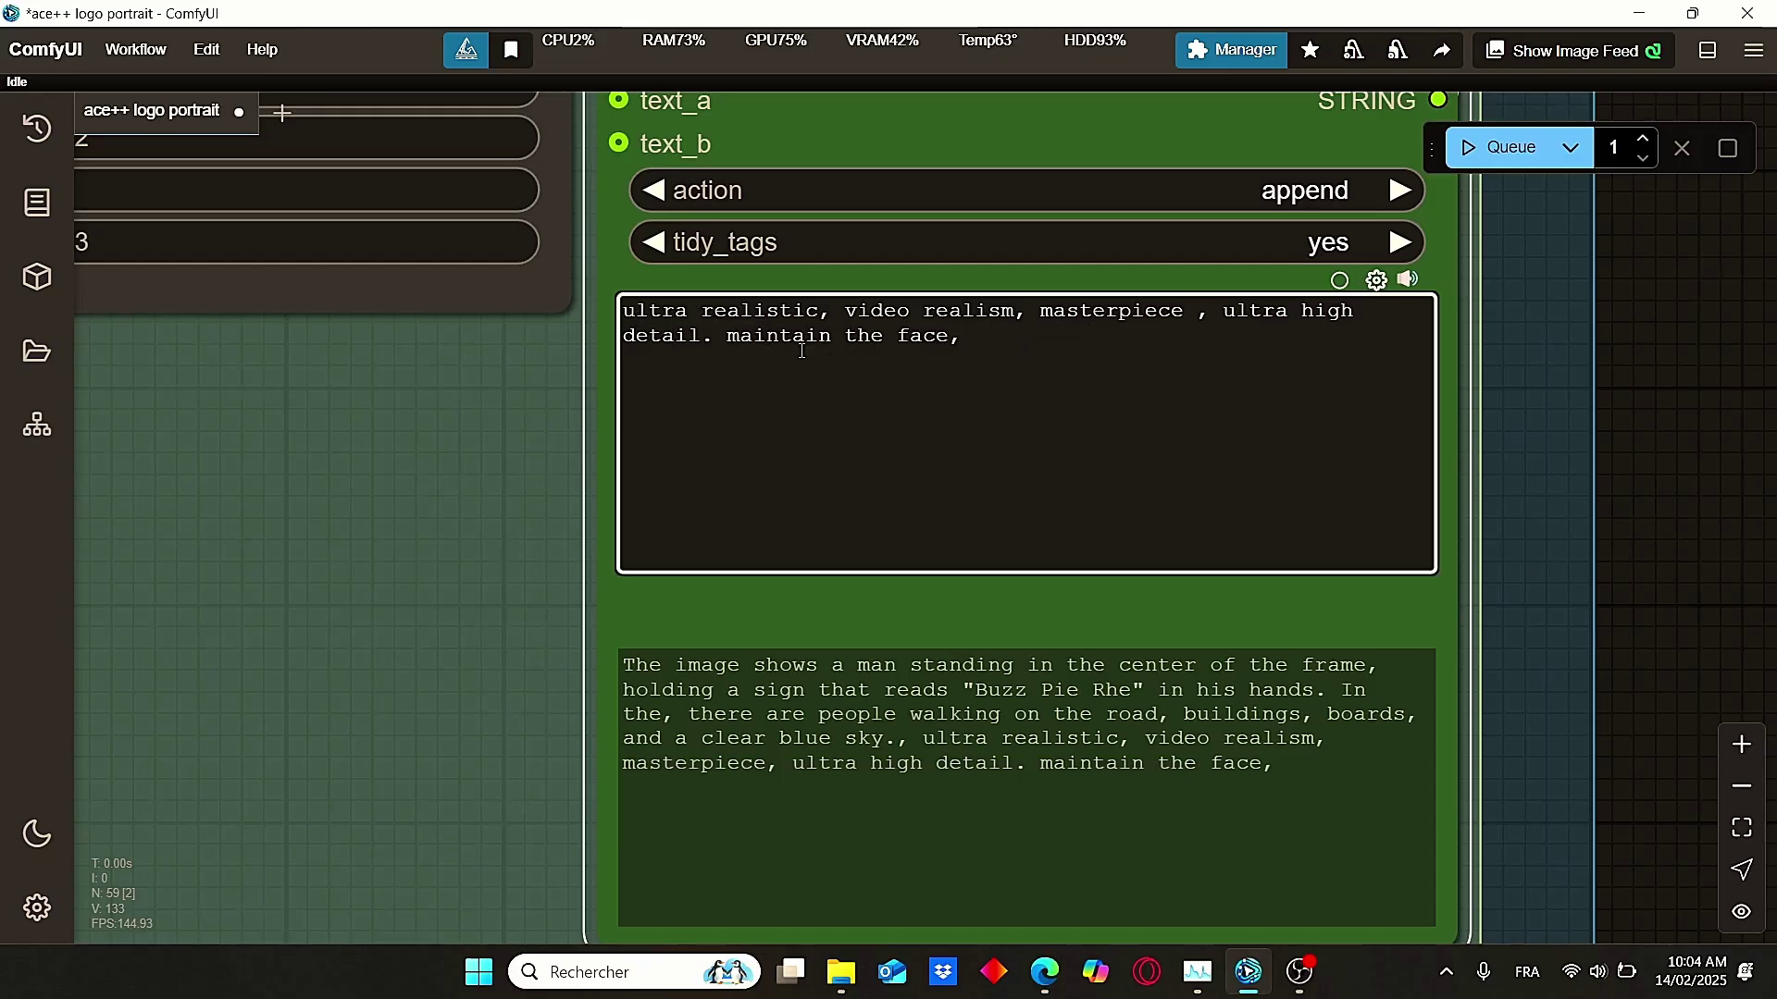
left_click_drag(729, 341, 949, 339)
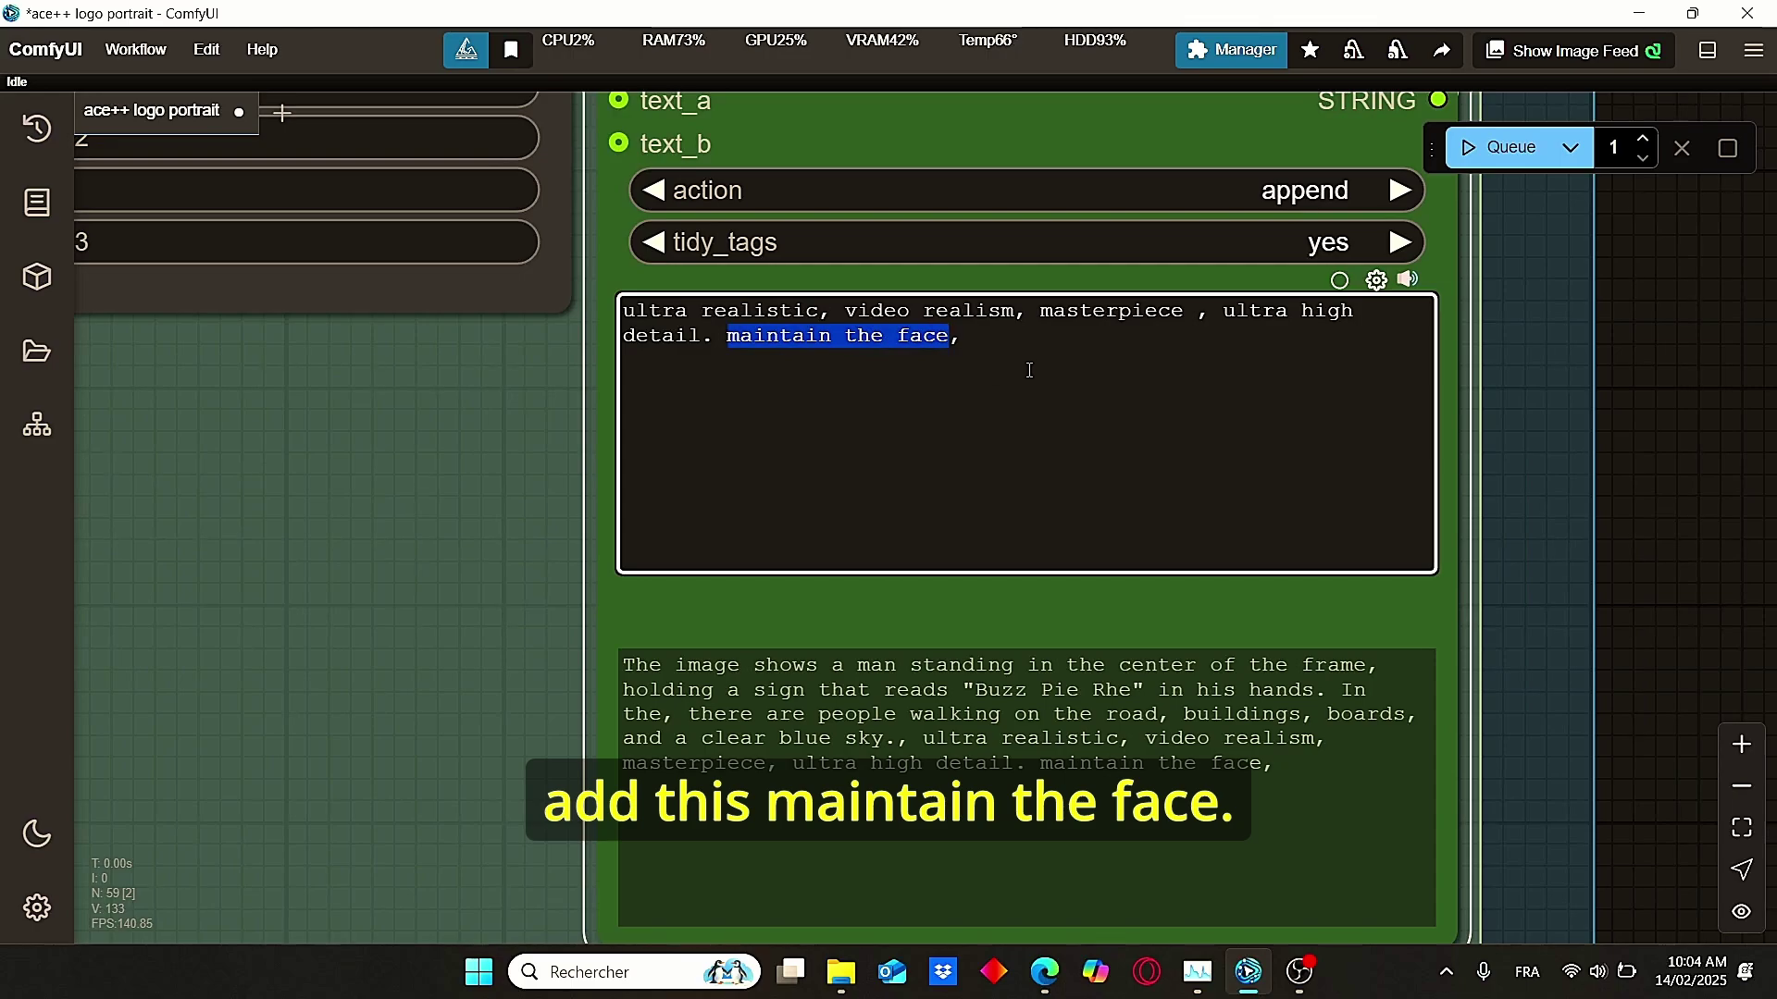
- Read the combined prompt in the String Function node and review how it is built from the Florence2Run caption and CR Text Replace
left_click_drag(482, 638, 479, 571)
scroll(480, 571, "down", 2)
scroll(467, 634, "up", 3)
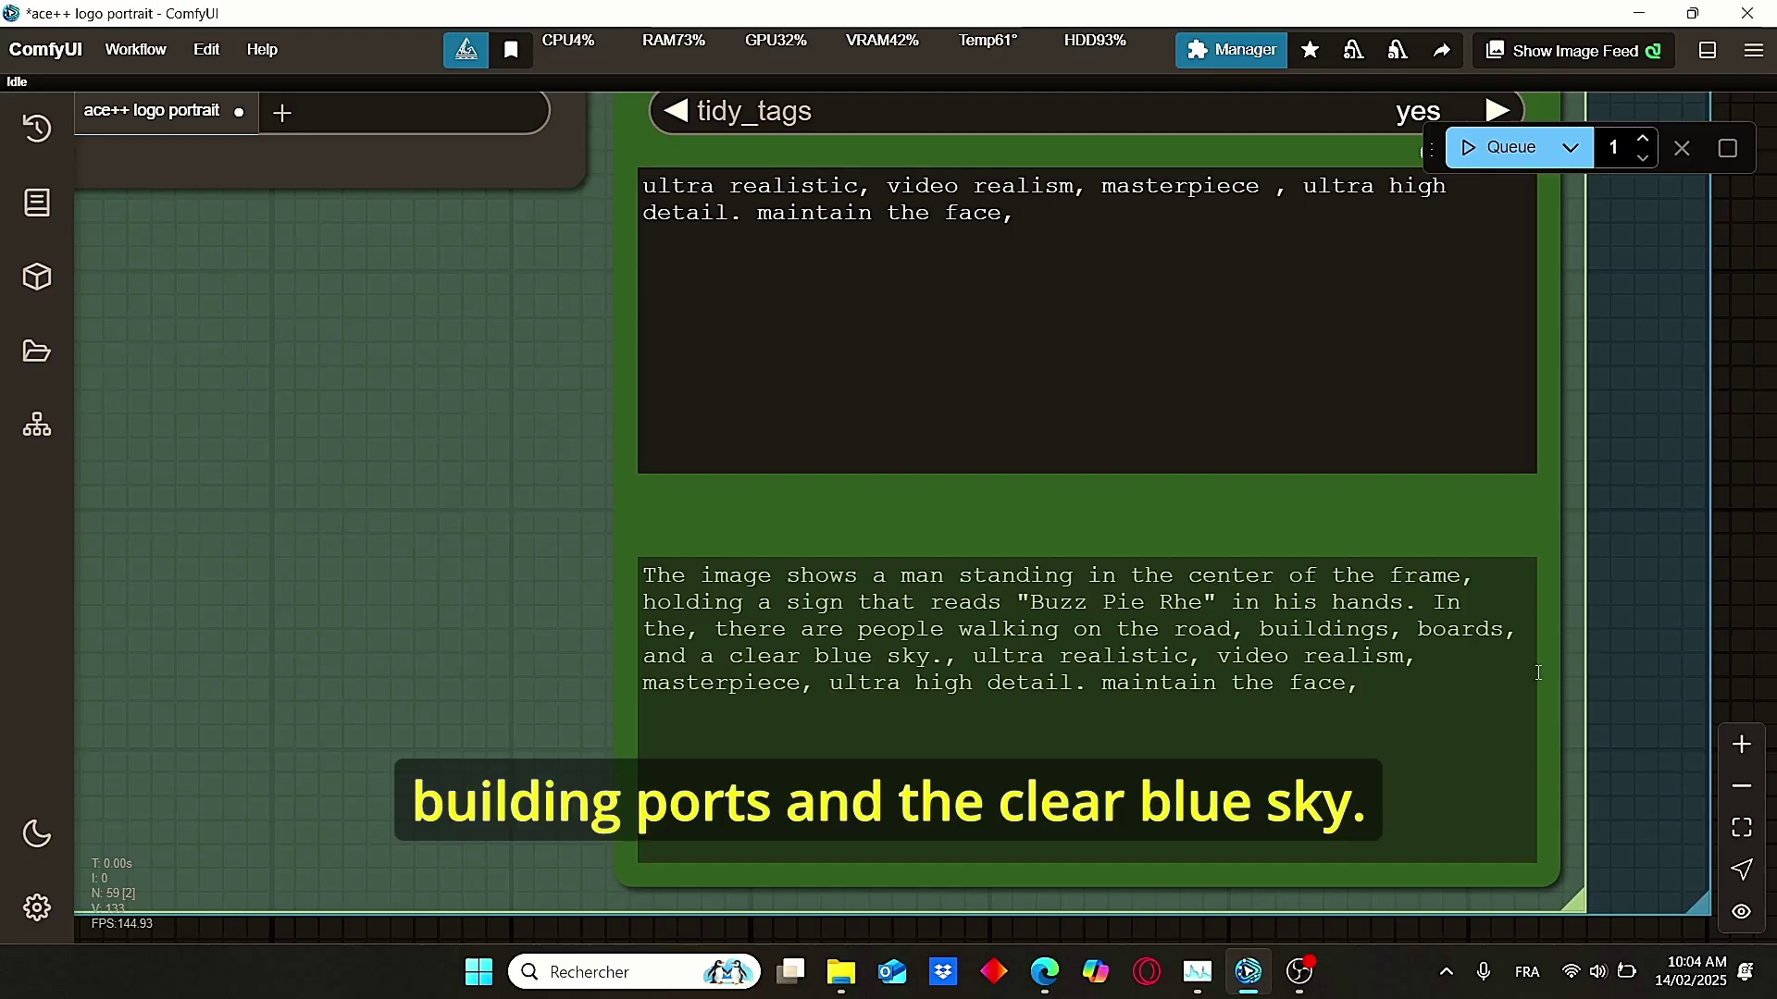
scroll(539, 692, "down", 1)
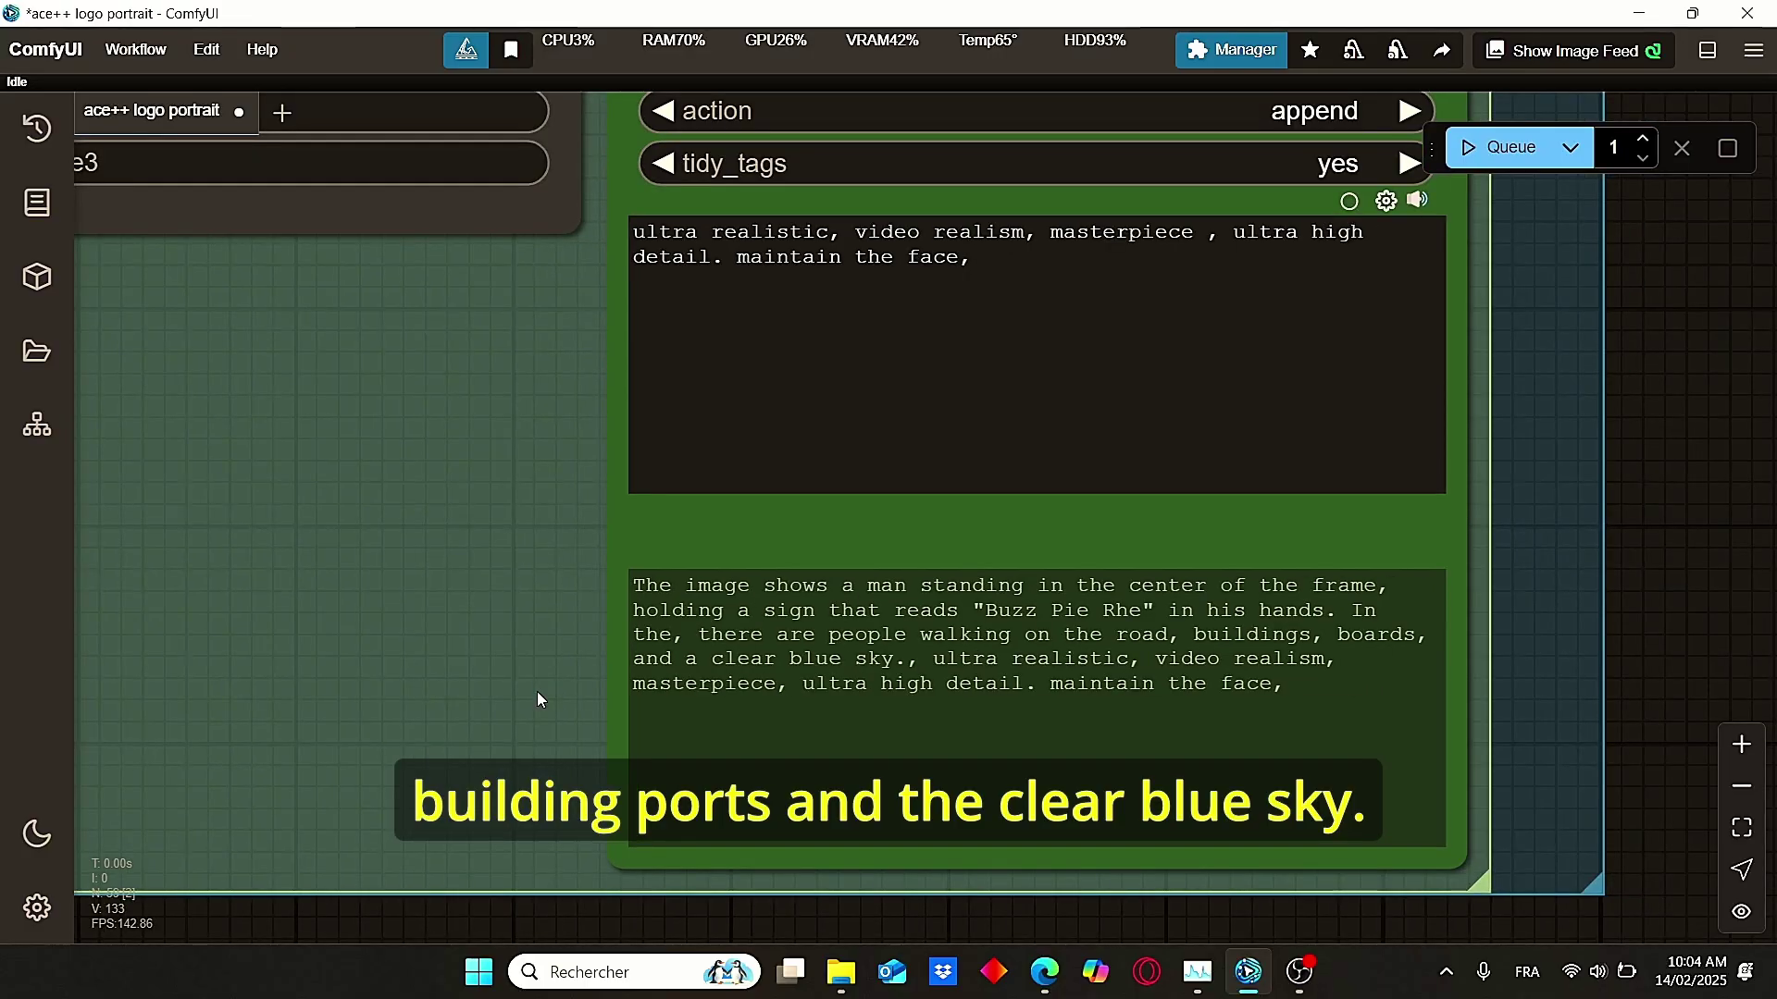
scroll(539, 700, "down", 1)
scroll(265, 508, "down", 2)
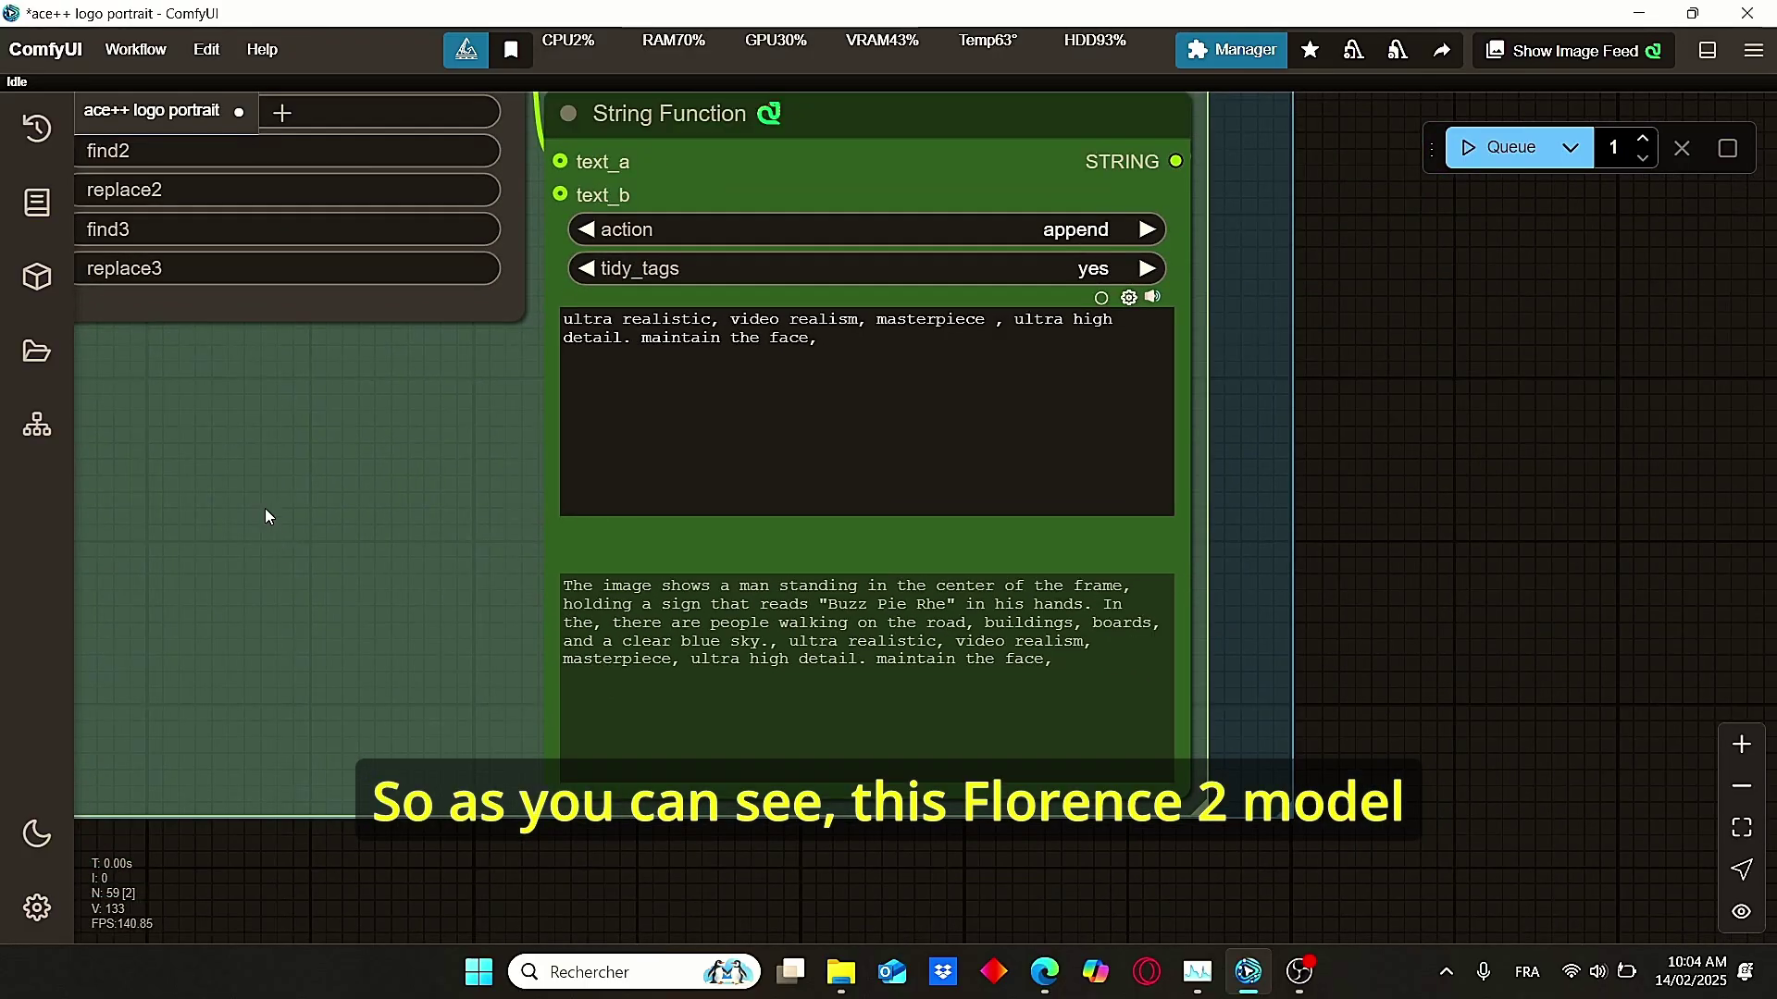
left_click_drag(264, 508, 490, 581)
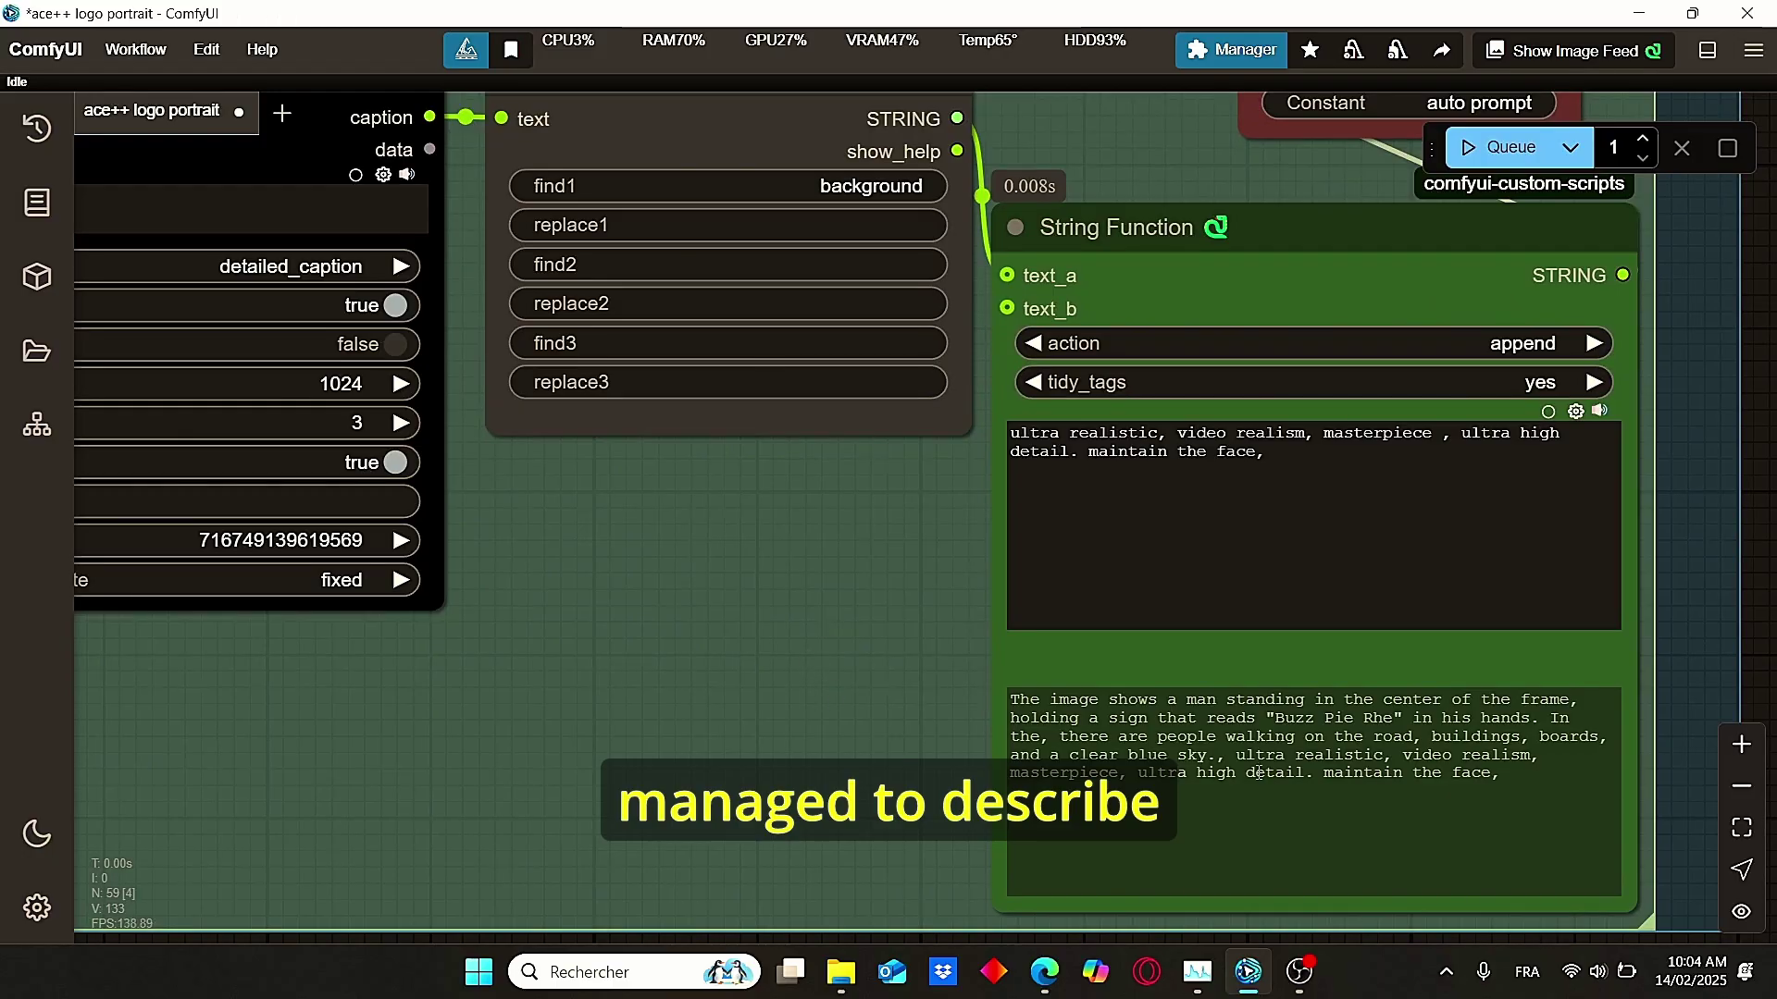
scroll(745, 583, "down", 4)
scroll(596, 514, "down", 1)
left_click_drag(596, 515, 752, 622)
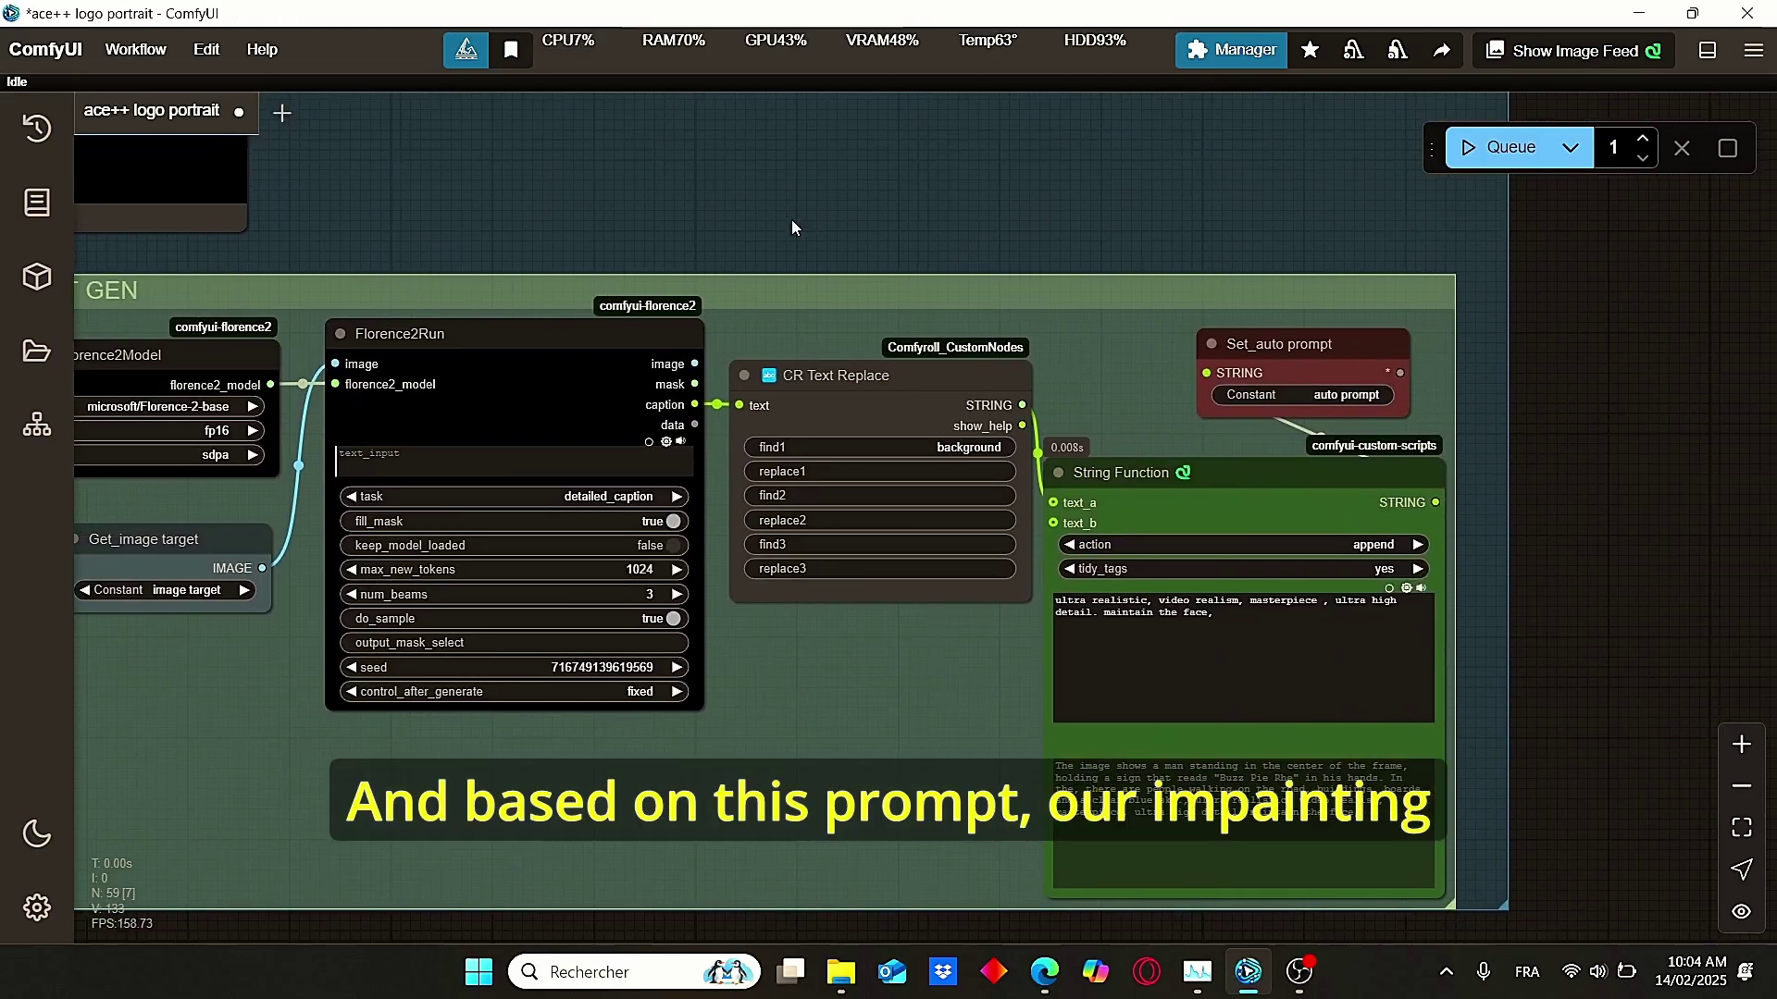
- Examine the inpainting section with the FluxGuidance, InpaintModelConditioning and KSampler nodes
scroll(1009, 319, "down", 2)
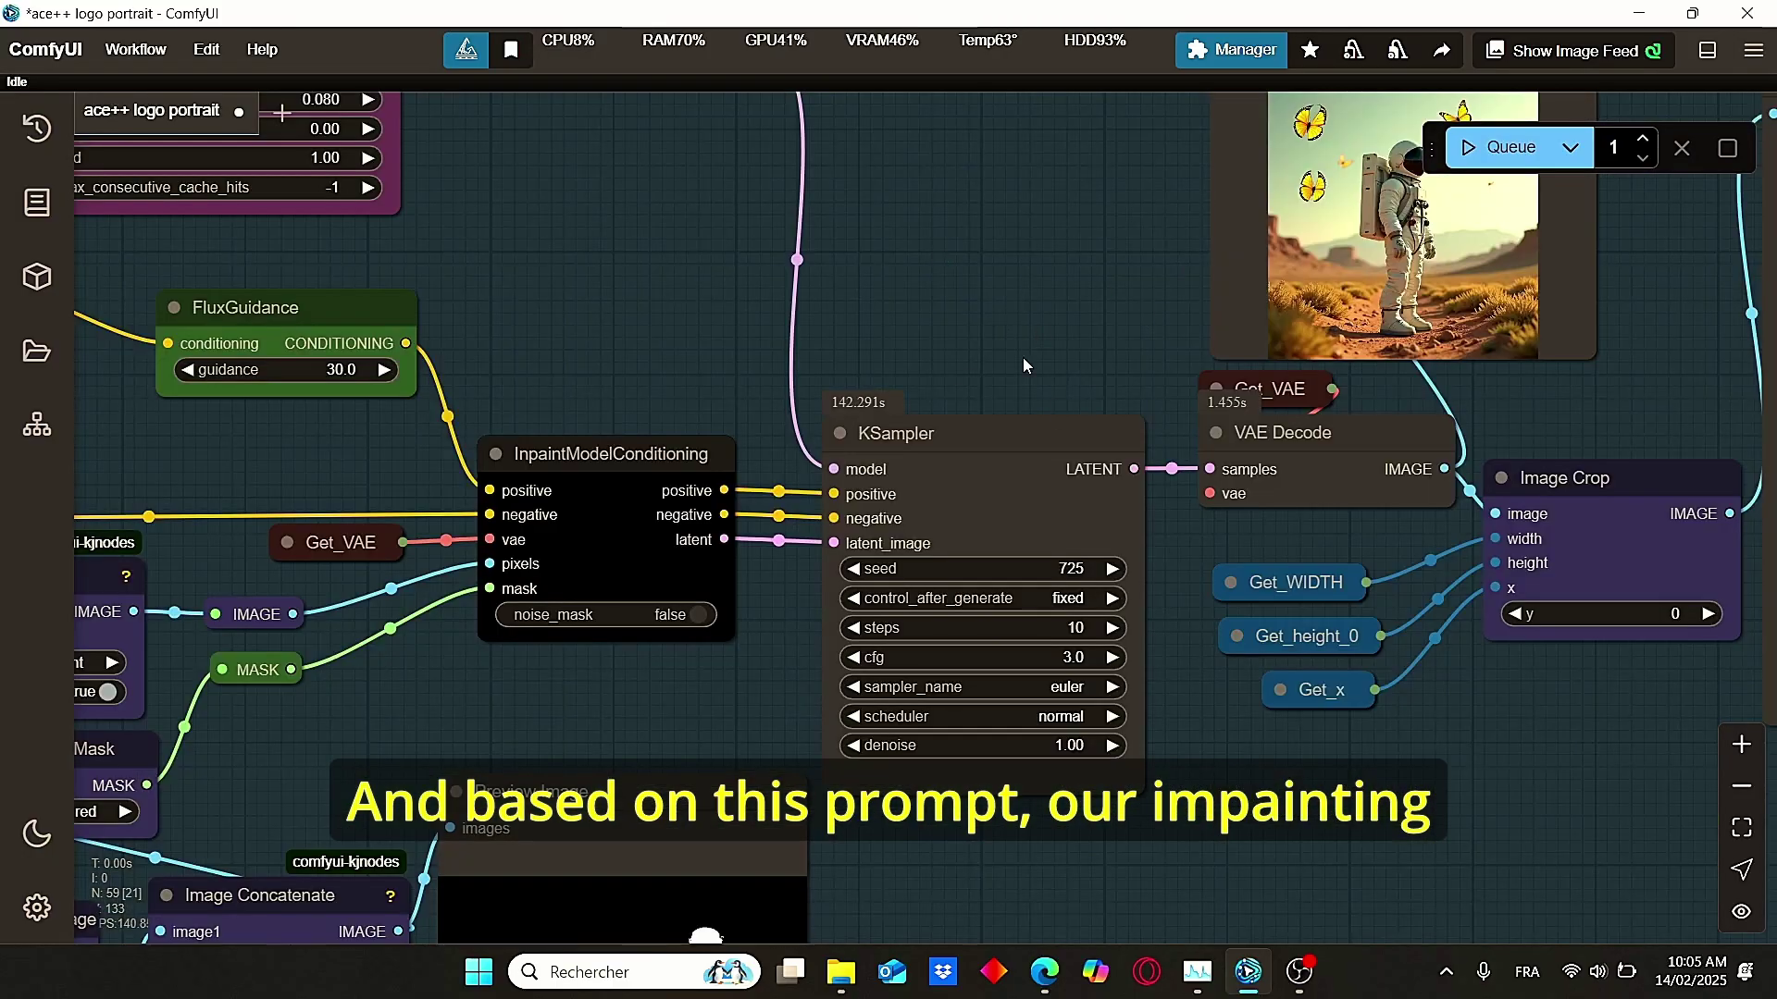
scroll(1048, 324, "down", 5)
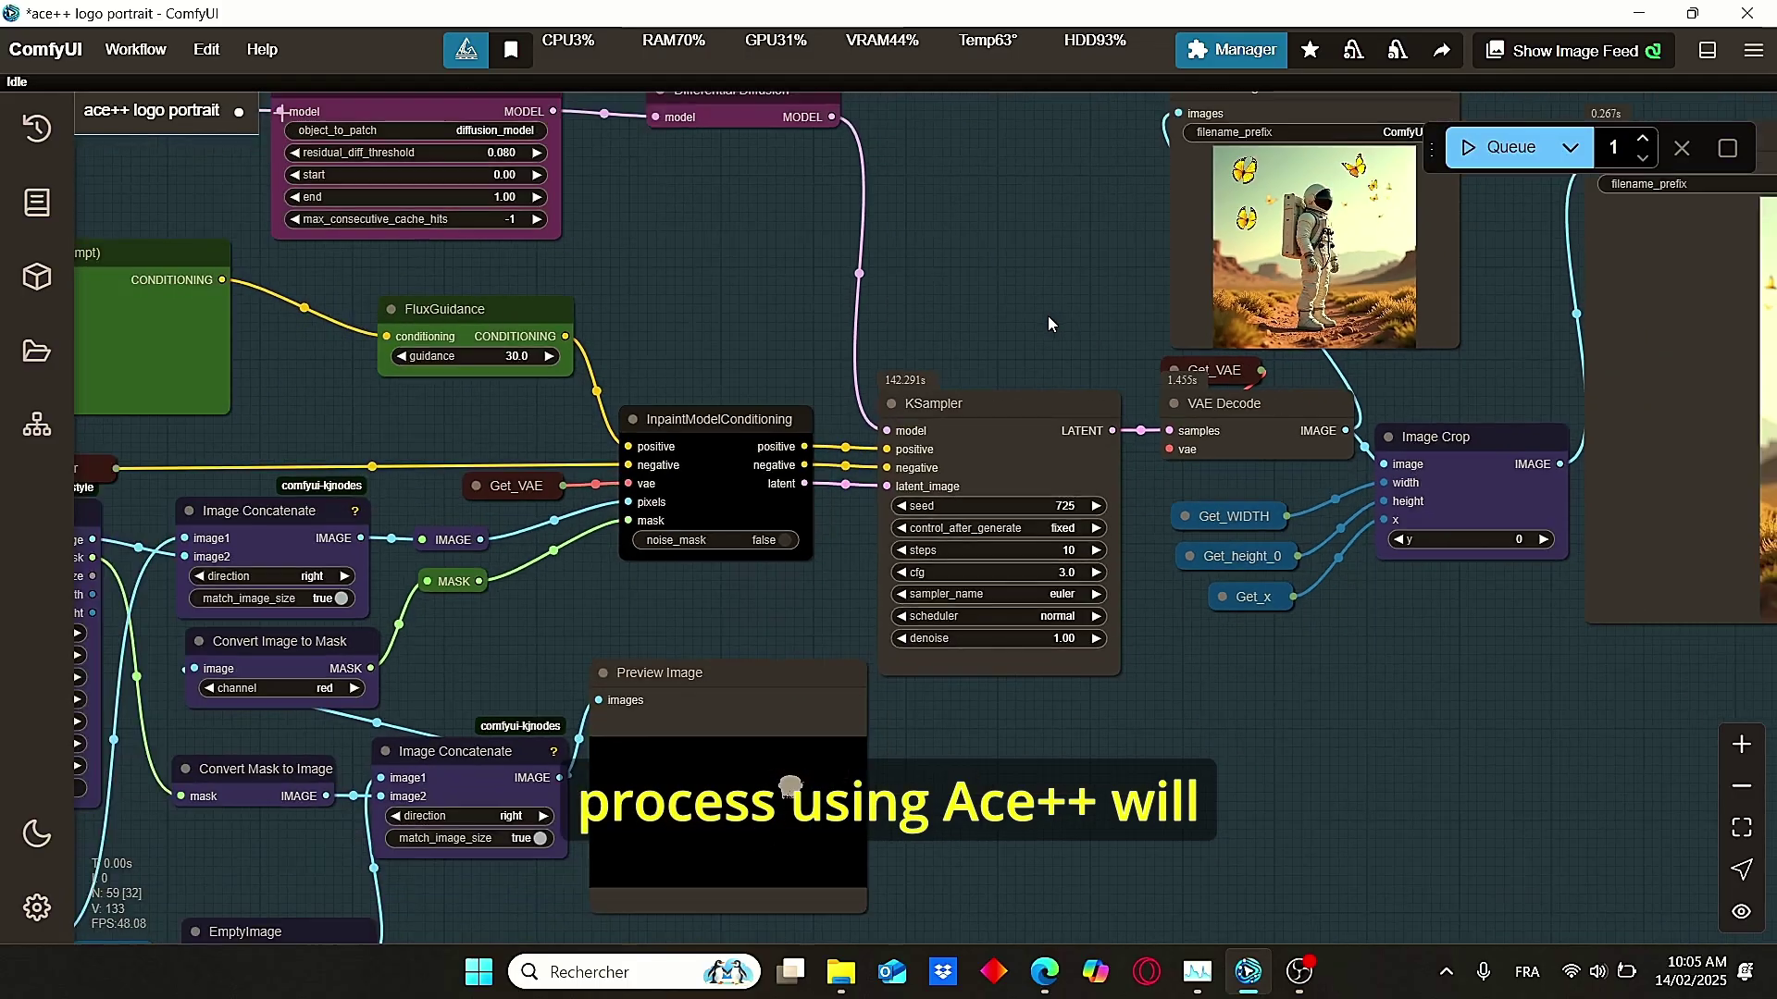
scroll(1123, 320, "up", 6)
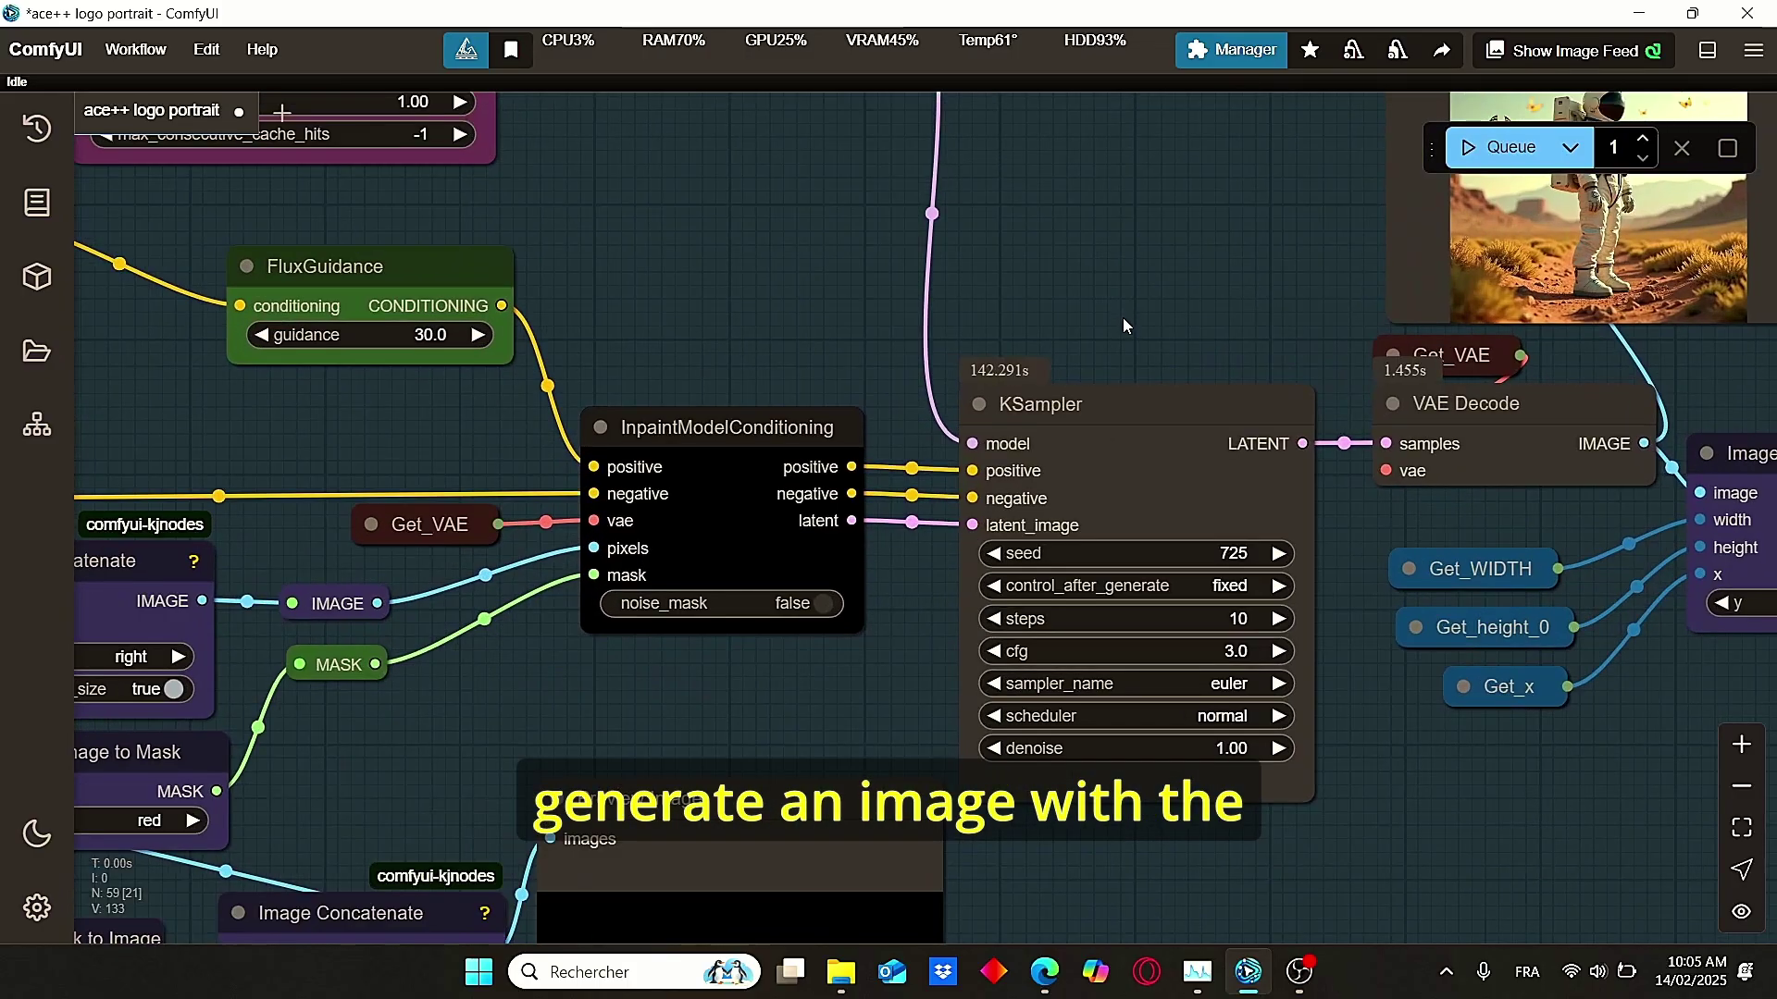
scroll(1336, 779, "down", 1)
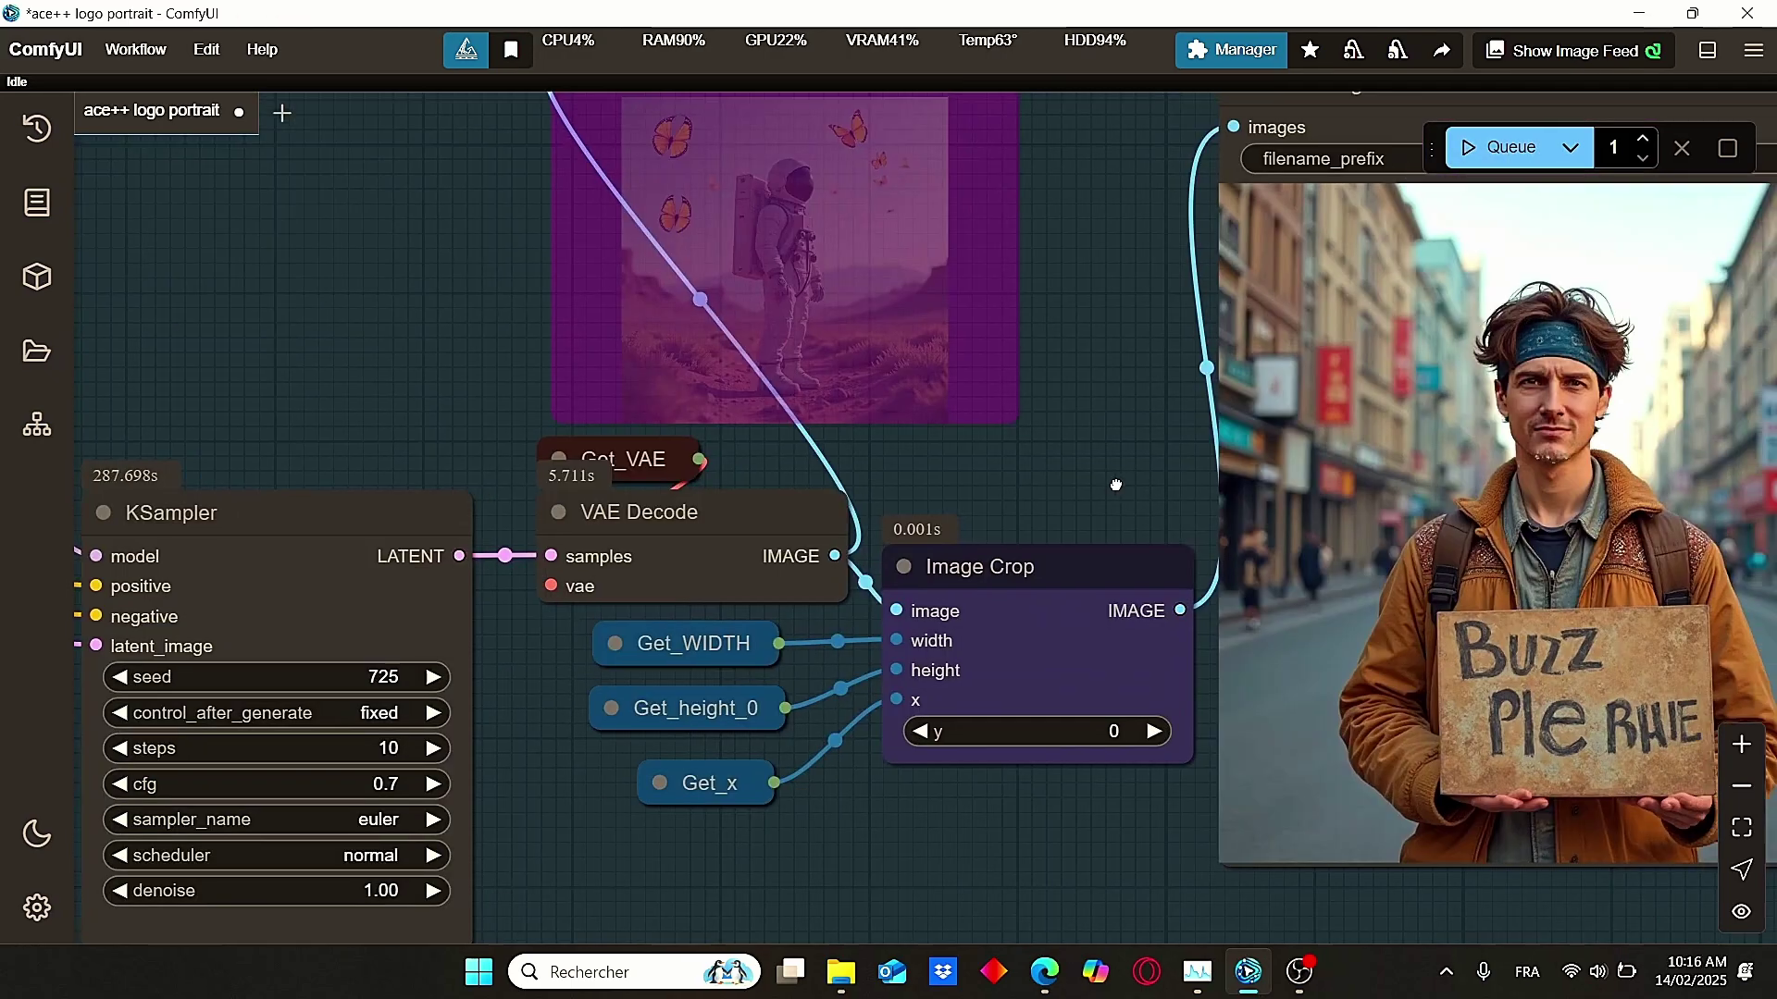
- Inspect the face-swapped result in the Save Image node along with the Image Crop and VAE Decode nodes feeding it
left_click_drag(1125, 492, 774, 492)
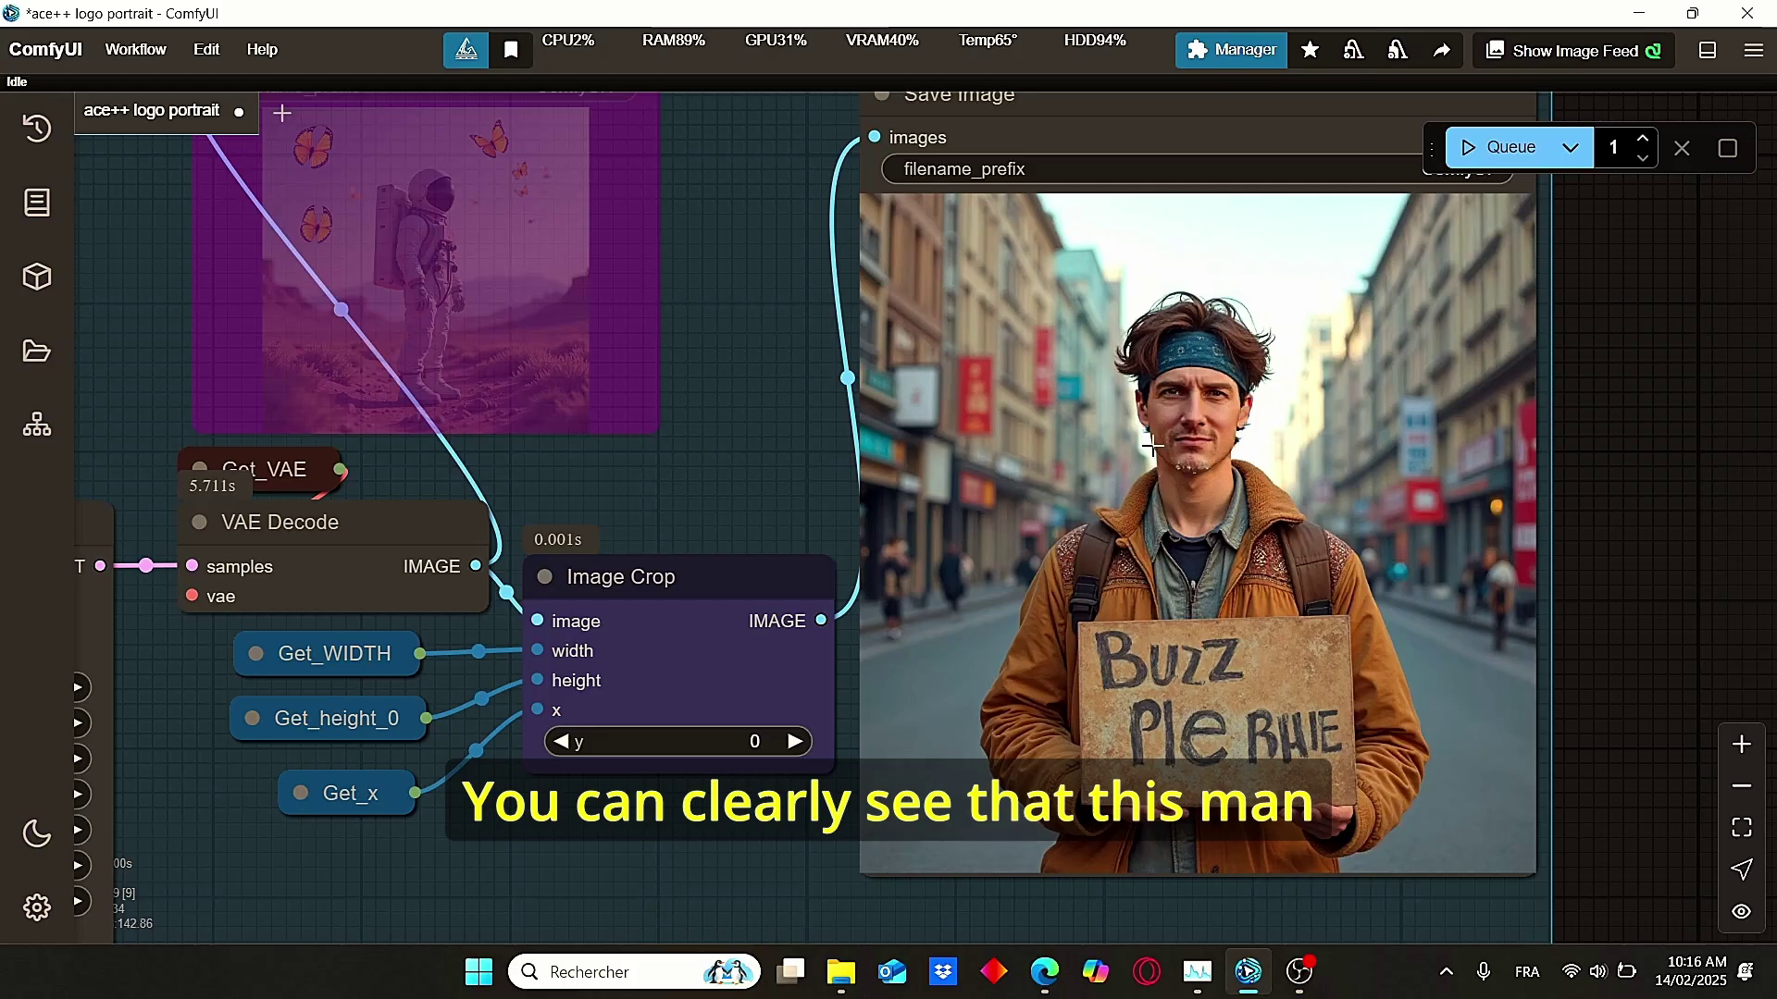
scroll(1153, 444, "down", 5)
left_click_drag(720, 719, 1129, 448)
left_click_drag(1350, 491, 1009, 565)
scroll(1085, 404, "up", 5)
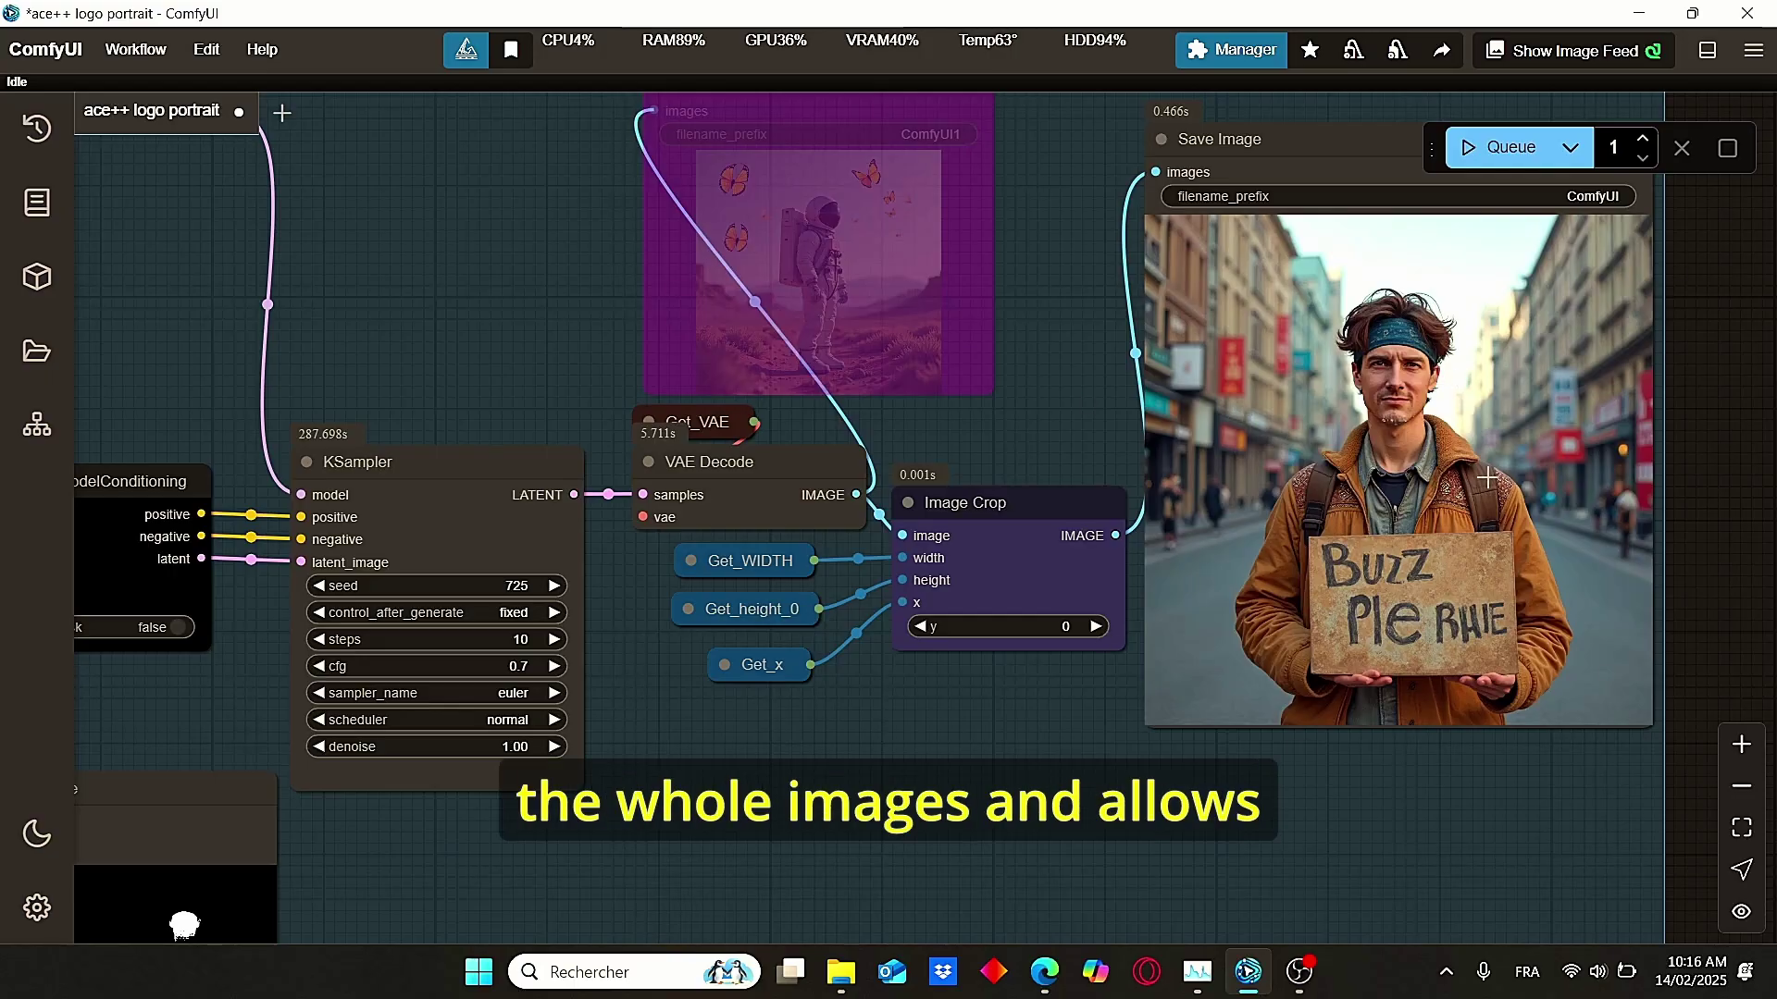
scroll(1531, 424, "up", 4)
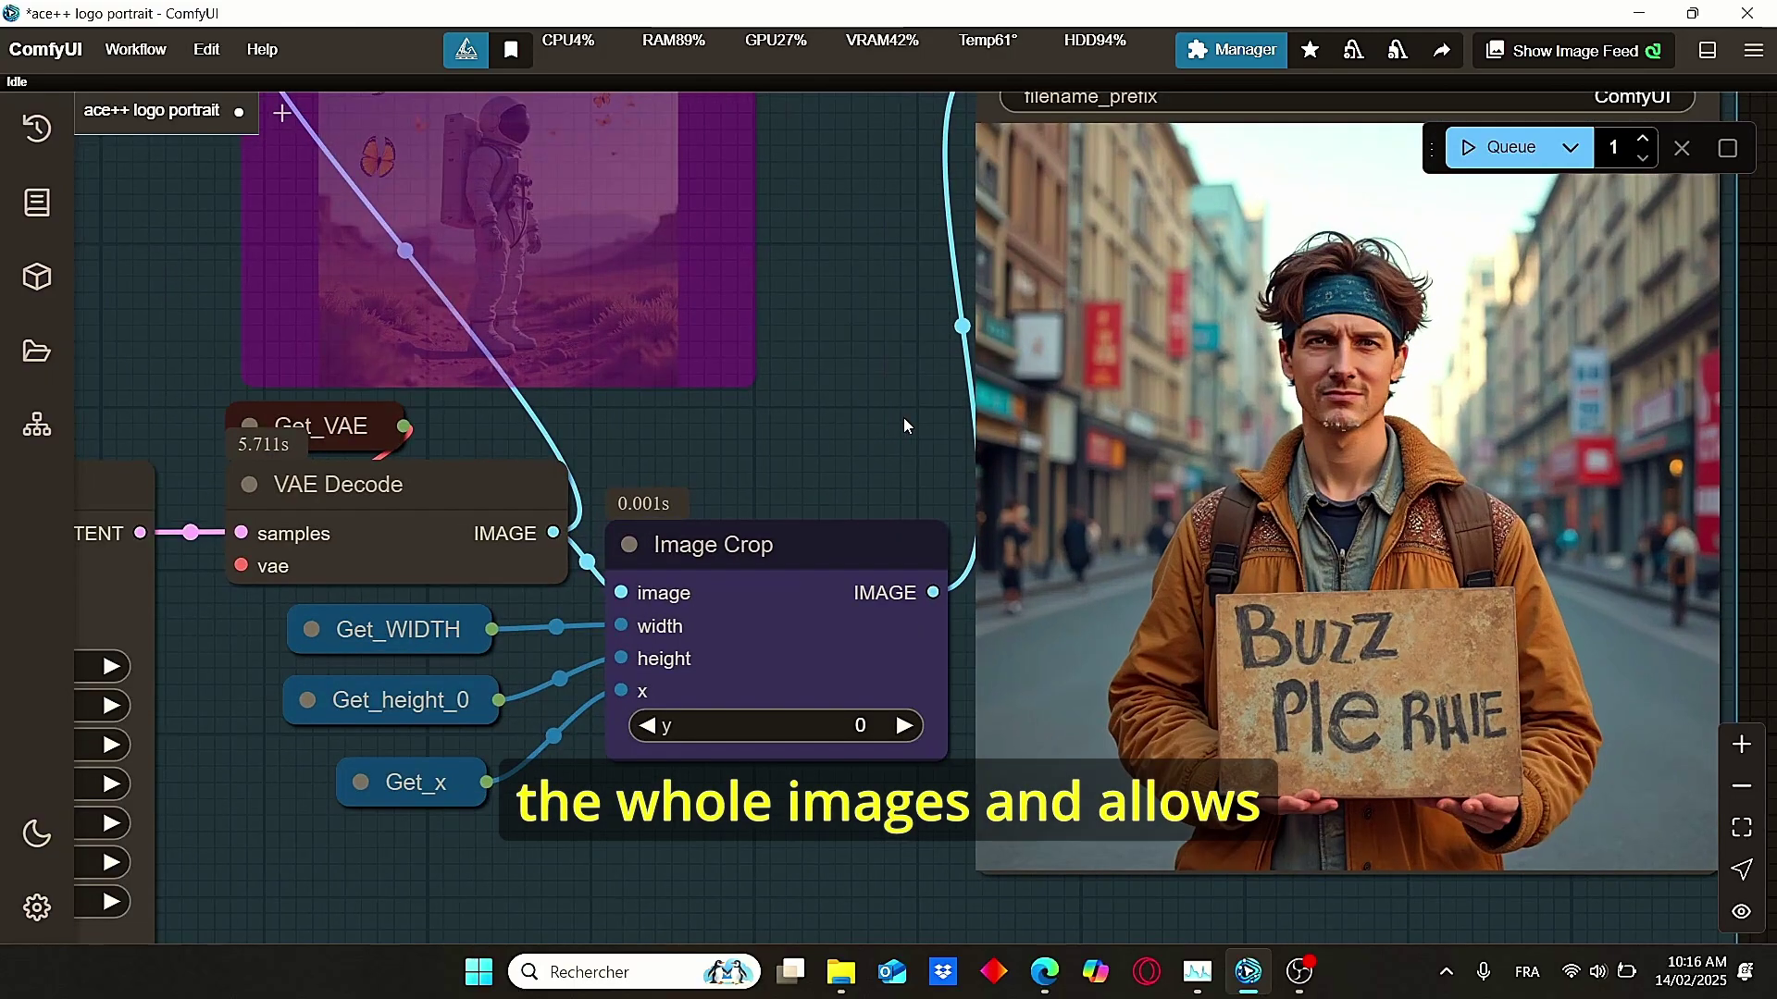
left_click_drag(903, 419, 696, 557)
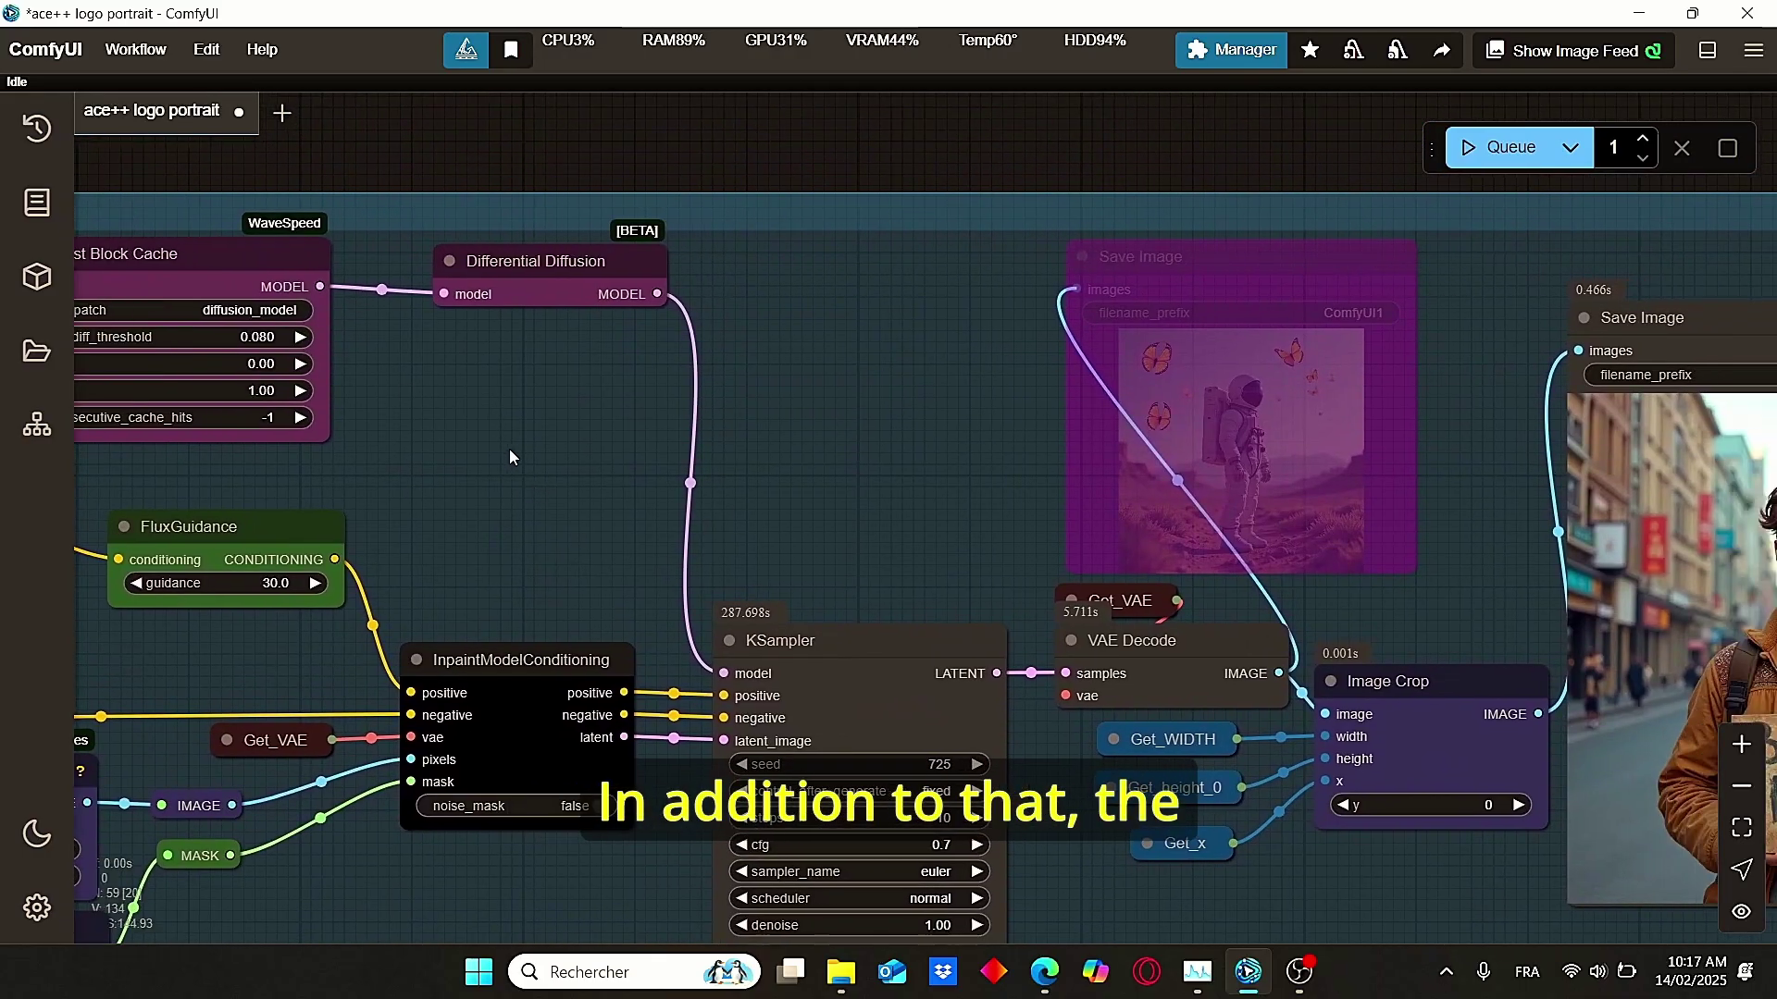
- Show the queue history and compare its run times with the models chosen in the Unet Loader (GGUF) and Power Lora Loader nodes
left_click(37, 128)
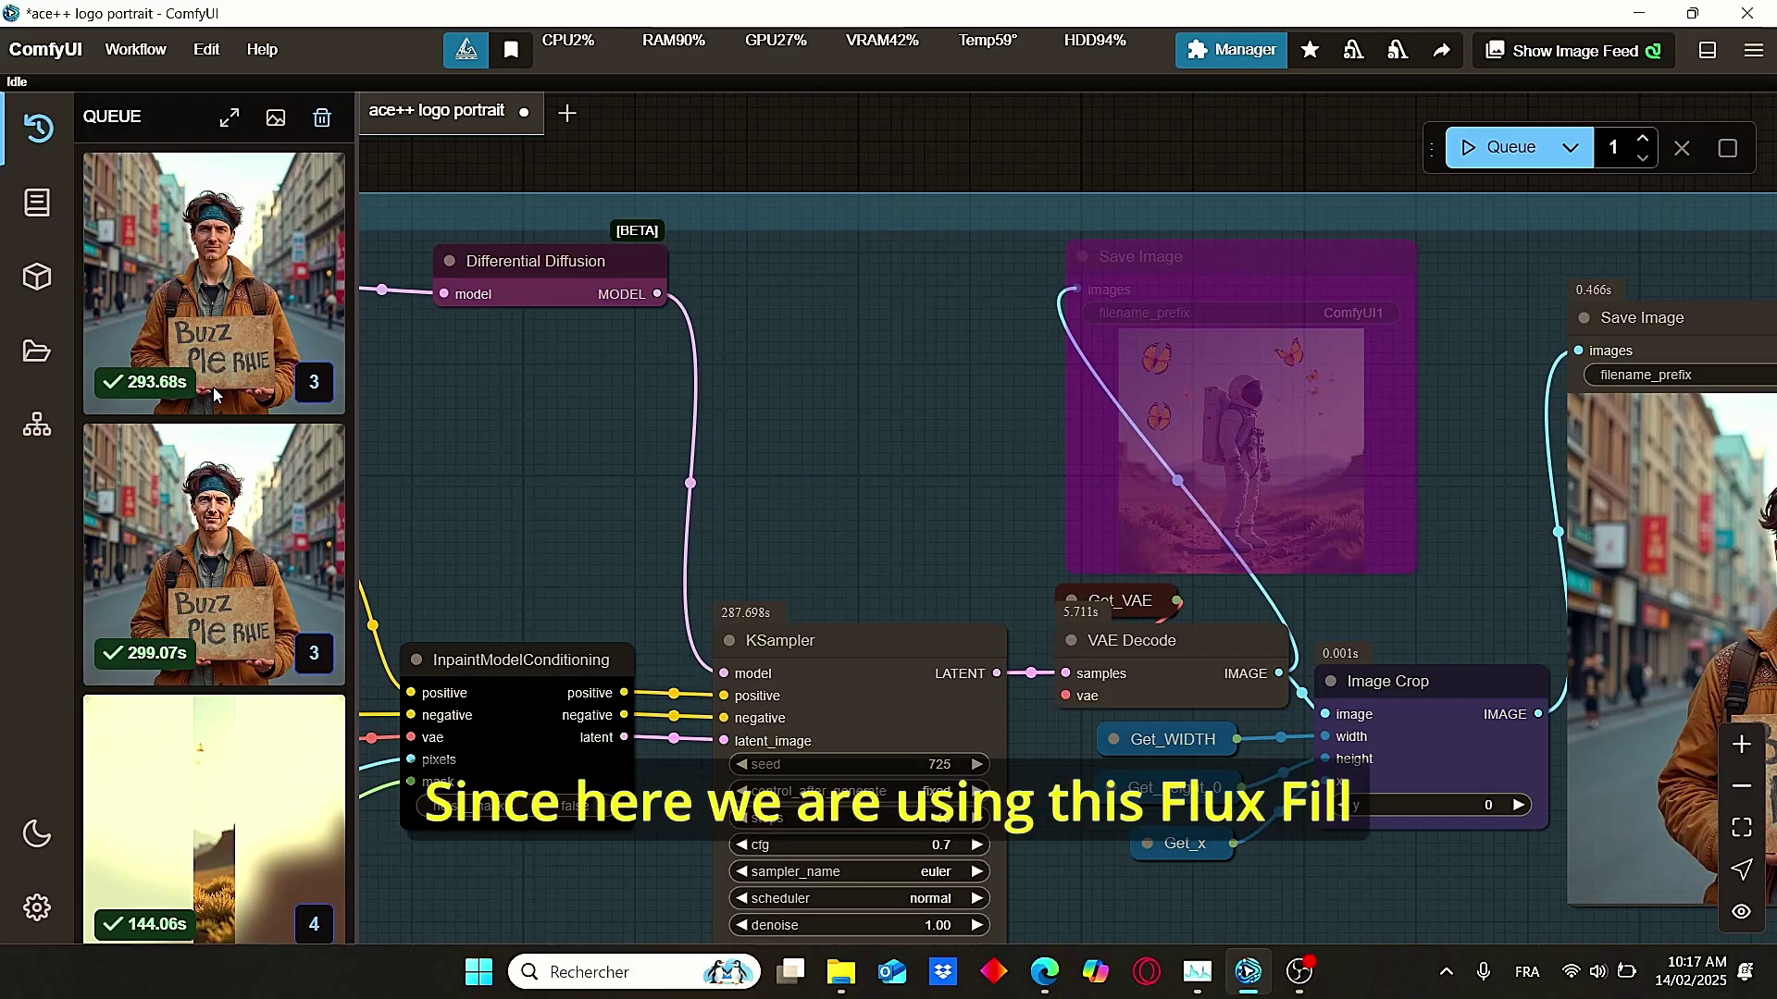
left_click_drag(387, 426, 1090, 475)
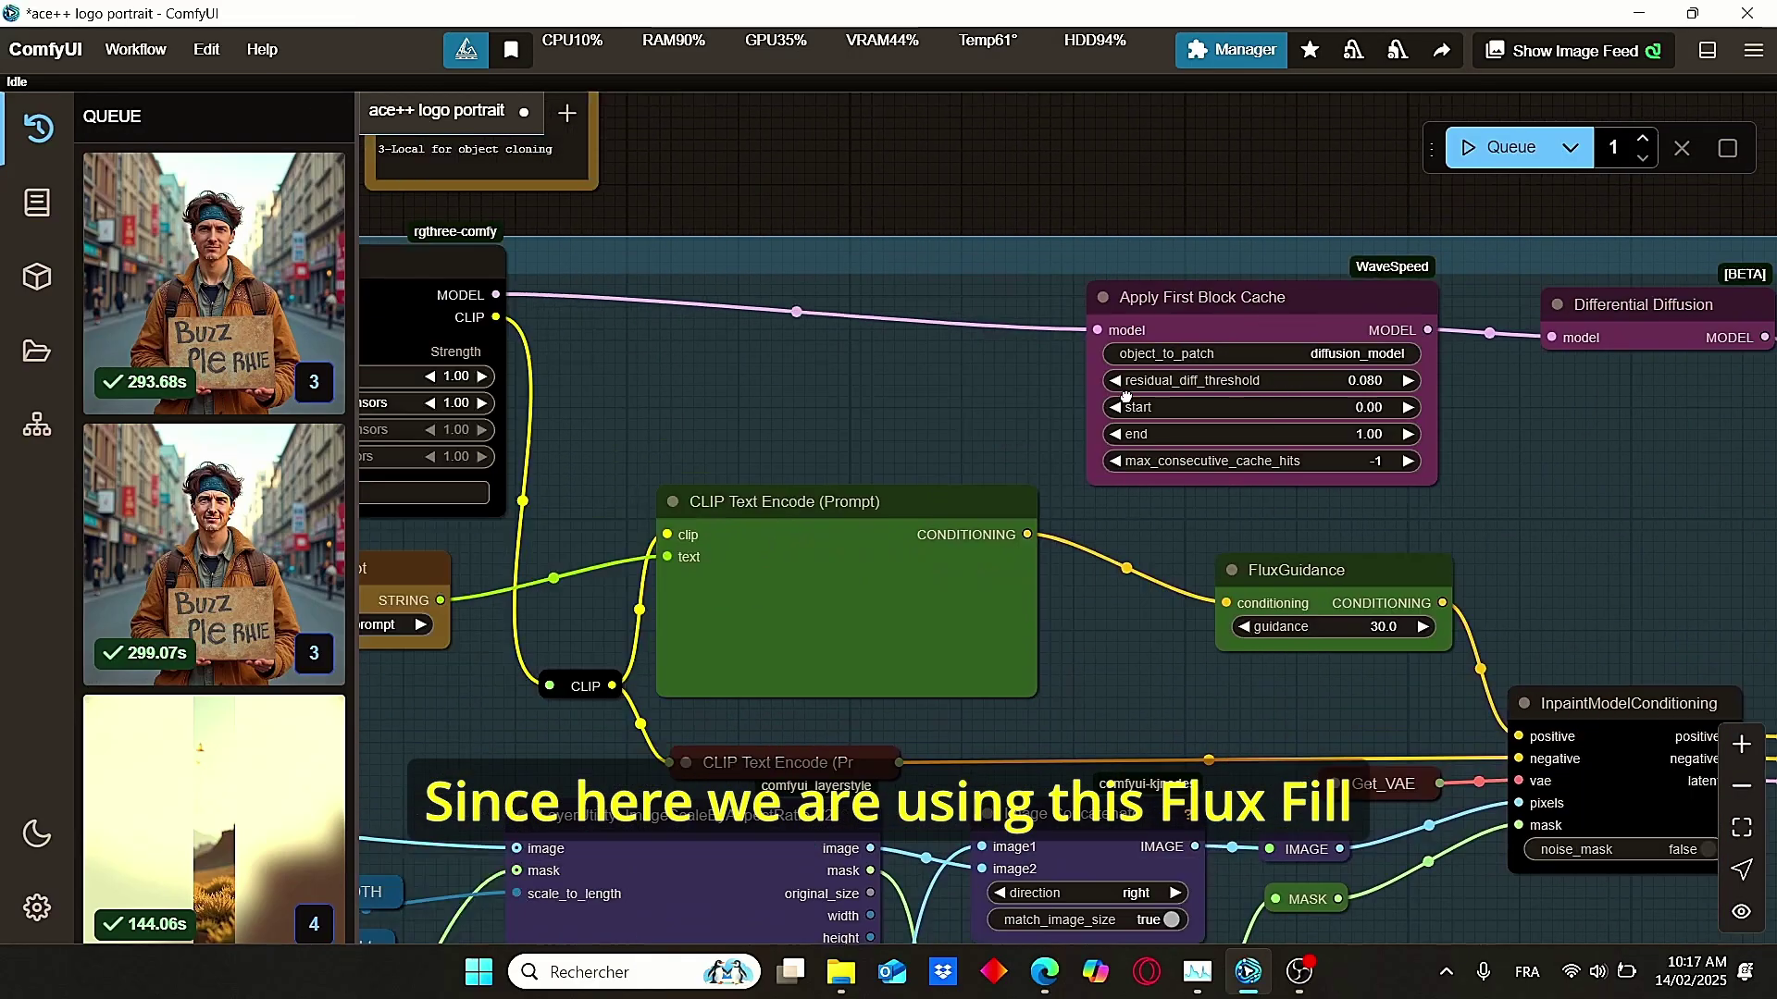
left_click_drag(1125, 396, 1407, 431)
left_click_drag(815, 449, 1498, 491)
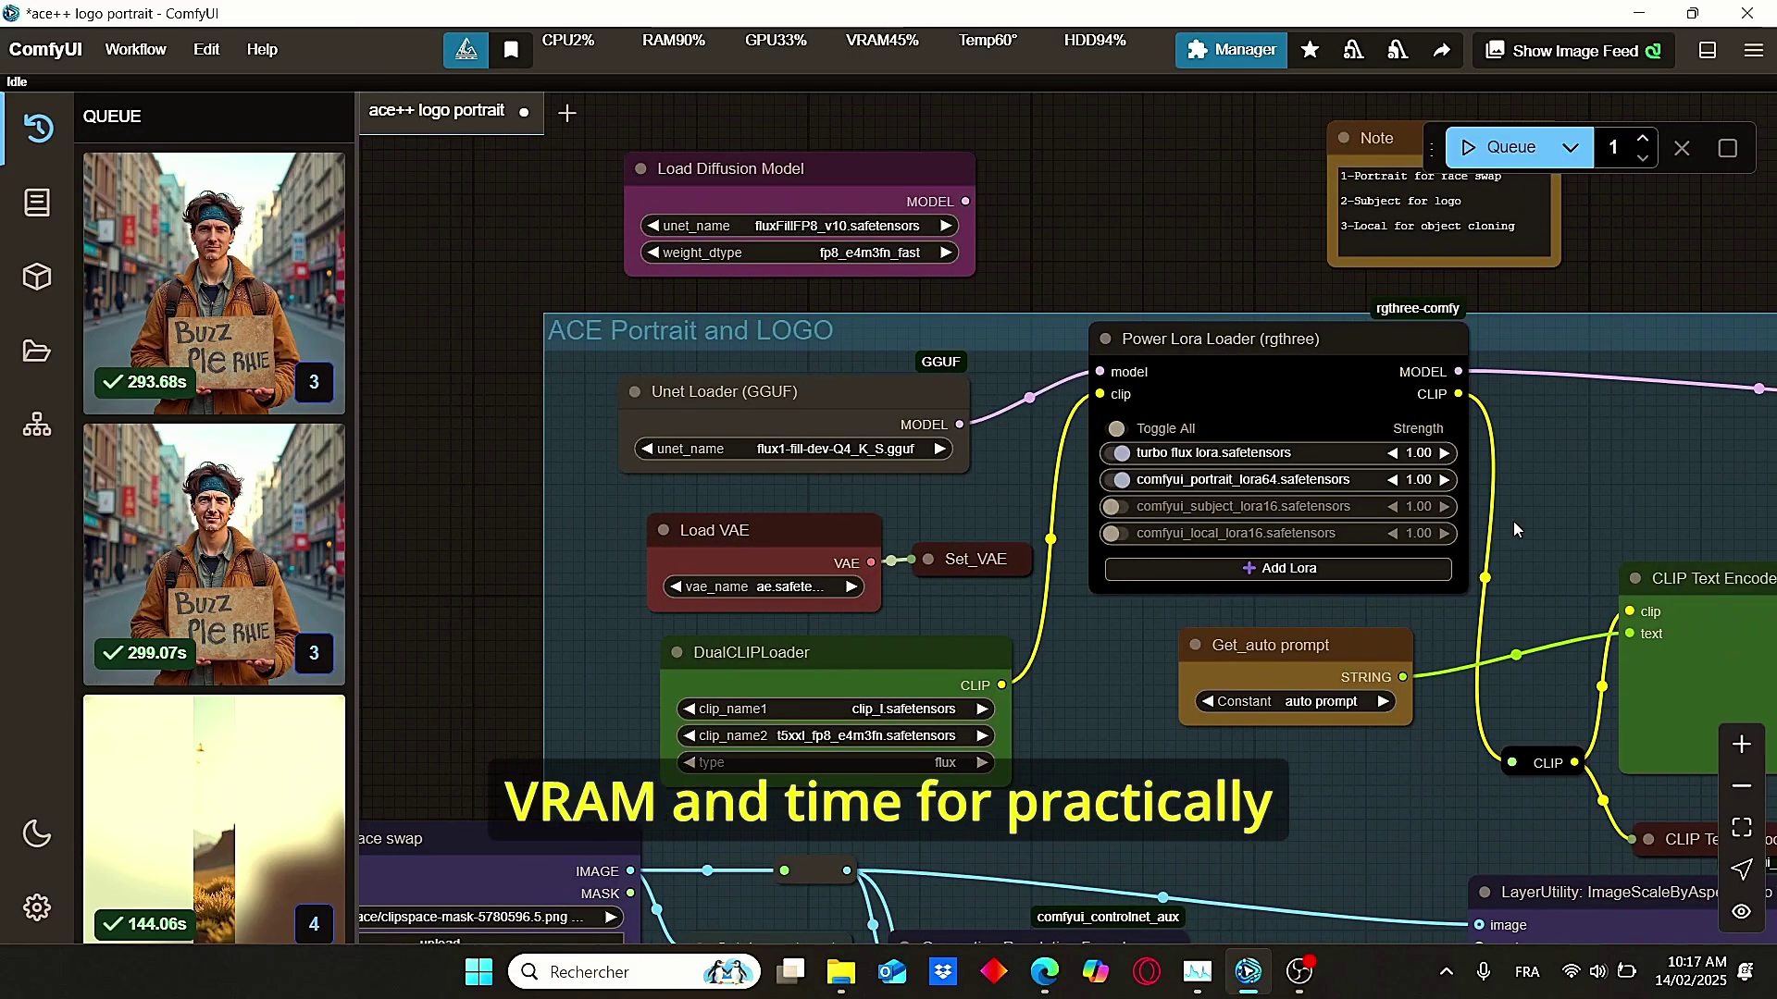
- Trace the model path from Power Lora Loader through Apply First Block Cache and Differential Diffusion to the KSampler
scroll(1675, 525, "down", 3)
left_click_drag(1675, 525, 818, 532)
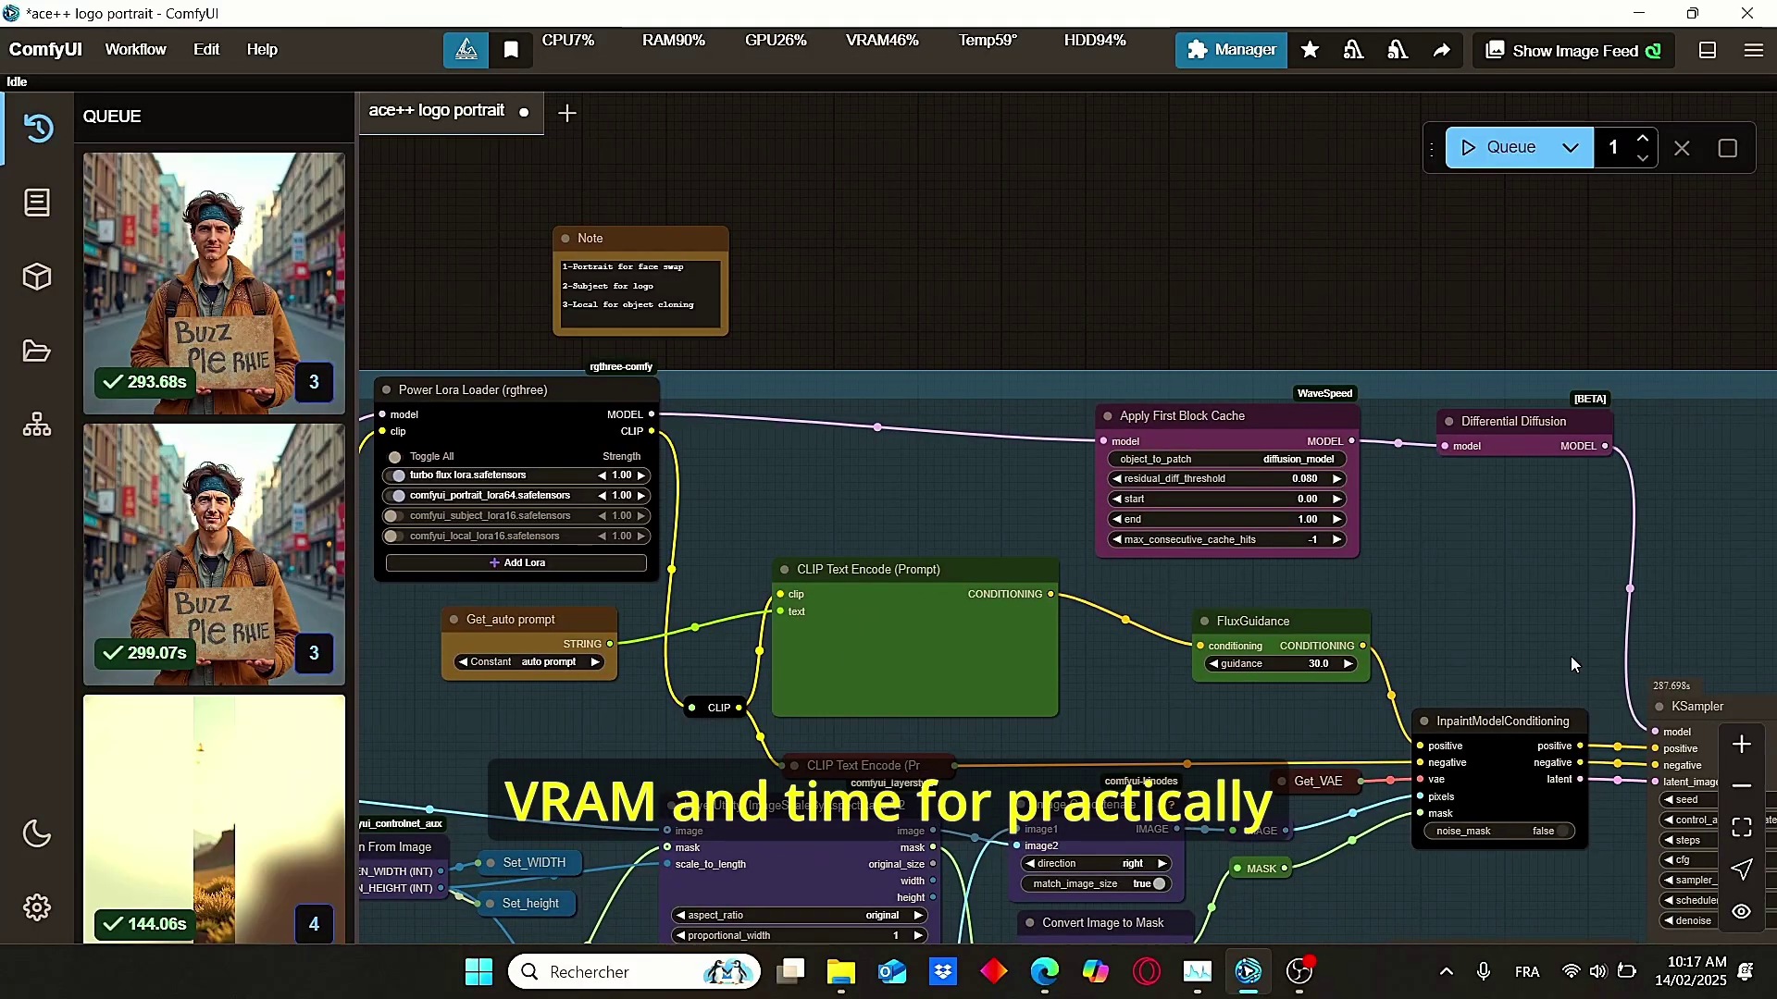
left_click_drag(1514, 638, 969, 607)
left_click_drag(1286, 575, 1136, 563)
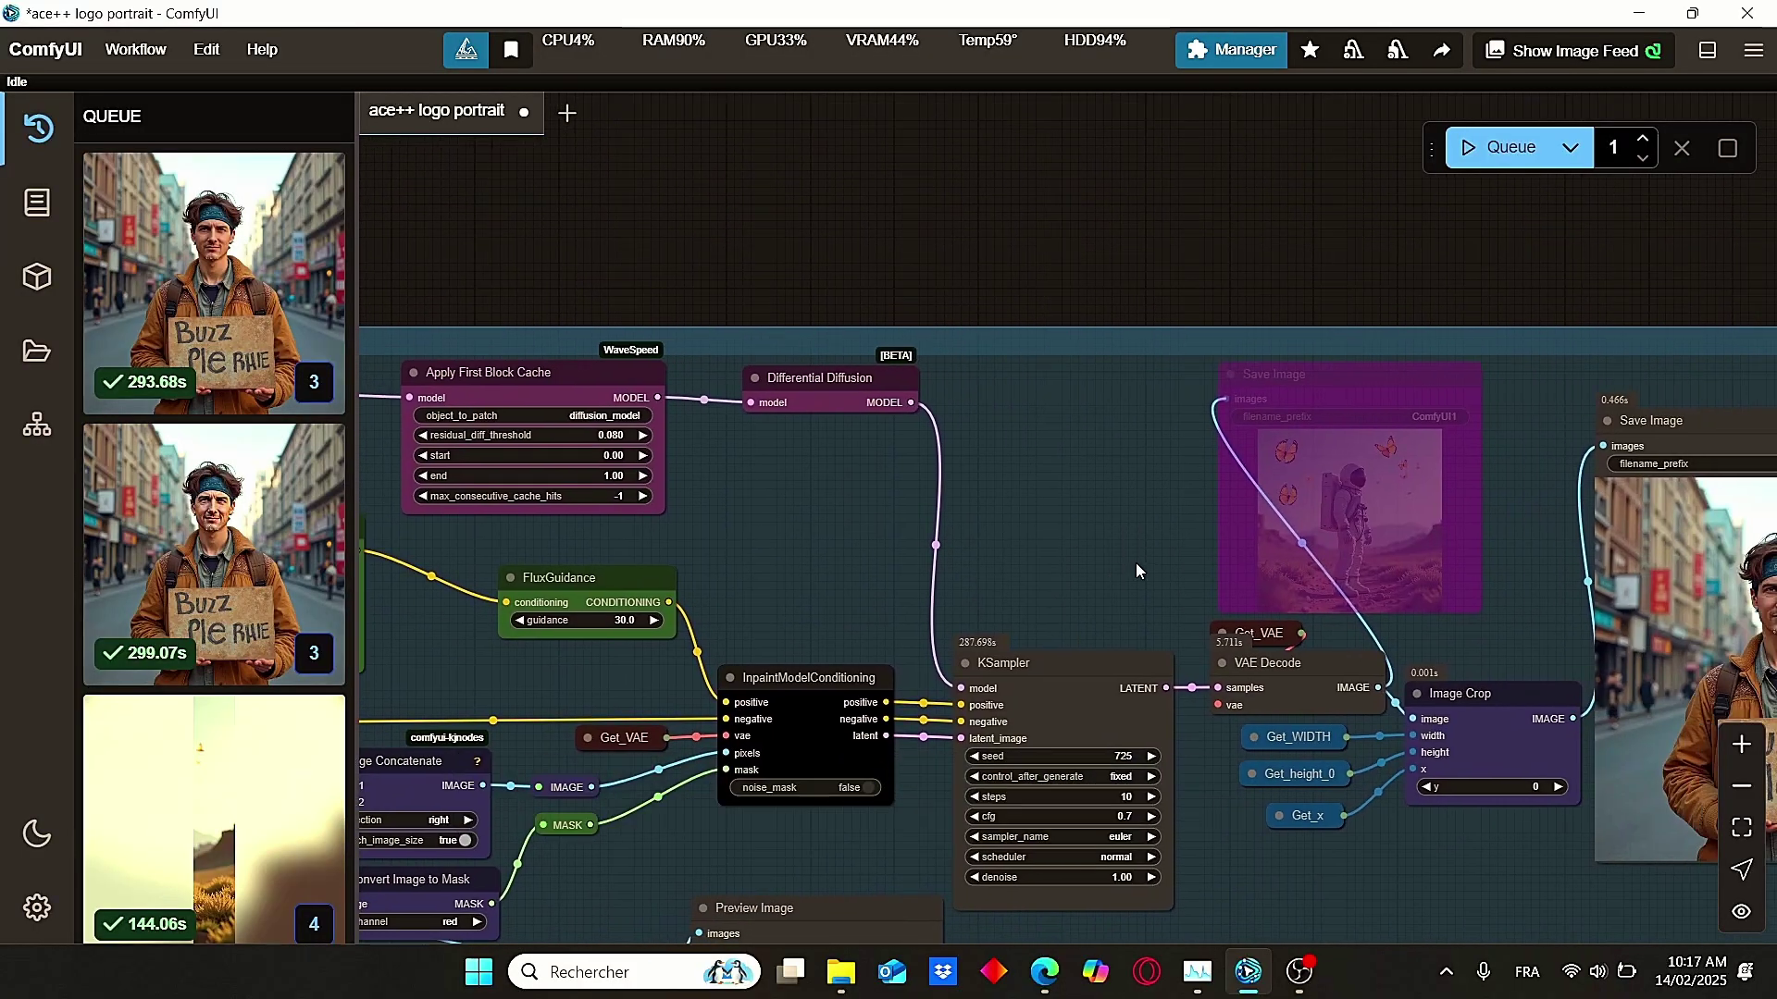
scroll(1046, 574, "up", 2)
scroll(939, 558, "right", 5)
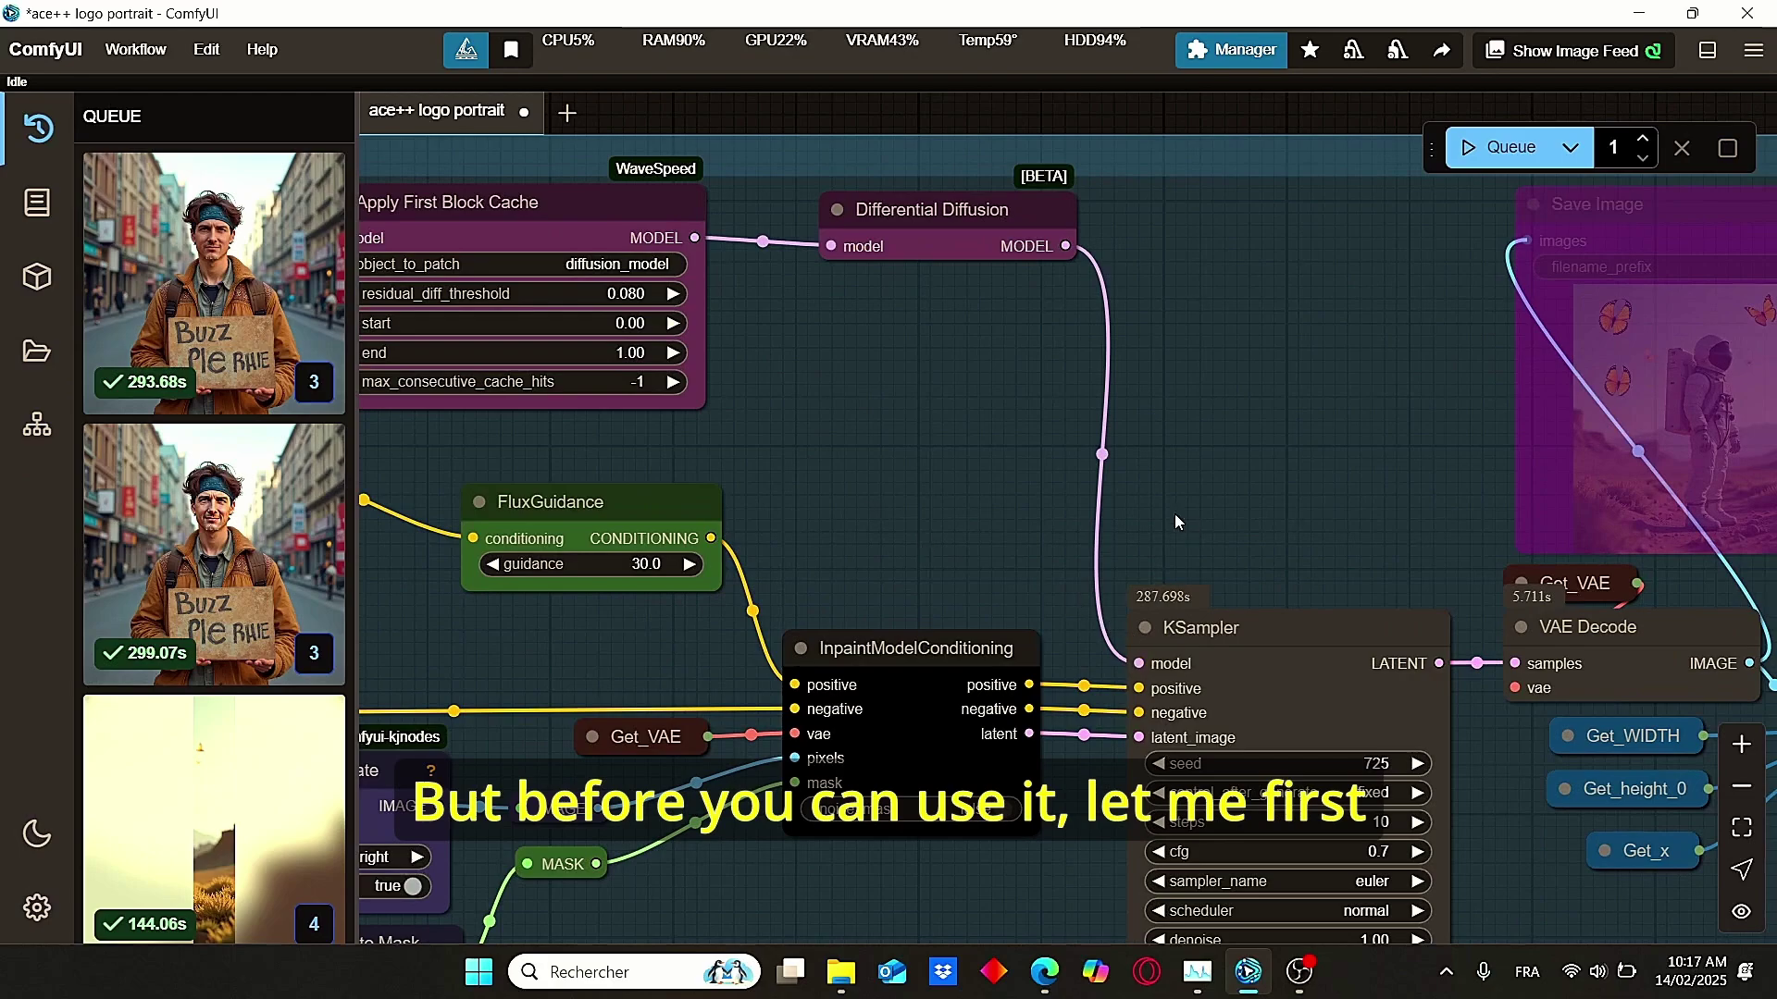
- Select the FluxGuidance node and examine its guidance value and its link to InpaintModelConditioning
left_click_drag(890, 534, 1085, 488)
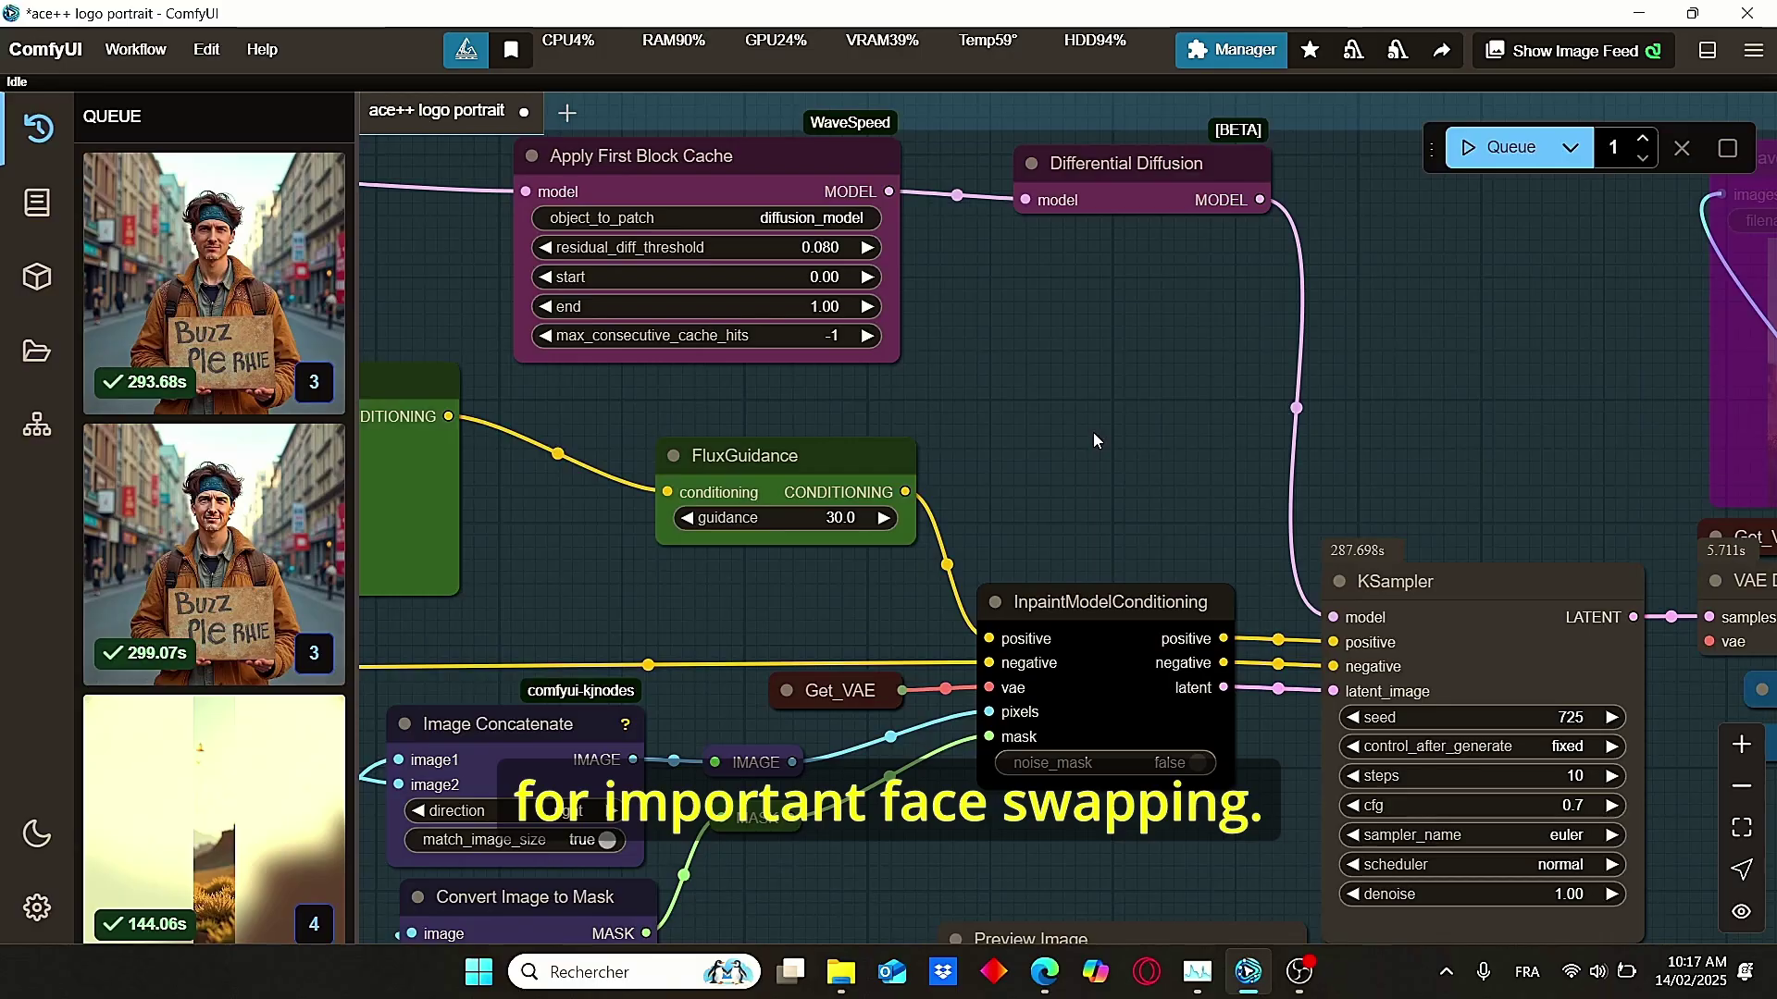
scroll(1094, 440, "up", 4)
left_click_drag(914, 528, 1196, 480)
scroll(1196, 480, "up", 2)
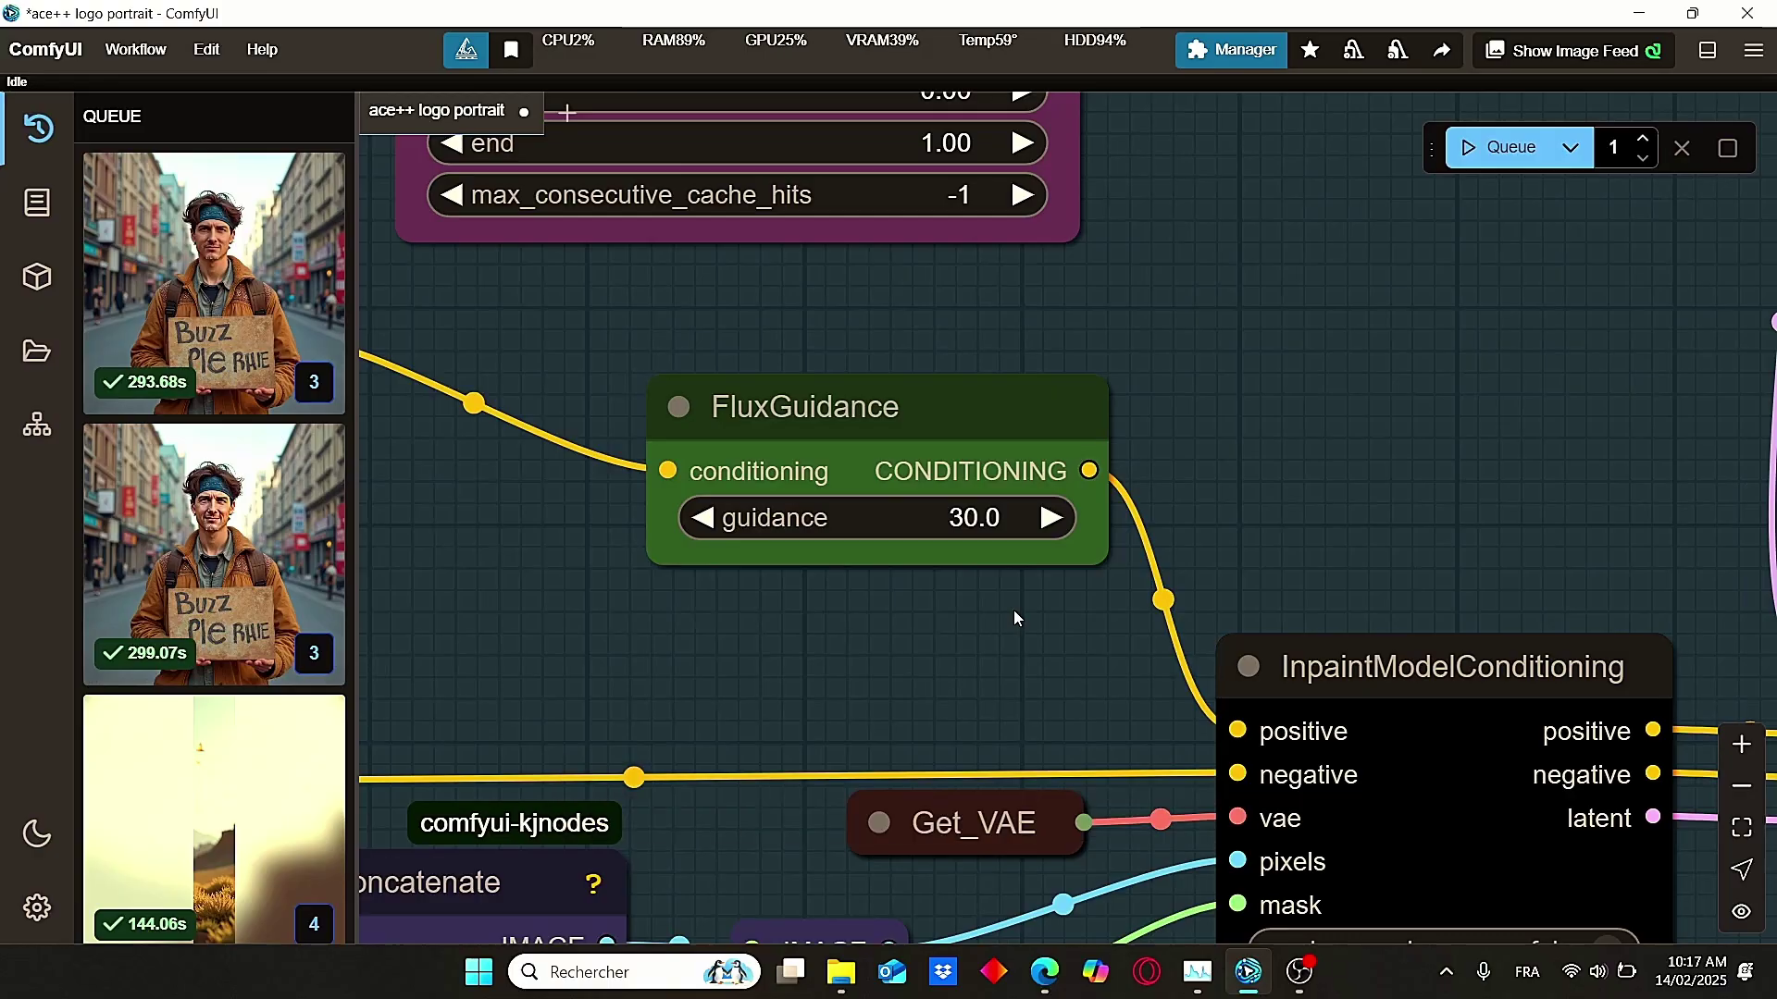
left_click(980, 451)
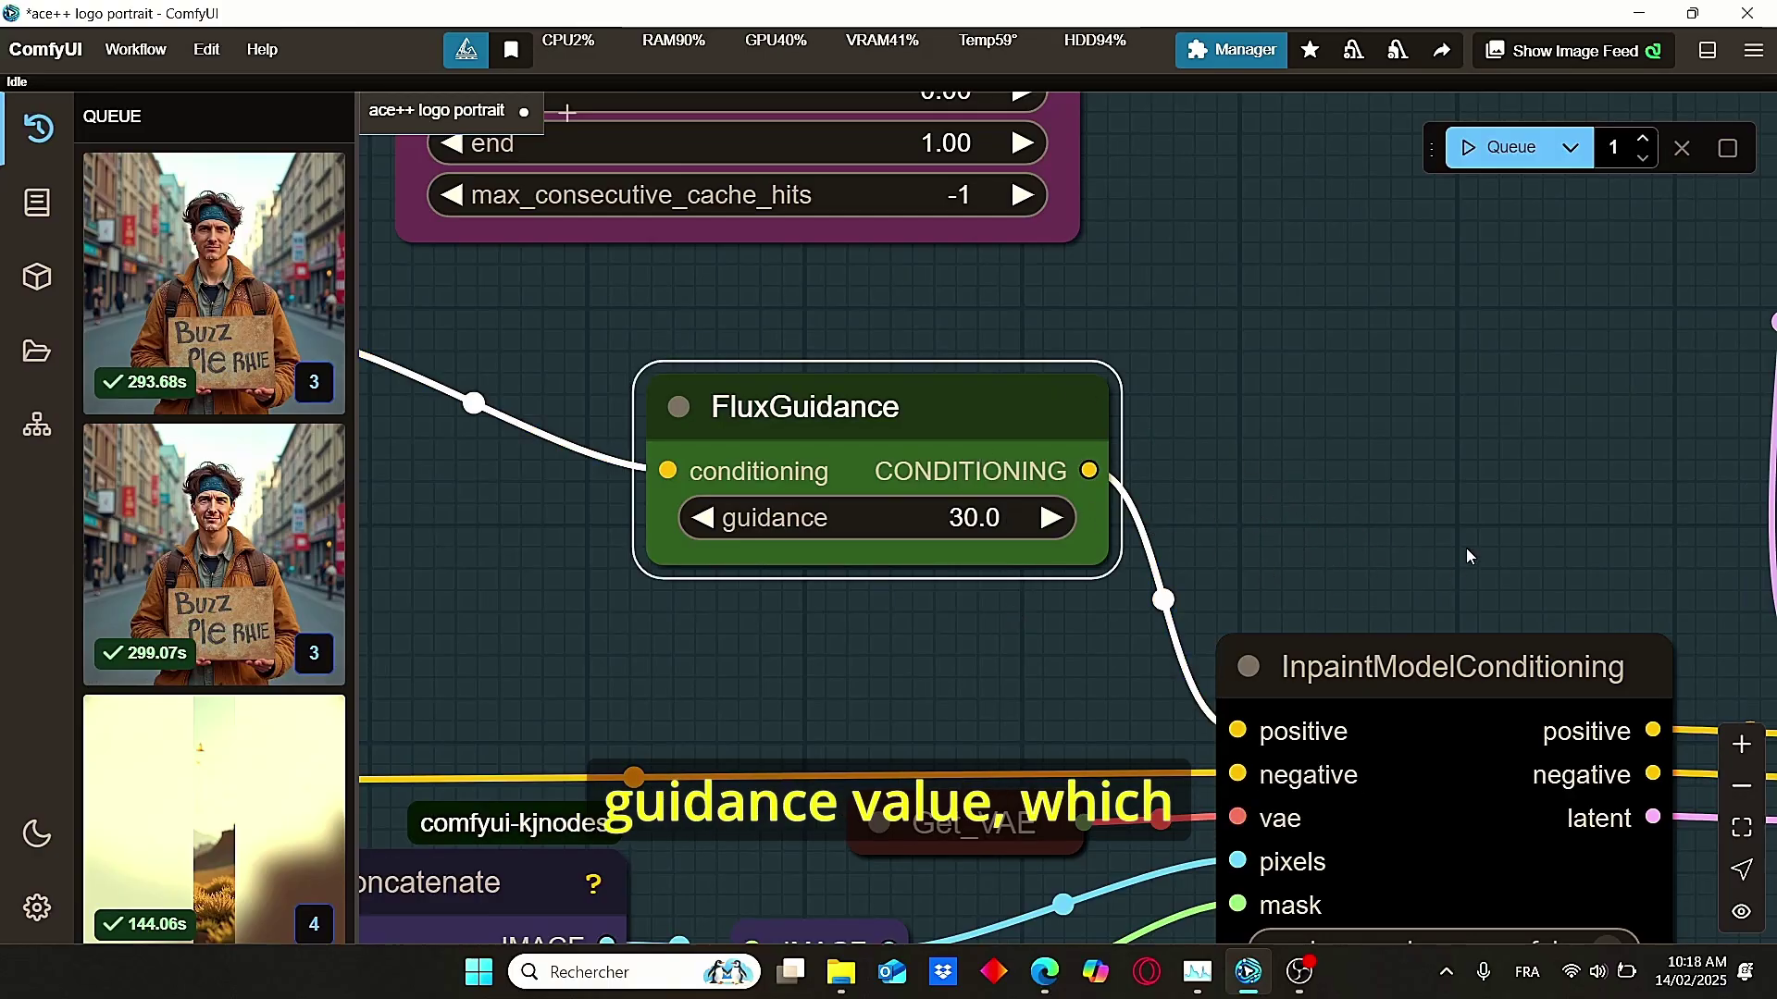
scroll(1466, 547, "down", 3)
left_click_drag(1406, 517, 1073, 457)
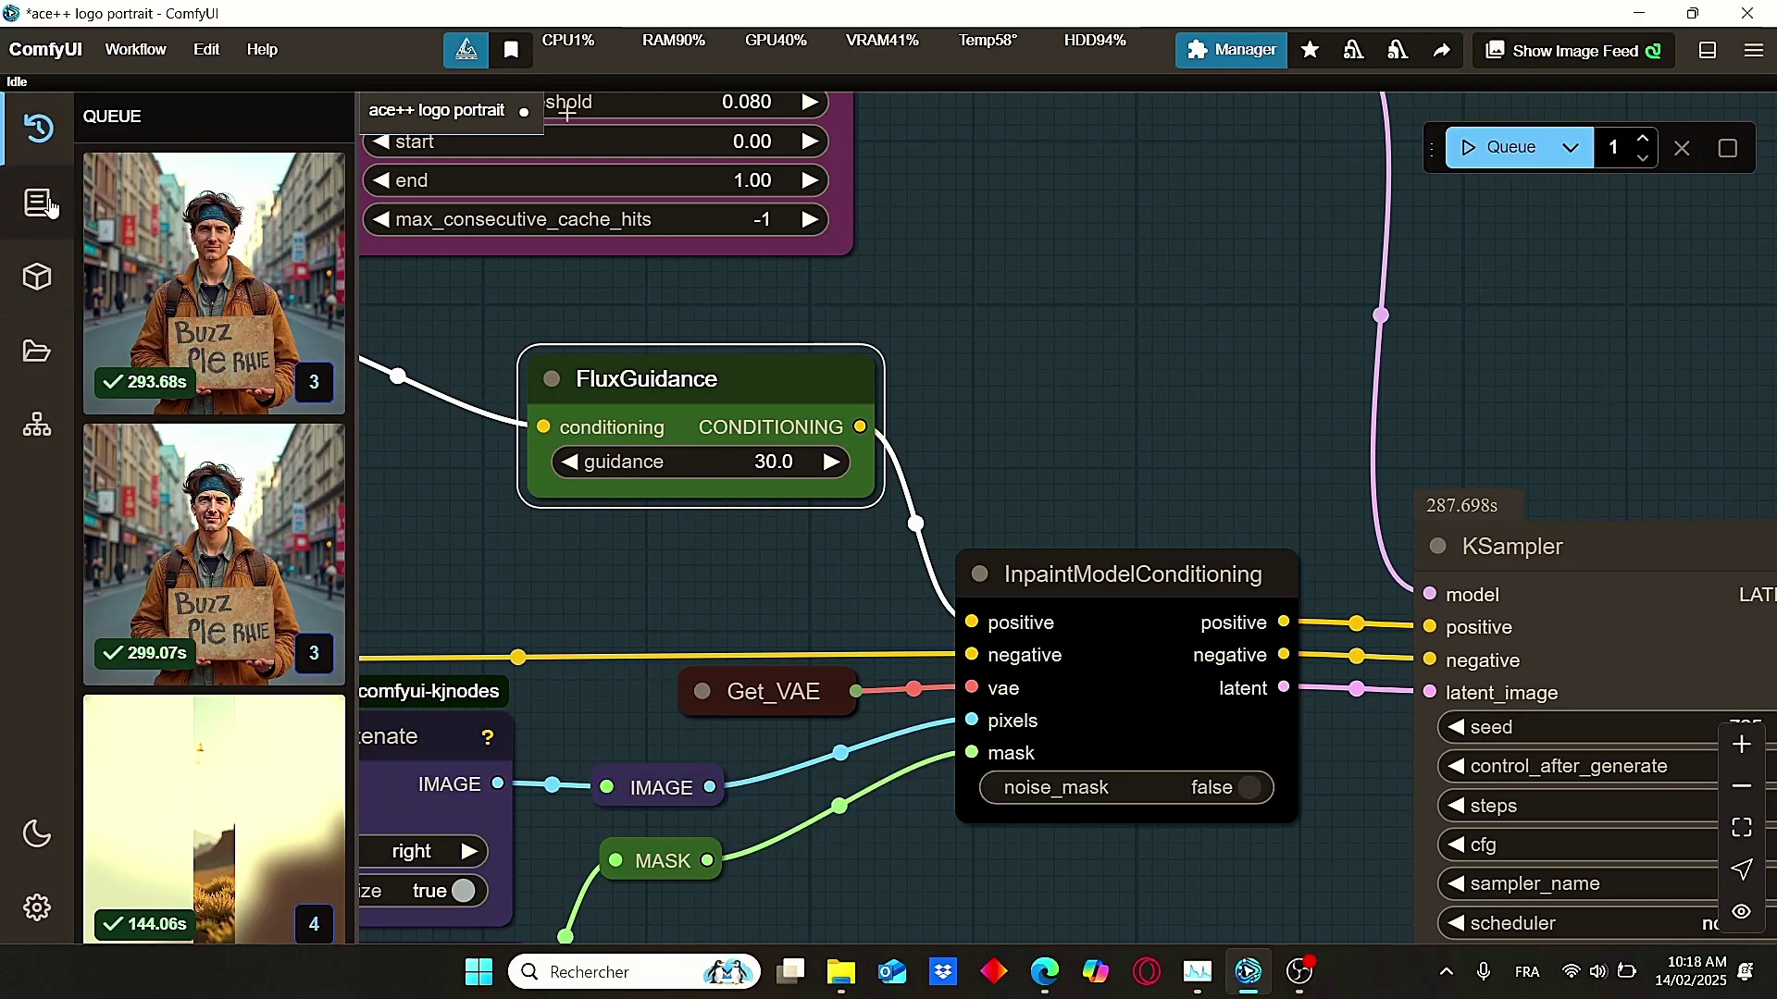
- Hide the queue history and check the steps setting in the KSampler node
left_click(39, 131)
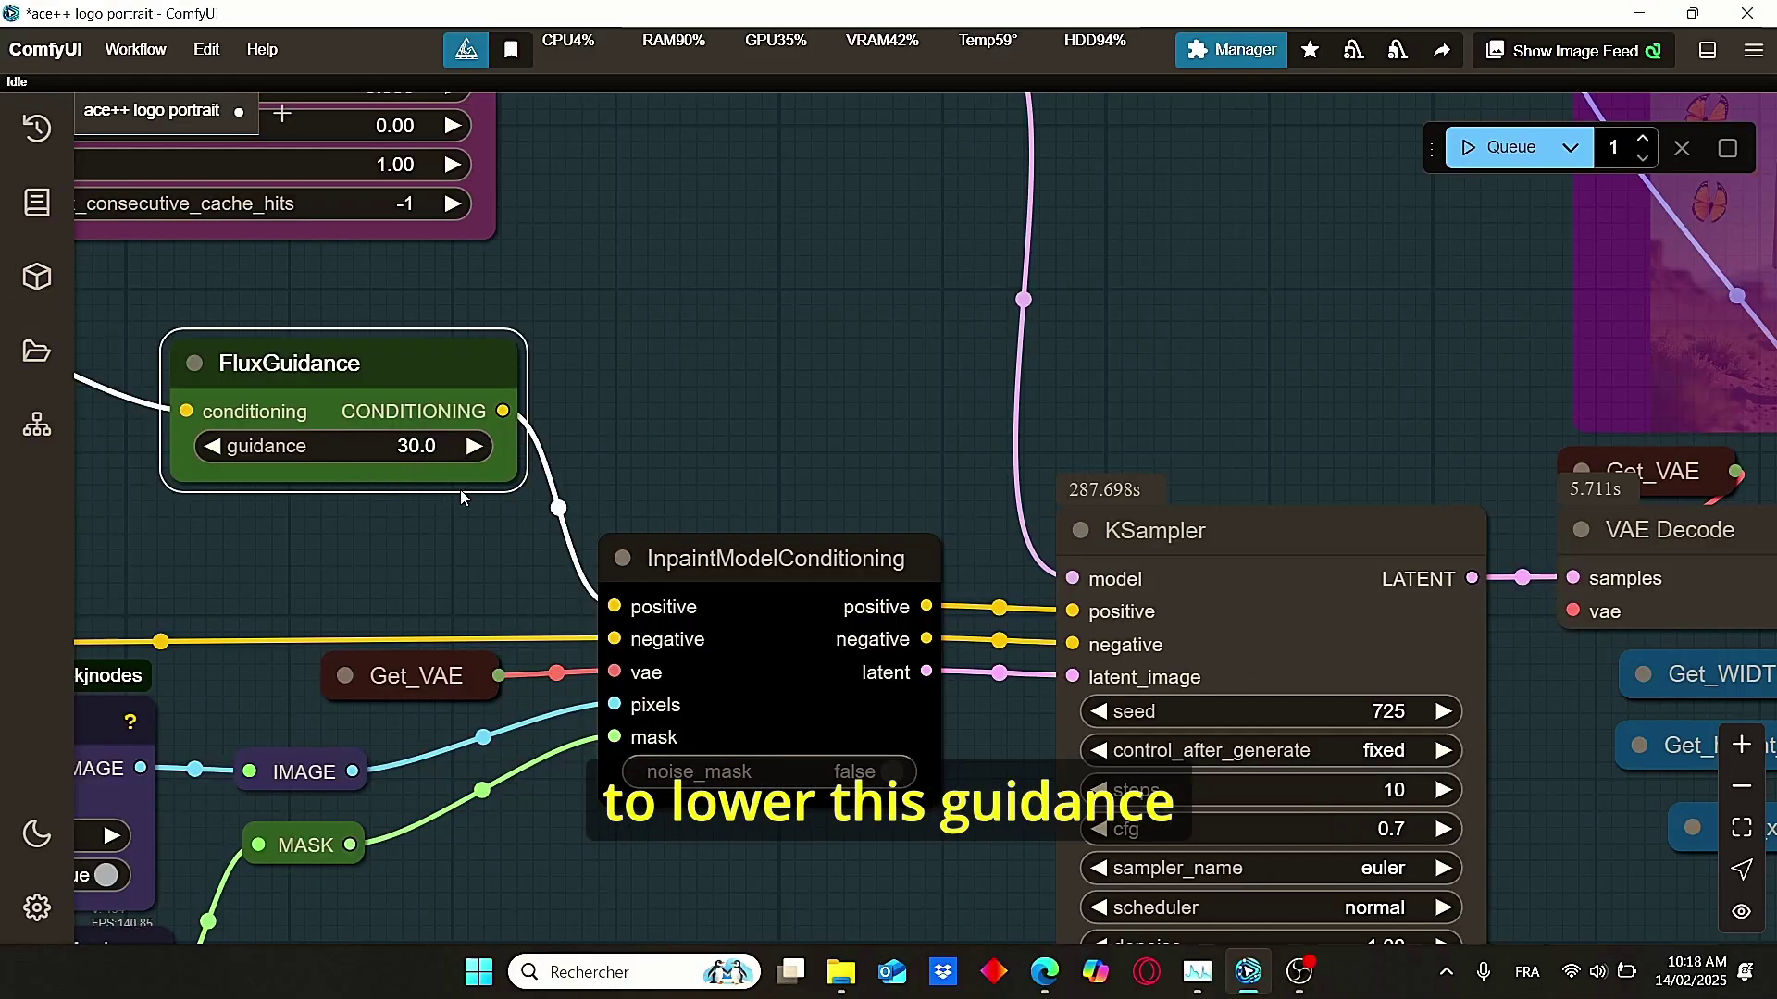
left_click_drag(1374, 586, 1149, 446)
scroll(1012, 689, "up", 3)
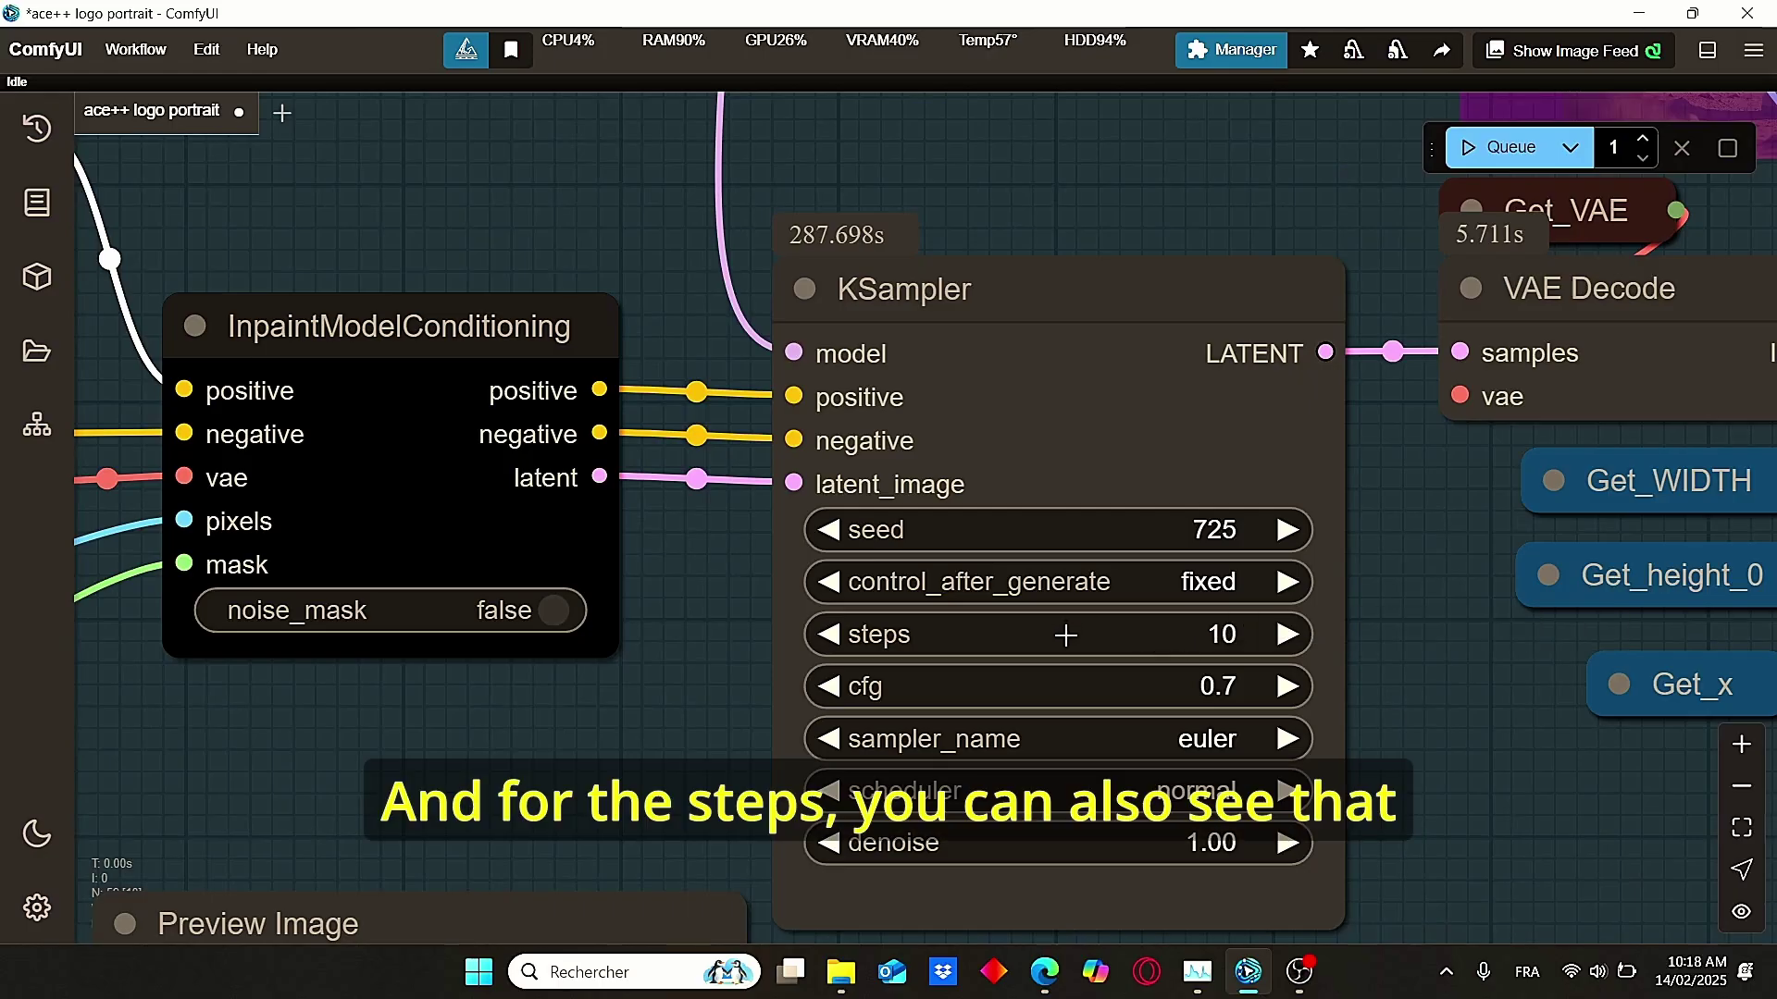
left_click(1174, 637)
left_click(1501, 580)
- Check that the turbo flux LoRA is enabled in the Power Lora Loader node
scroll(1462, 619, "down", 9)
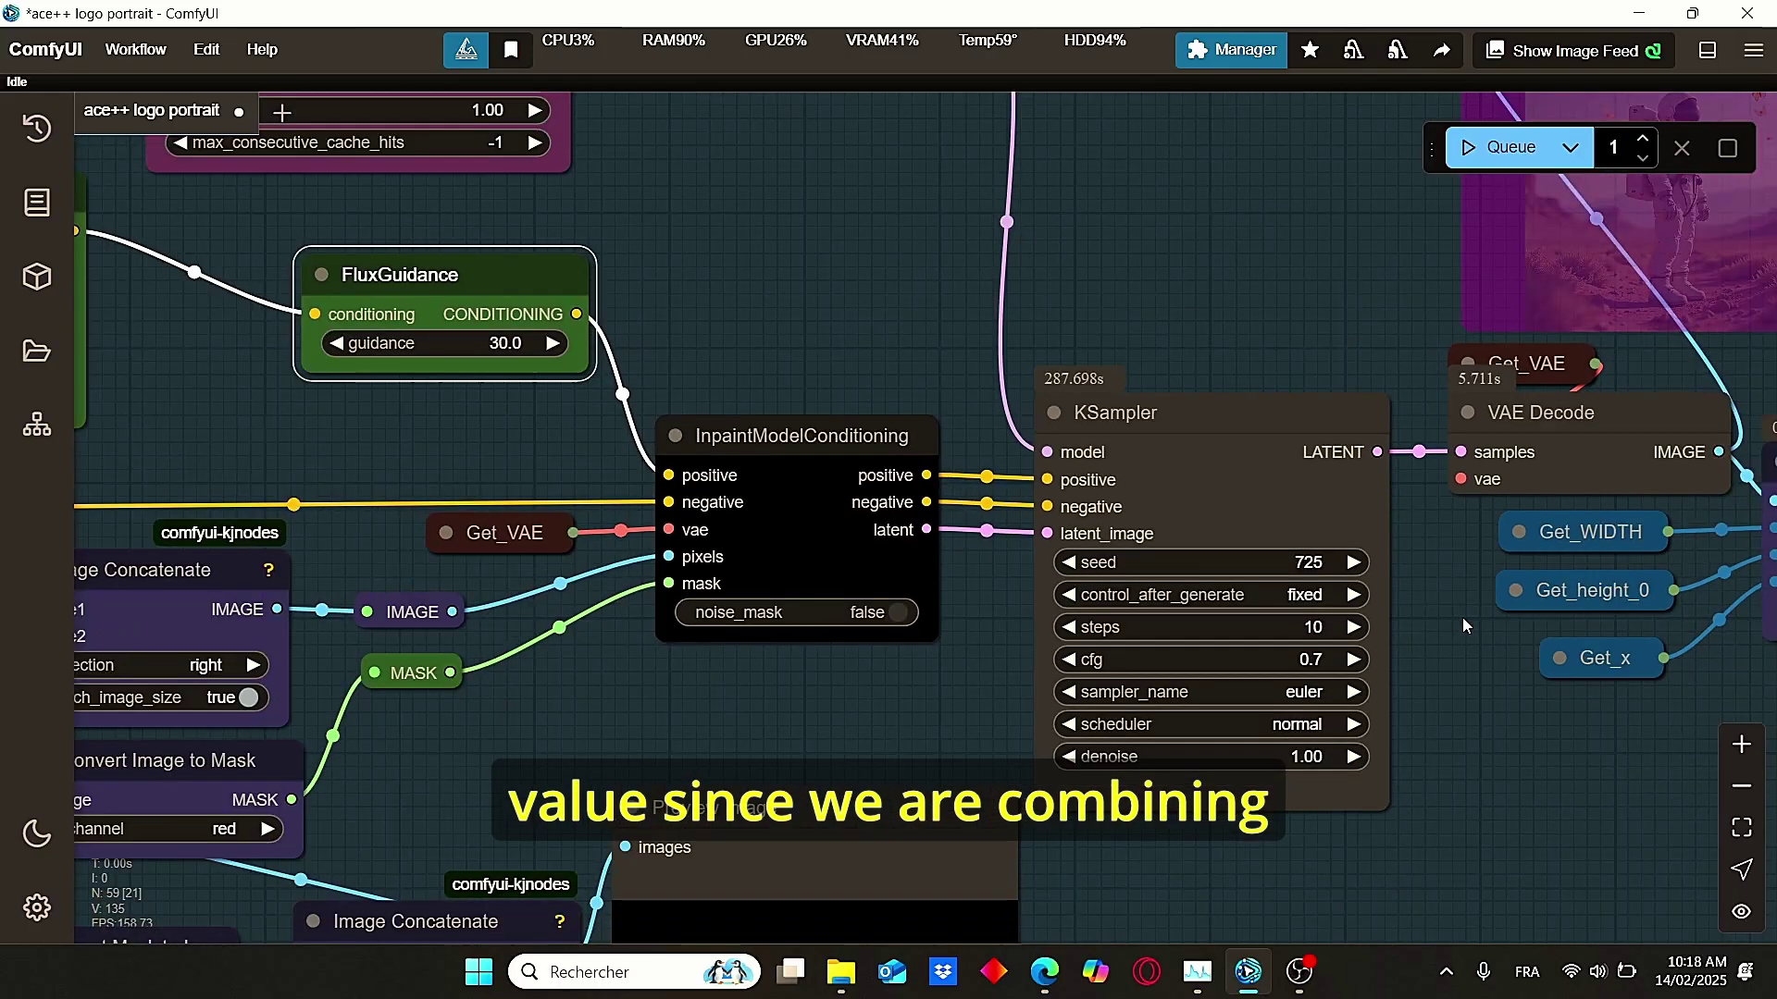
left_click_drag(788, 492, 1624, 828)
scroll(918, 549, "up", 7)
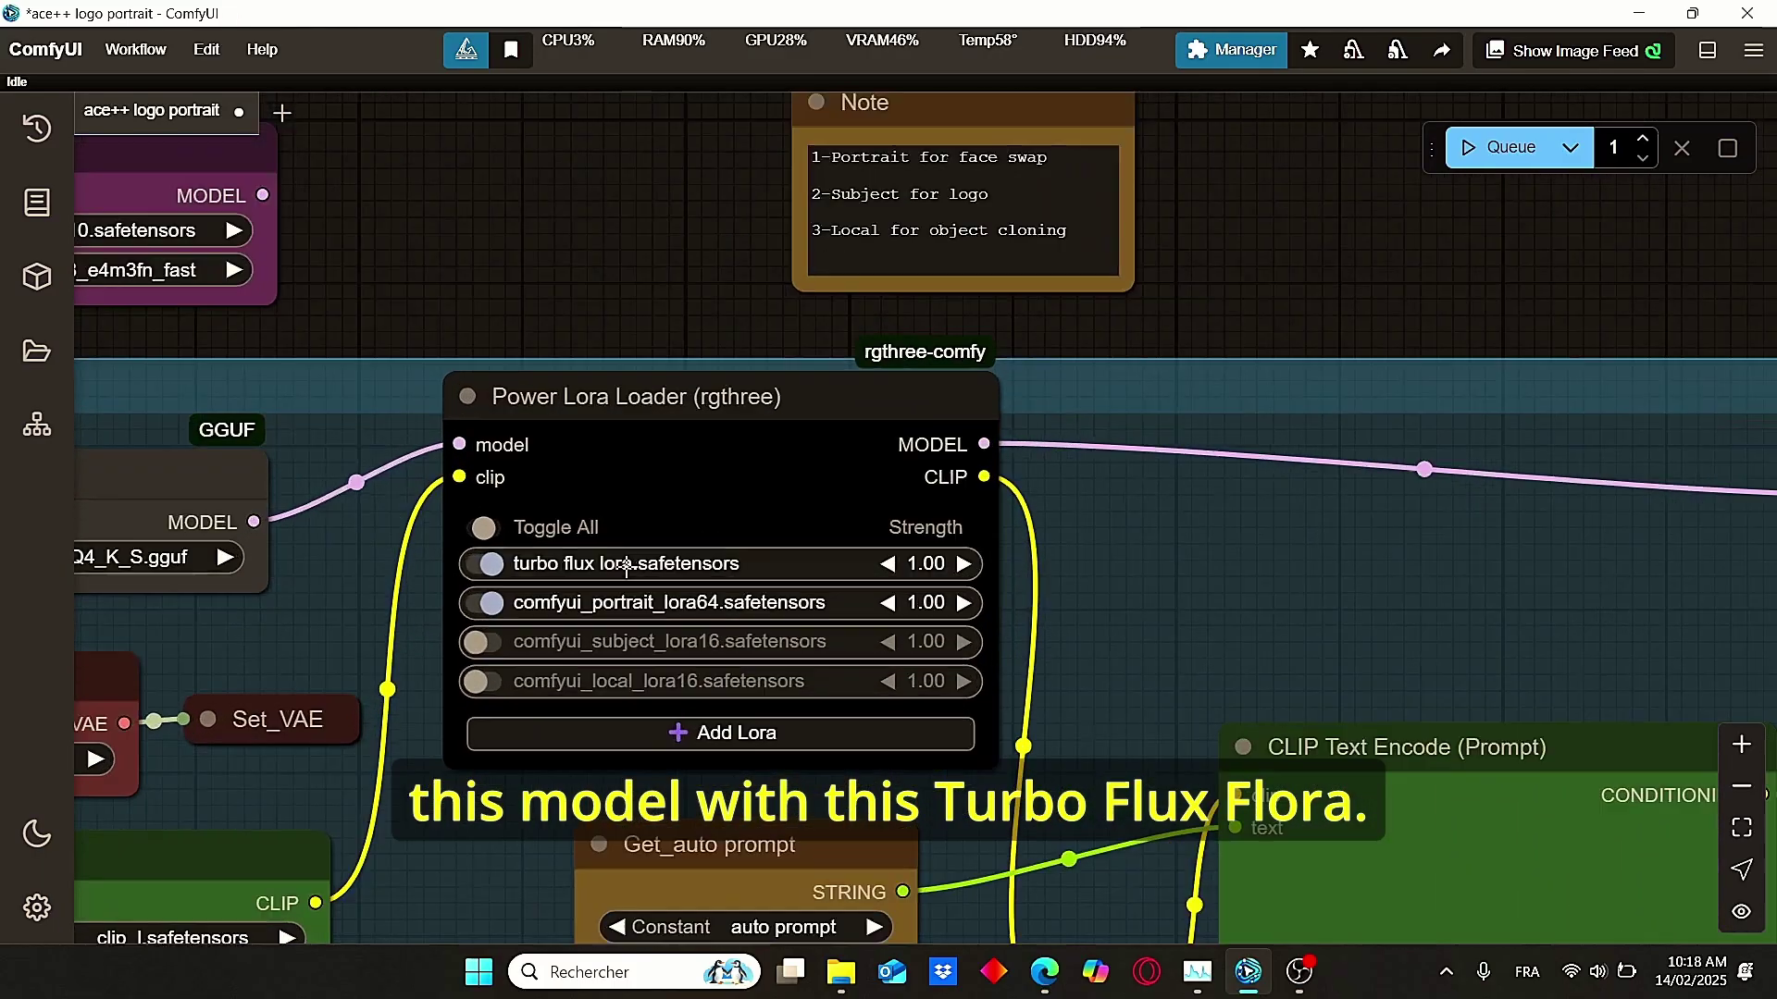
scroll(1392, 663, "down", 5)
scroll(1396, 669, "down", 4)
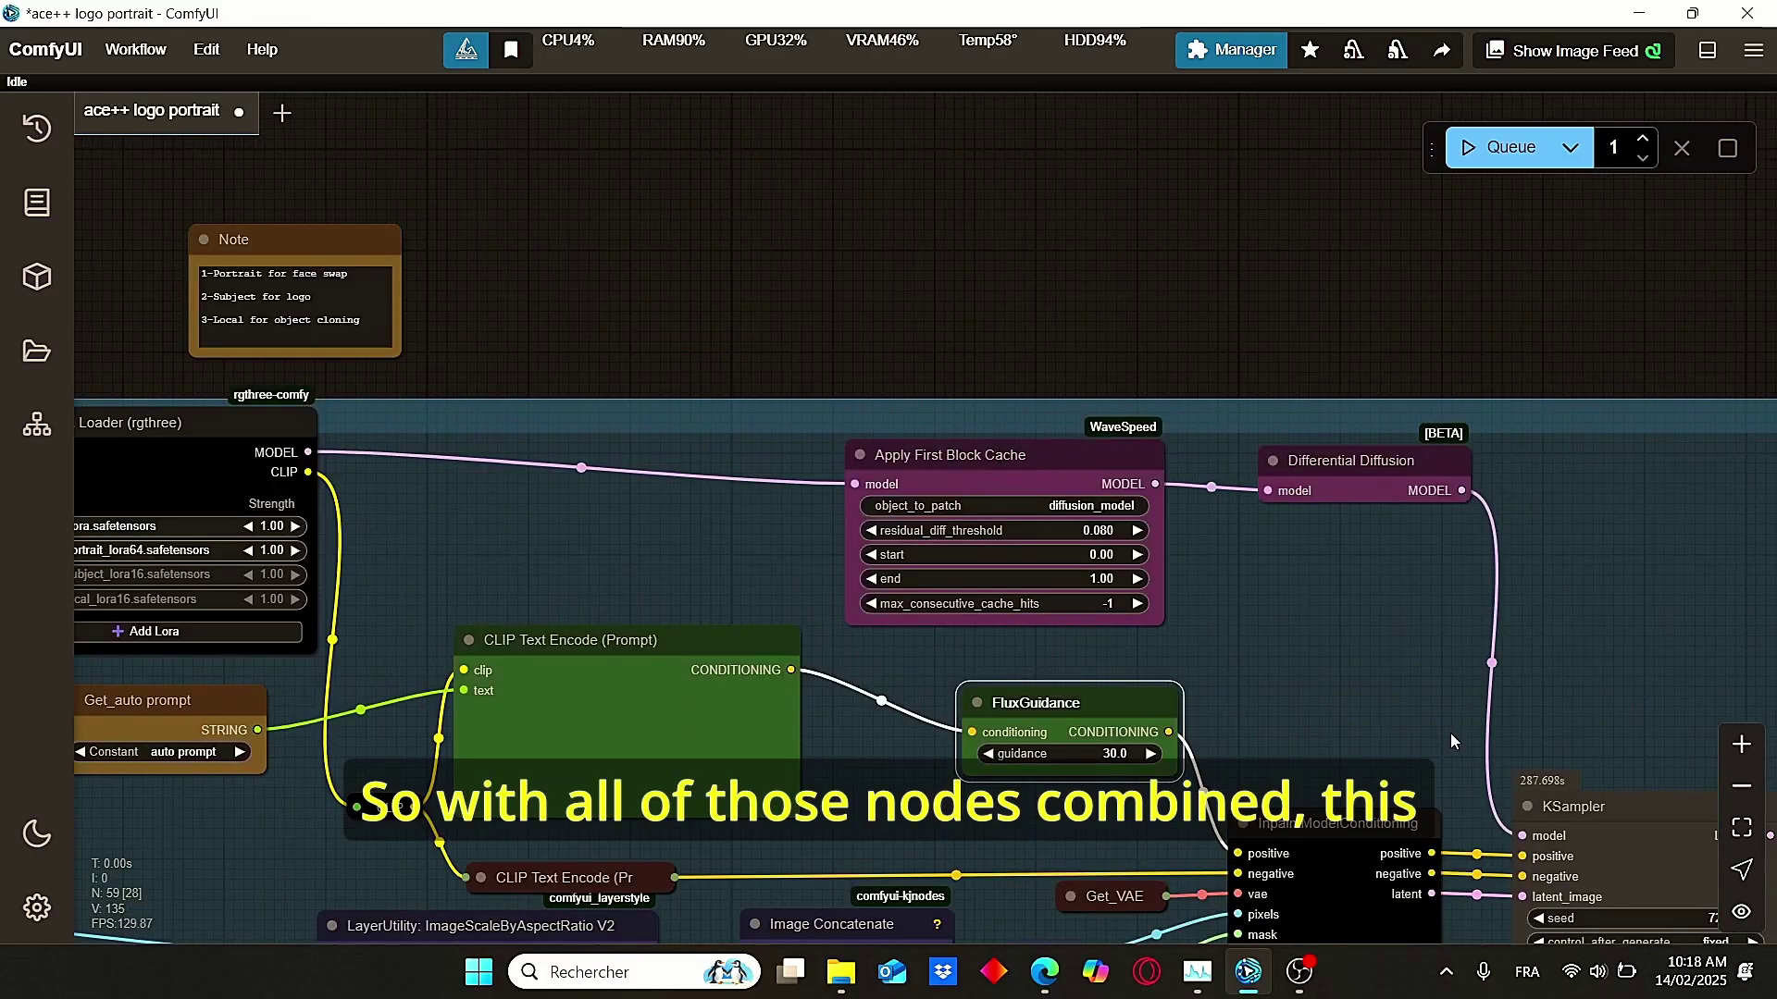
- Review the FluxGuidance, InpaintModelConditioning and KSampler nodes together as the final sampling chain
left_click_drag(1451, 733, 1134, 551)
scroll(1106, 600, "up", 4)
scroll(1374, 545, "up", 1)
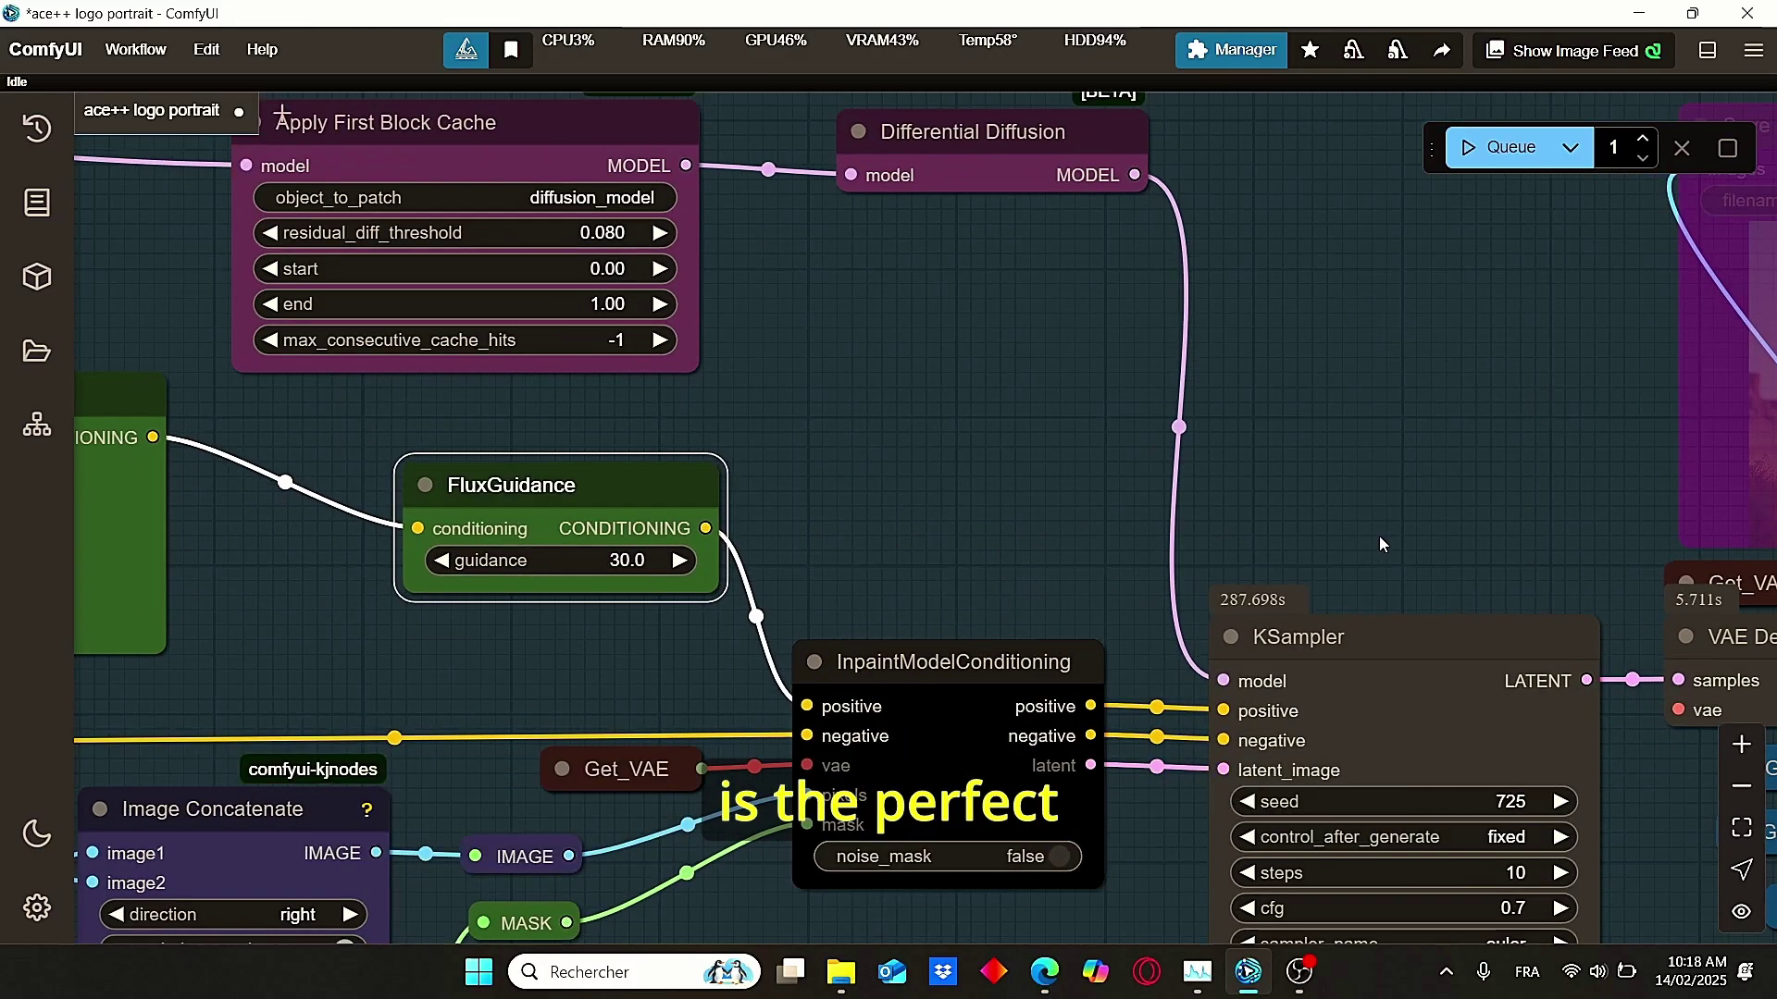
left_click_drag(1475, 548, 1137, 520)
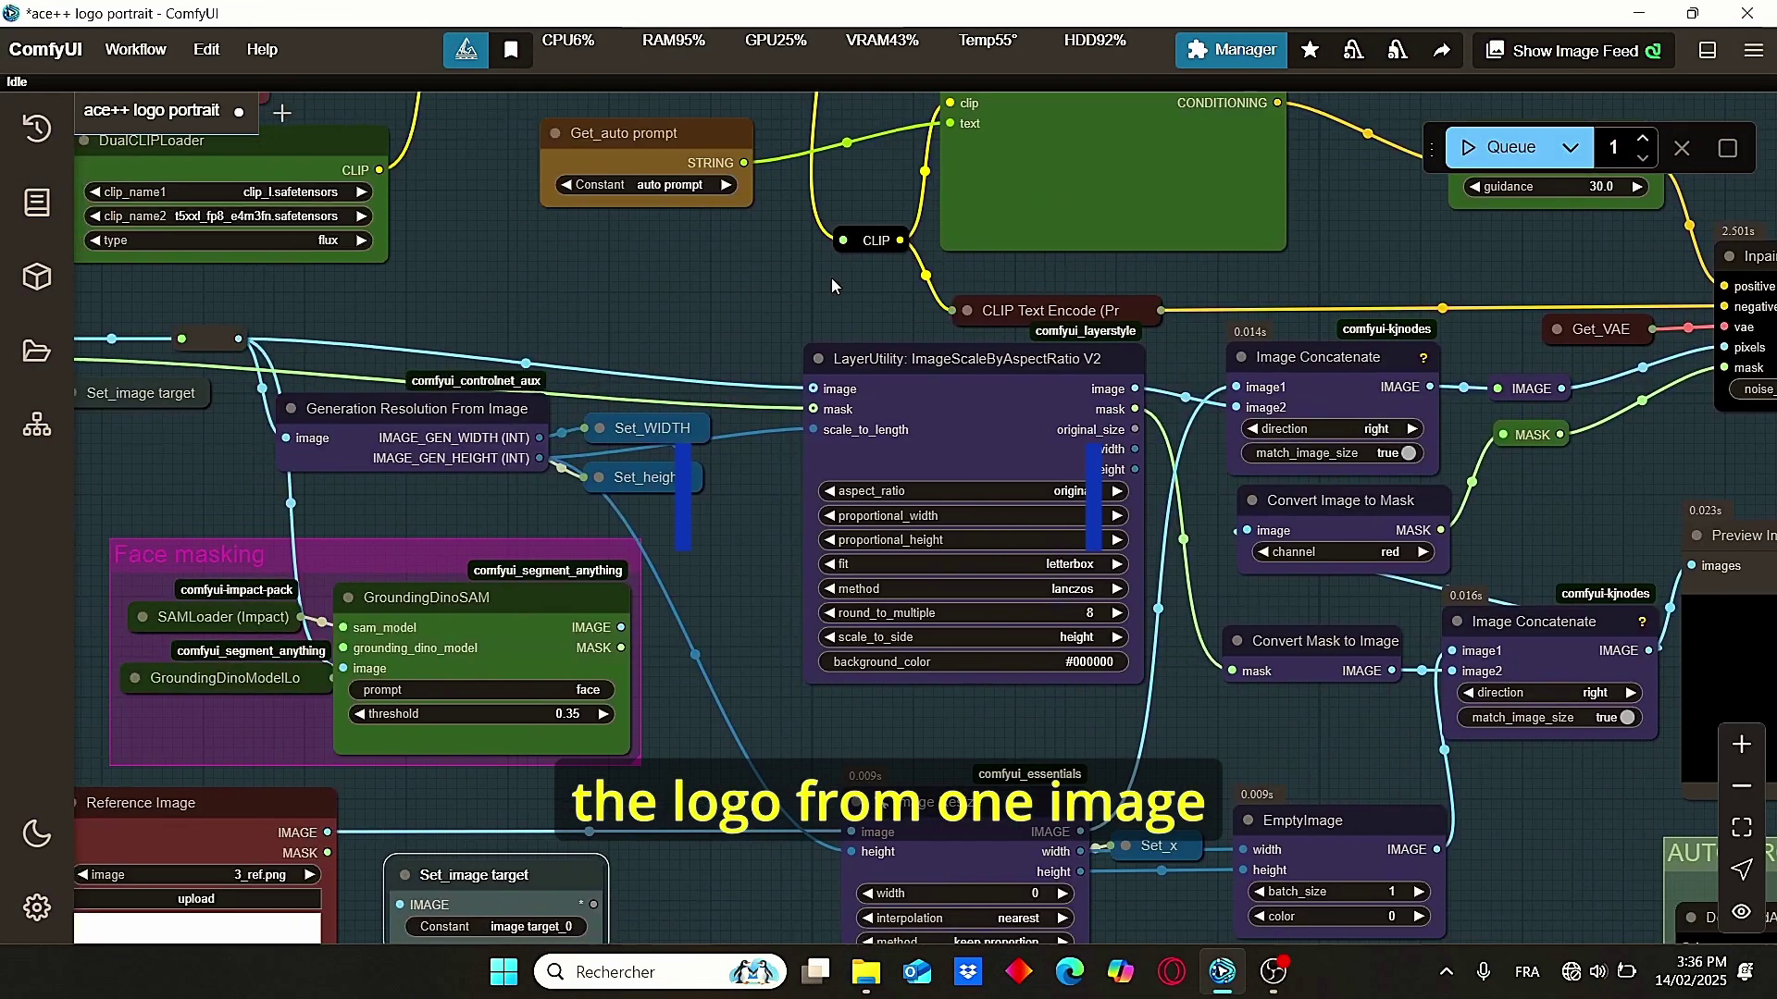
- Connect the Reference Image node's IMAGE output to the Set_image target node whose constant is image target_0
left_click_drag(329, 311, 825, 276)
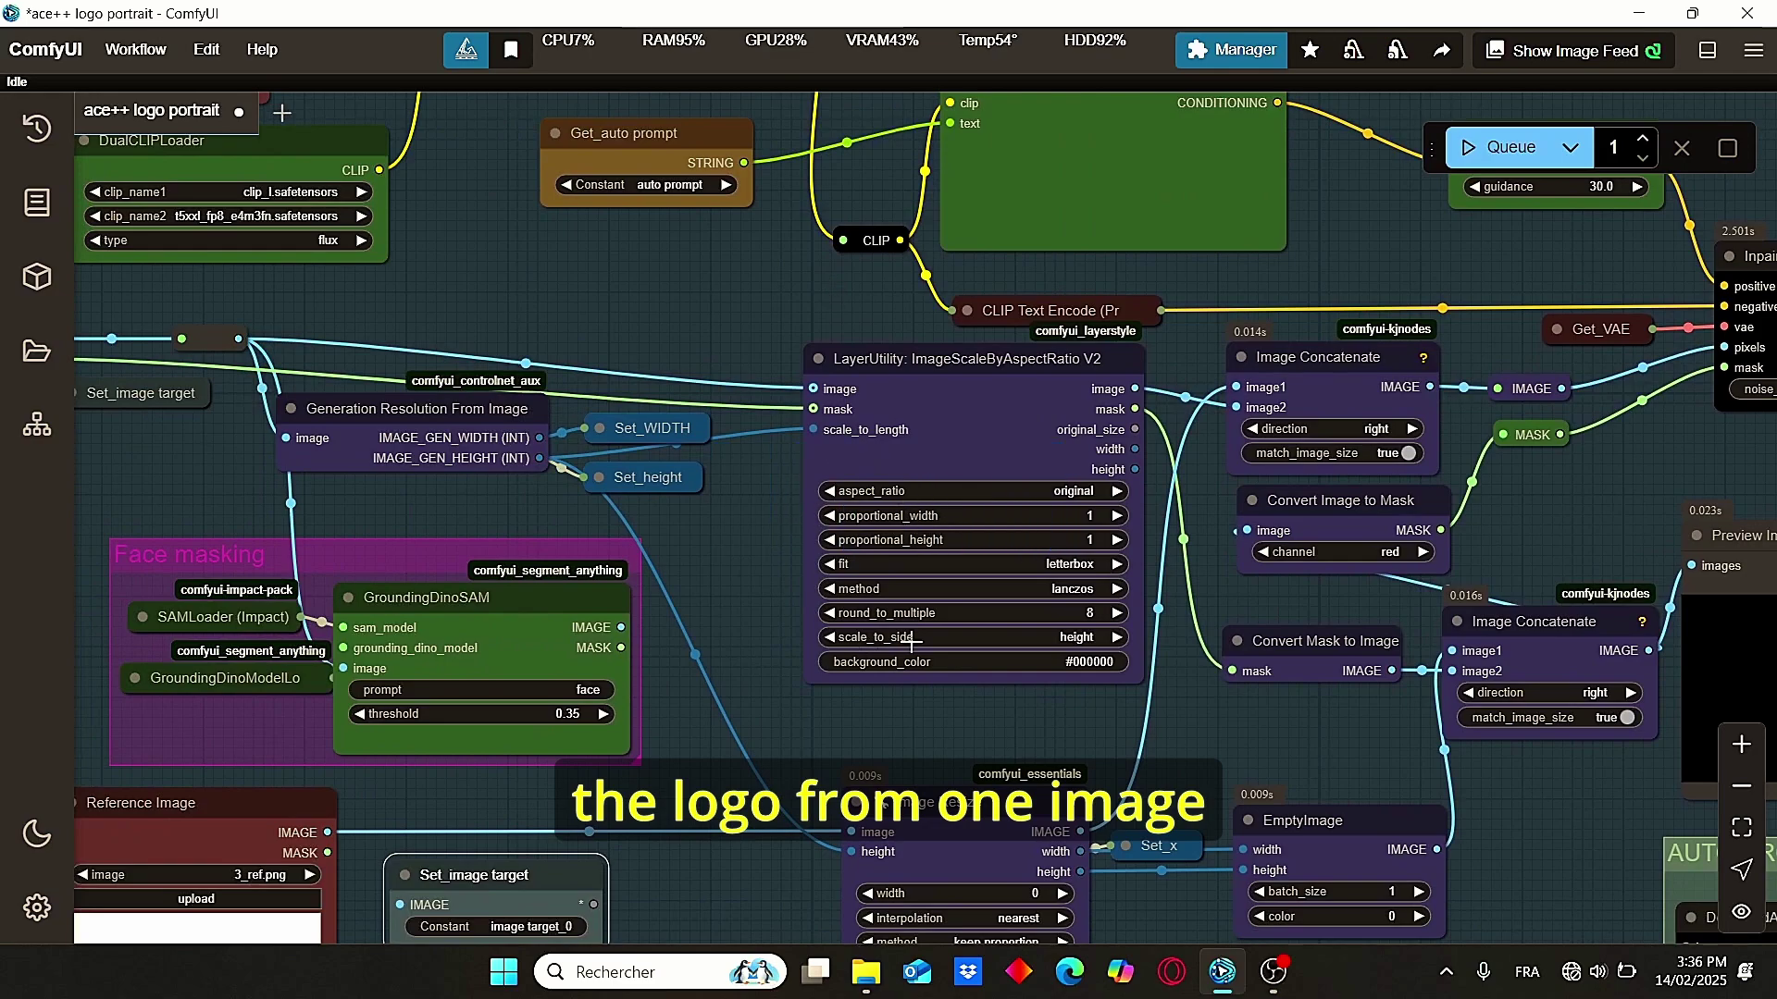
scroll(578, 270, "down", 1)
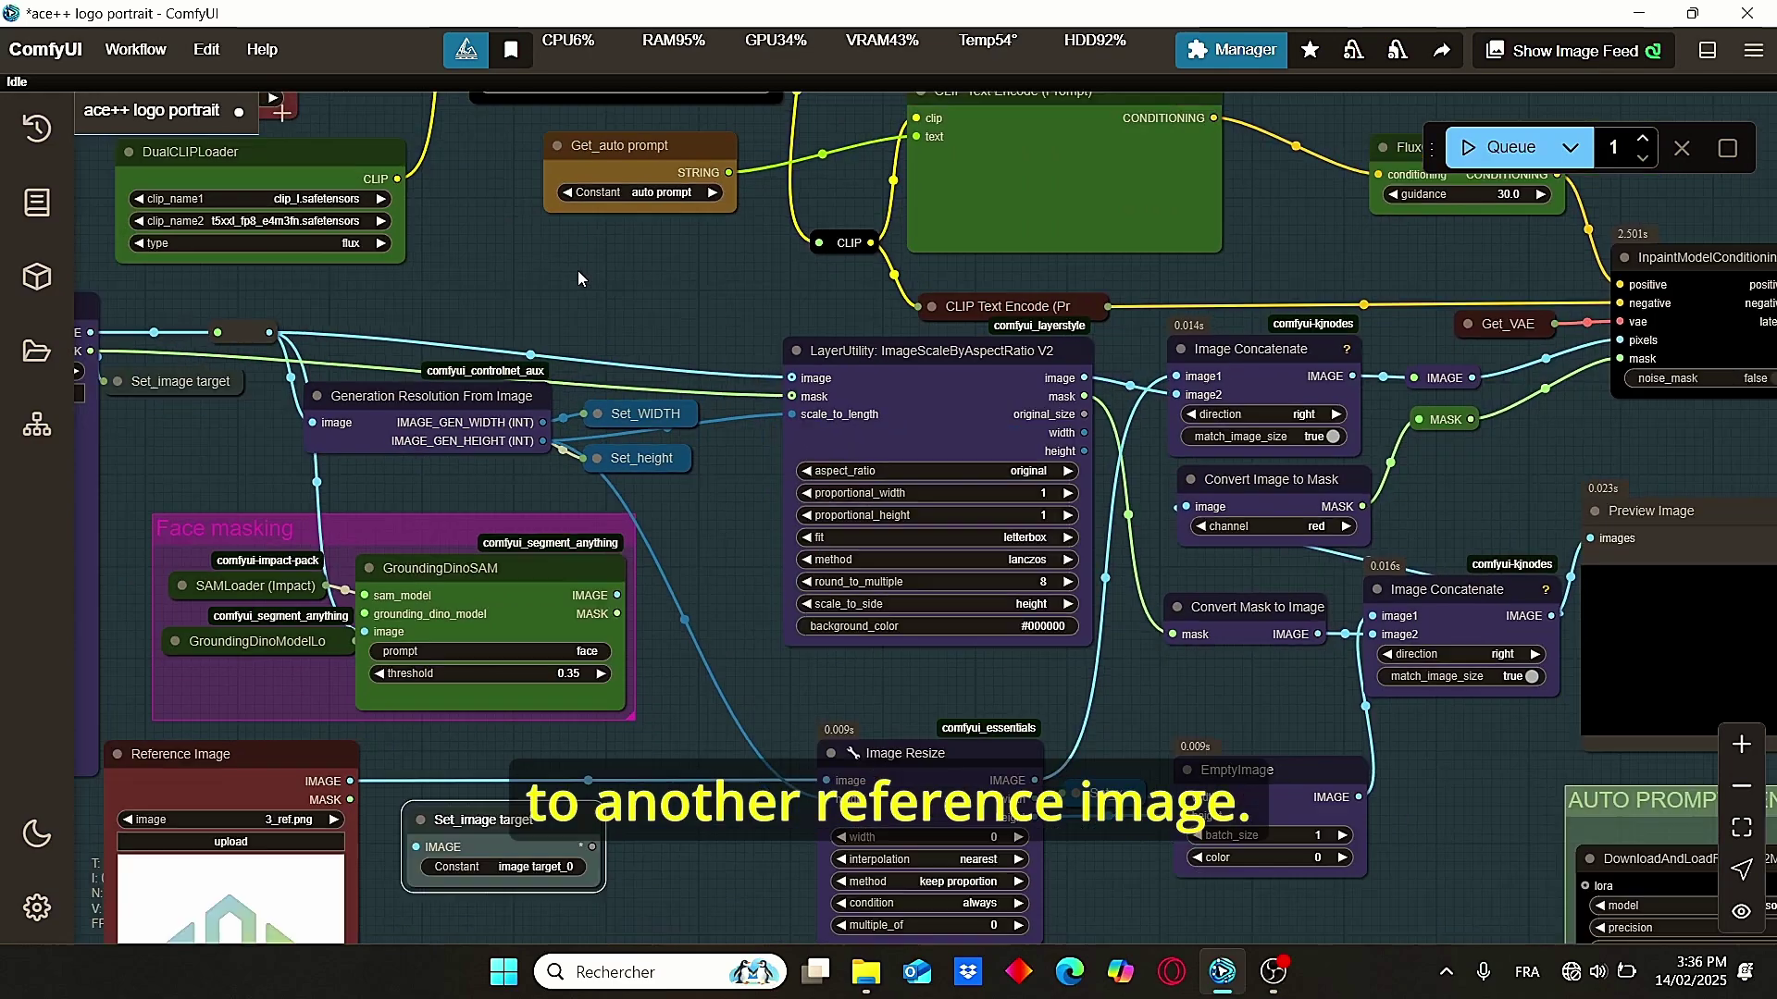
scroll(577, 271, "down", 1)
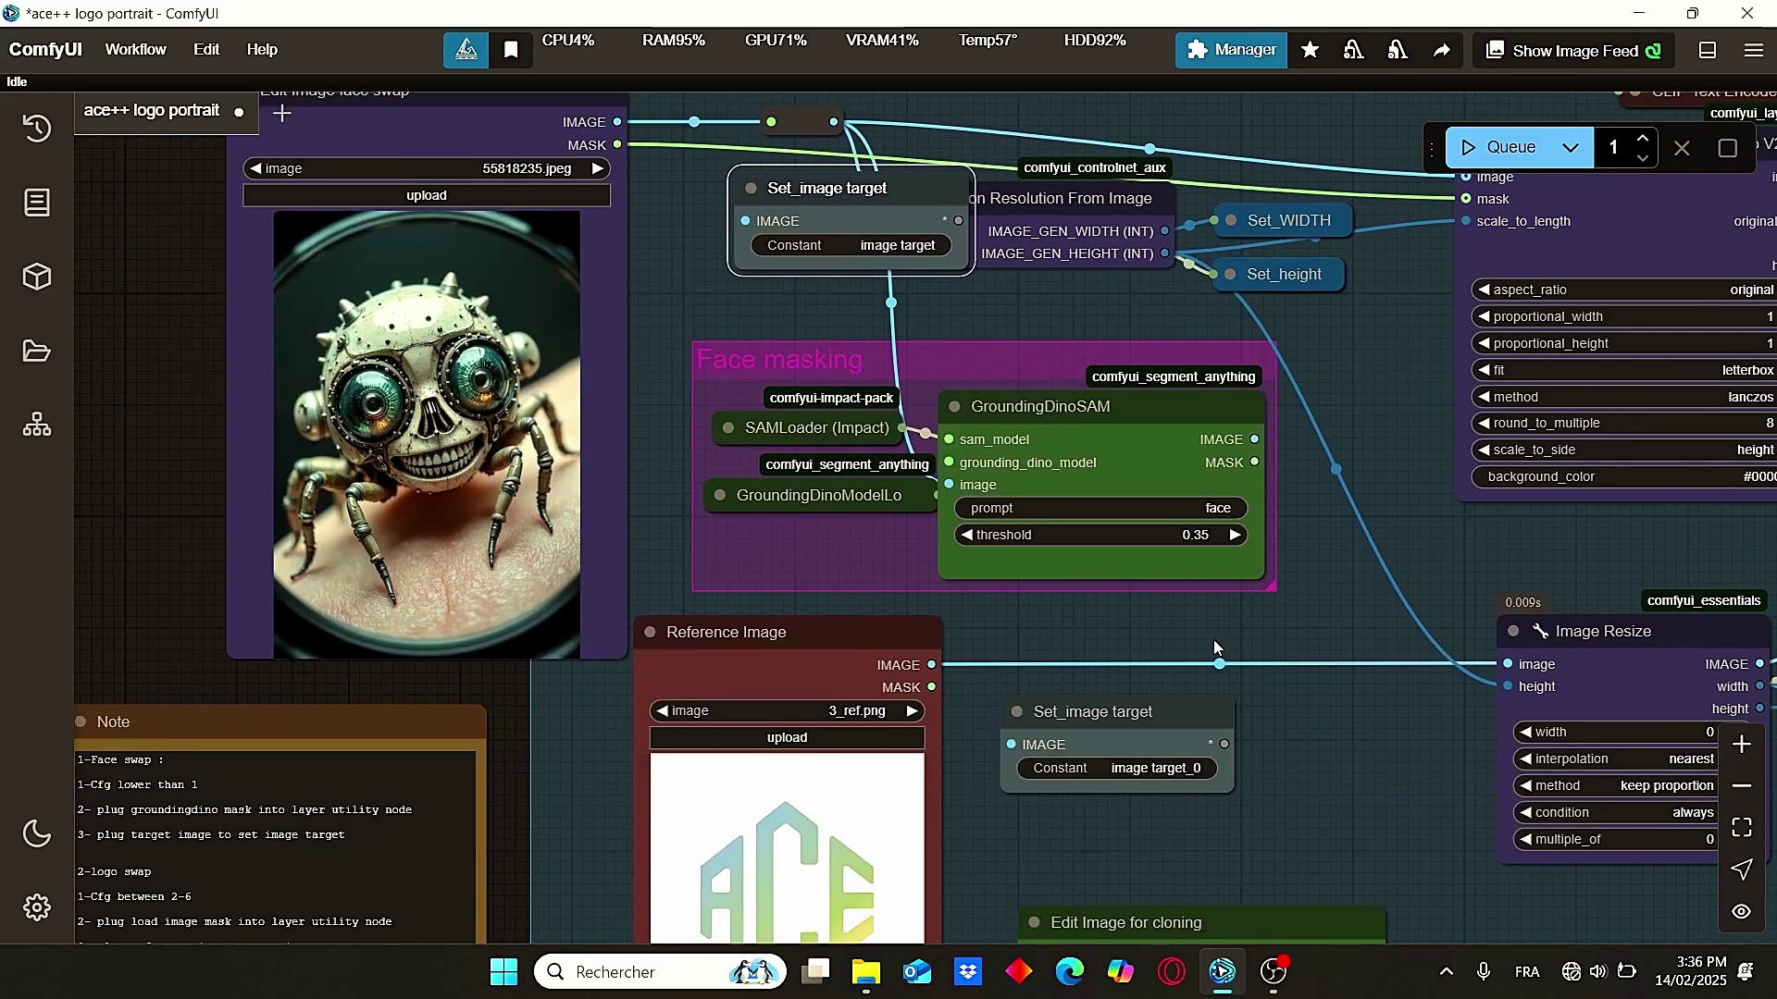
scroll(885, 580, "up", 1)
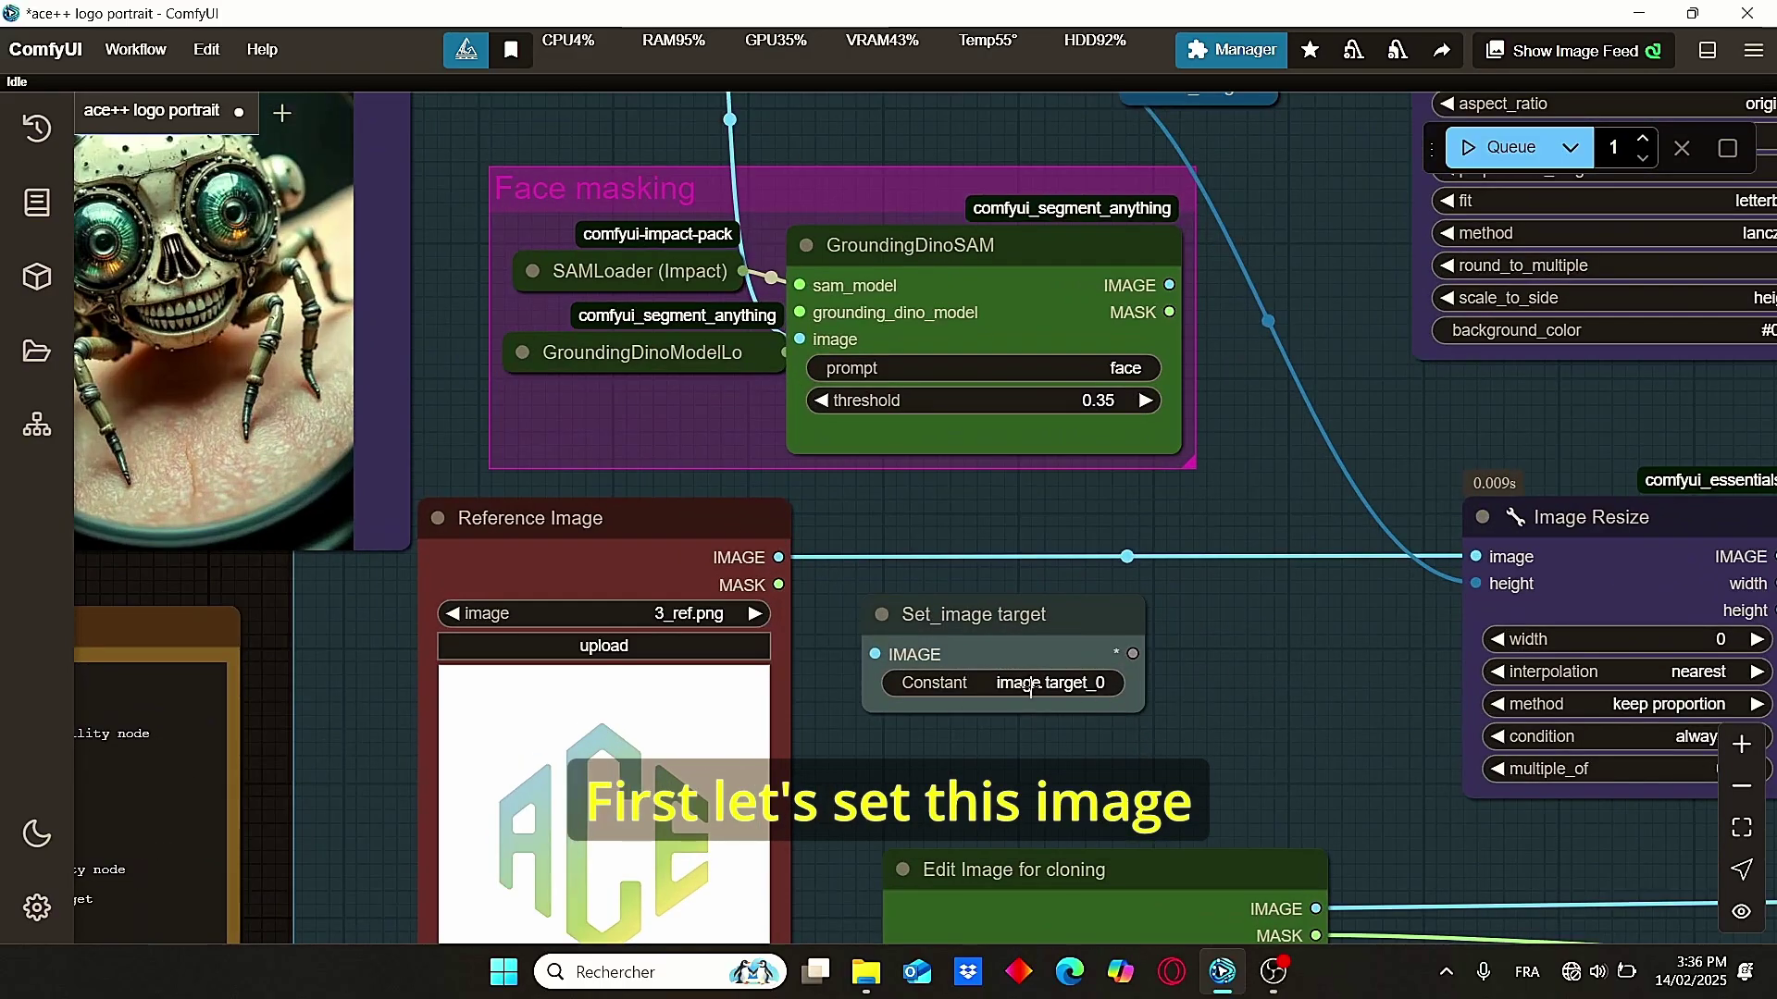
left_click_drag(779, 558, 888, 655)
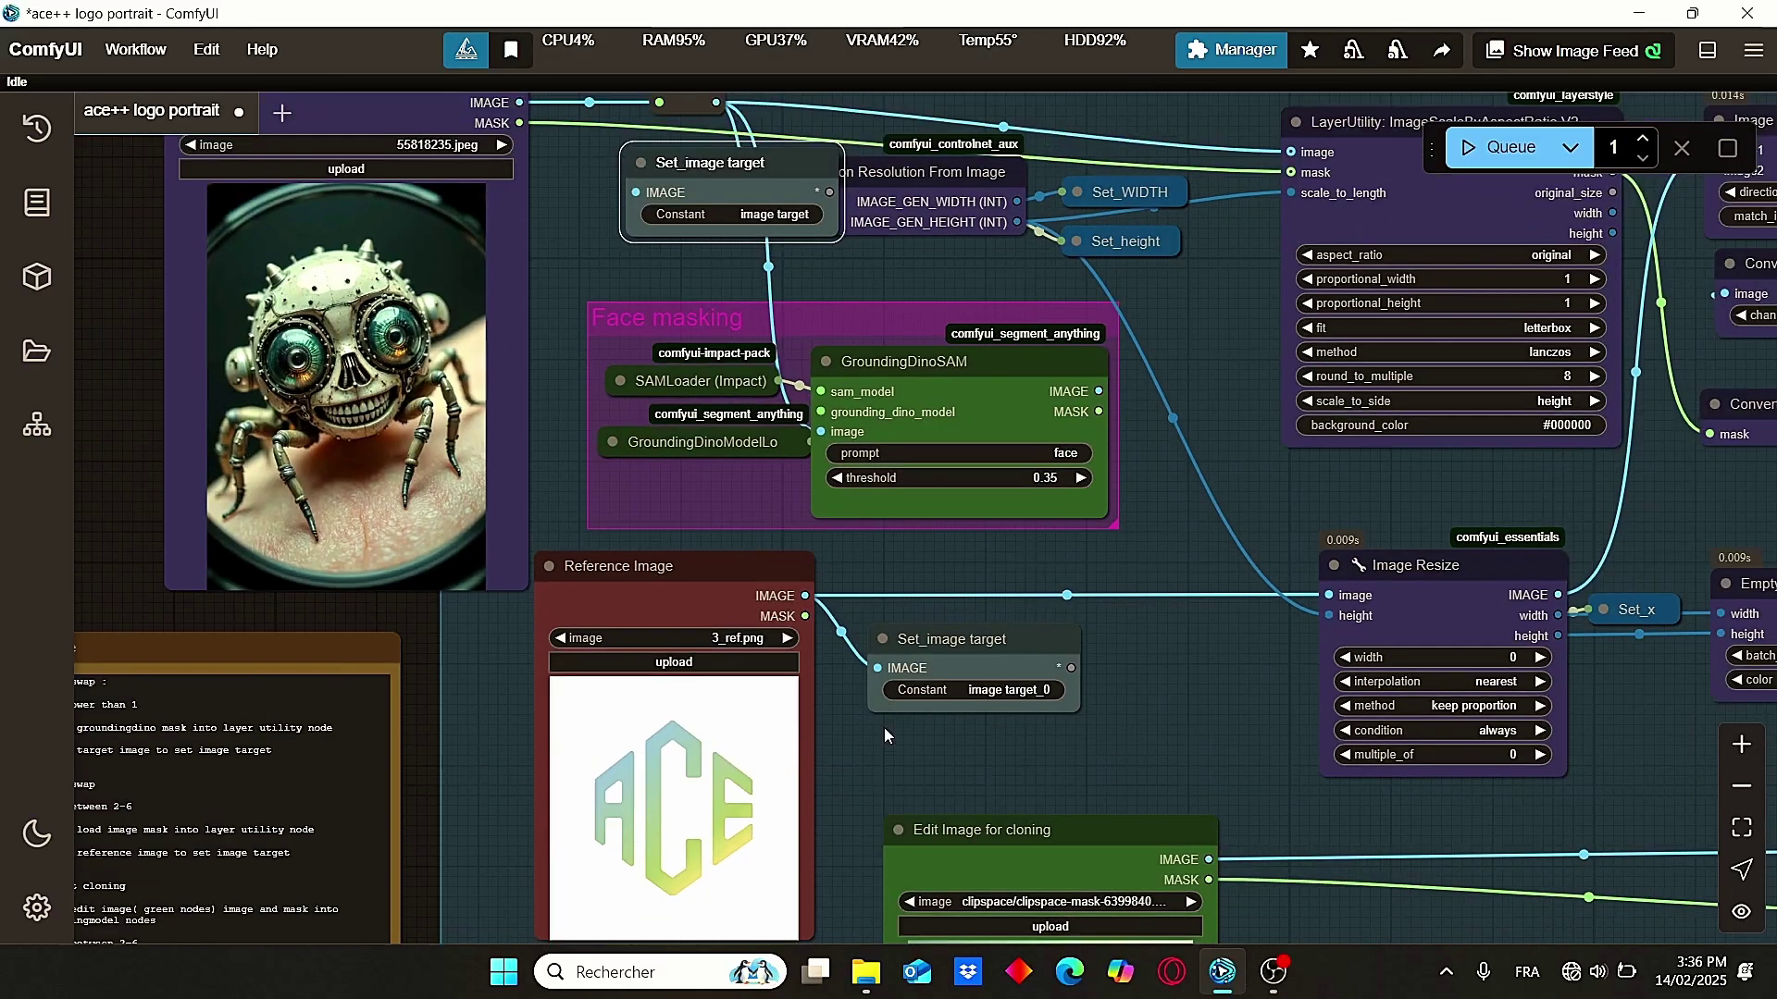
- Set the Get_image target node in the AUTO PROMPT GEN group to the constant image target_0
scroll(885, 727, "up", 4)
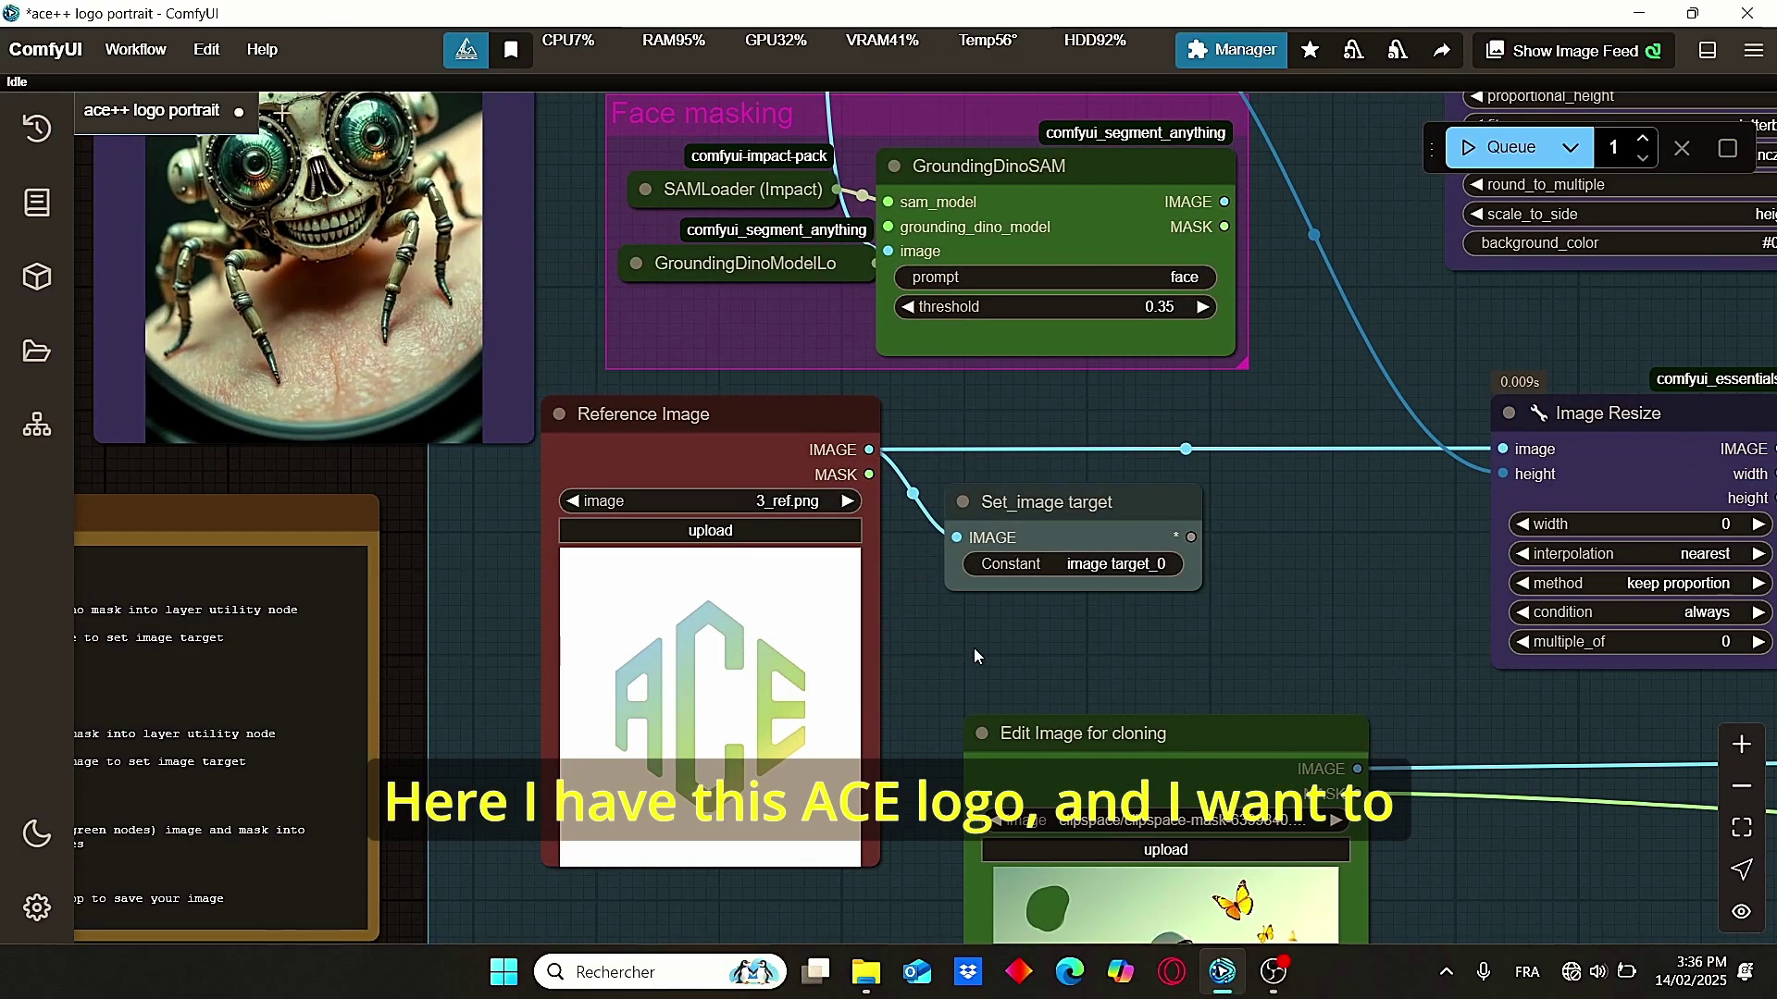
left_click_drag(605, 382, 779, 589)
scroll(480, 303, "up", 3)
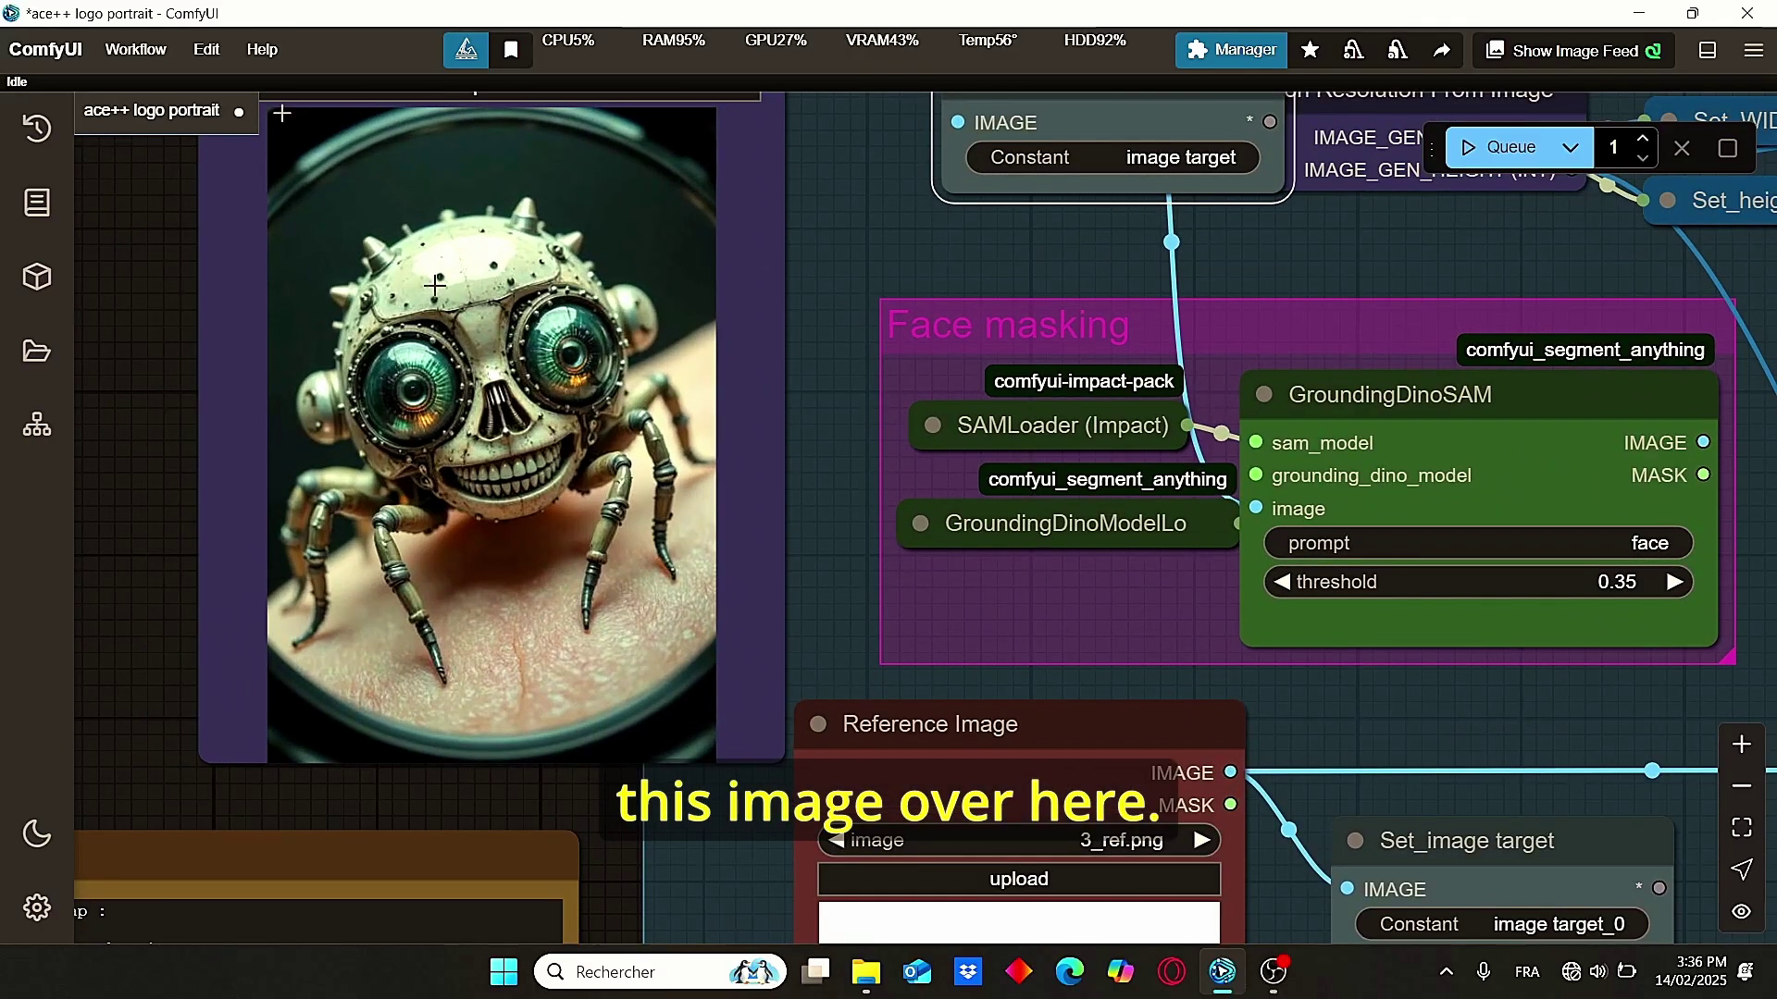
scroll(401, 276, "down", 5)
scroll(1119, 733, "up", 2)
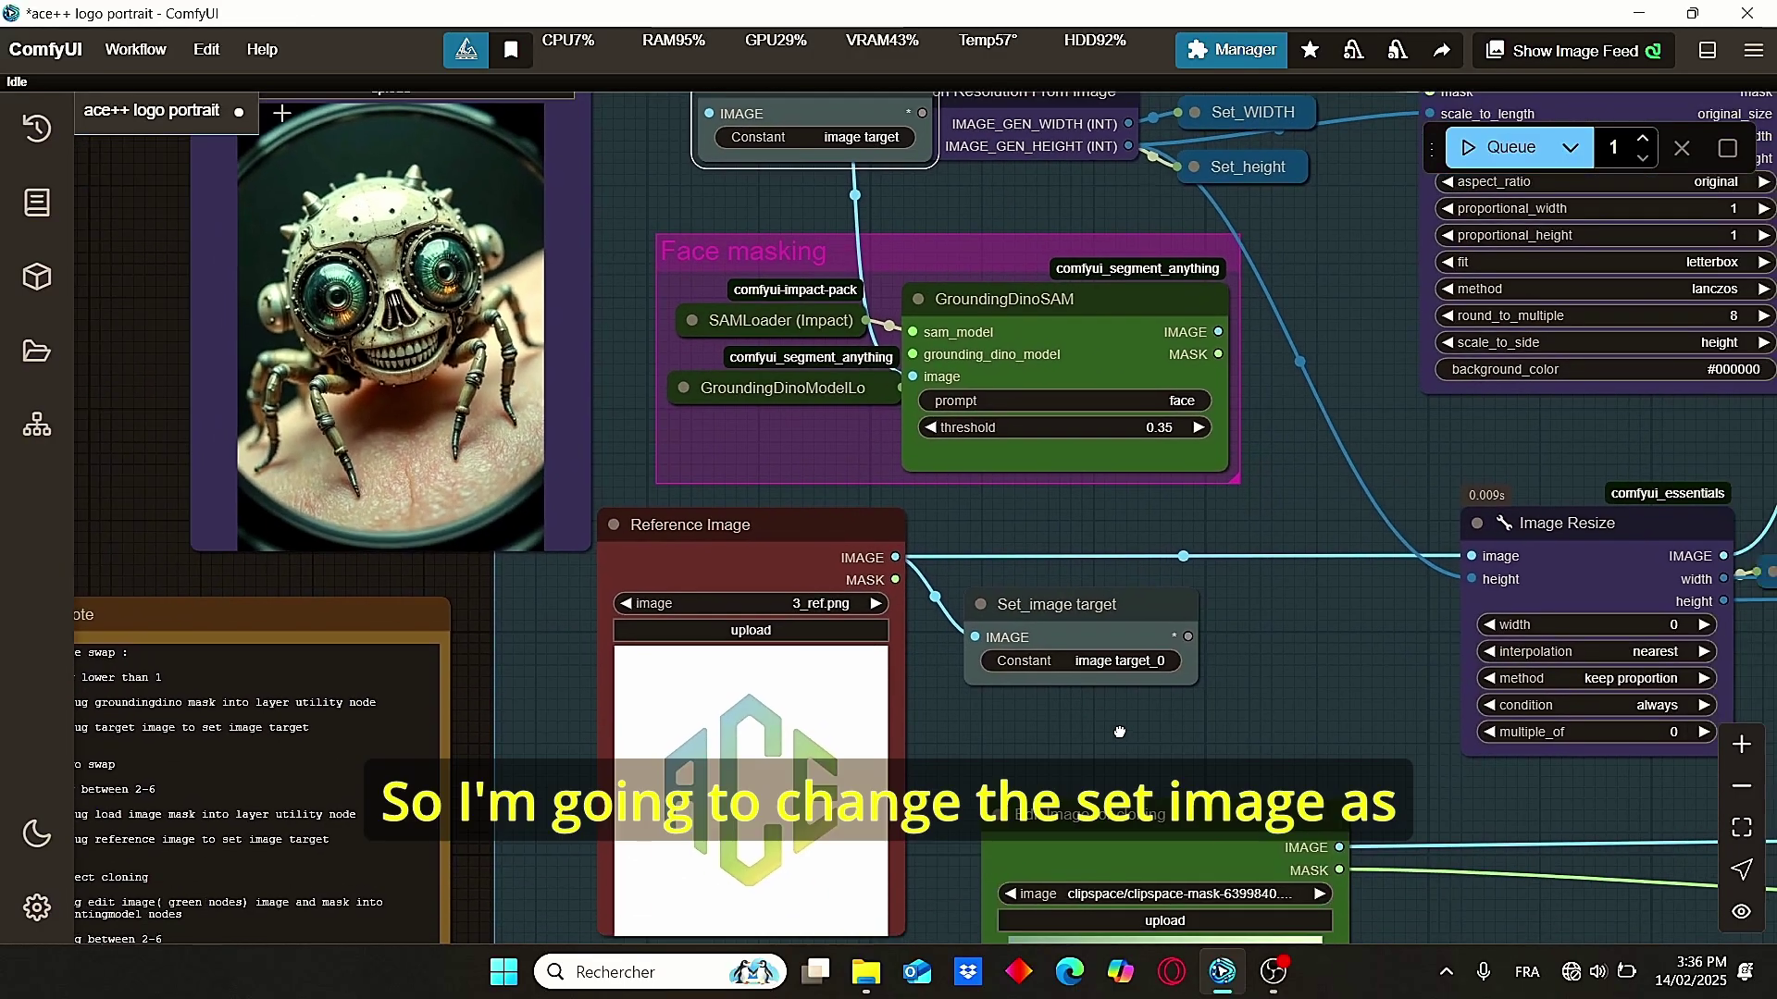
left_click_drag(1343, 766, 465, 515)
scroll(1027, 500, "down", 3)
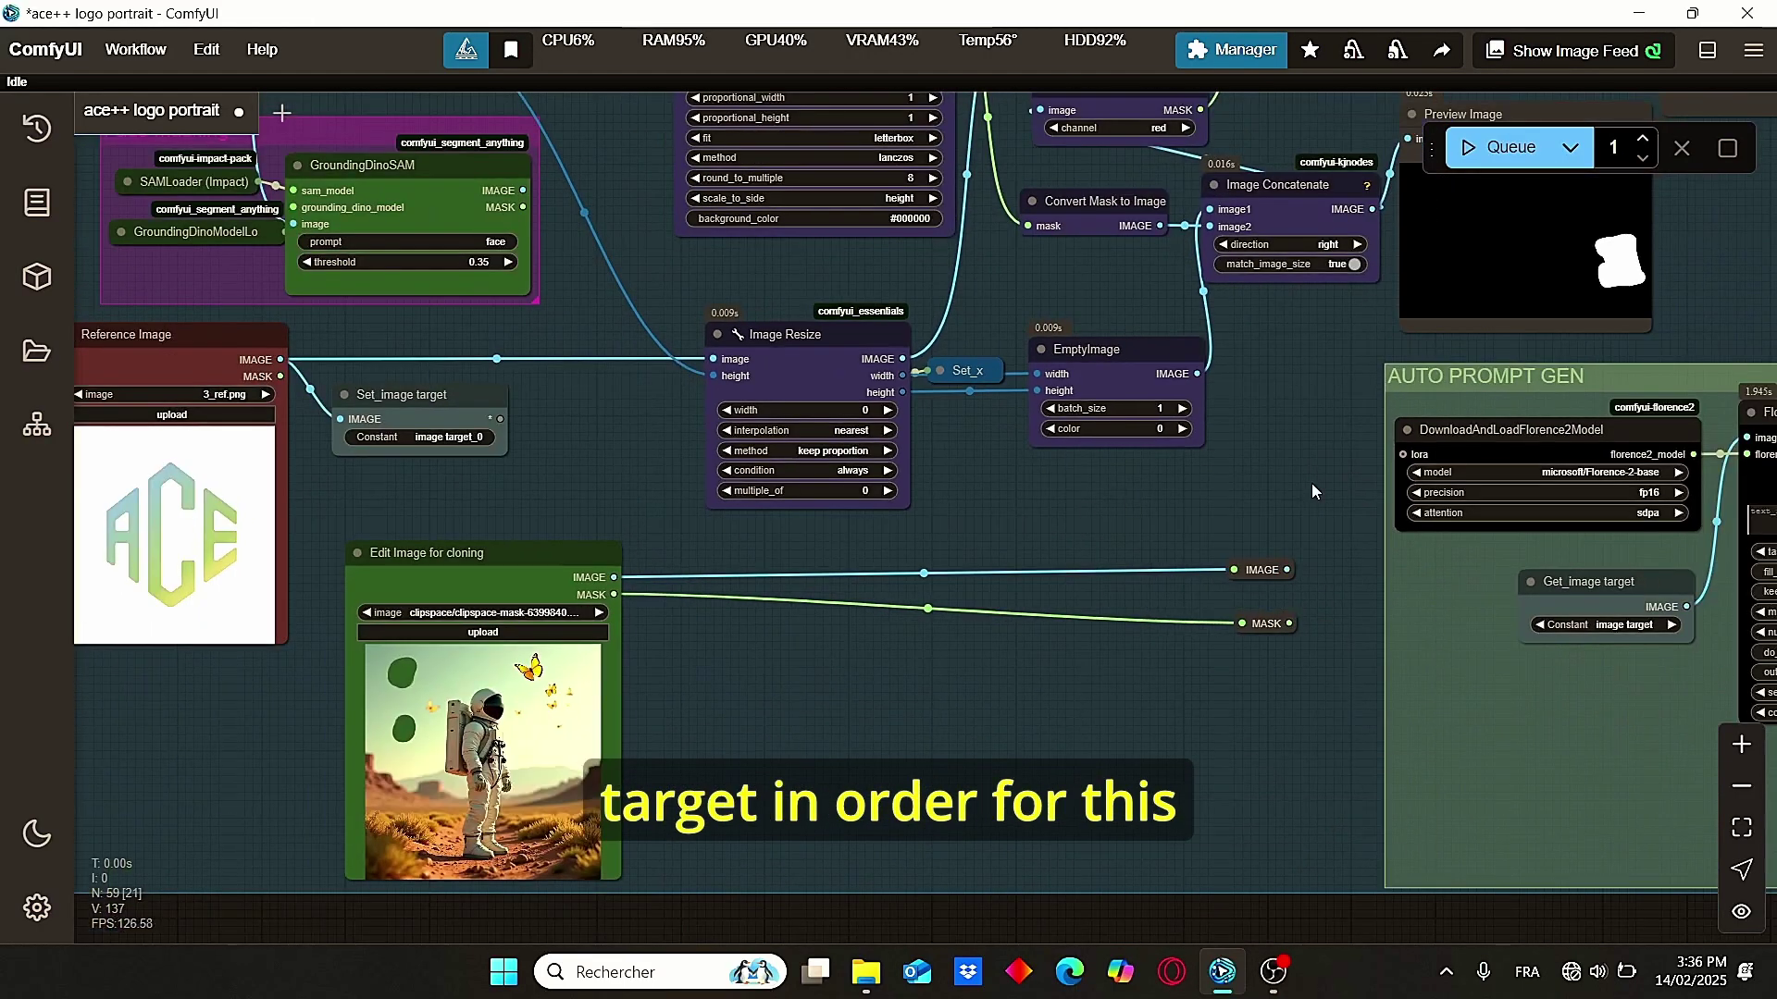
left_click_drag(1312, 486, 440, 515)
scroll(441, 537, "up", 5)
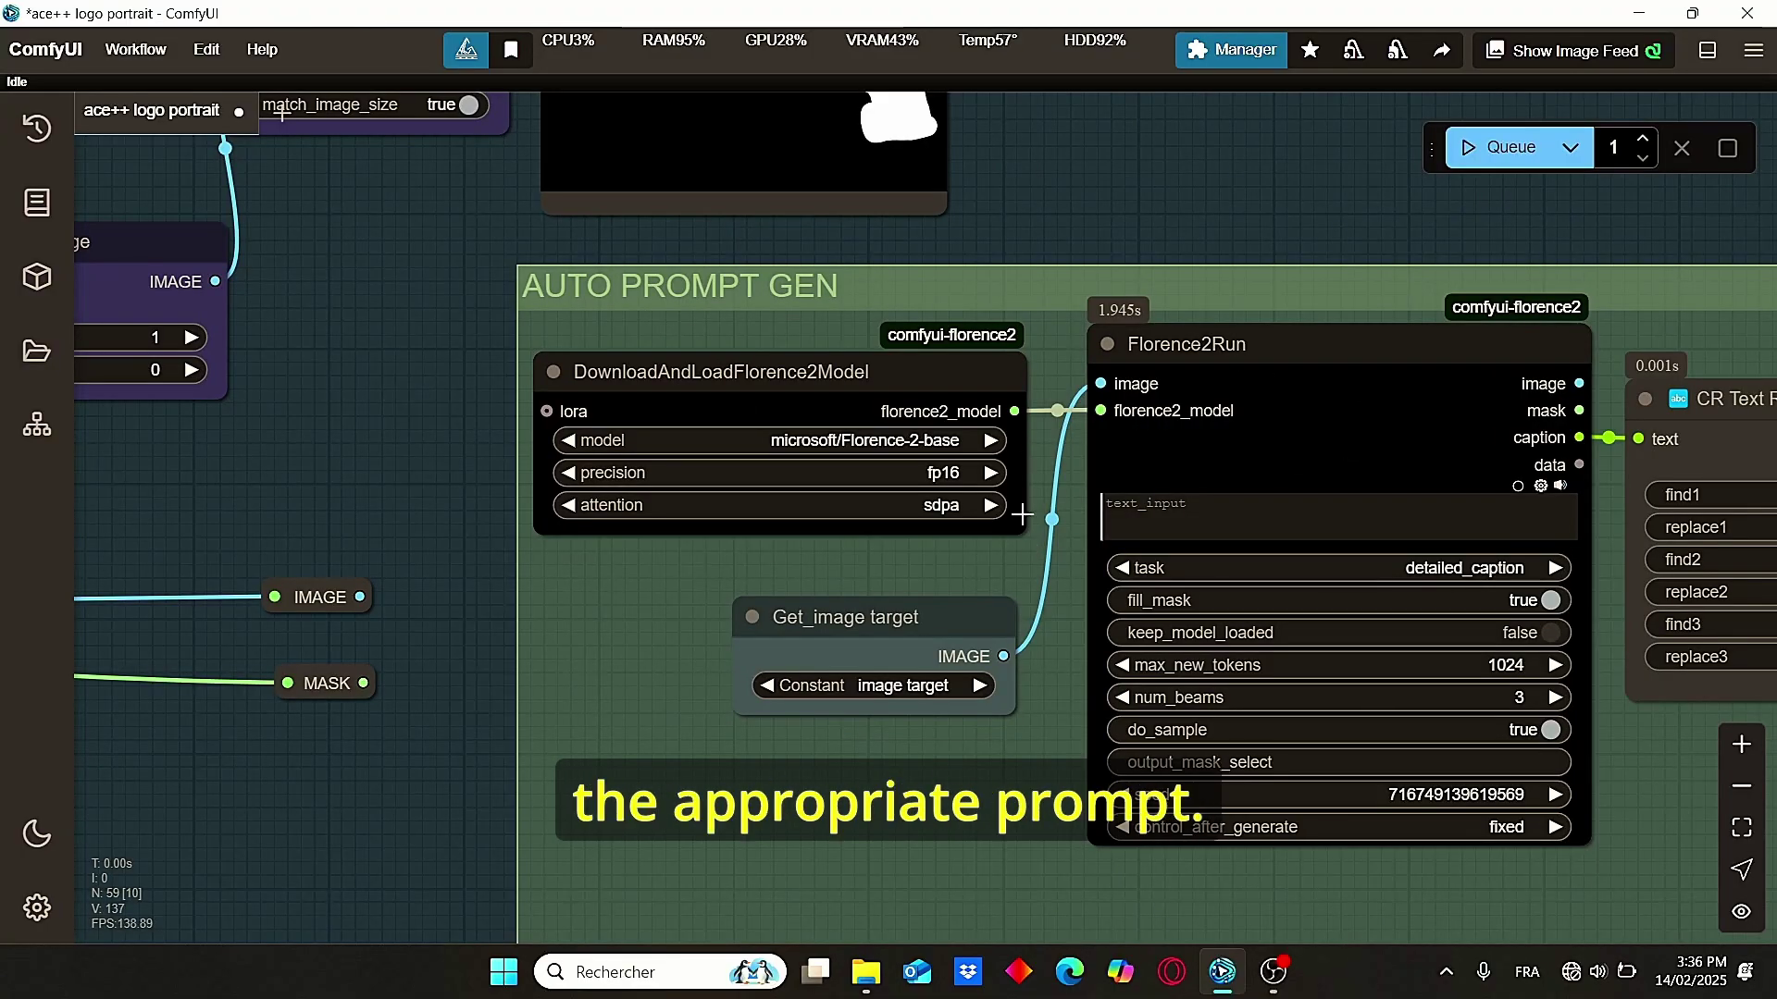
scroll(974, 613, "up", 2)
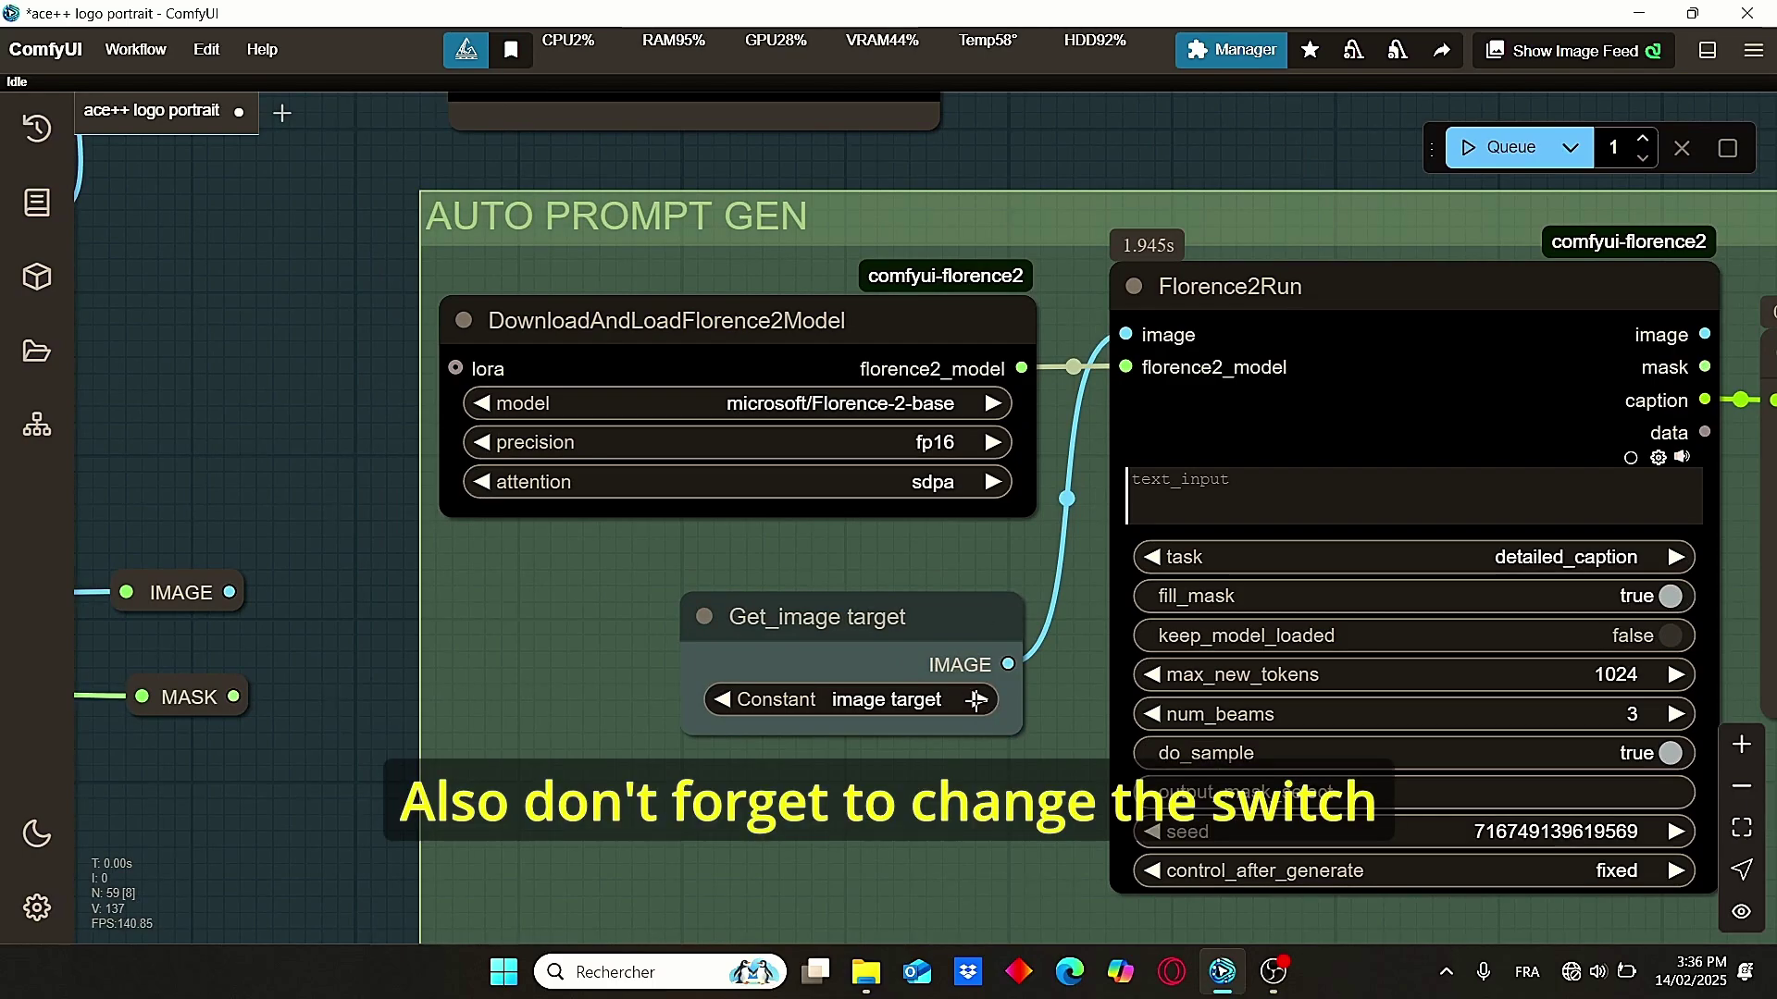
left_click(978, 701)
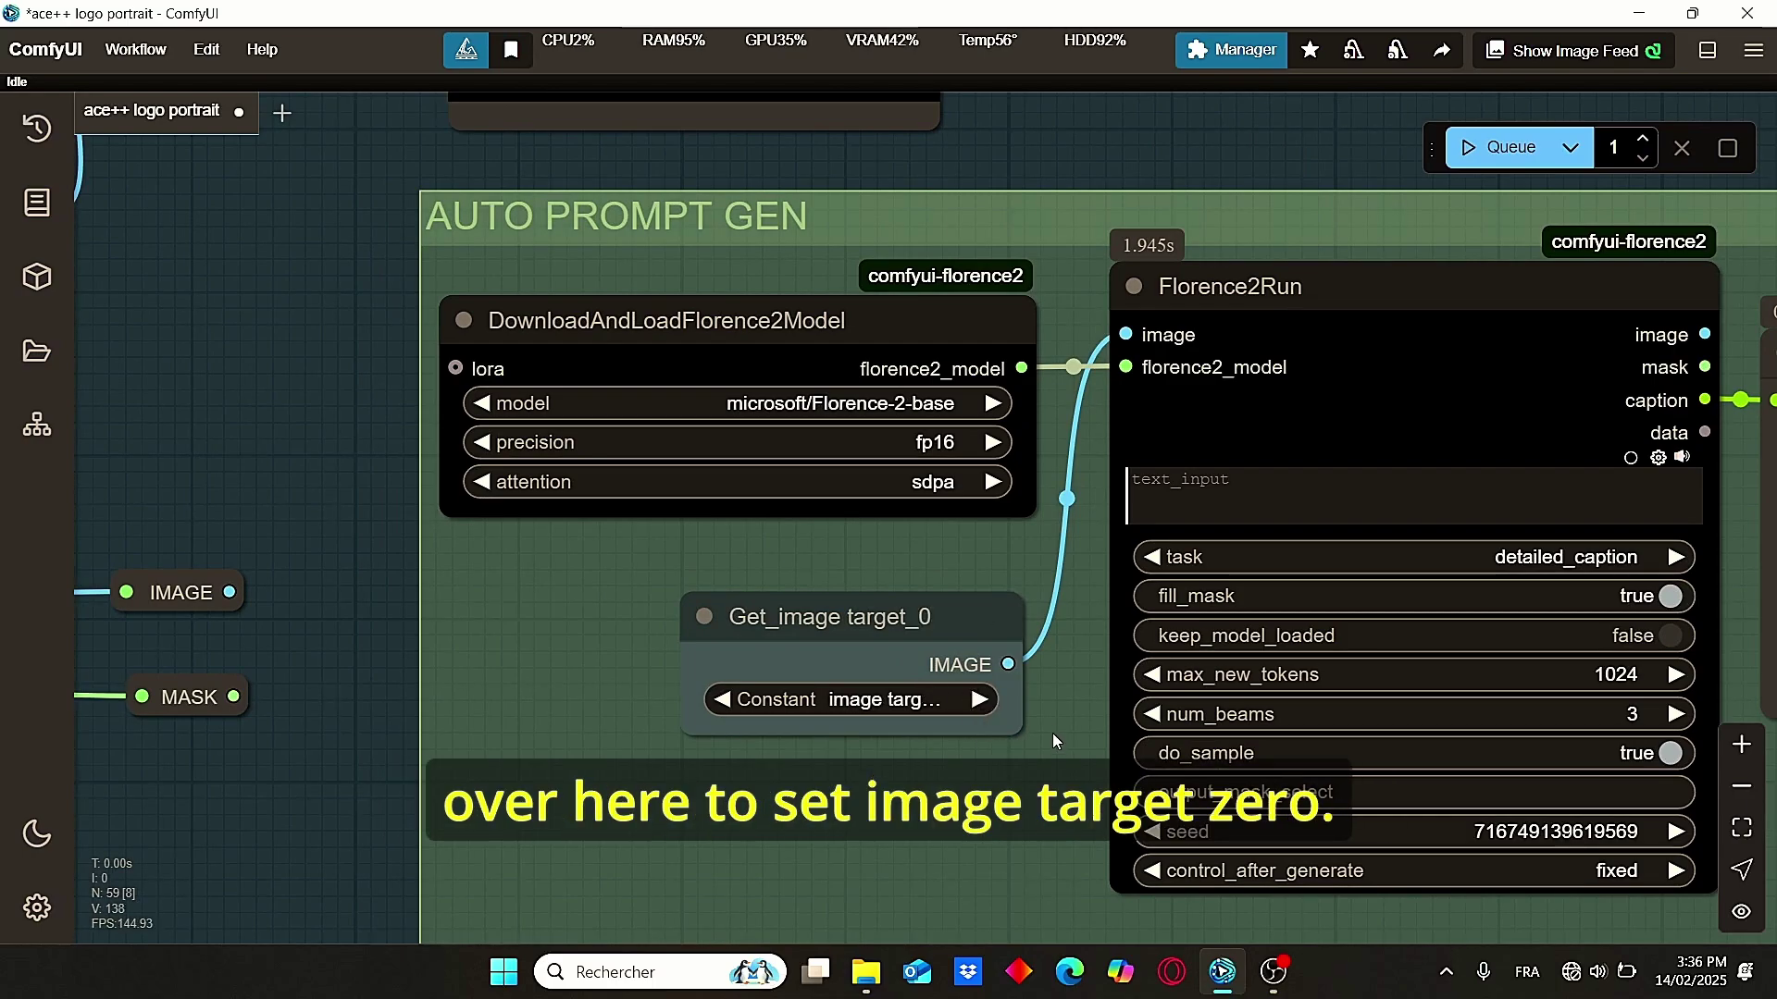
- Check that the cfg value in the KSampler node is higher than 1
left_click_drag(1018, 726, 1064, 745)
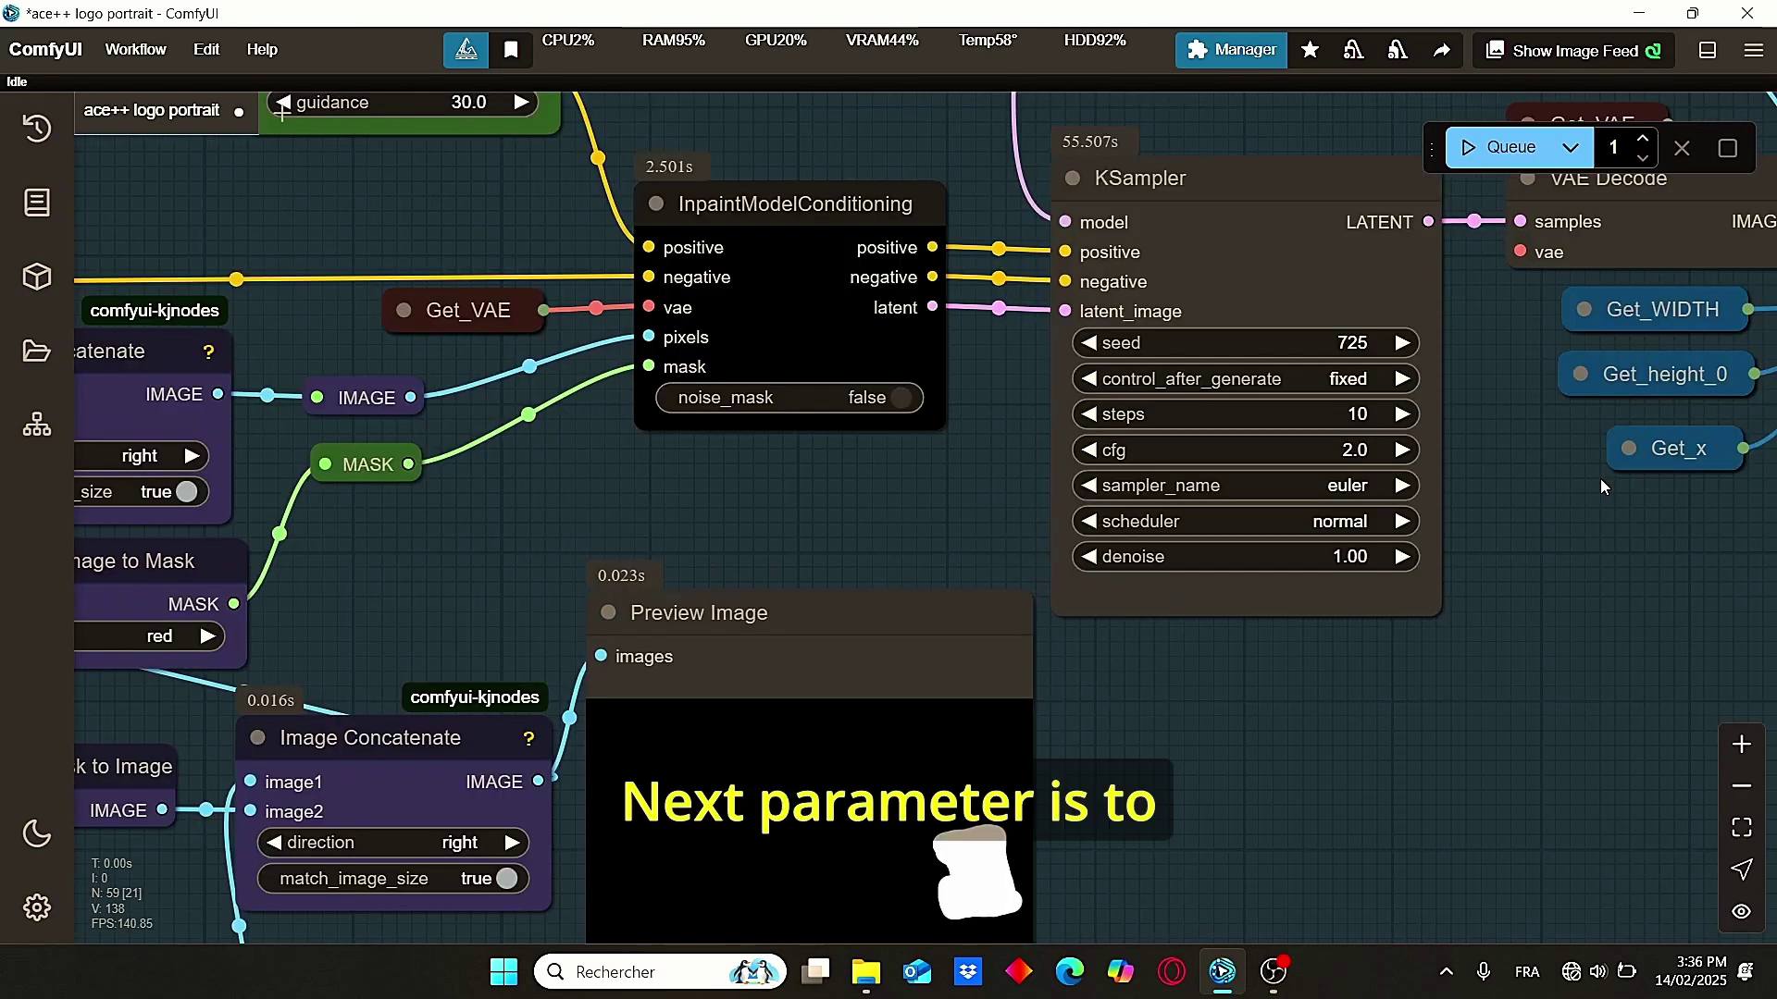
scroll(1551, 470, "up", 2)
scroll(1356, 620, "up", 4)
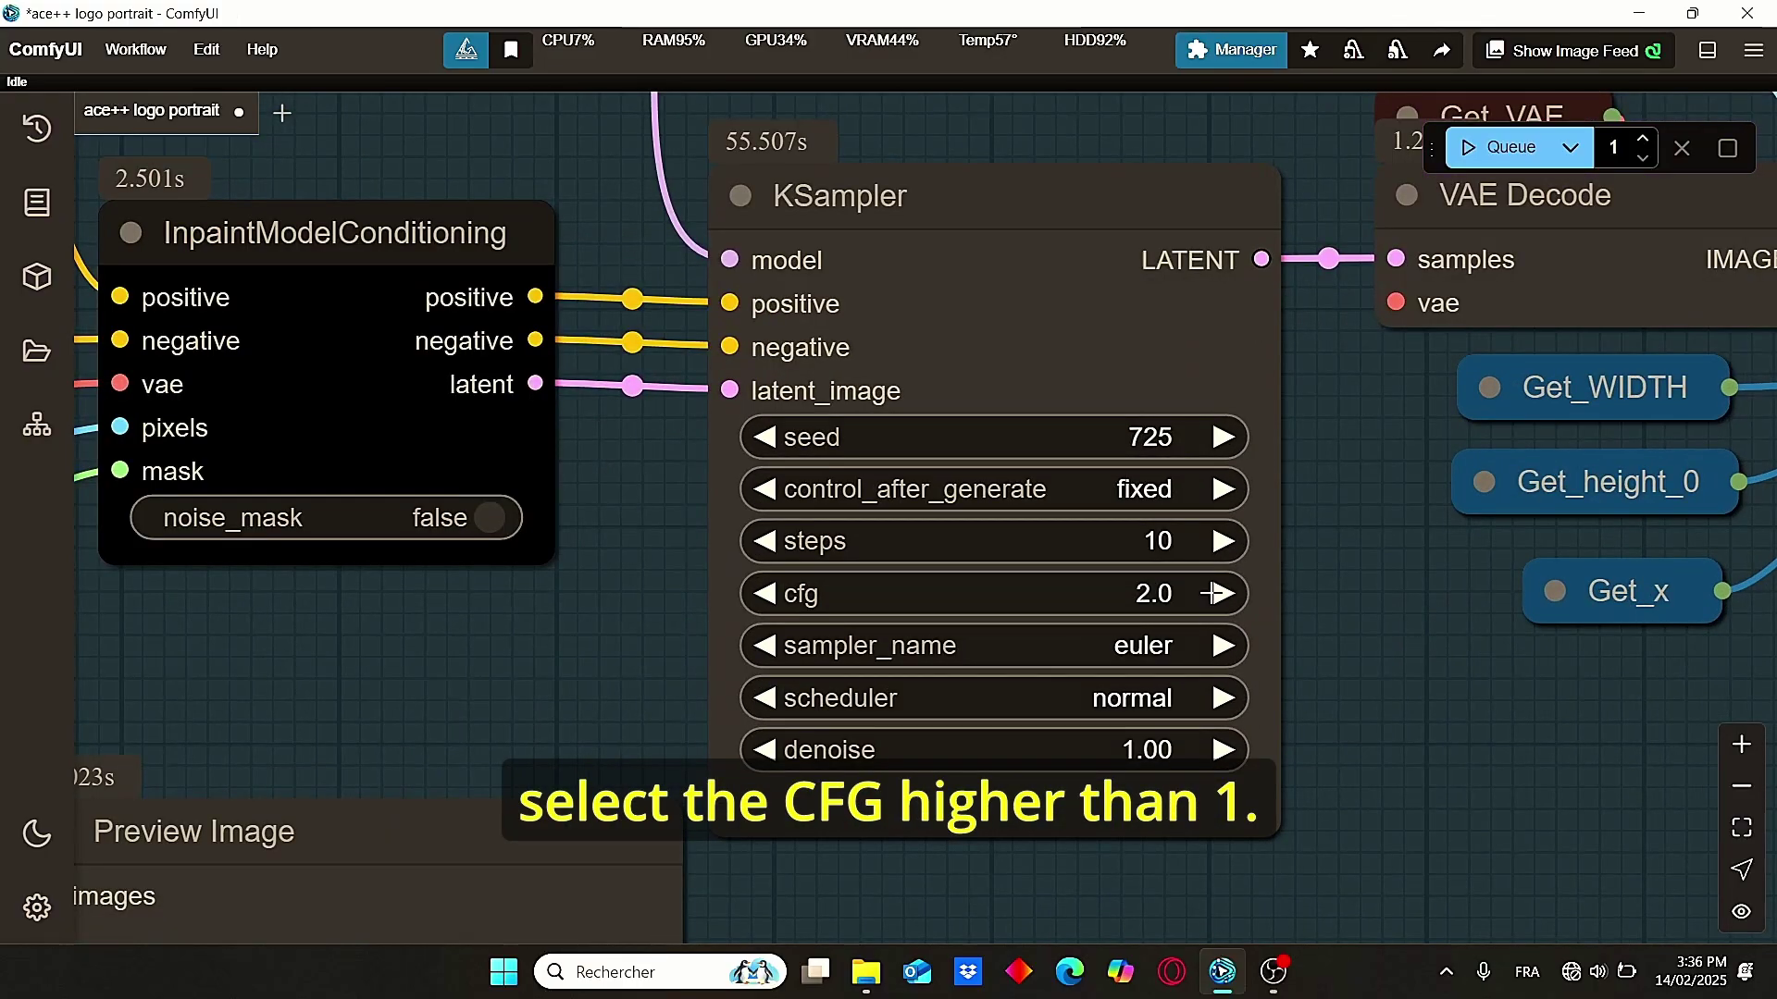
- Connect the Edit Image face swap node's MASK output to the mask input of the LayerUtility ImageScaleByAspectRatio V2 node
scroll(1342, 608, "down", 8)
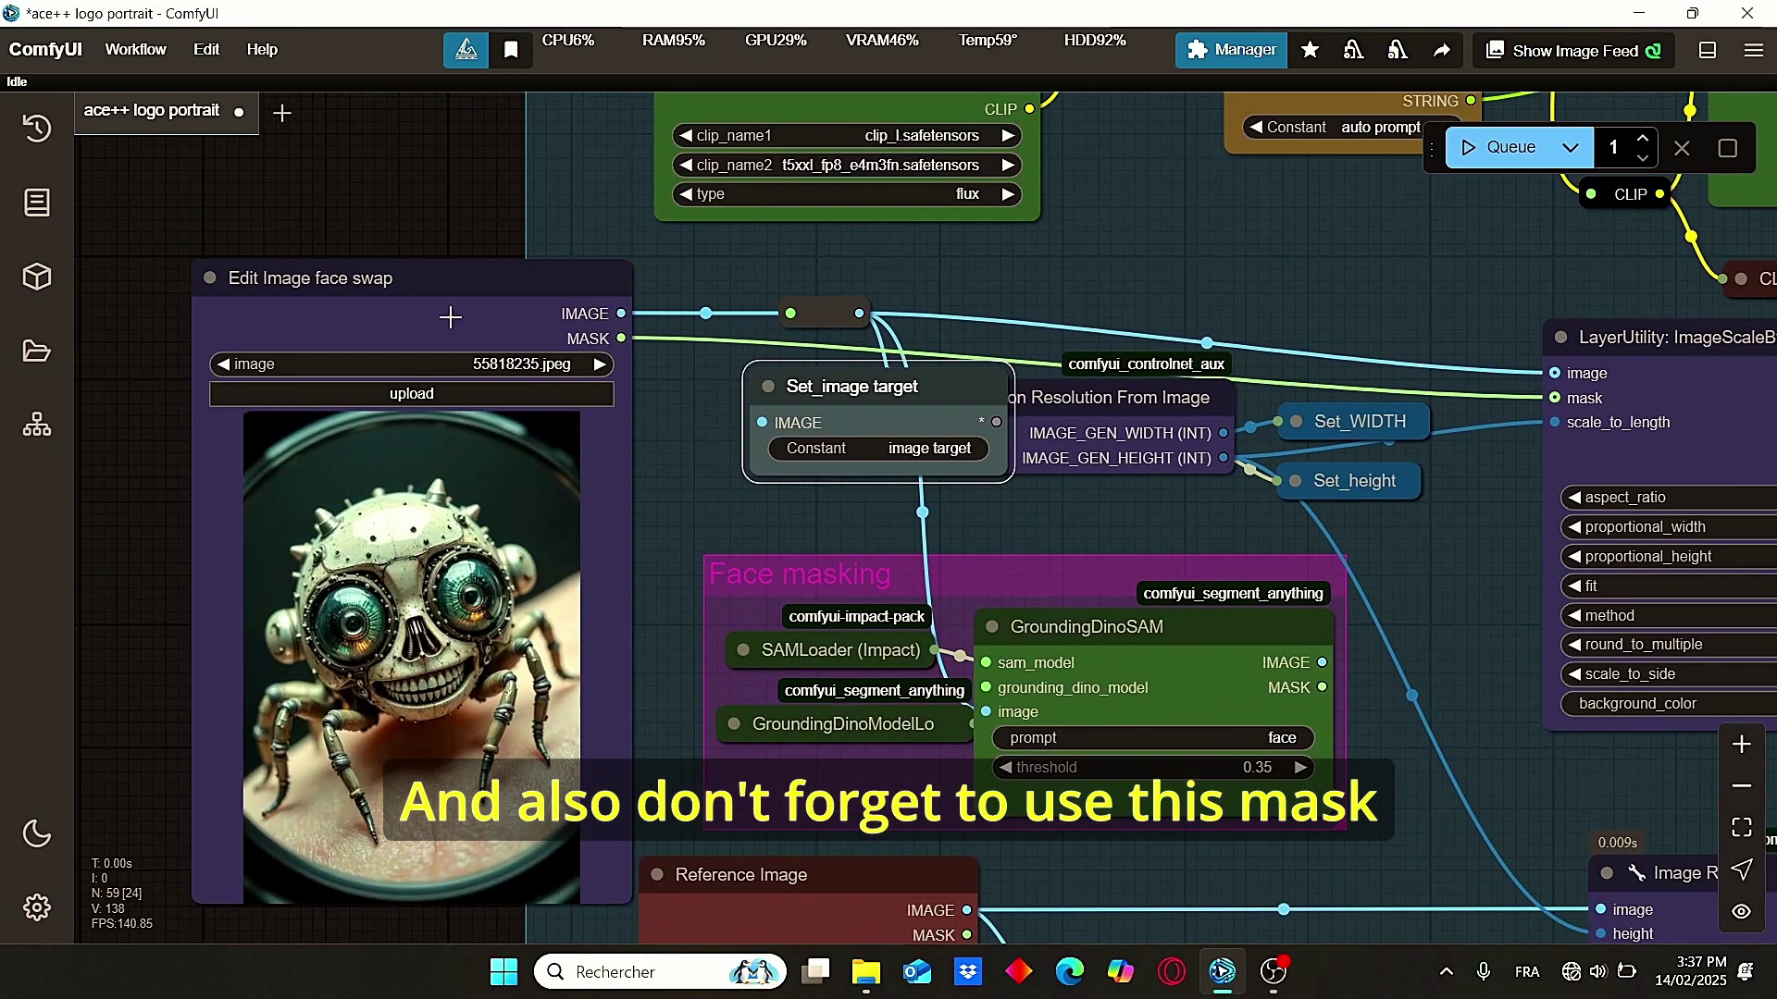
left_click(451, 299)
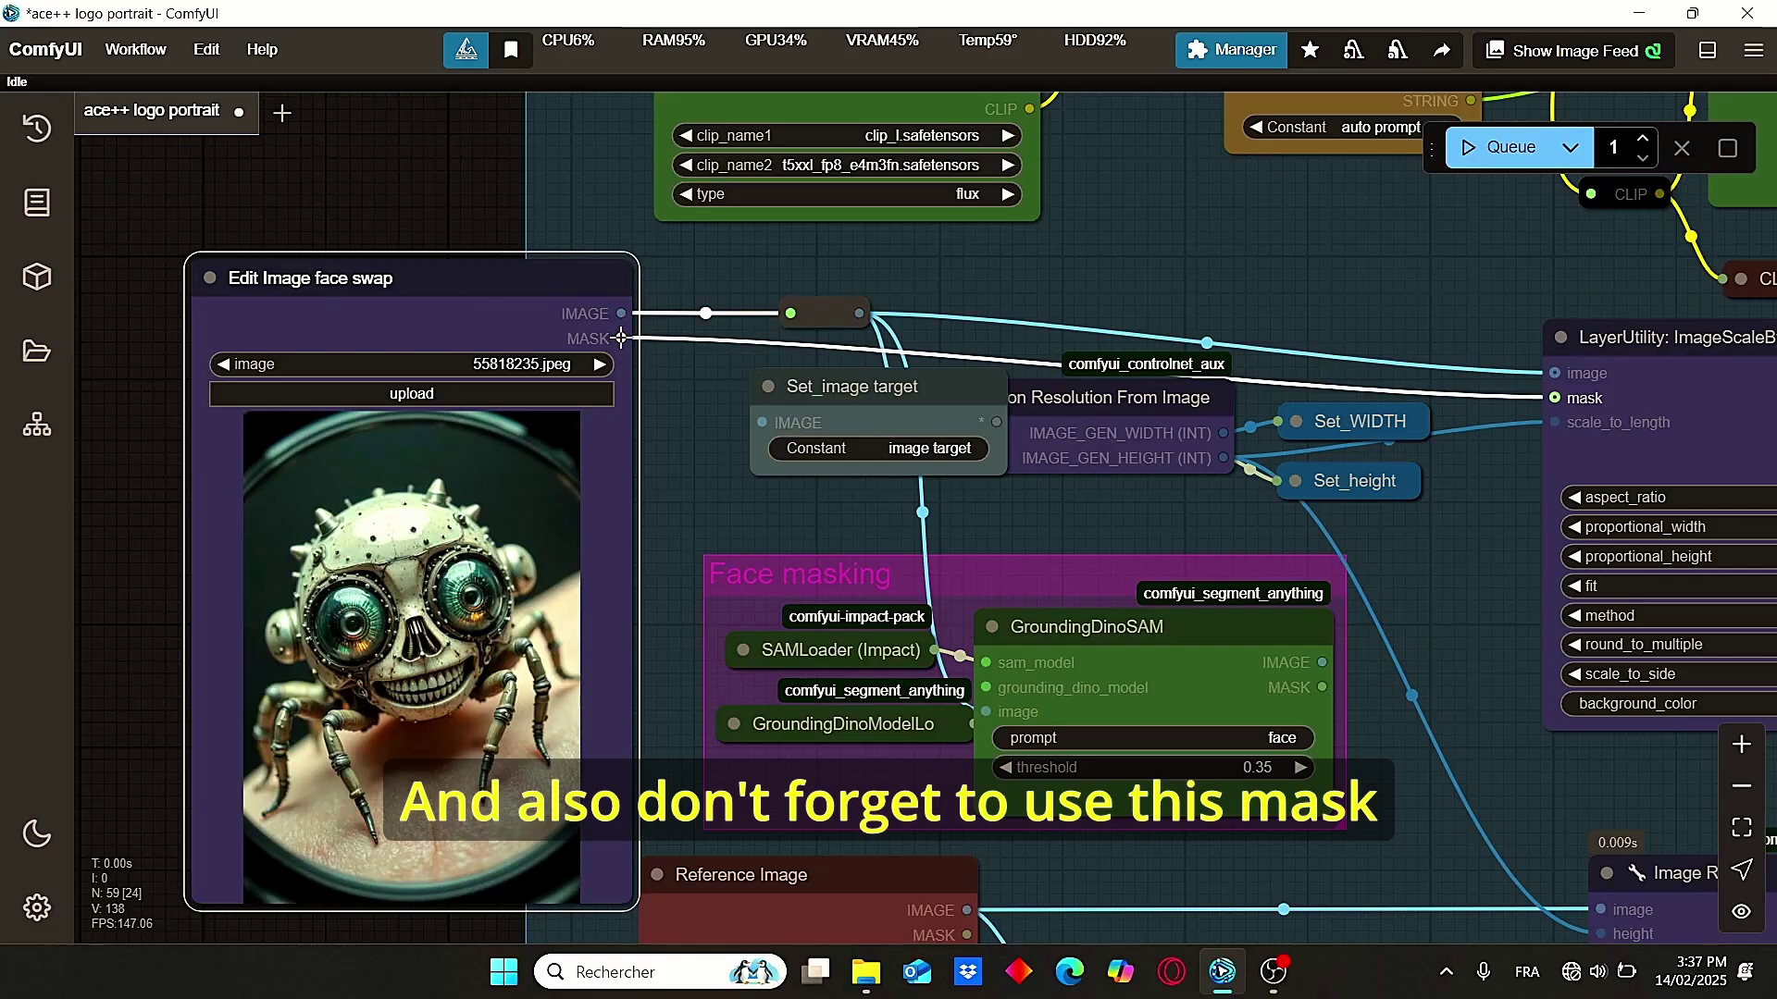
left_click_drag(622, 338, 1564, 408)
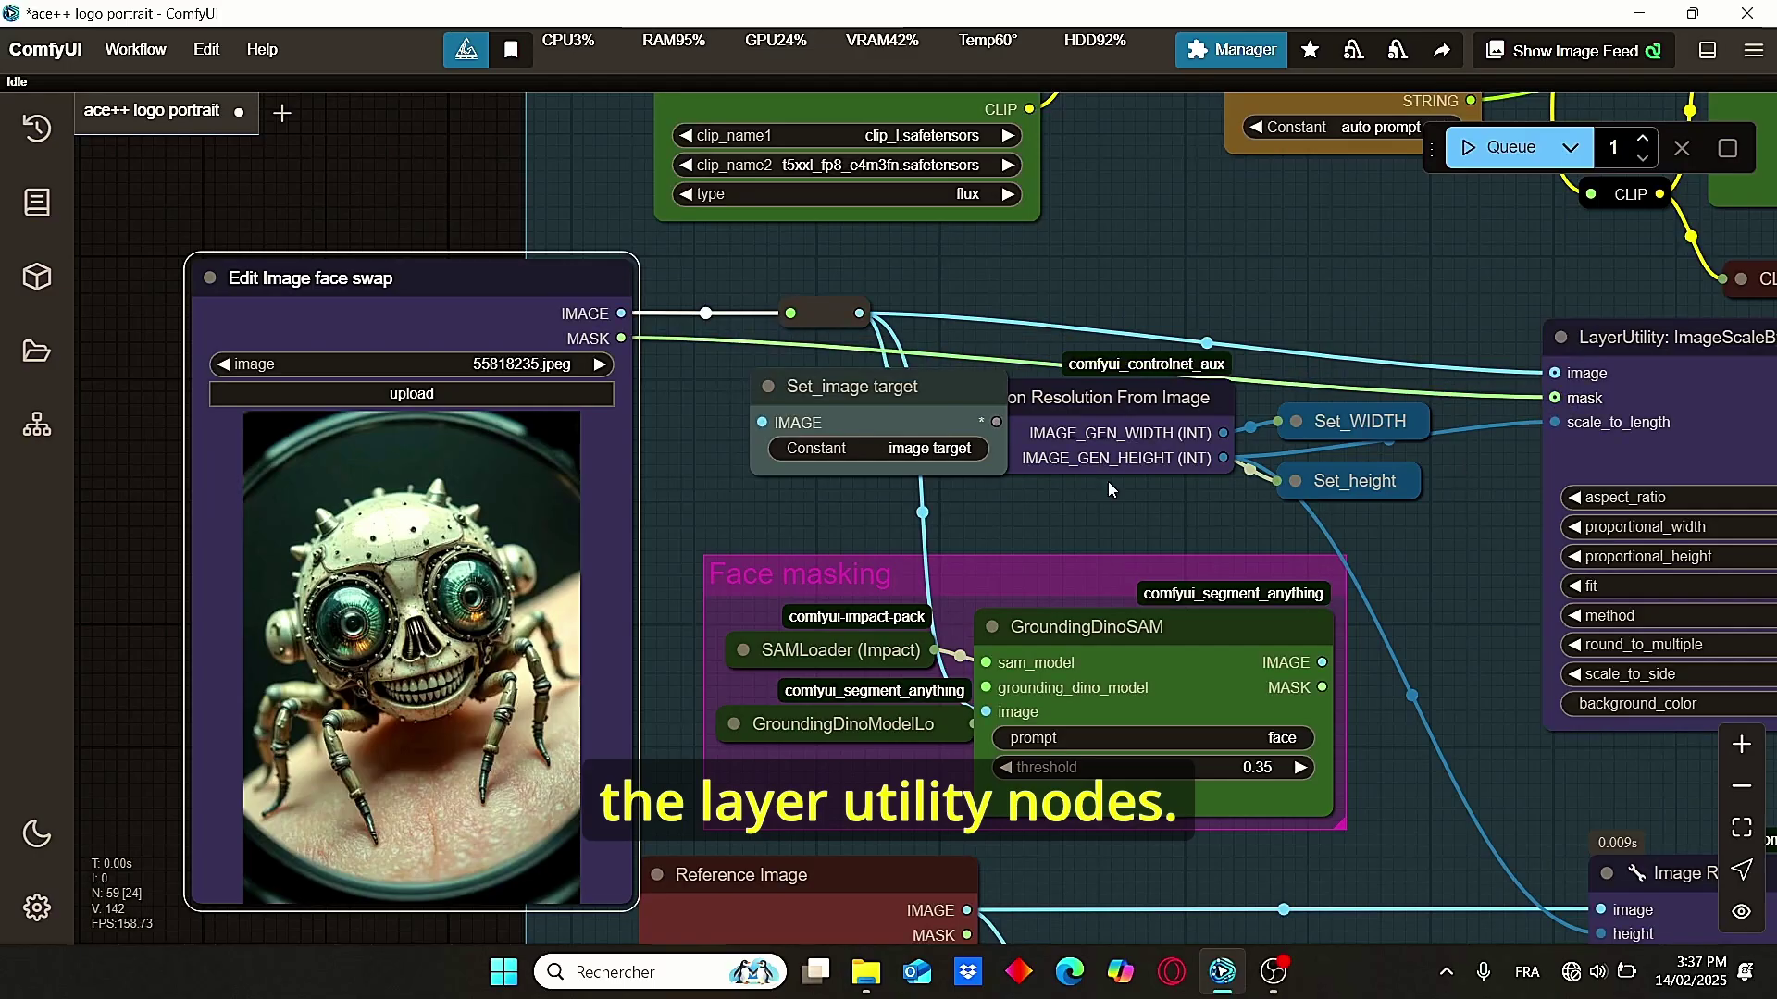
- Paint an oval mask over the creature's forehead in the Edit Image face swap image using the MaskEditor, and save it
scroll(842, 437, "down", 3)
left_click_drag(741, 481, 1138, 417)
scroll(912, 532, "up", 8)
right_click(921, 558)
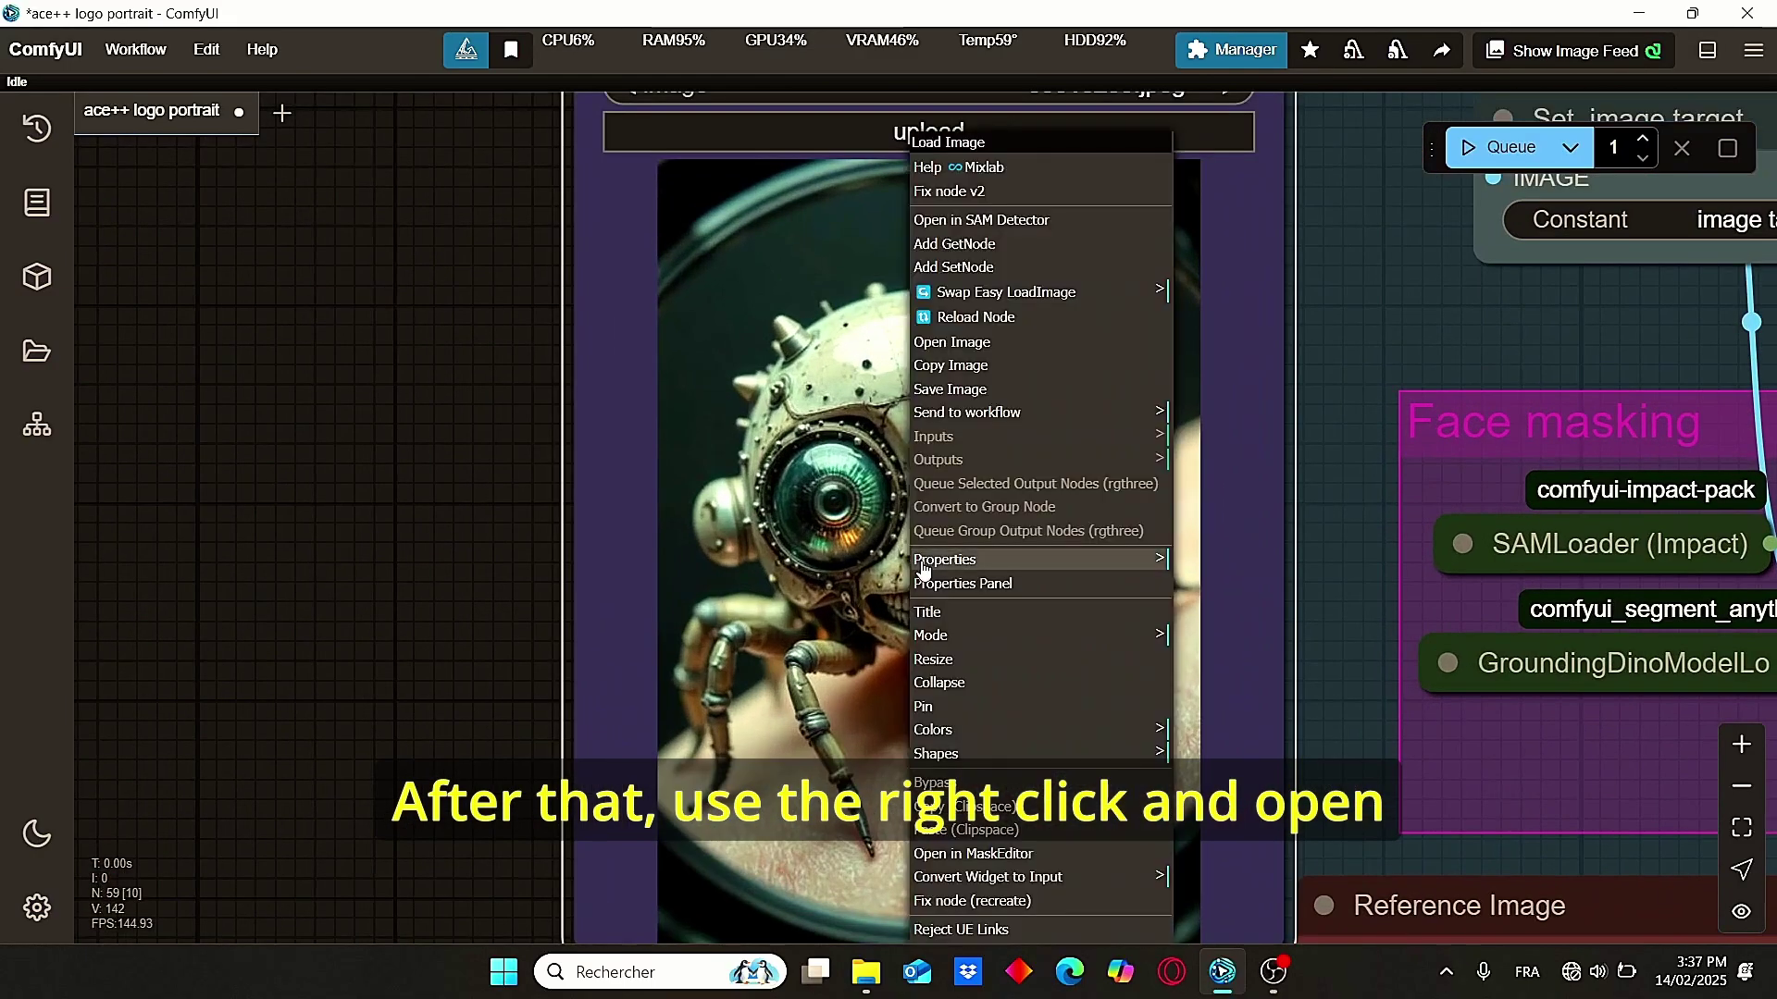
left_click(1048, 851)
mouse_move(797, 271)
left_mouse_down()
mouse_move(717, 277)
mouse_move(731, 306)
mouse_move(782, 300)
mouse_move(791, 271)
mouse_move(745, 264)
mouse_move(733, 287)
left_mouse_up()
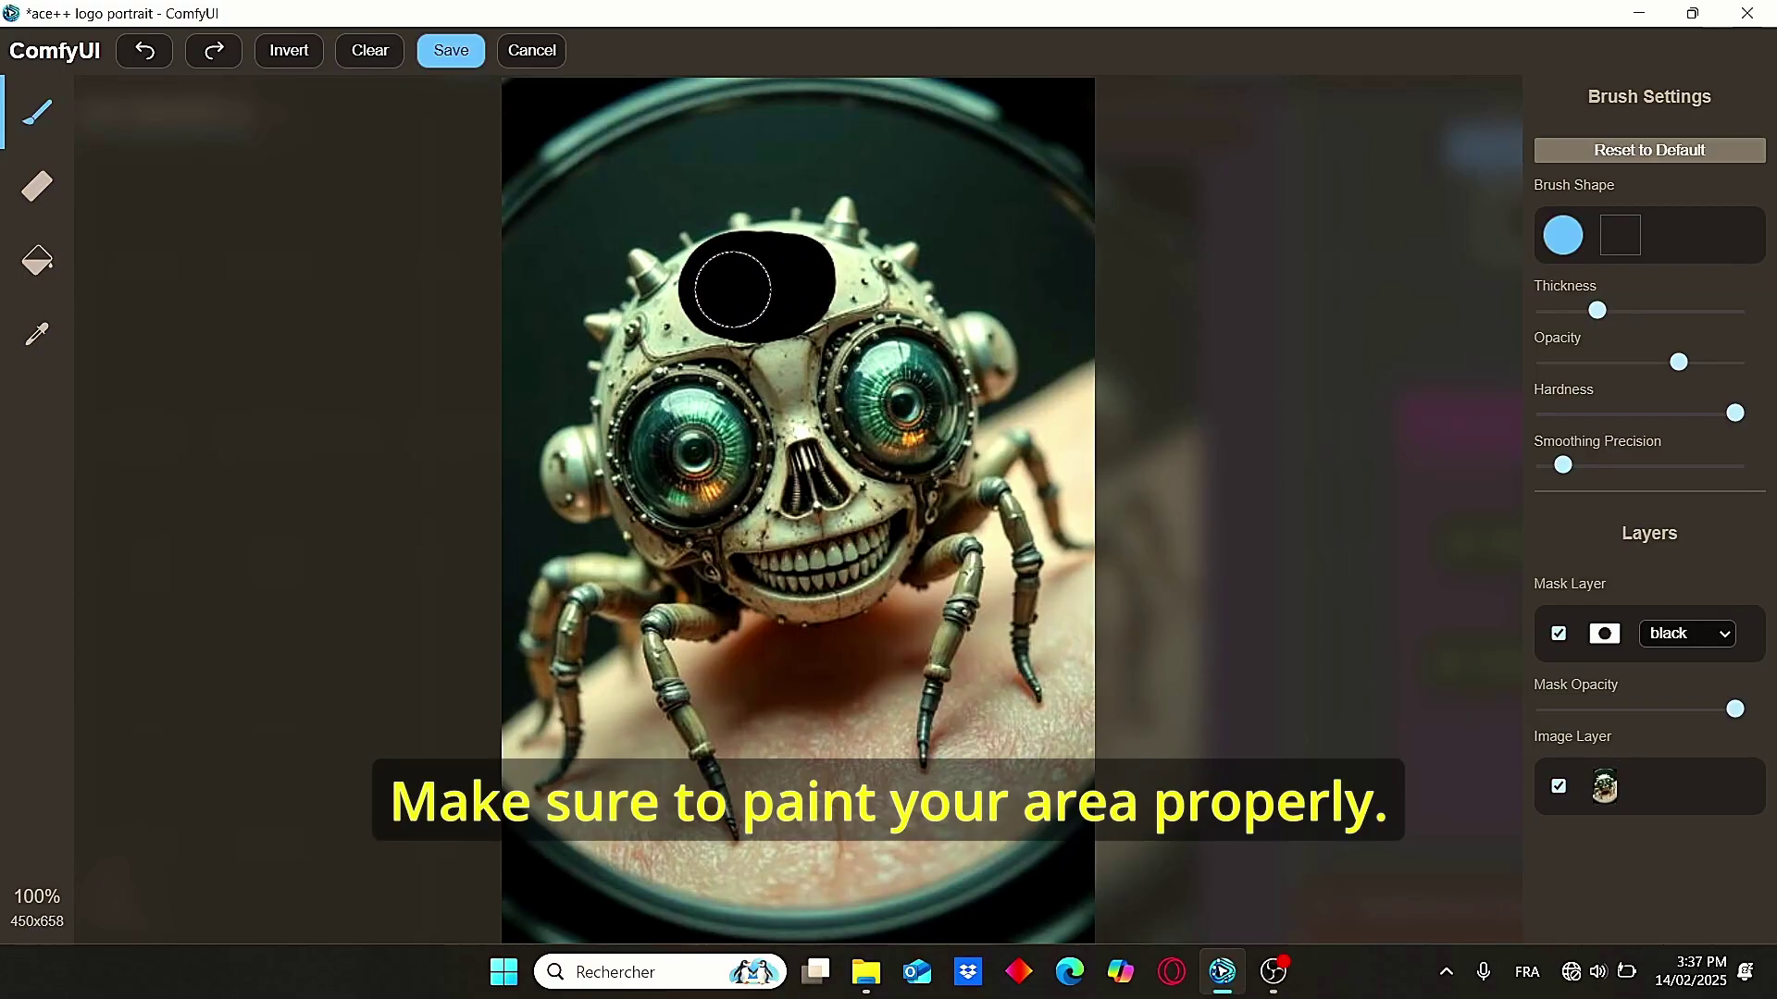
left_click(451, 51)
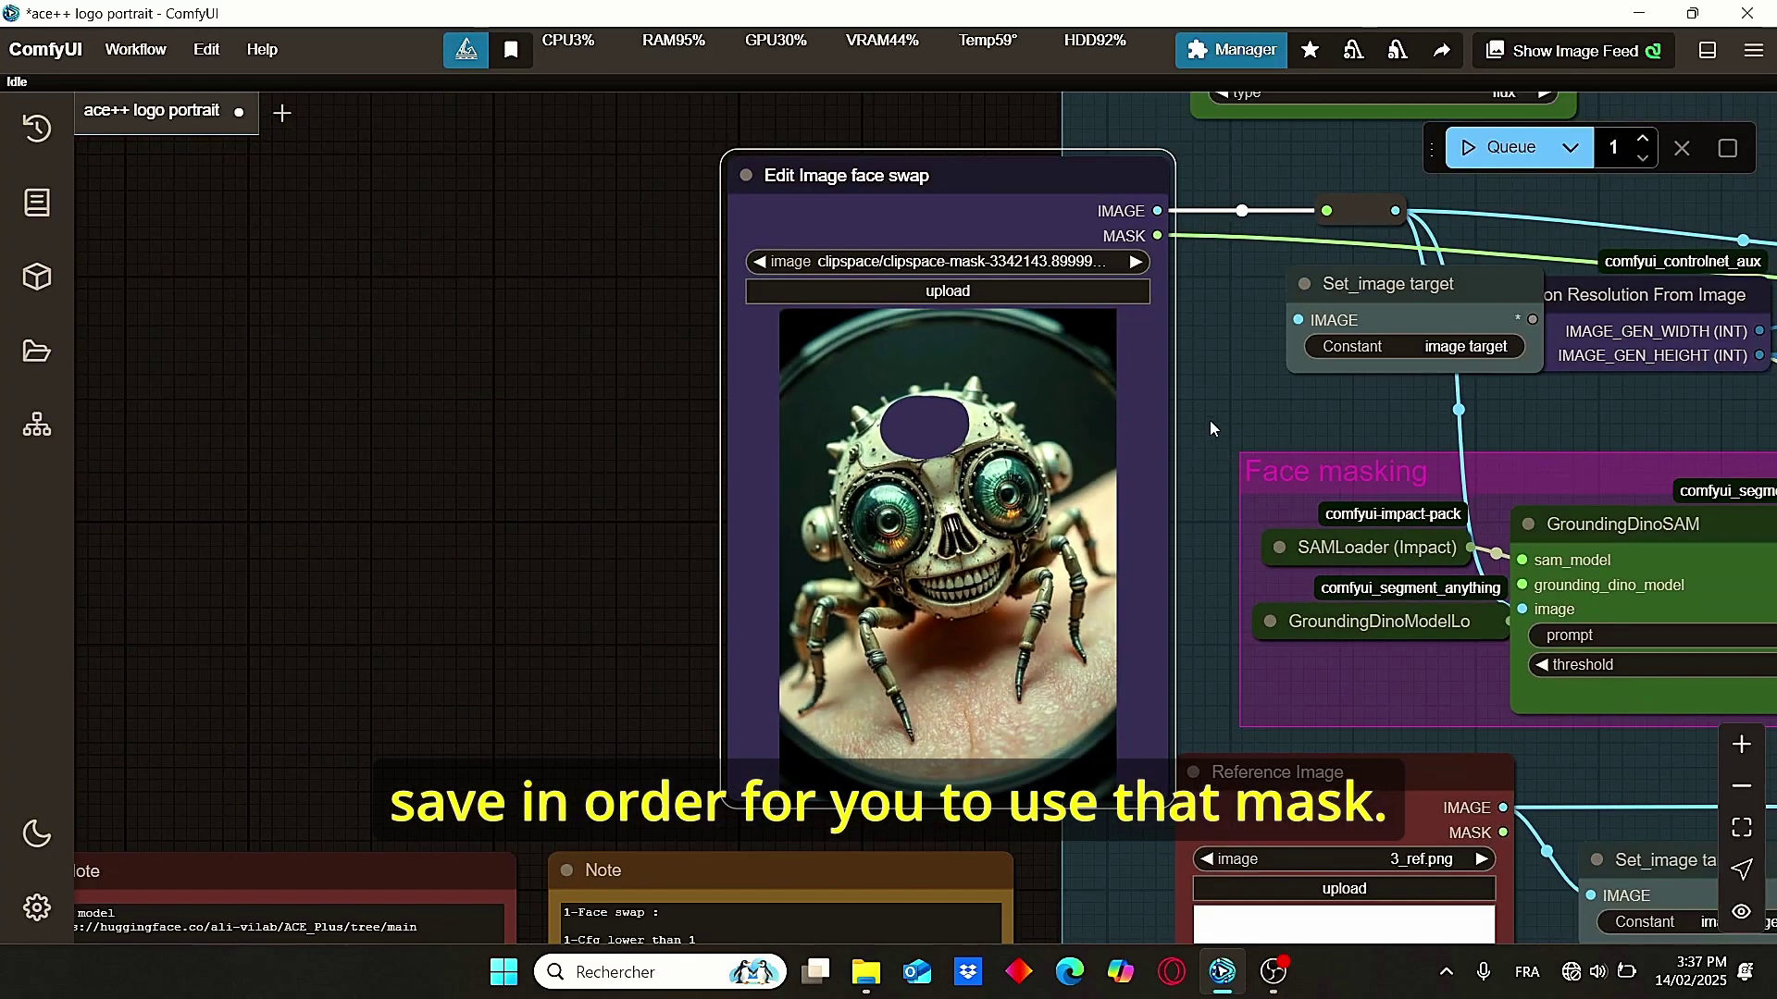
- Enable turbo flux lora.safetensors in the Power Lora Loader alongside comfyui_subject_lora16.safetensors
left_click_drag(1208, 420, 746, 410)
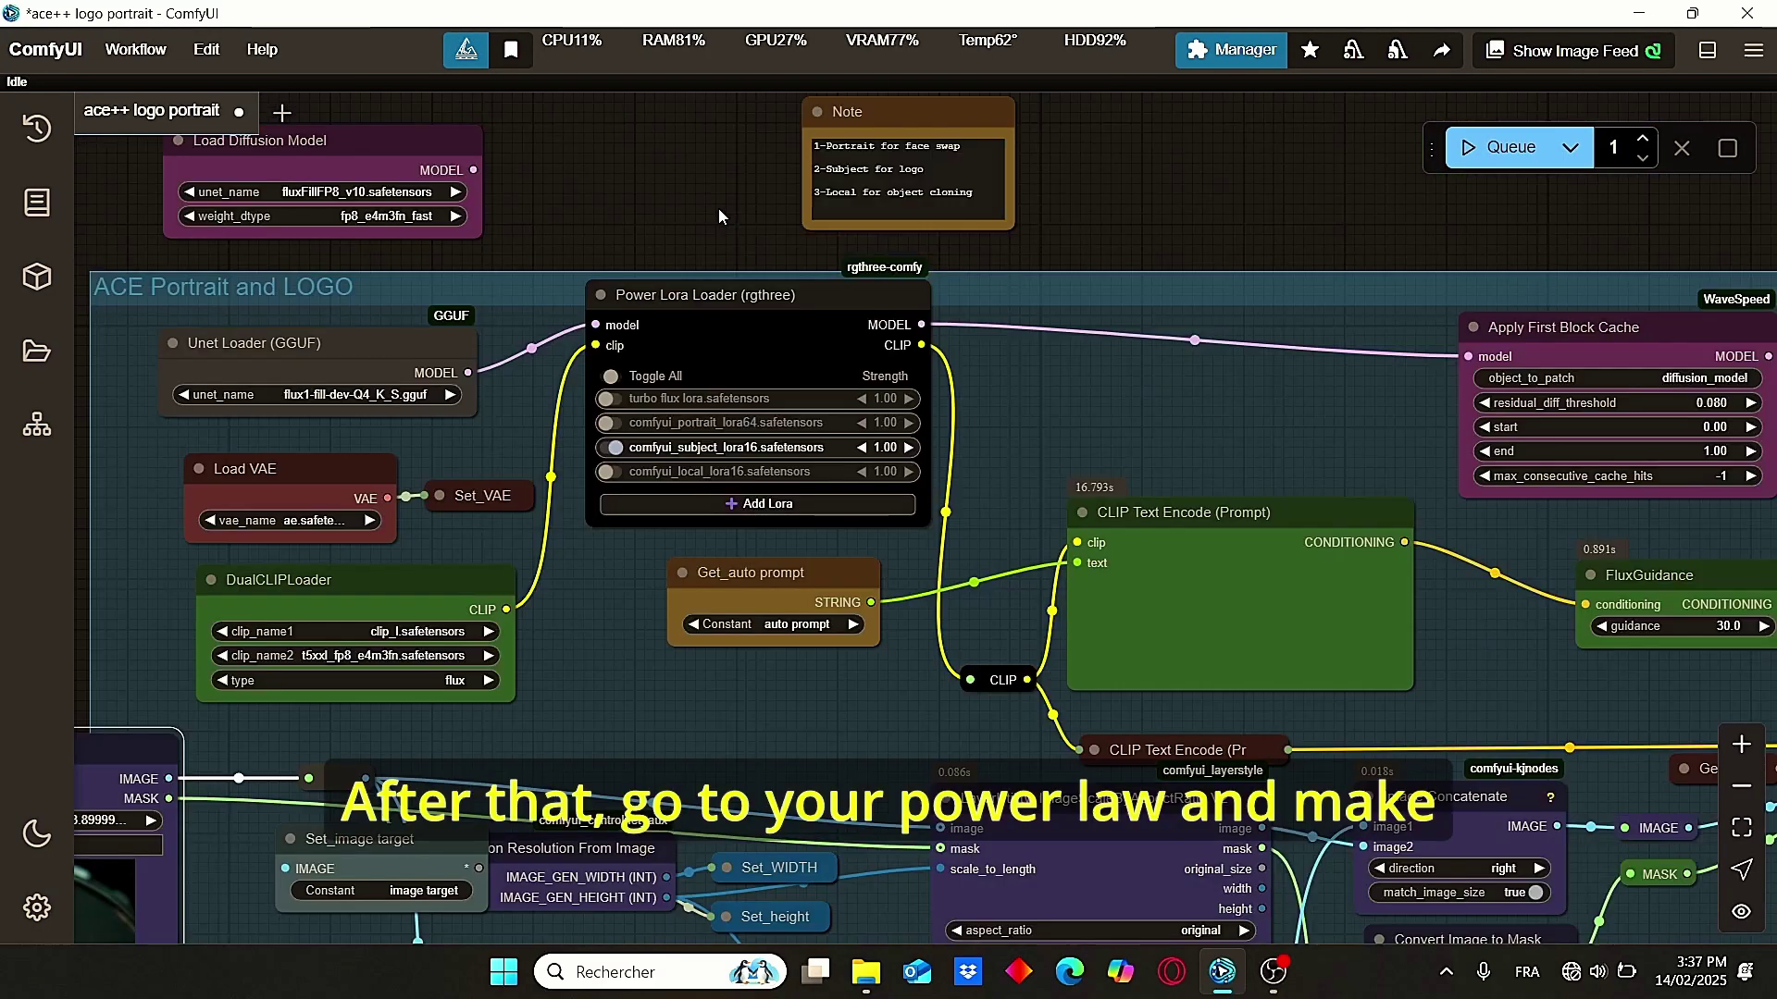
scroll(704, 207, "up", 3)
left_click_drag(645, 216, 792, 257)
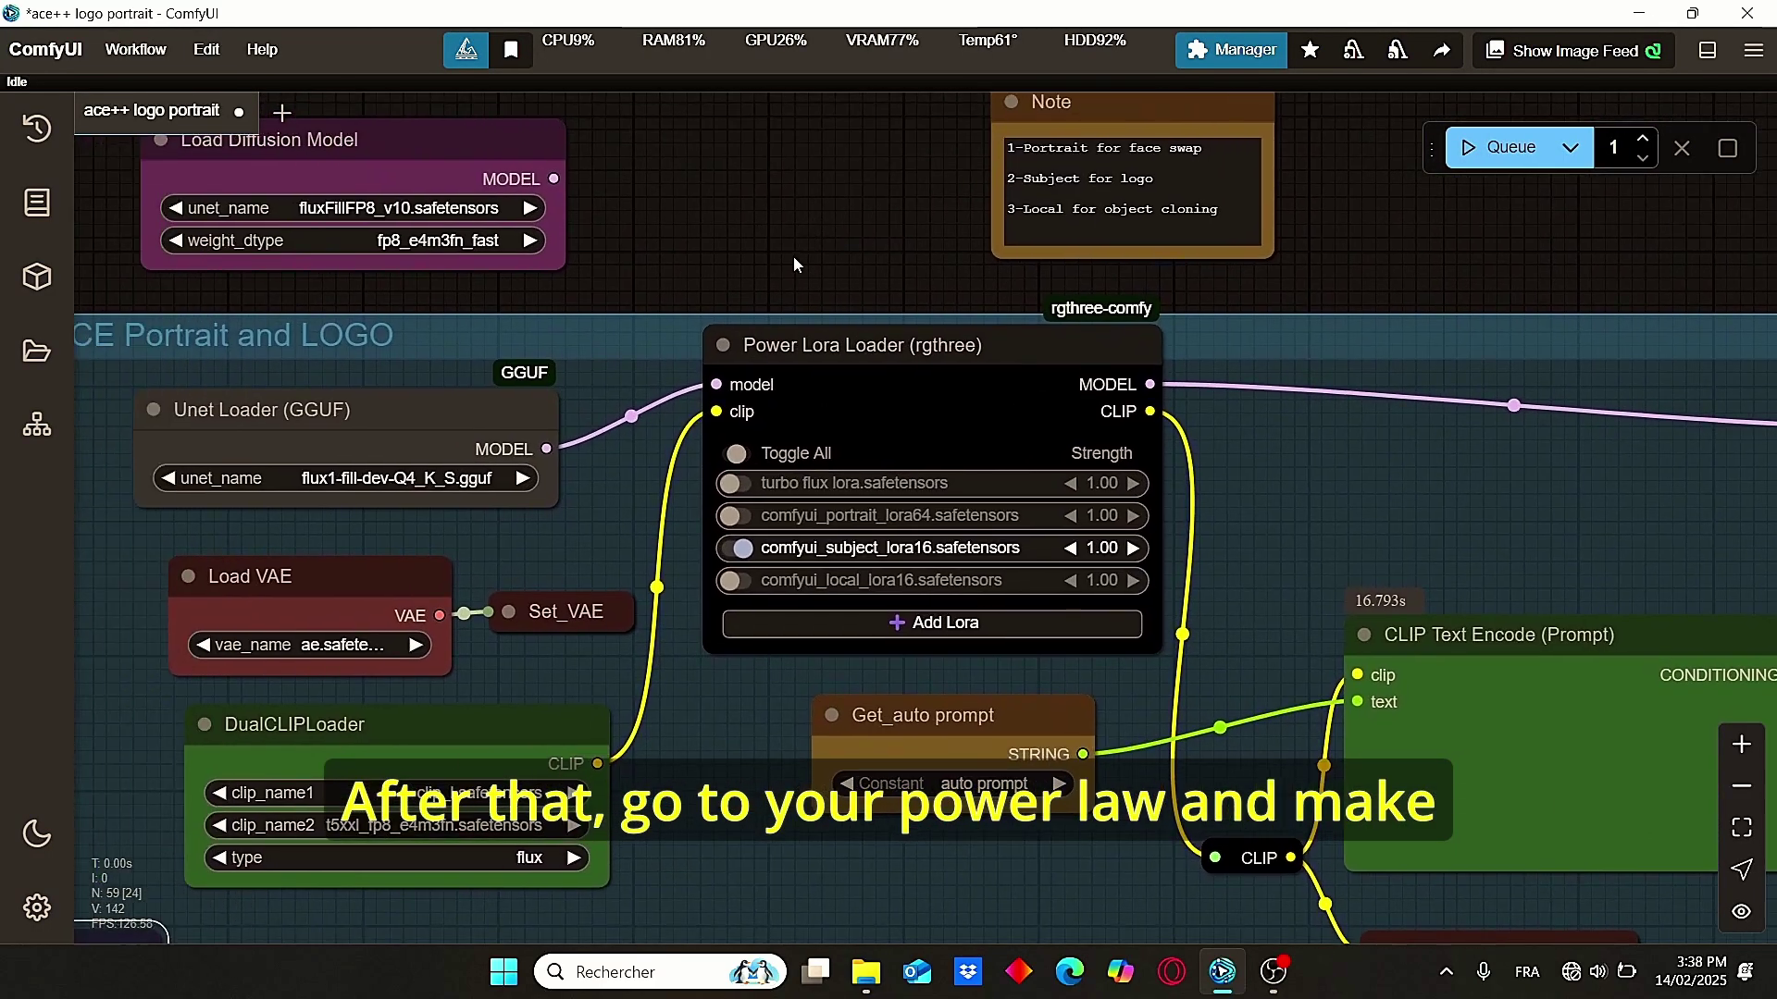
scroll(792, 257, "up", 4)
left_click_drag(655, 618, 644, 502)
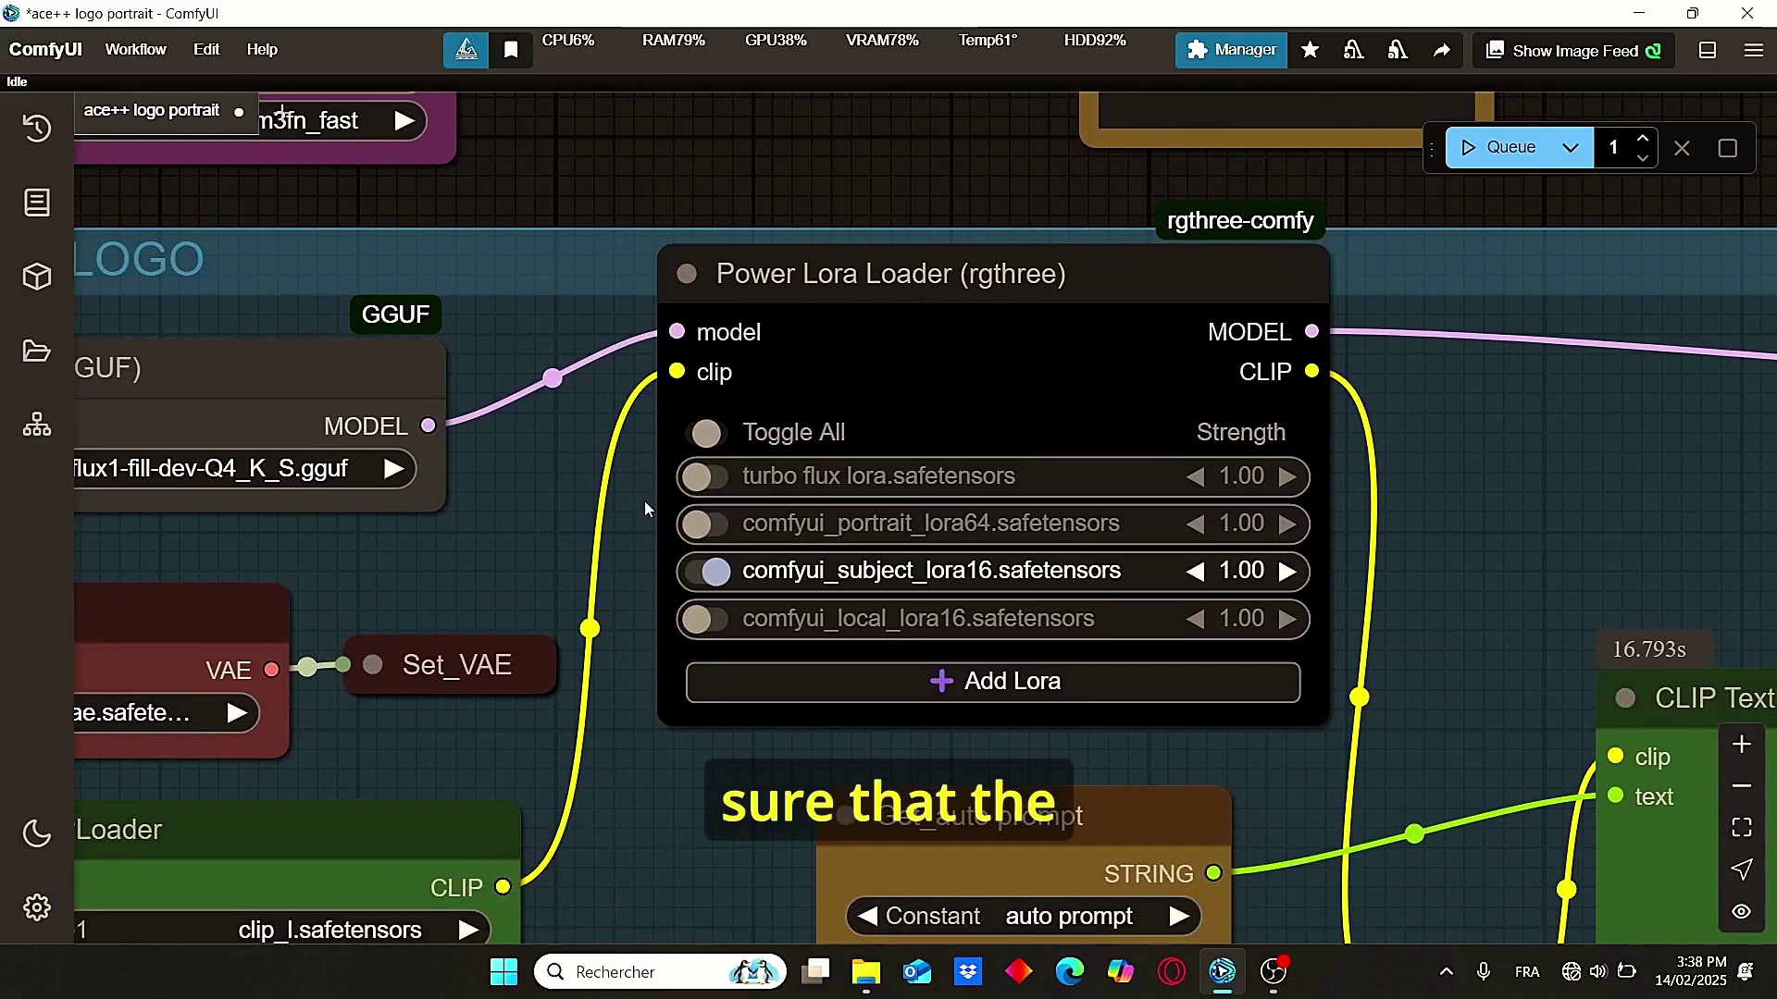
left_click(710, 474)
scroll(792, 491, "up", 2)
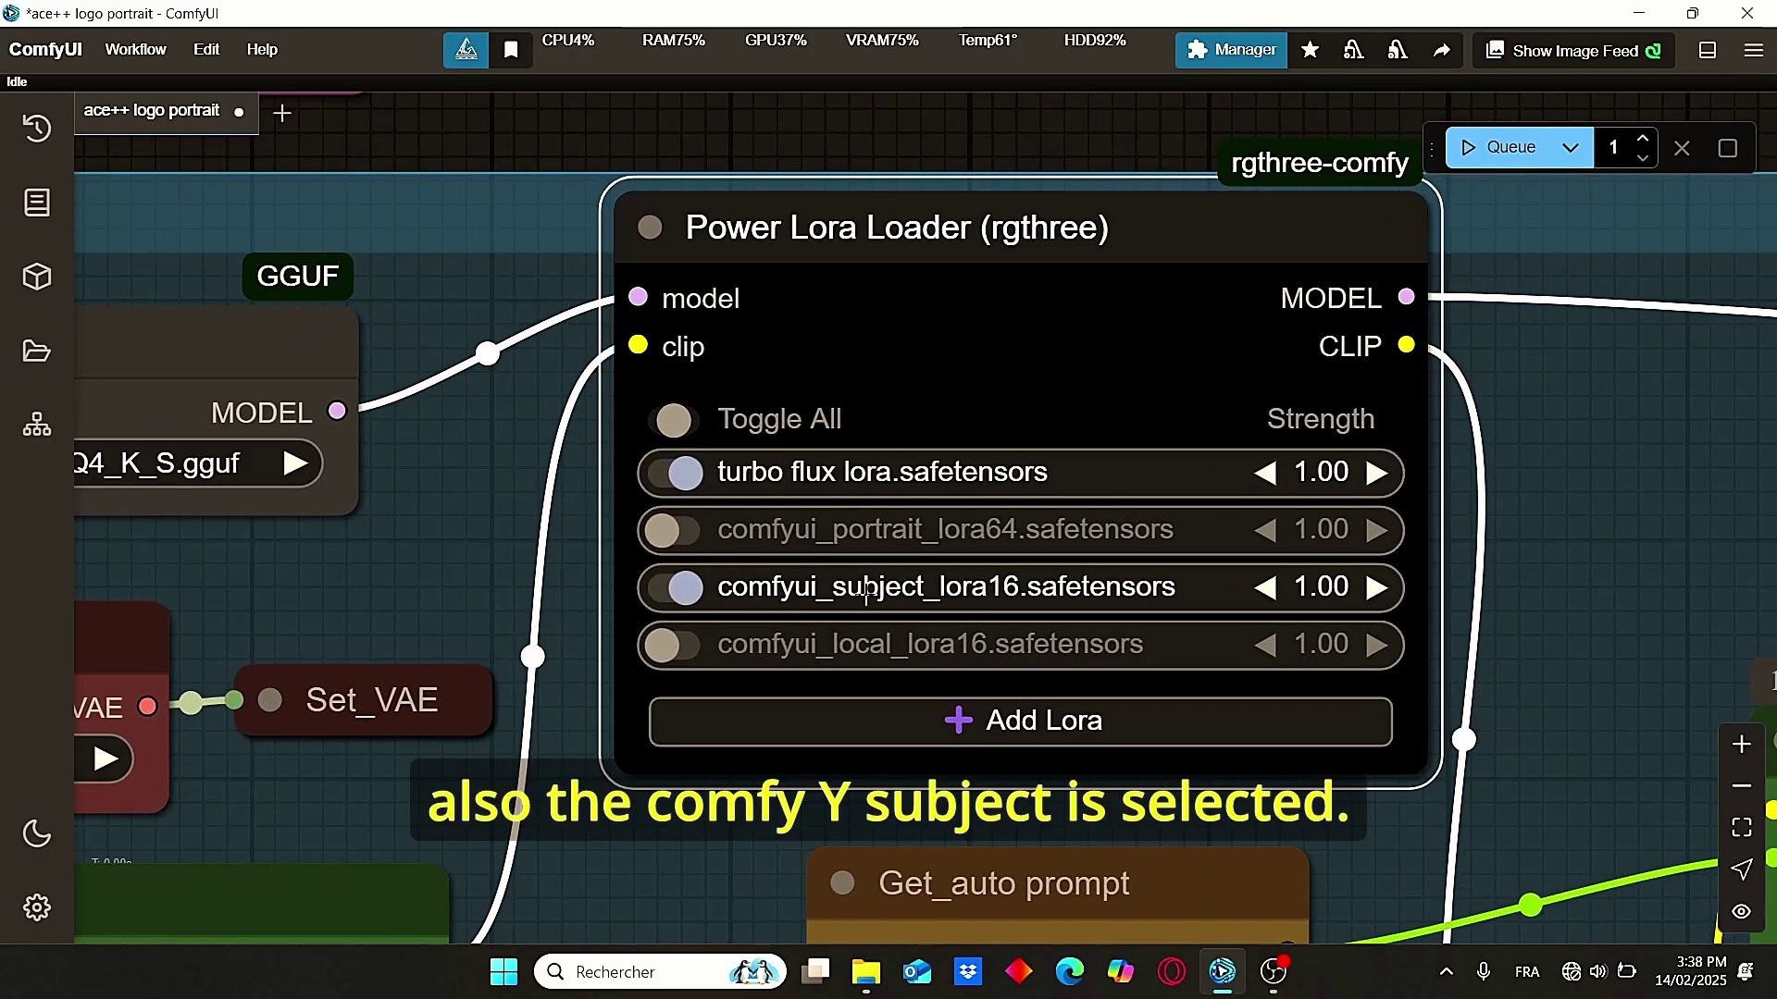
- Review the KSampler settings and queue the workflow to generate the logo transfer
scroll(968, 479, "down", 4)
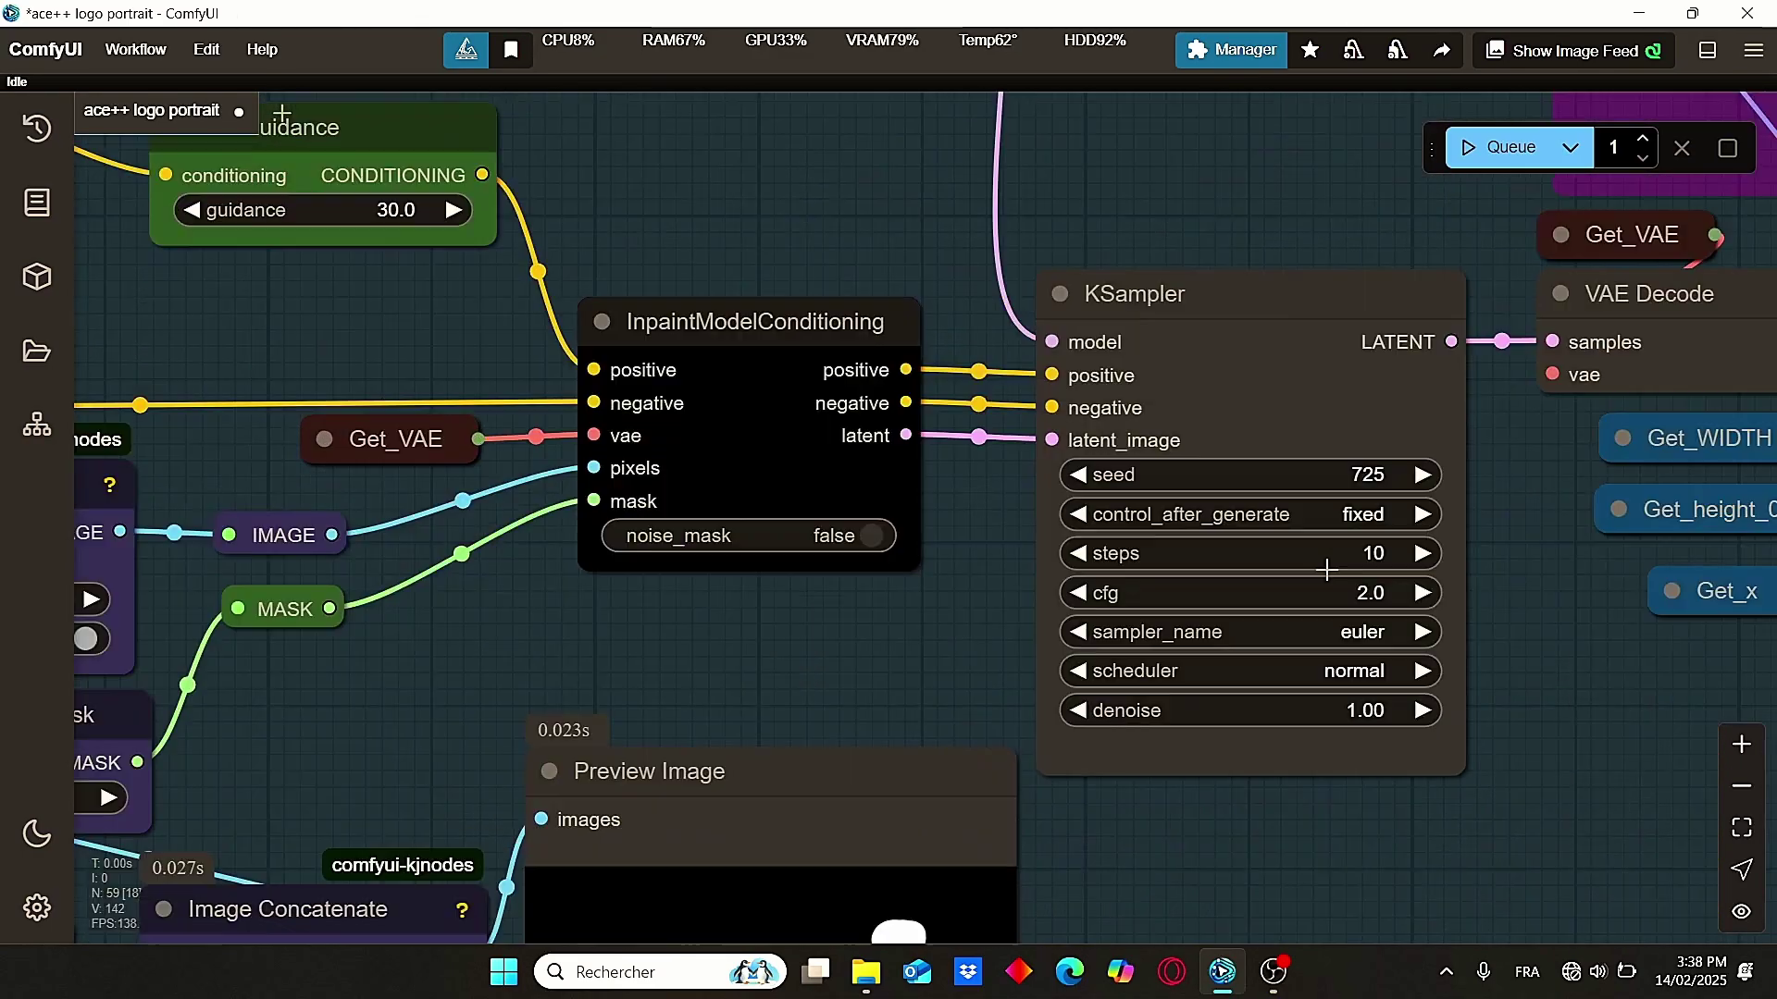
scroll(1510, 625, "down", 4)
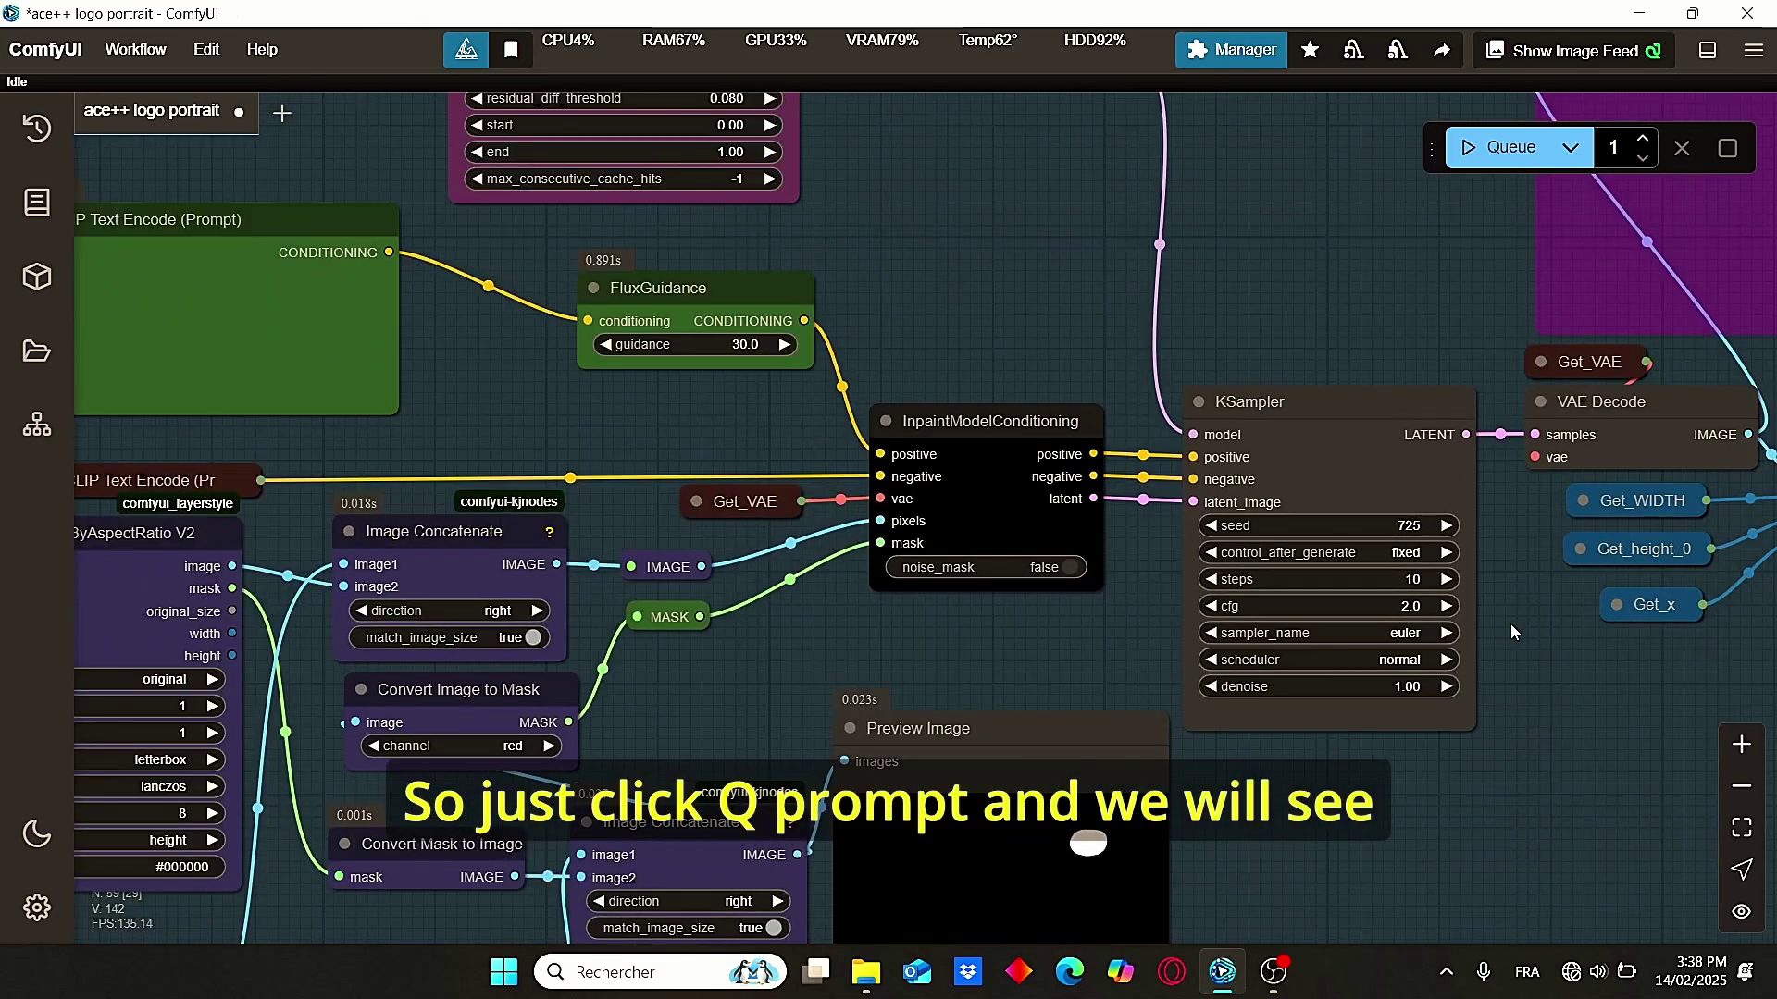
scroll(1032, 305, "down", 1)
left_click_drag(1031, 310, 1114, 380)
left_click(1492, 146)
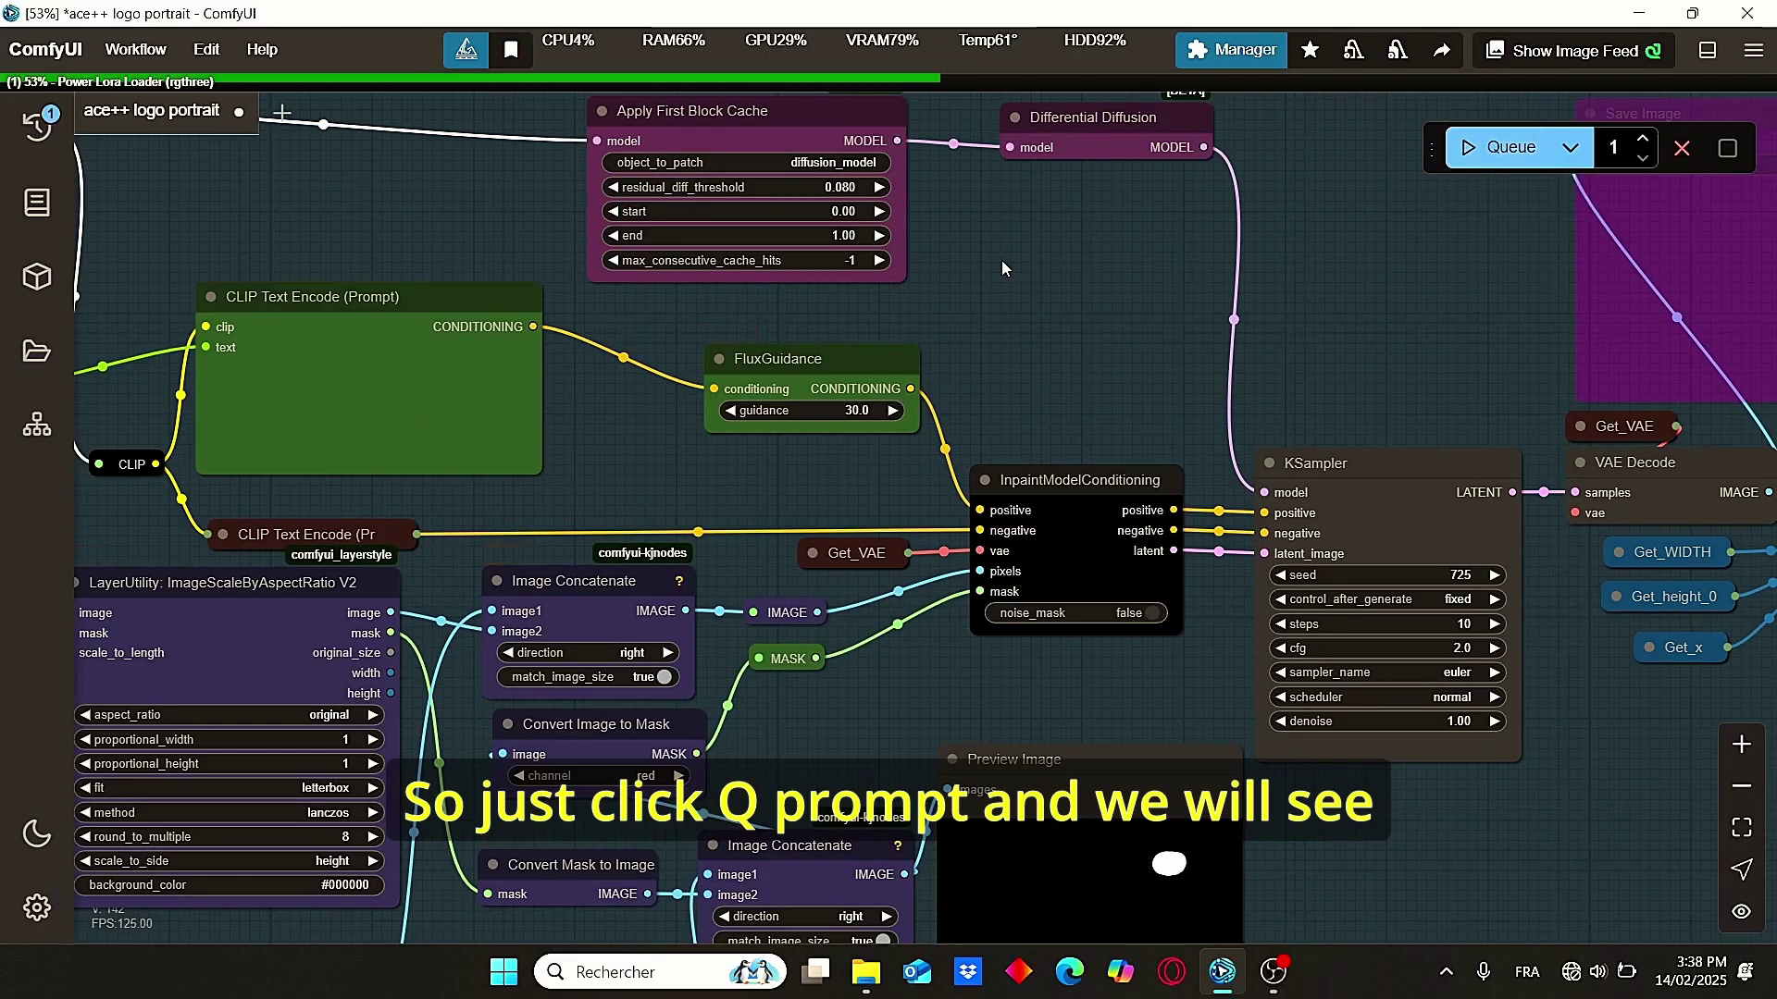
- Examine the generated image in the Save Image node, checking the ACE logo on the creature's forehead
left_click_drag(987, 293, 1048, 429)
scroll(1047, 429, "up", 2)
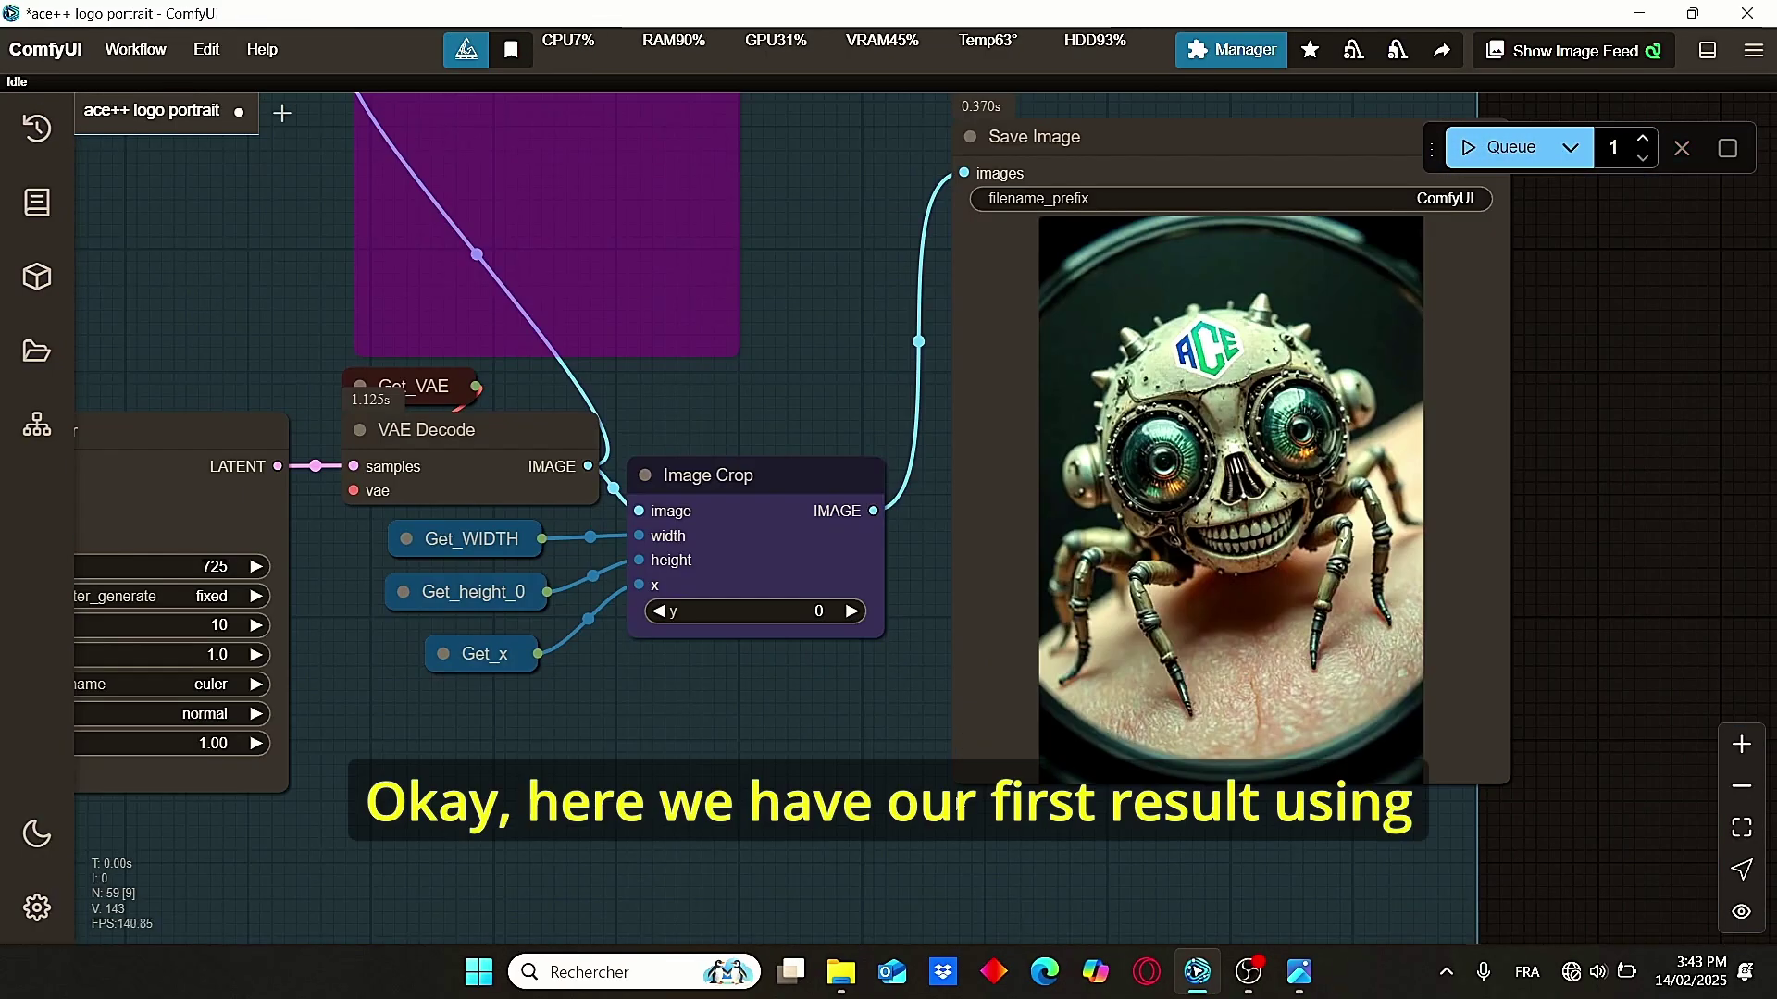
scroll(957, 776, "up", 1)
left_click_drag(957, 777, 802, 769)
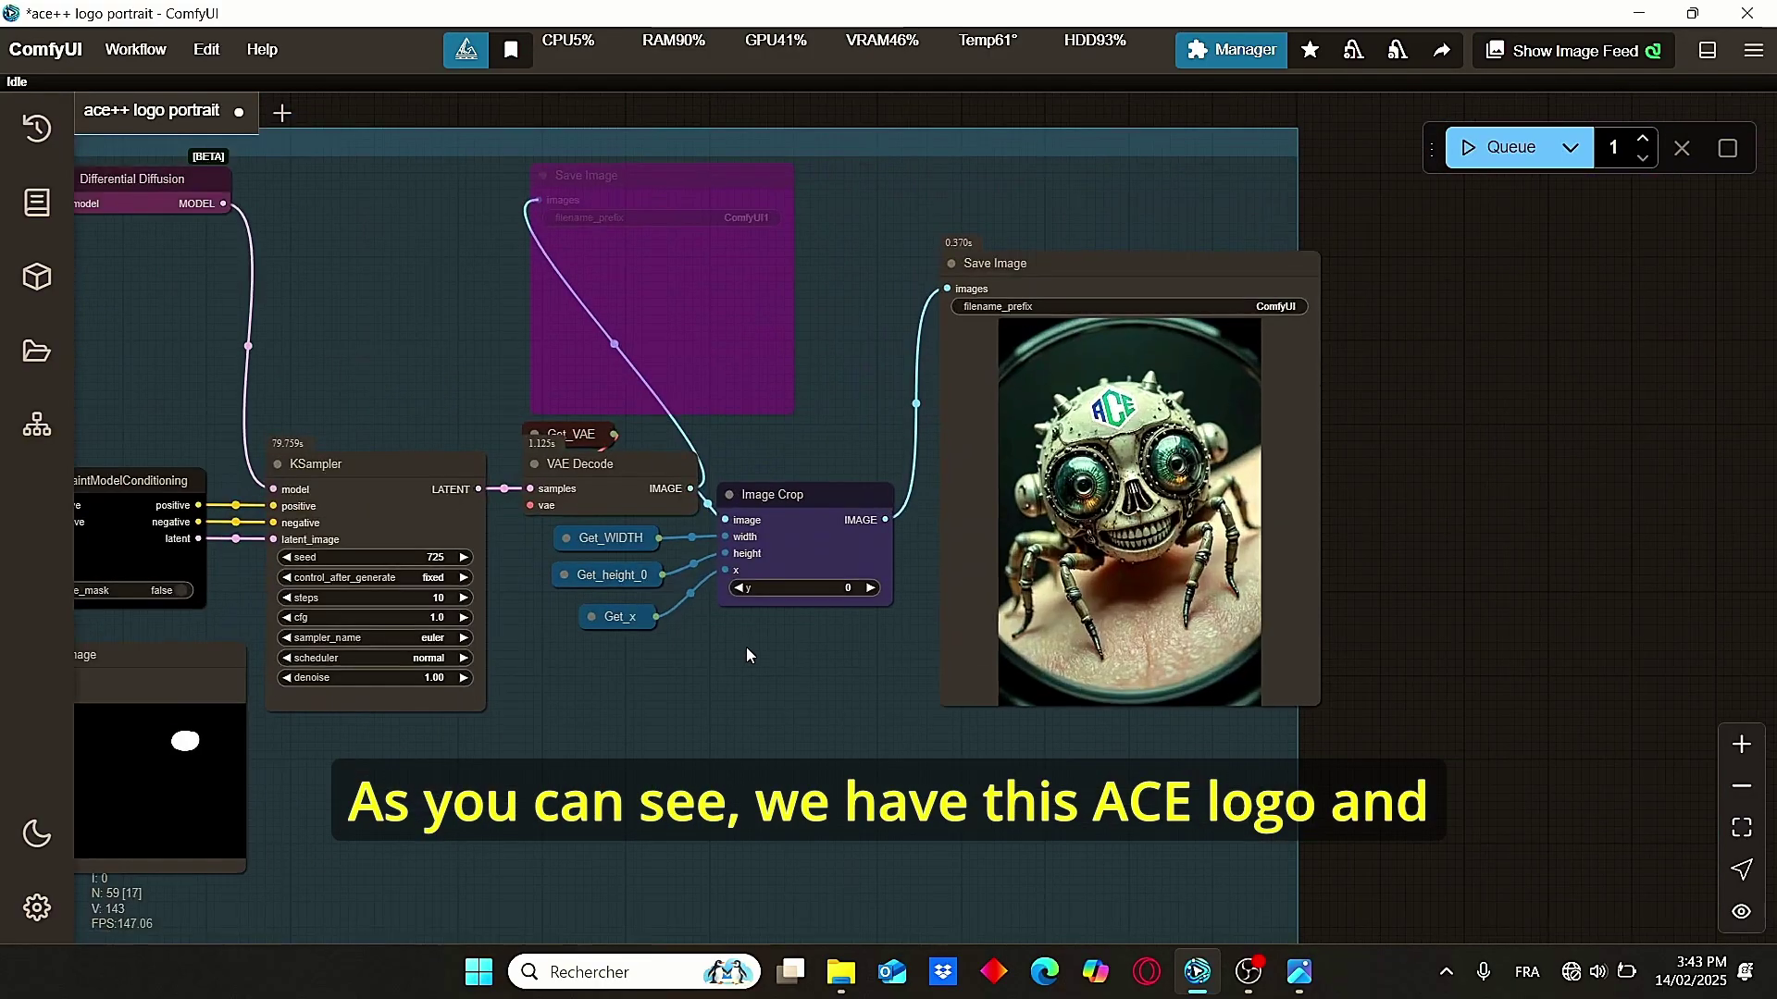
scroll(936, 520, "up", 3)
scroll(1143, 369, "up", 2)
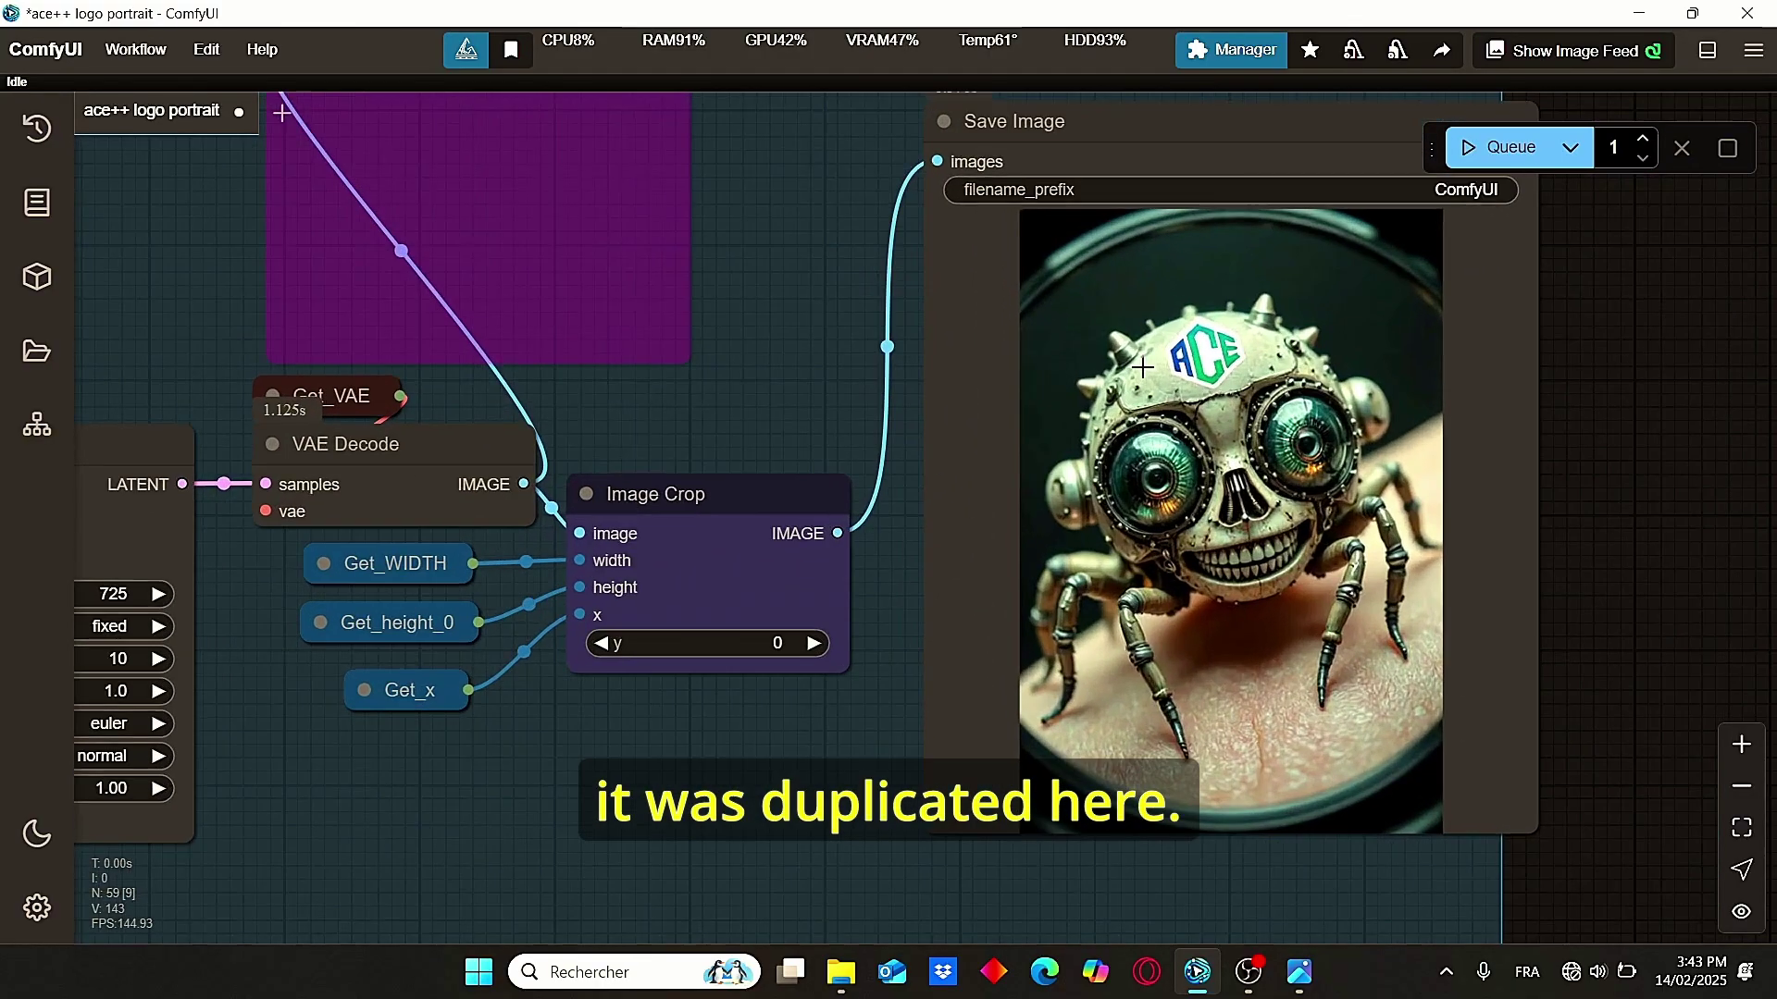
scroll(1238, 366, "down", 5)
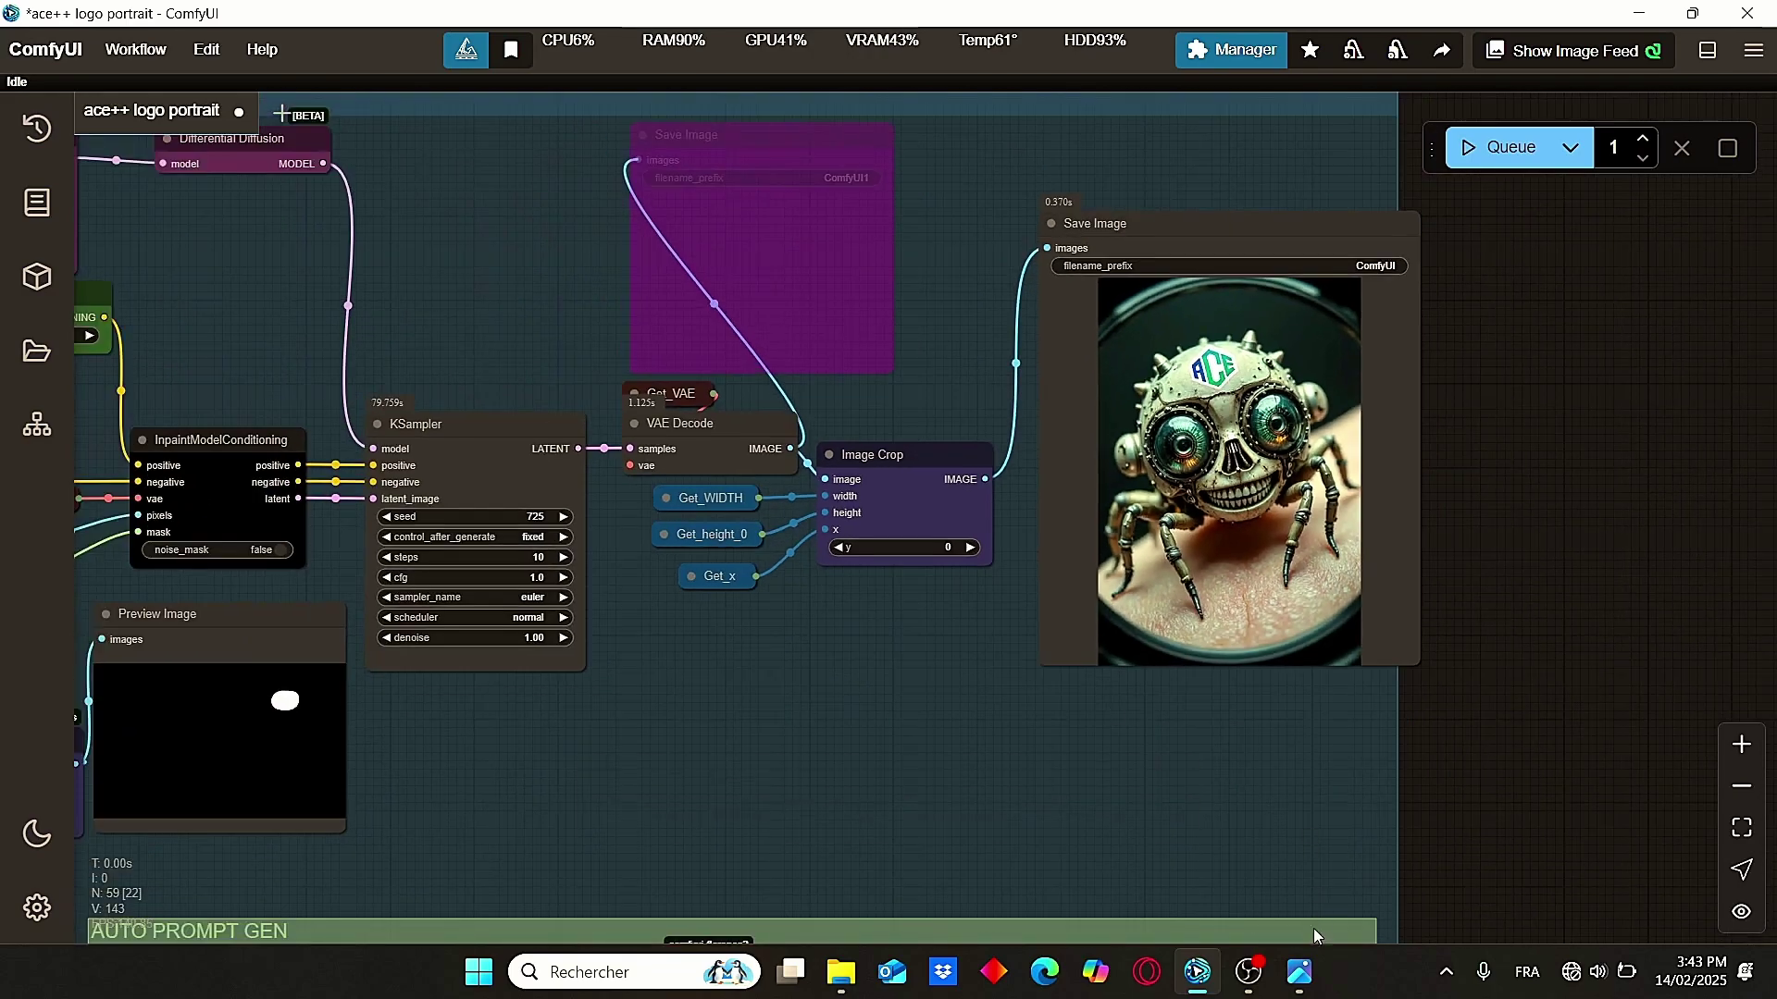
- Switch to the image viewer, view the next image, and return to the Save Image result in the ComfyUI workflow
left_click(1299, 972)
key("Right")
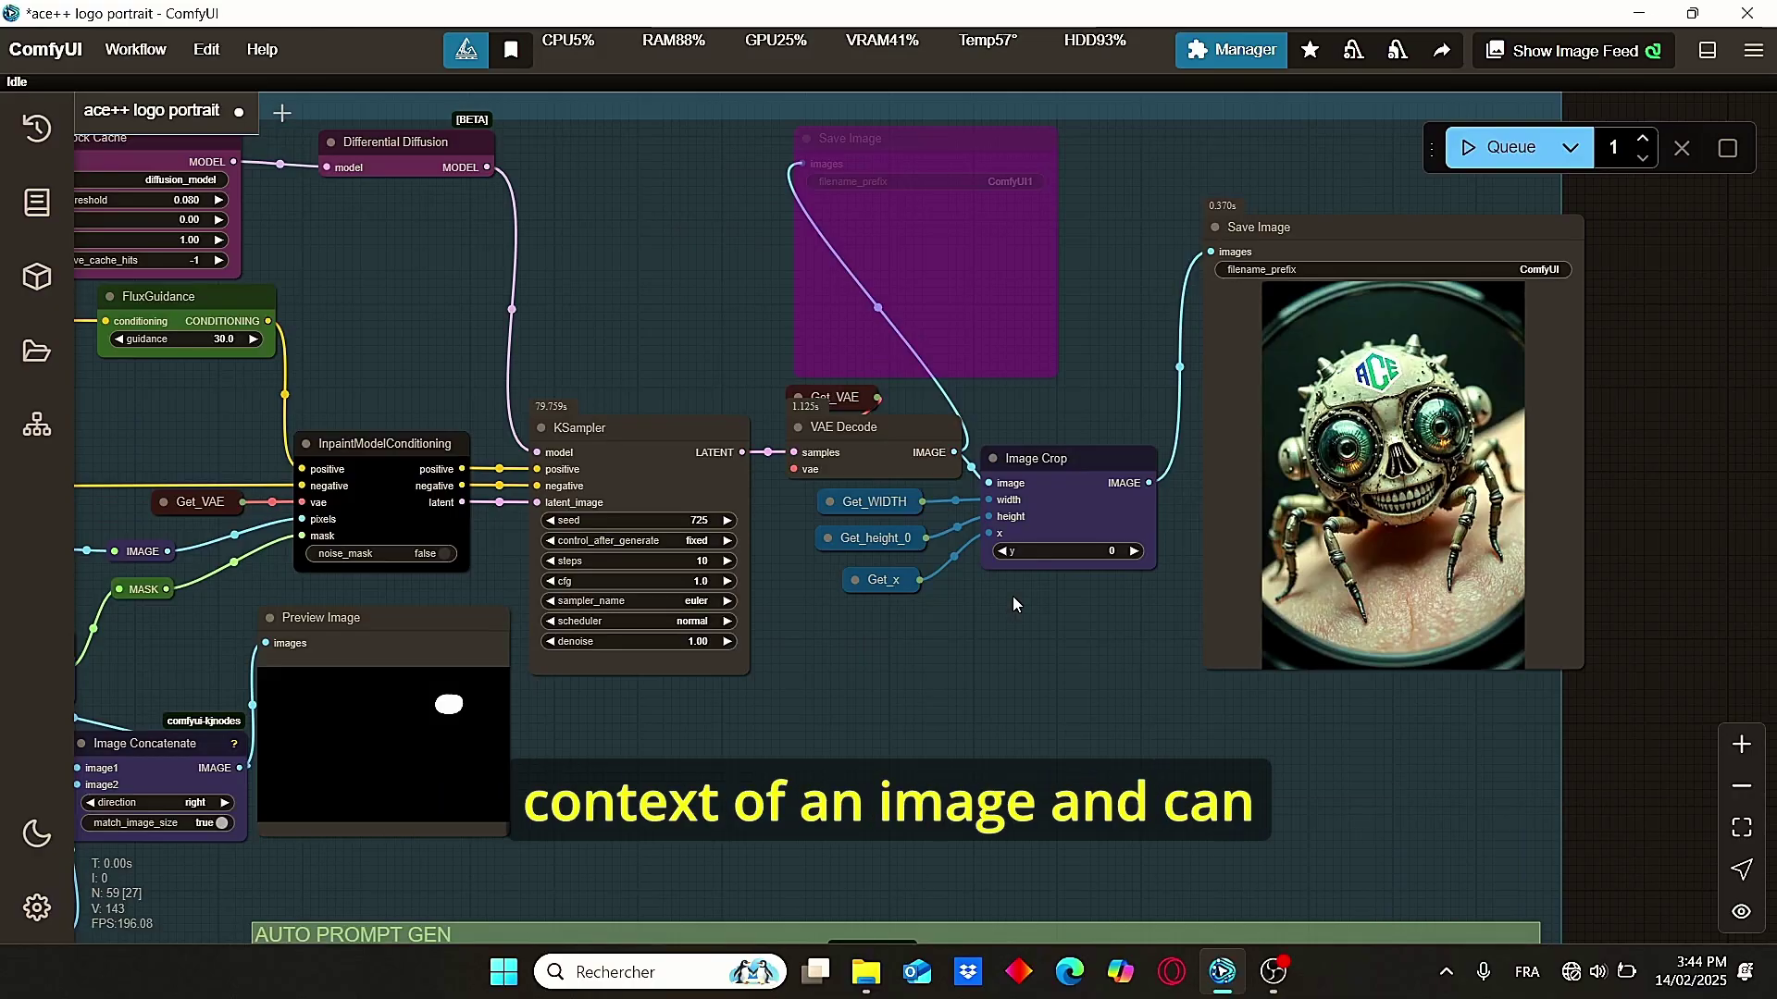
scroll(1022, 635, "down", 3)
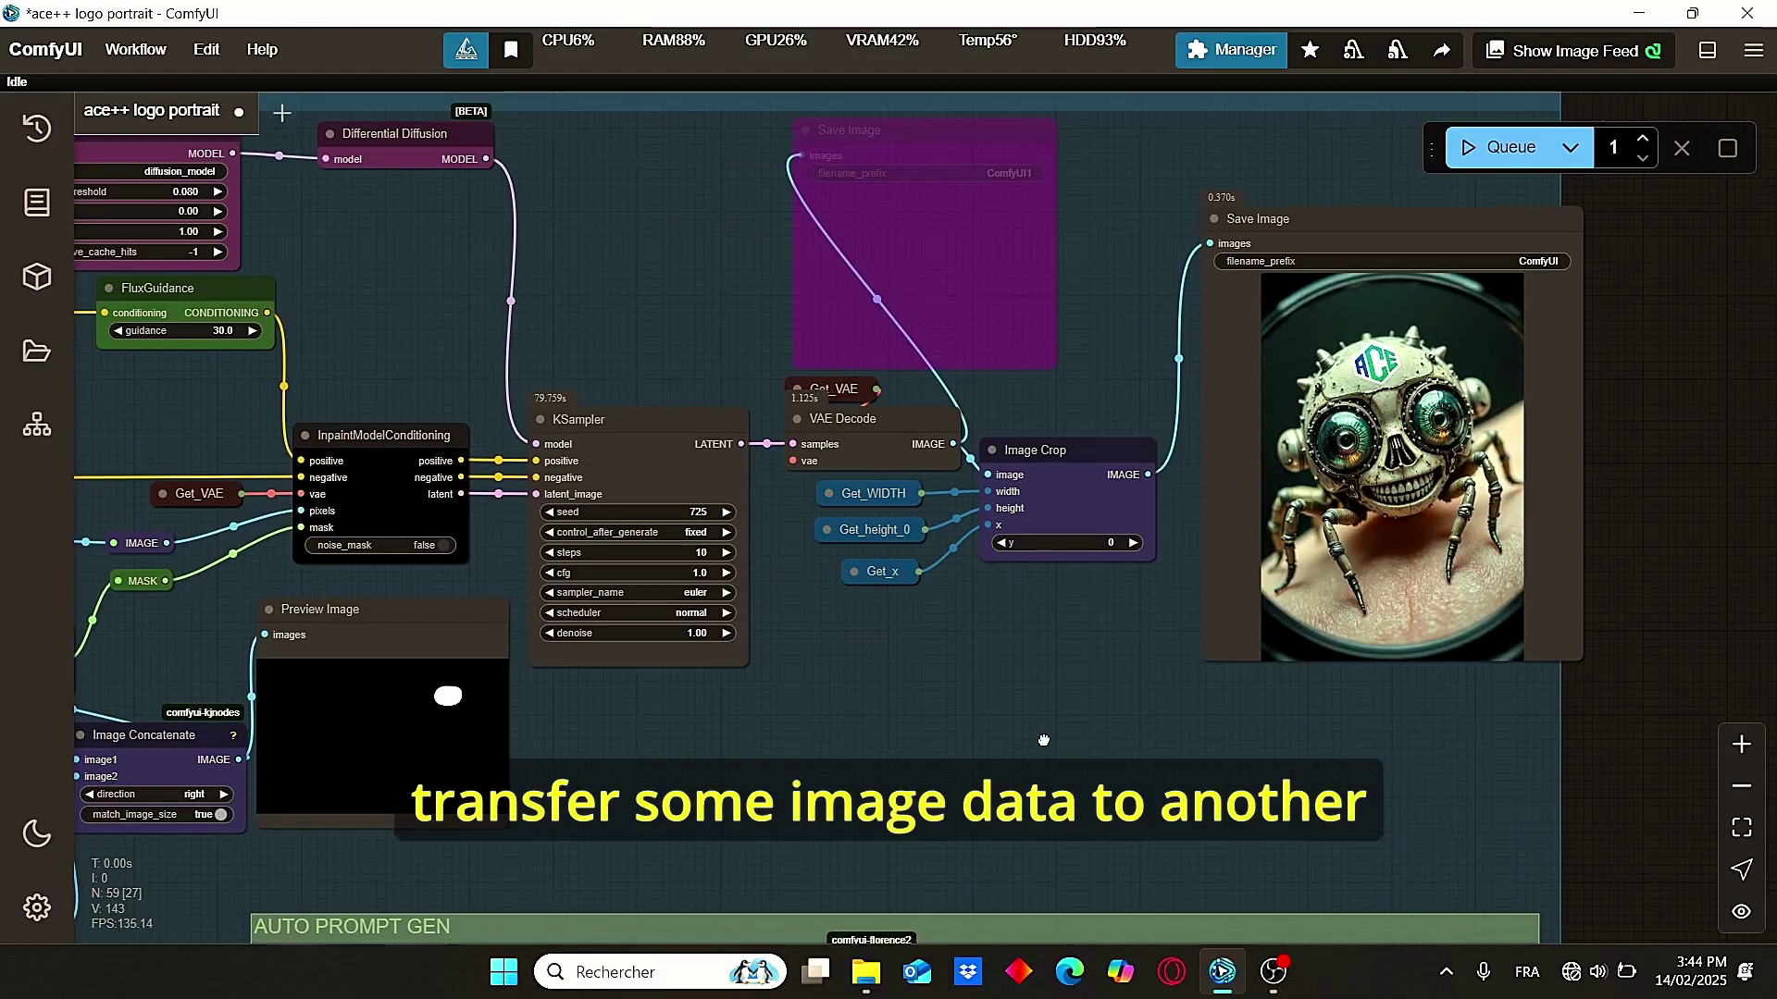